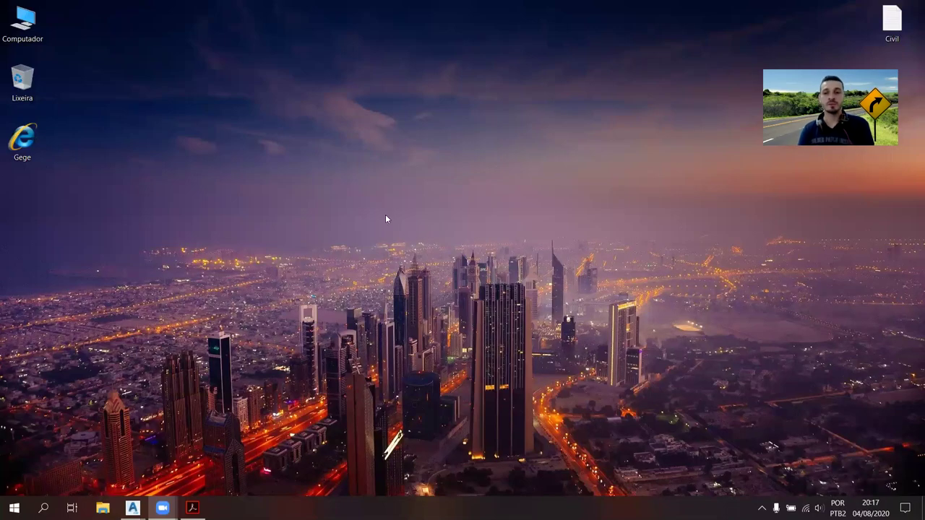
- Refresh the Windows desktop and bring up previews of the open Civil 3D windows
right_click(289, 153)
left_click(316, 188)
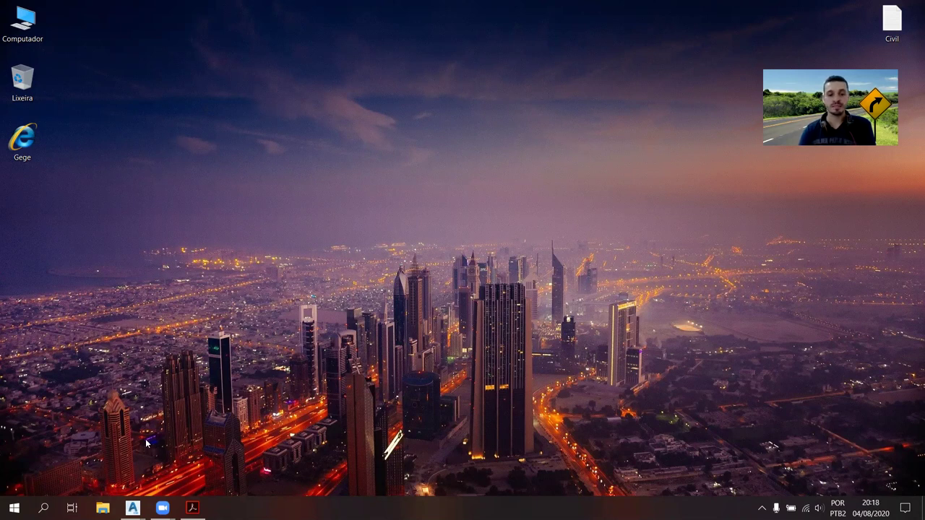
left_click(132, 508)
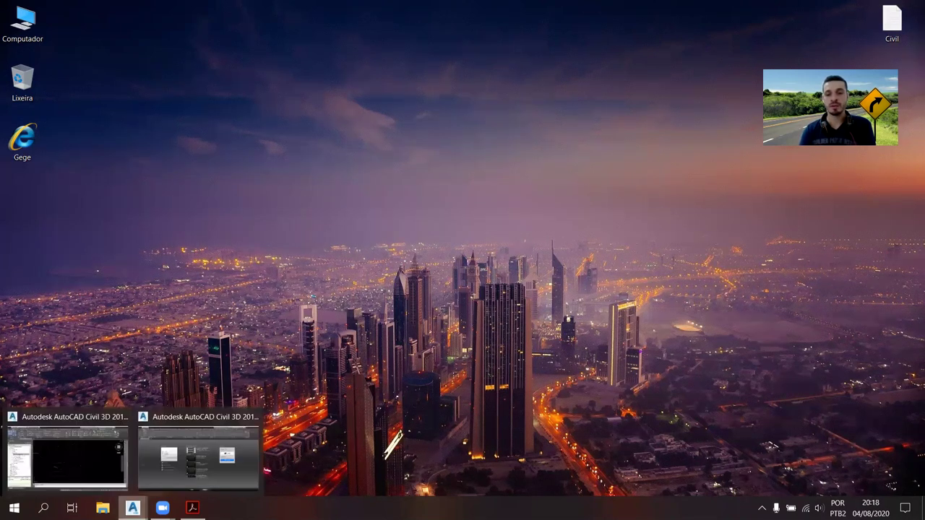
mouse_move(198, 455)
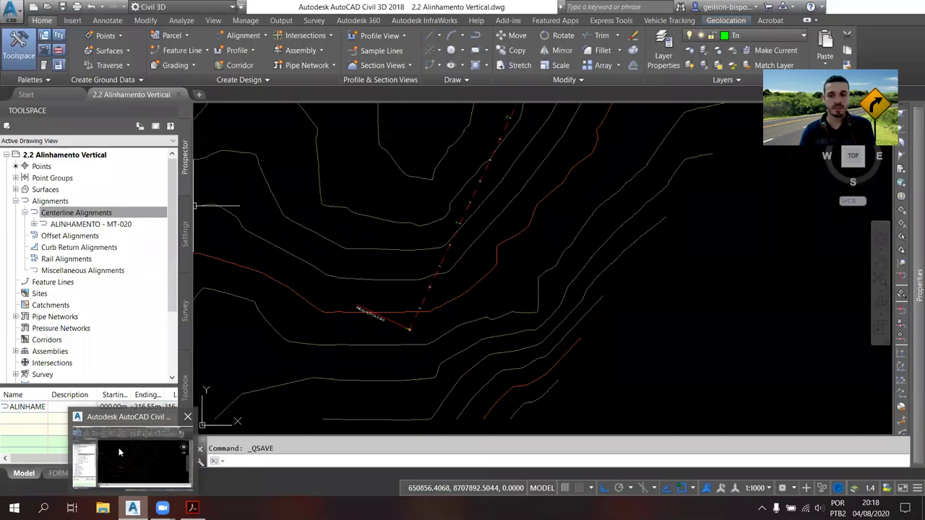
- Switch to the 2.2 Alinhamento Vertical drawing and frame the whole contour map
left_click(118, 447)
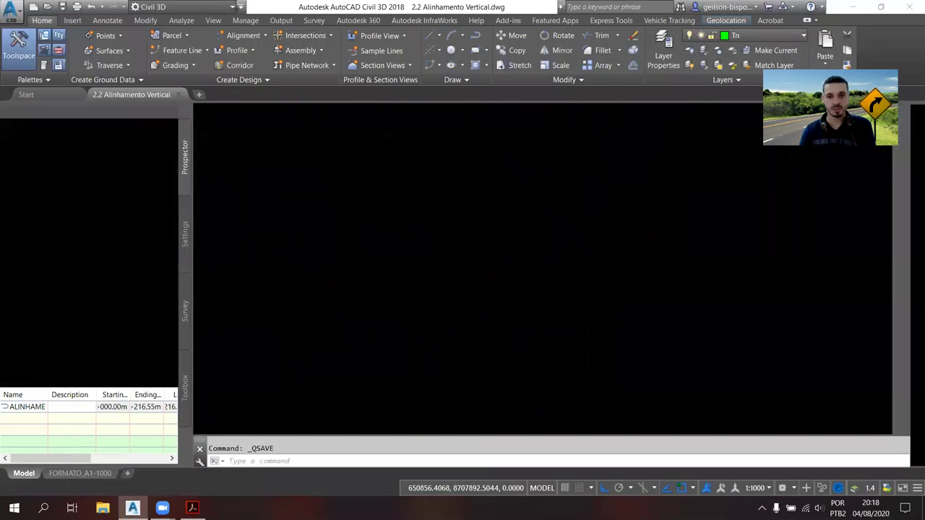
scroll(436, 318, "down", 3)
scroll(417, 320, "up", 2)
scroll(392, 326, "up", 2)
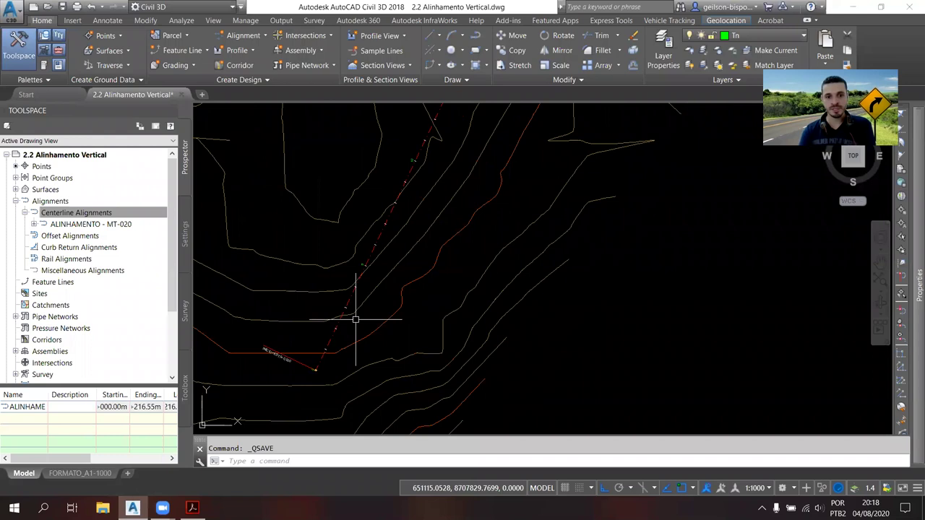
scroll(349, 313, "down", 1)
scroll(368, 341, "down", 2)
scroll(373, 338, "up", 3)
scroll(413, 268, "up", 1)
middle_click_drag(406, 291, 413, 263)
scroll(413, 304, "down", 2)
scroll(419, 311, "down", 2)
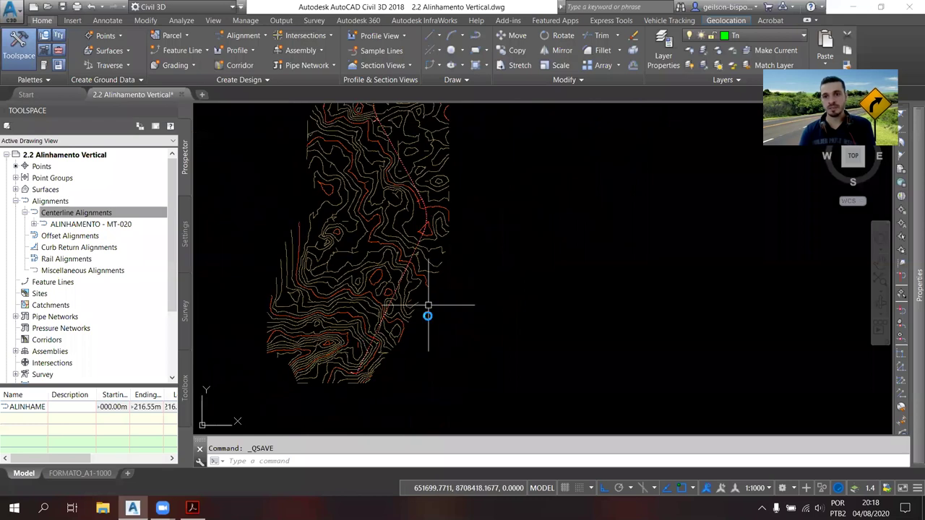
middle_click_drag(427, 314, 398, 330)
mouse_move(462, 289)
middle_mouse_down()
mouse_move(443, 324)
mouse_move(434, 314)
mouse_move(480, 317)
mouse_move(392, 296)
middle_mouse_up()
scroll(482, 325, "down", 2)
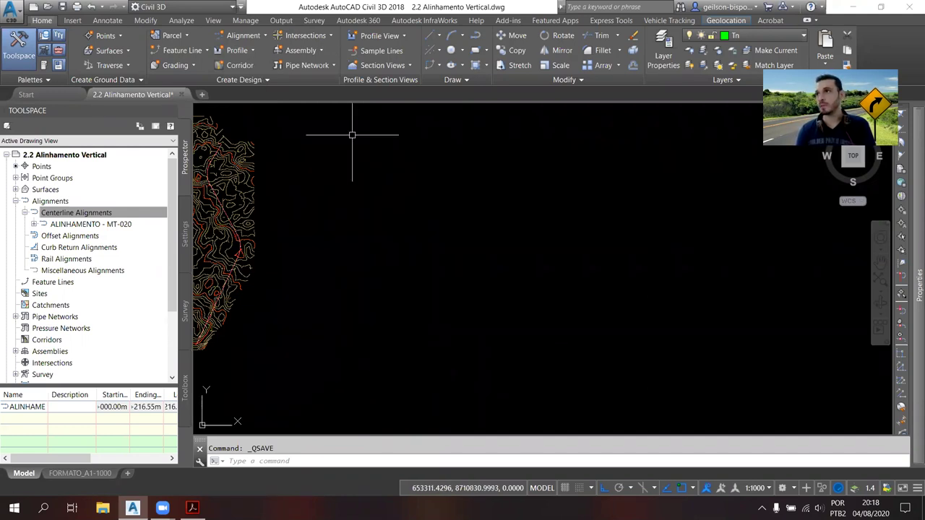
- Create a Terreno natural CN surface profile along ALINHAMENTO - MT-020 and draw it in a profile view
left_click(244, 53)
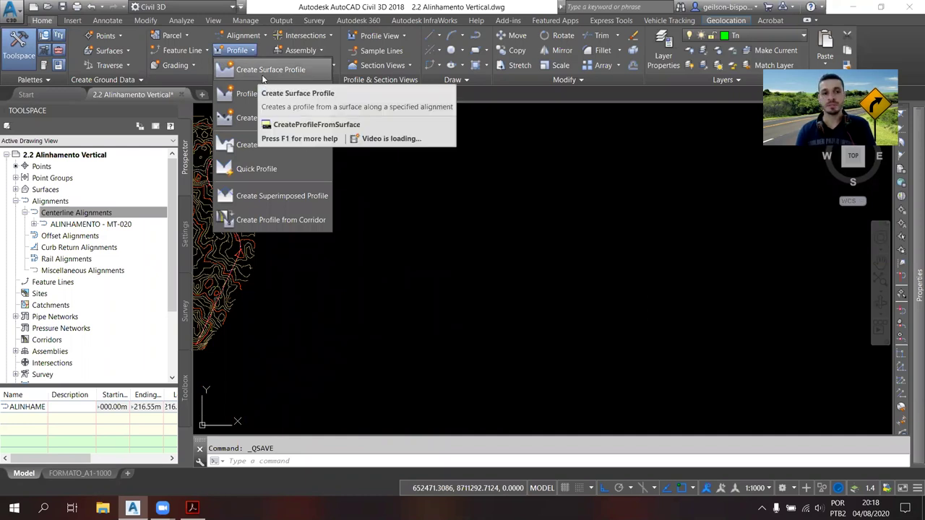
left_click(264, 72)
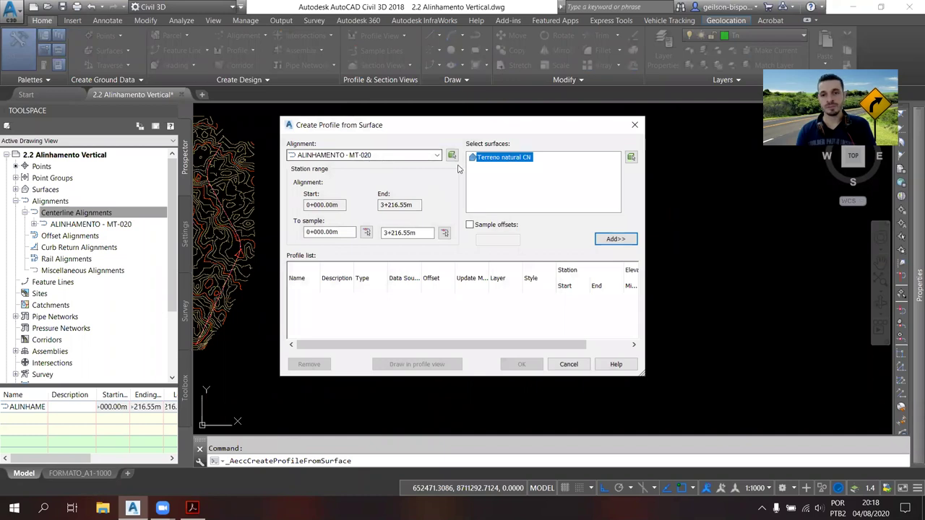
left_click(437, 158)
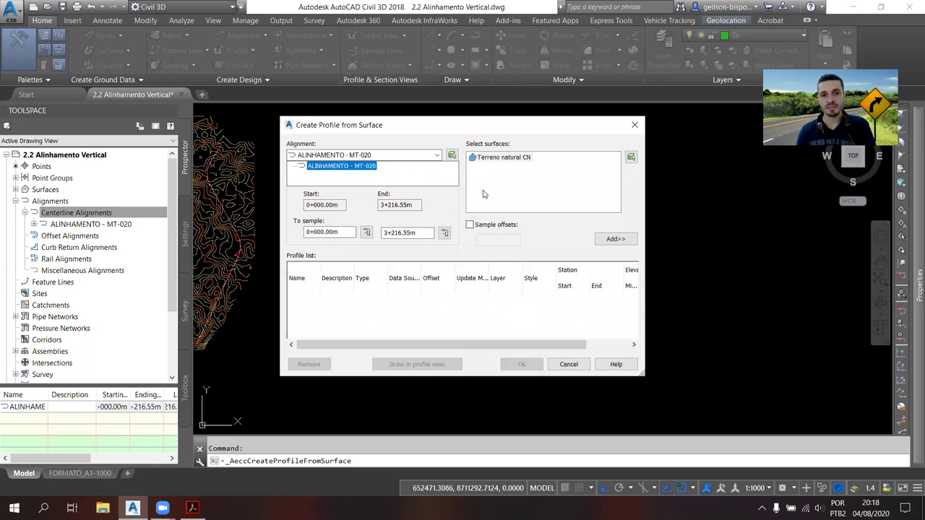
left_click(515, 163)
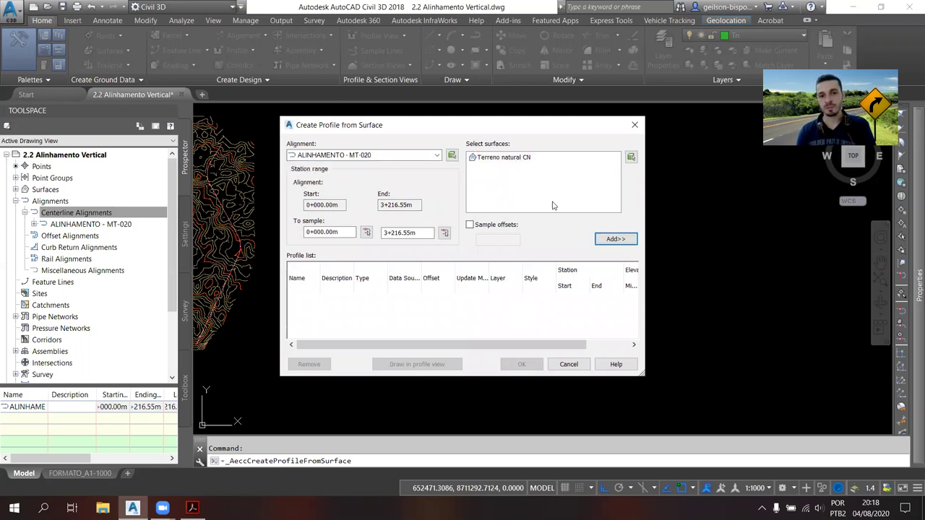
left_click(506, 158)
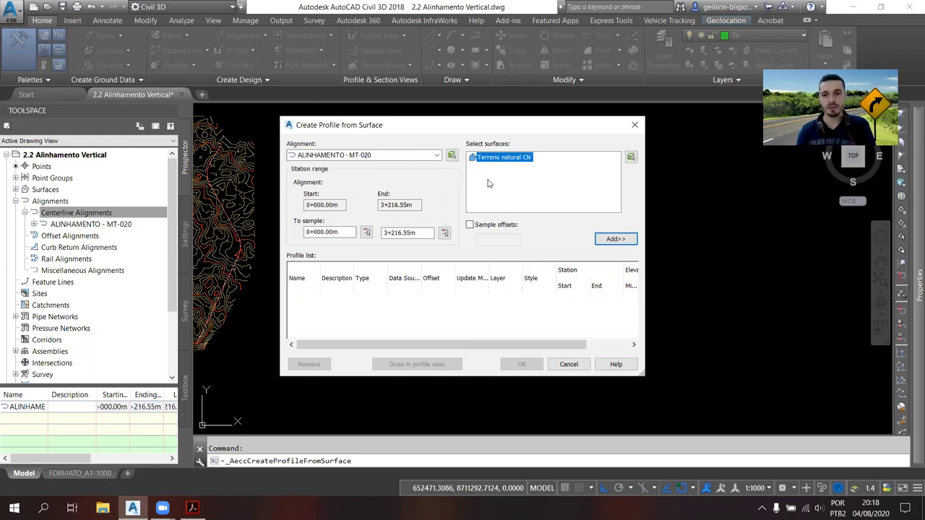
left_click(491, 162, "ctrl")
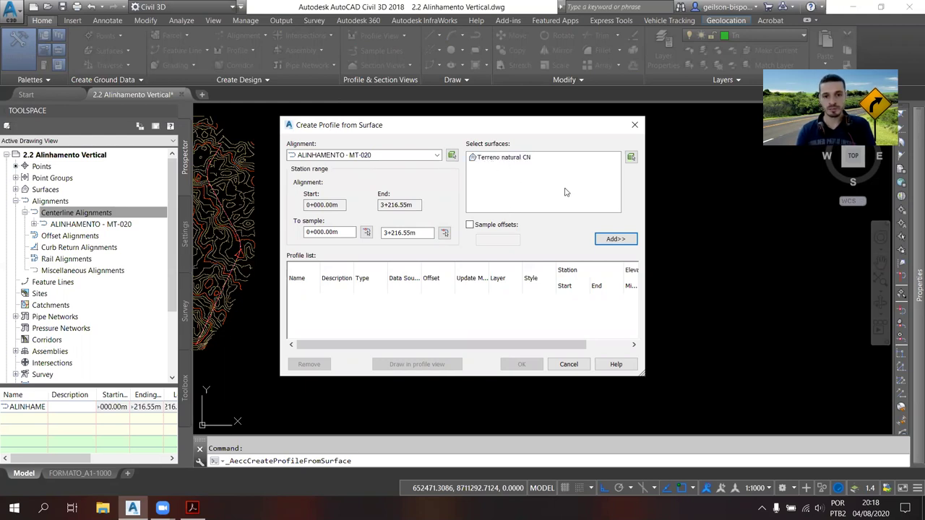
left_click(616, 241)
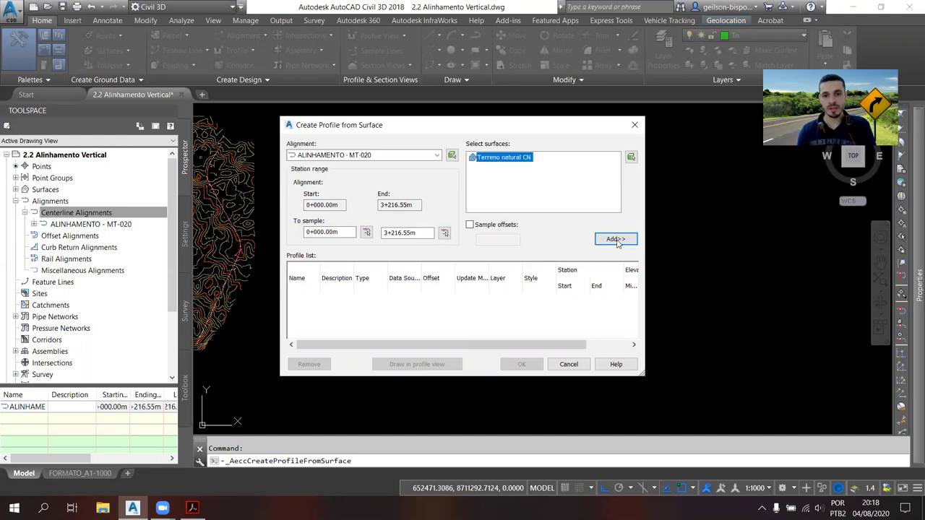
left_click(618, 244)
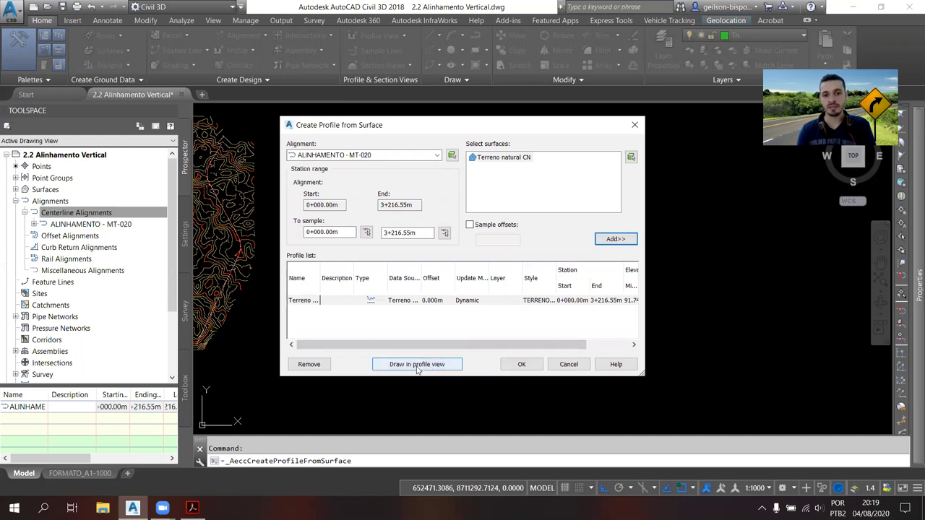
left_click(416, 365)
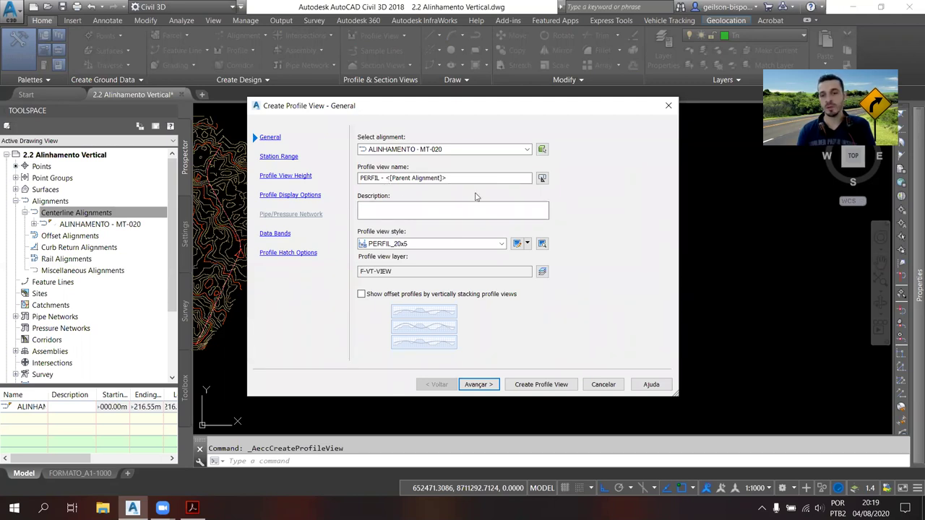
- Rename the profile view to GREIDE - <[Parent Alignment]> and continue to the station range settings
left_click(389, 177)
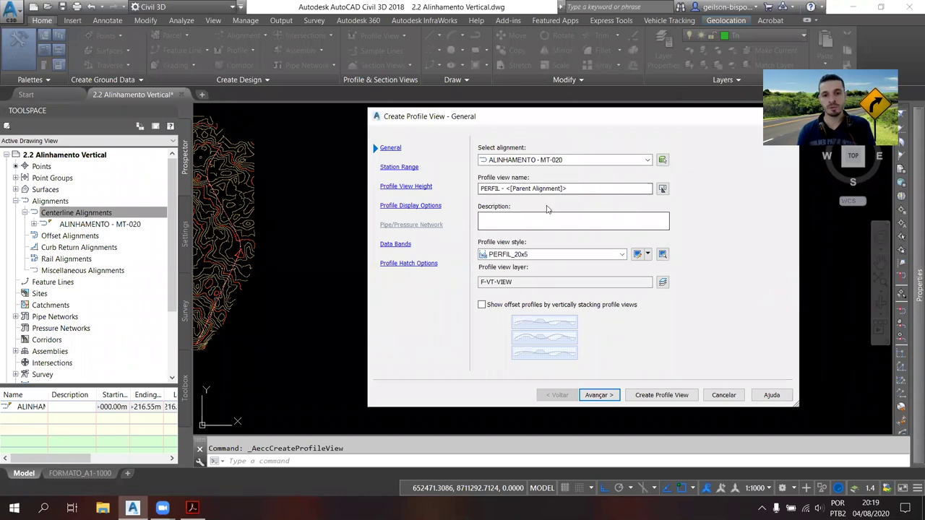
left_click(509, 188)
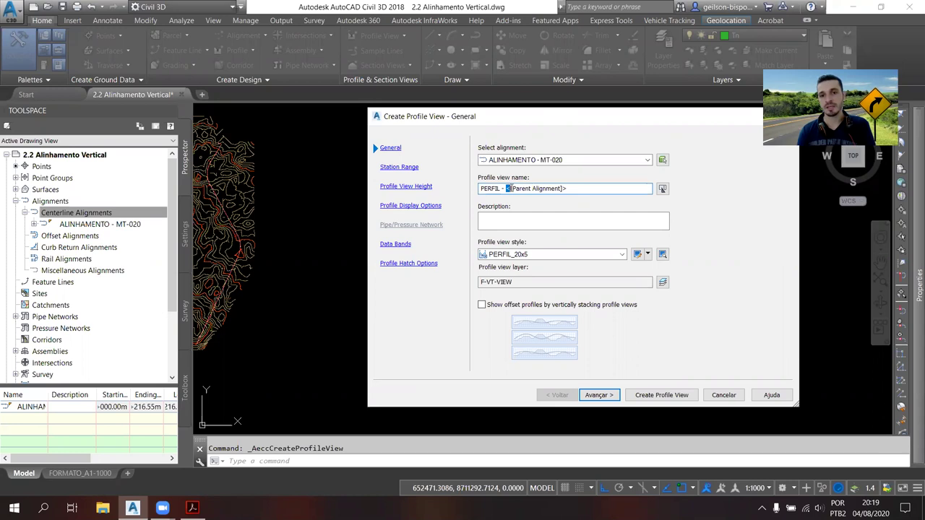
left_click(568, 188)
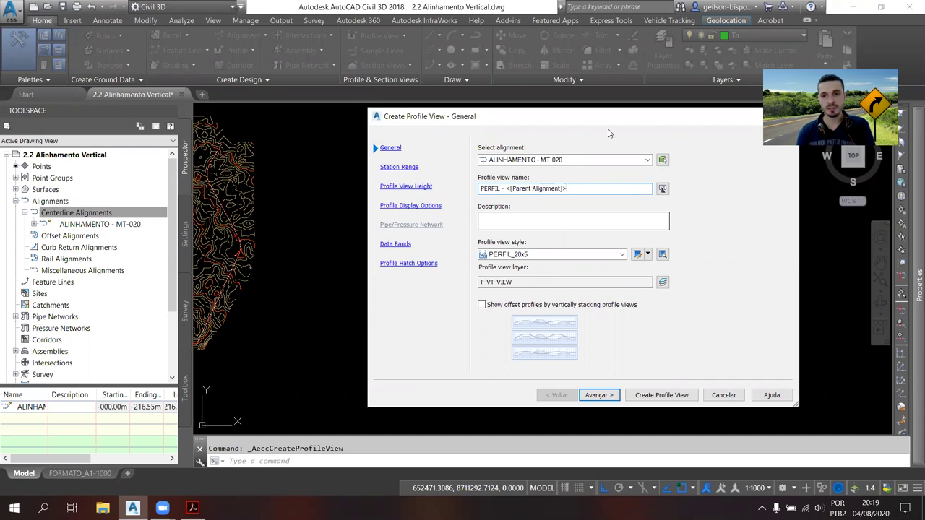
left_click_drag(608, 133, 544, 129)
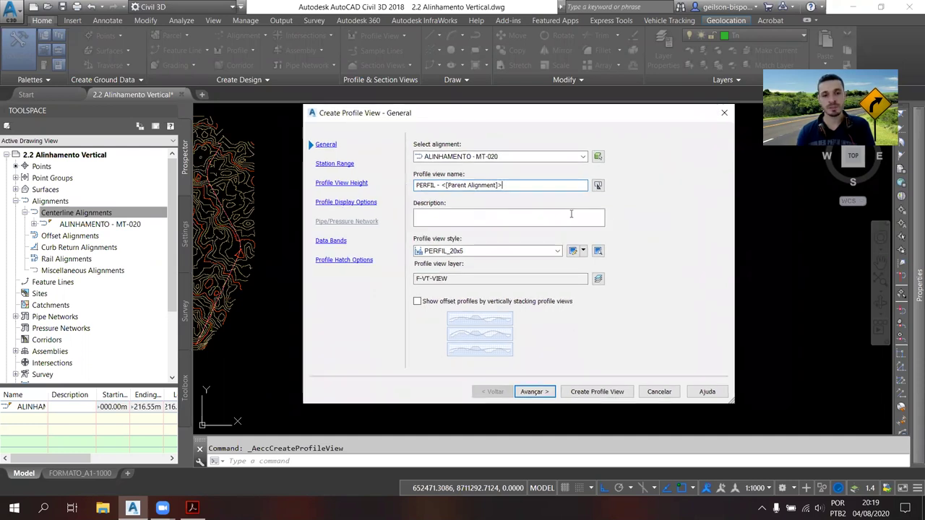
double_click(426, 185)
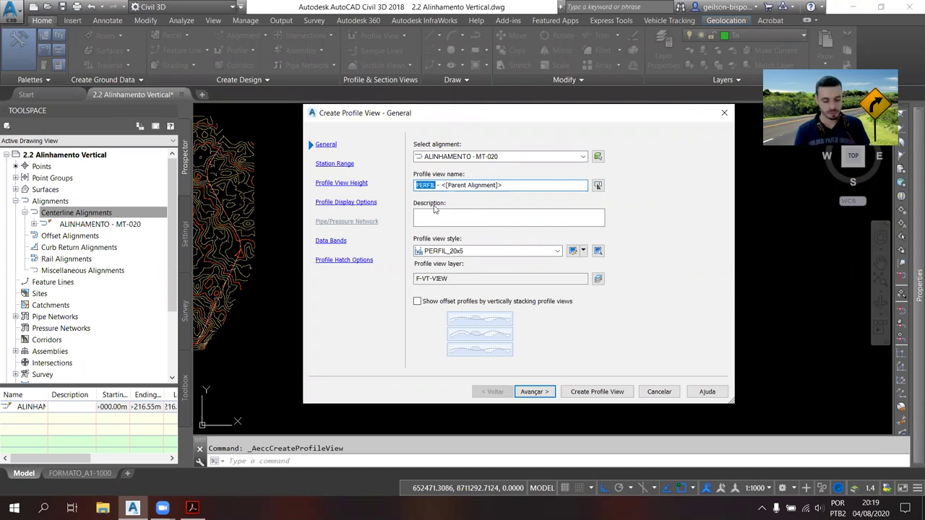
type("GREIDE")
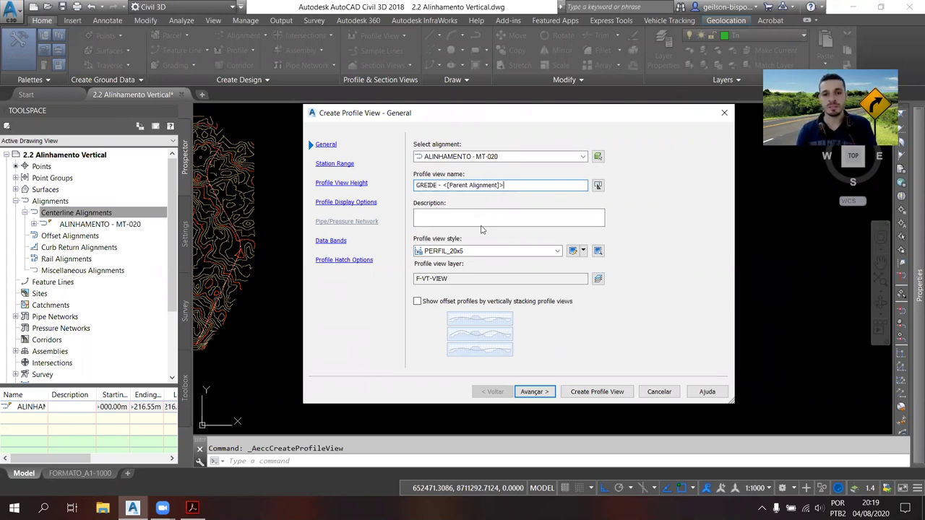
left_click(519, 214)
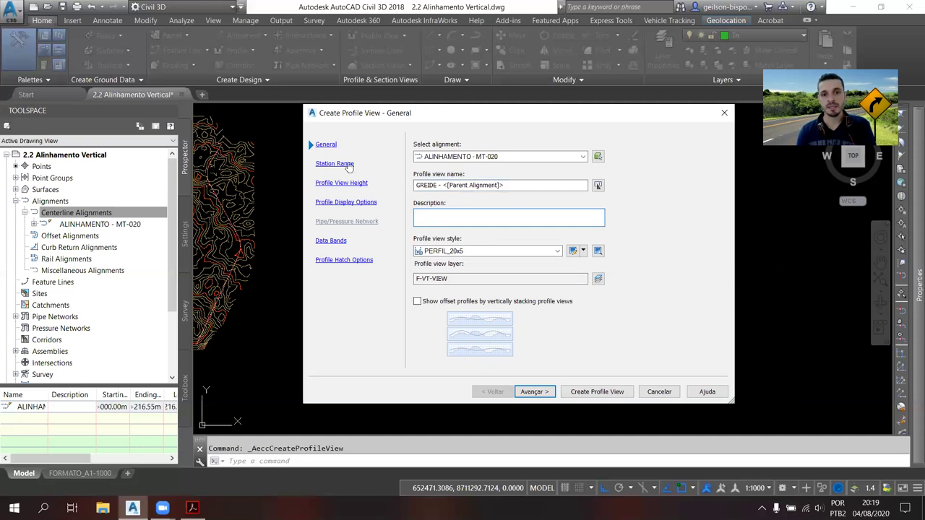
key("Return")
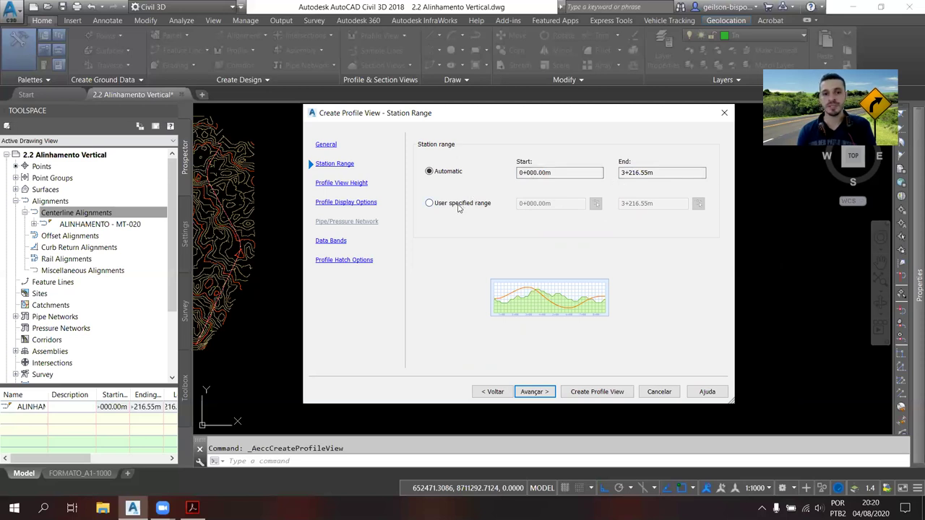
- Try a user-specified station range, then keep the automatic 0+000.00m to 3+216.55m range
left_click(465, 205)
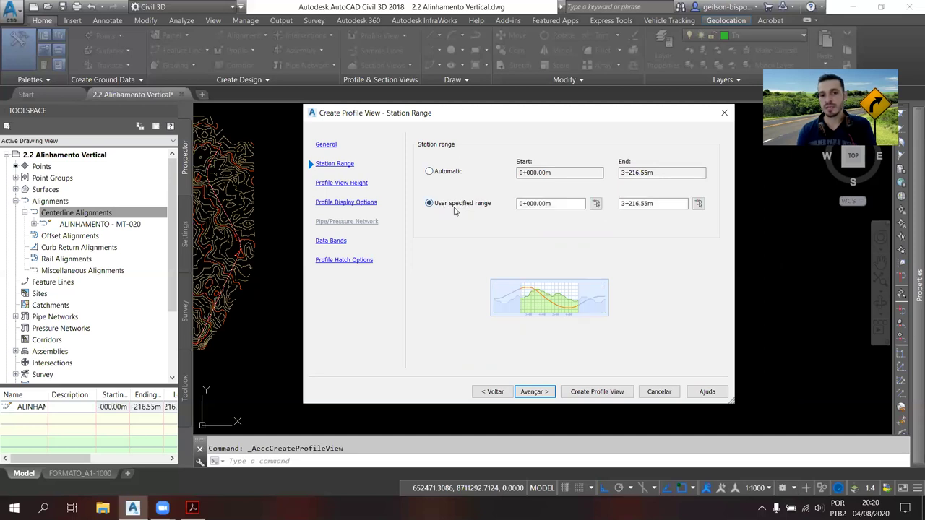
left_click(560, 206)
key("shift+Home")
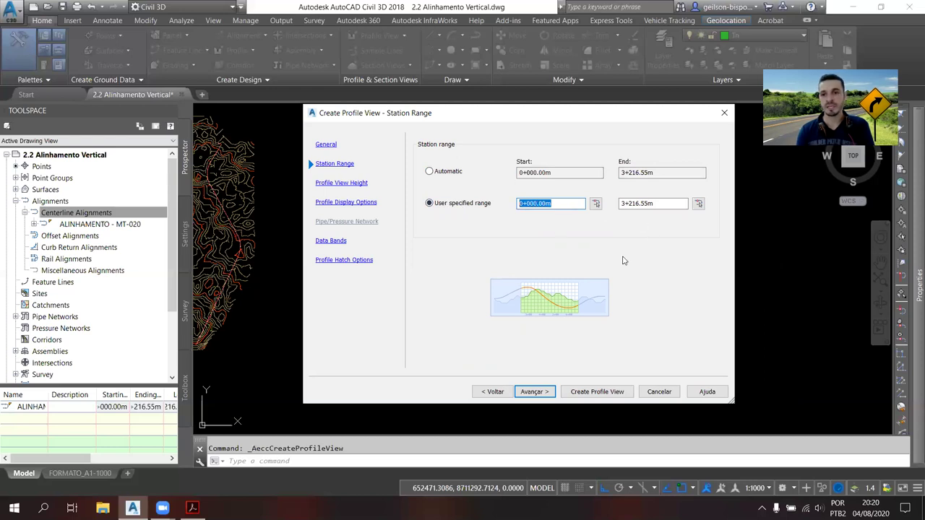
left_click(448, 172)
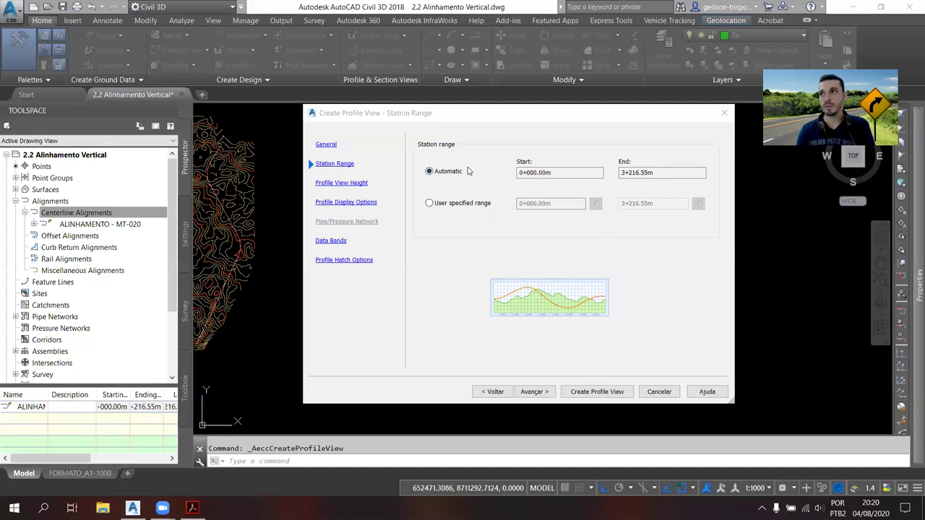
- Review the automatic 91.75m–114.00m view height and the display options before the data bands
left_click(357, 187)
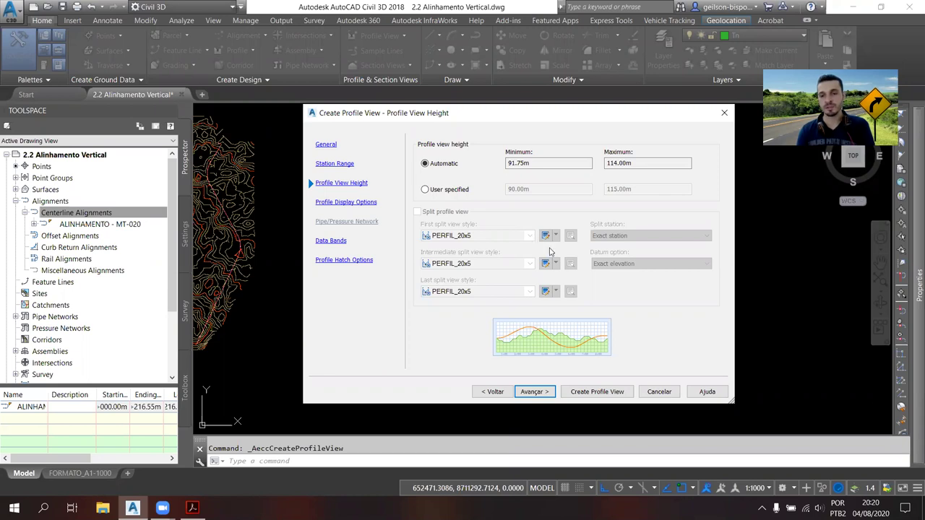
left_click(363, 203)
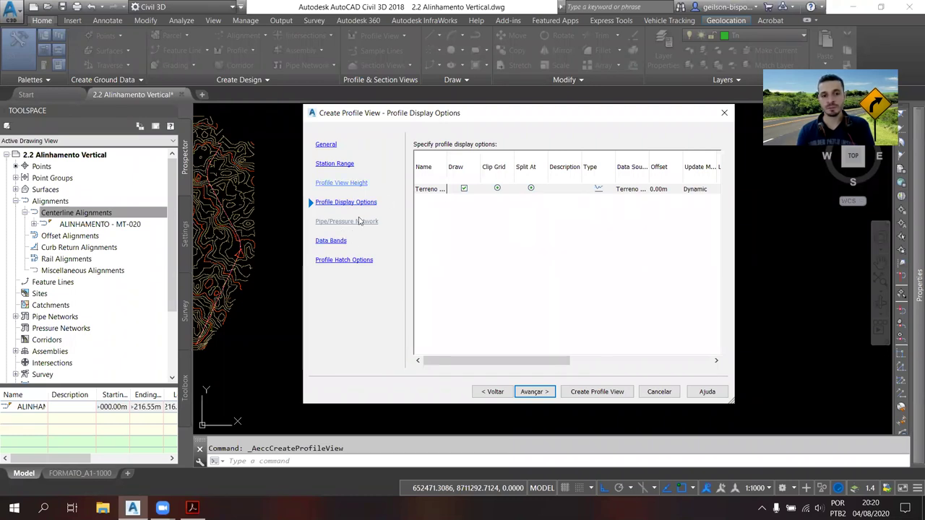
left_click(331, 241)
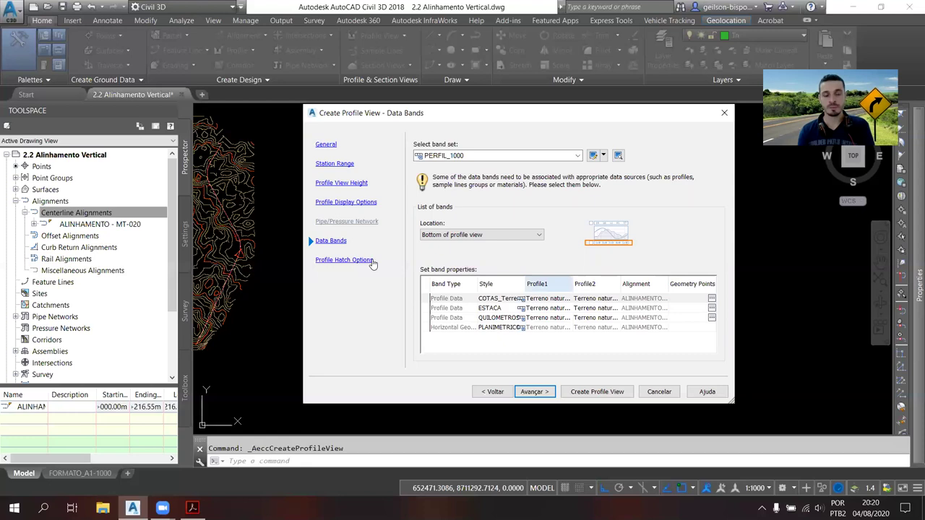
- Leave the profile view without CORTE or ATERRO hatching and create it
left_click(345, 261)
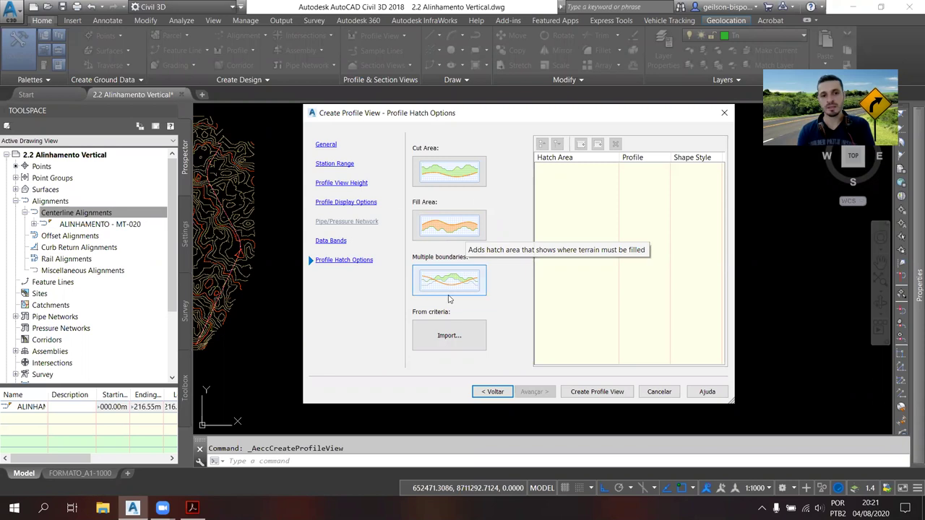
left_click(462, 185)
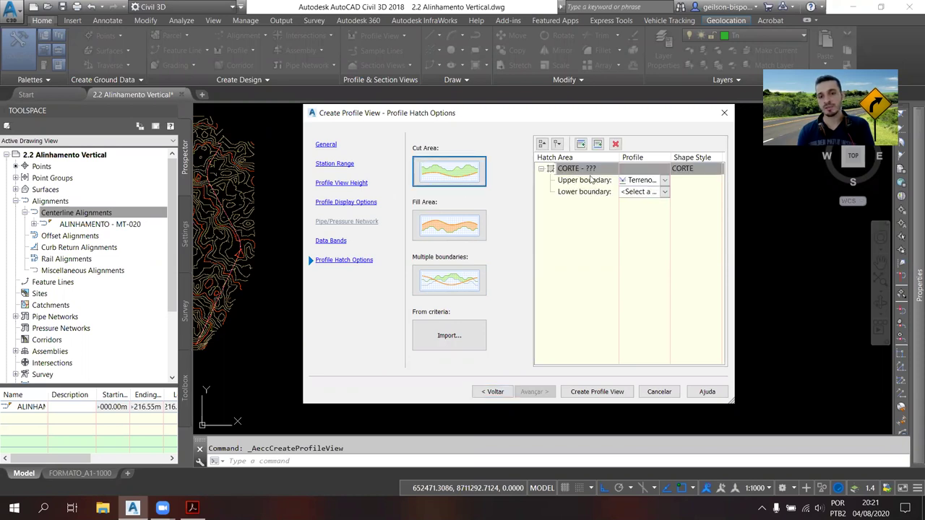
left_click(474, 213)
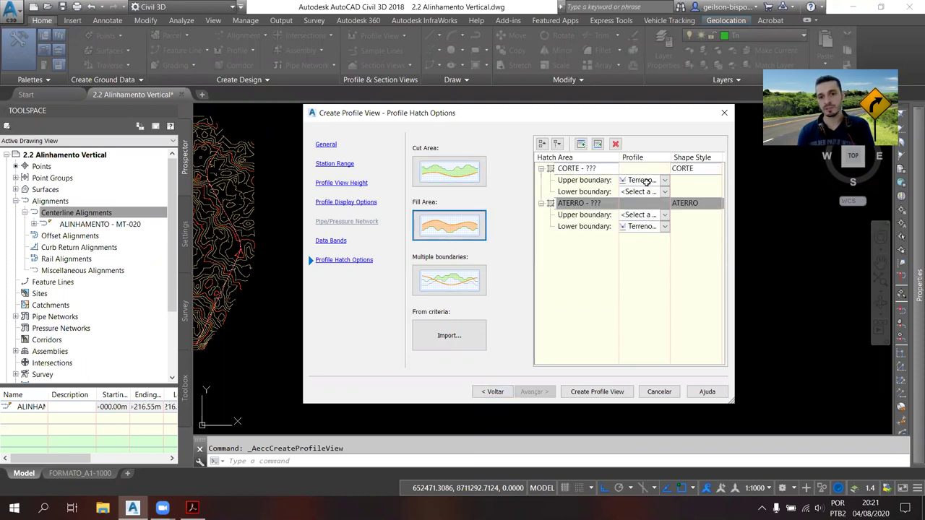
left_click(616, 146)
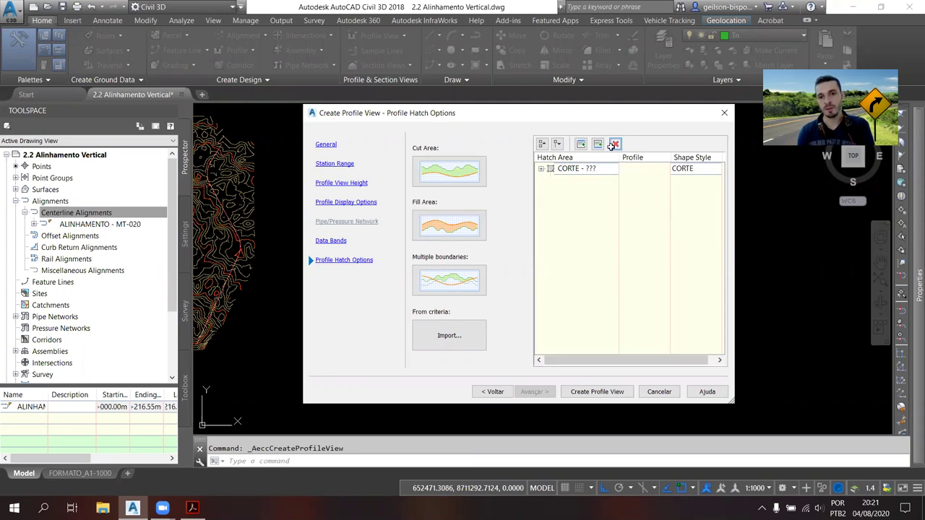
left_click(616, 145)
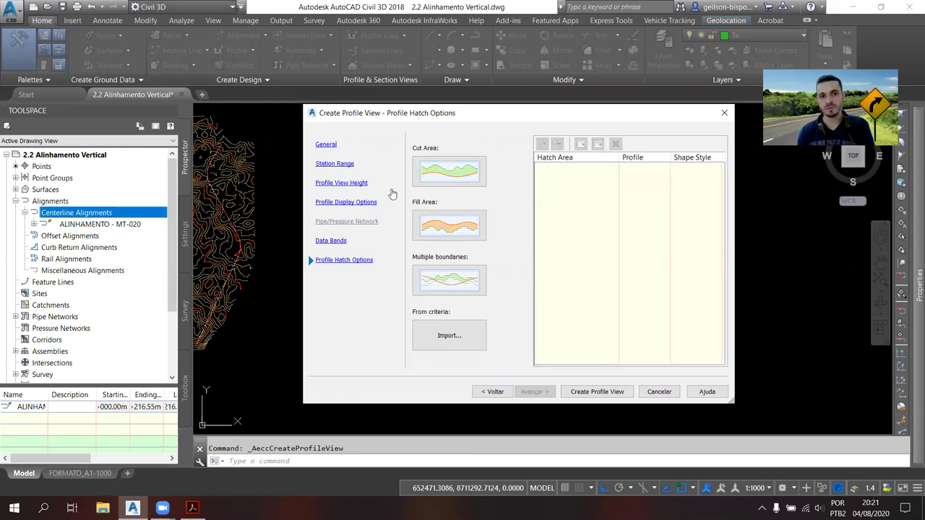
left_click(332, 147)
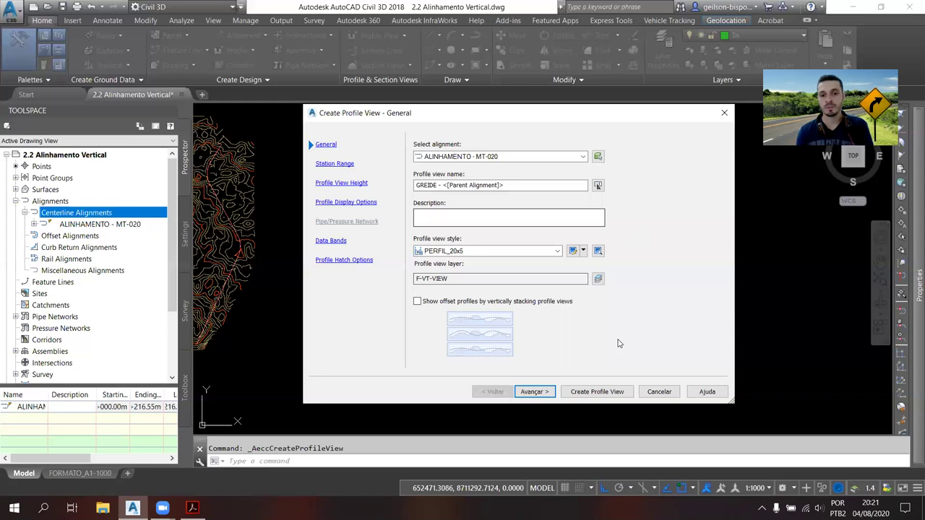
left_click(597, 392)
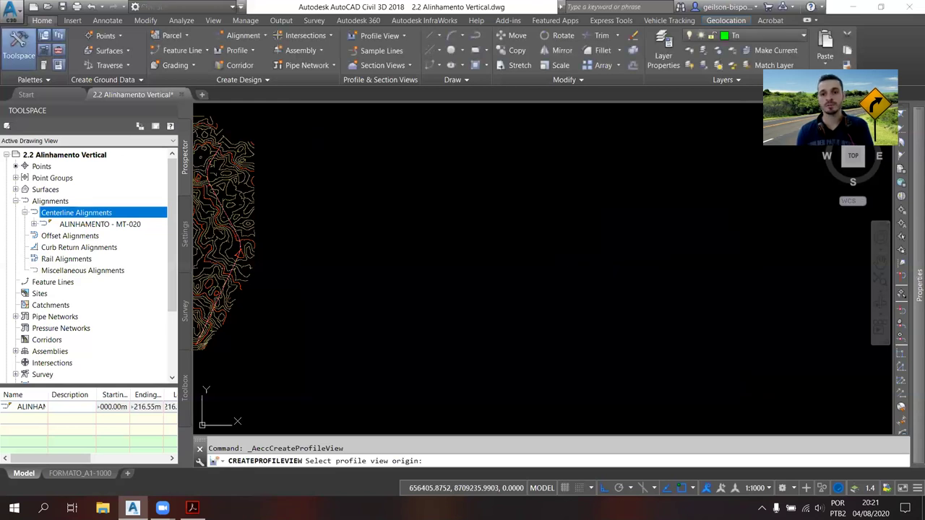
- Place the profile view origin and inspect the green ground line, grid and station bands
left_click(565, 240)
middle_click_drag(687, 295, 430, 266)
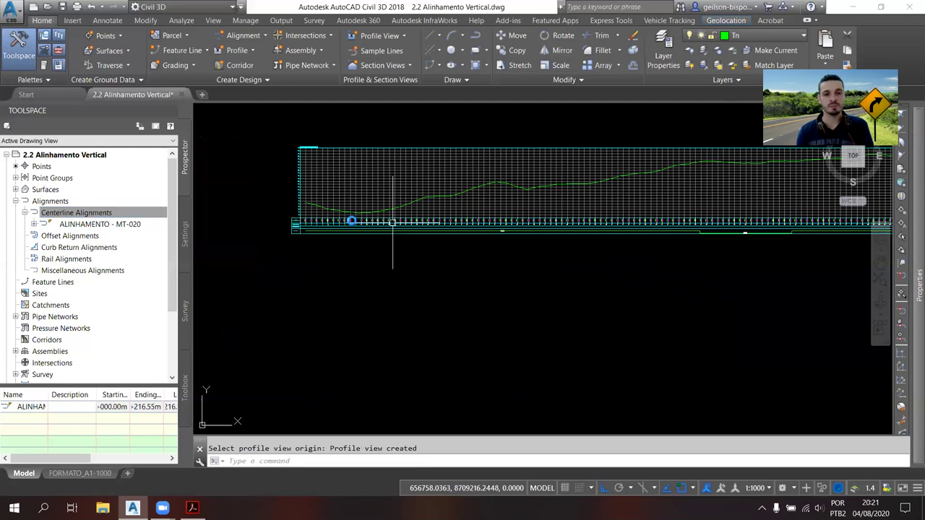
scroll(392, 222, "down", 2)
scroll(312, 231, "up", 5)
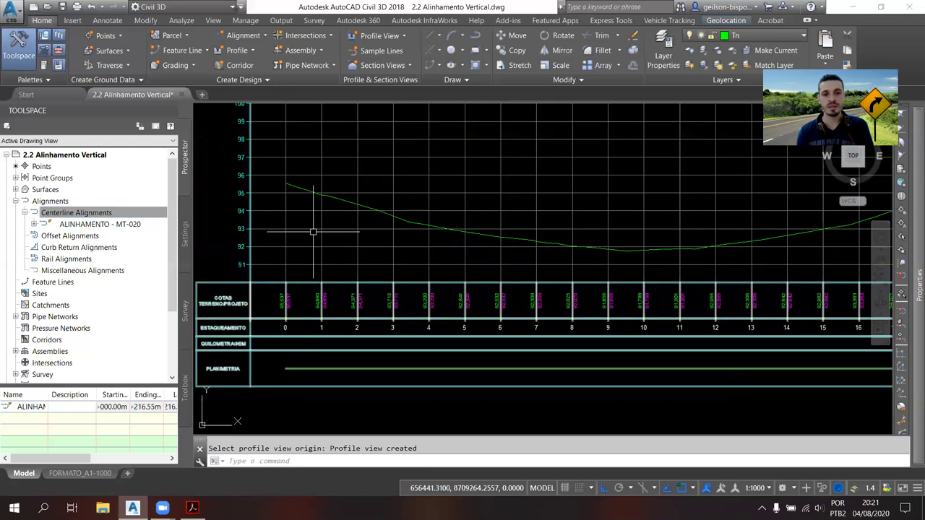
scroll(312, 232, "down", 4)
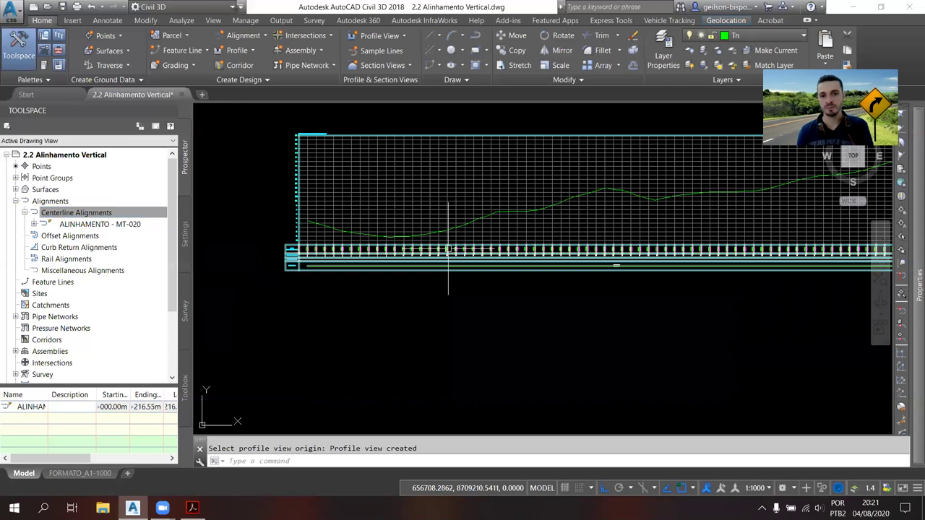
middle_click_drag(448, 258, 473, 211)
scroll(474, 212, "down", 3)
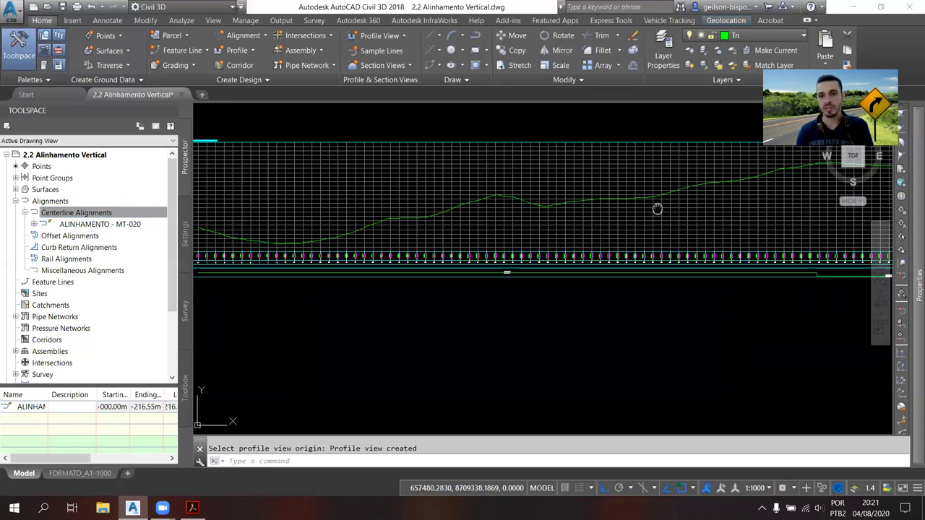
scroll(626, 190, "up", 3)
mouse_move(626, 190)
middle_mouse_down()
mouse_move(491, 225)
mouse_move(640, 219)
middle_mouse_up()
scroll(641, 219, "up", 2)
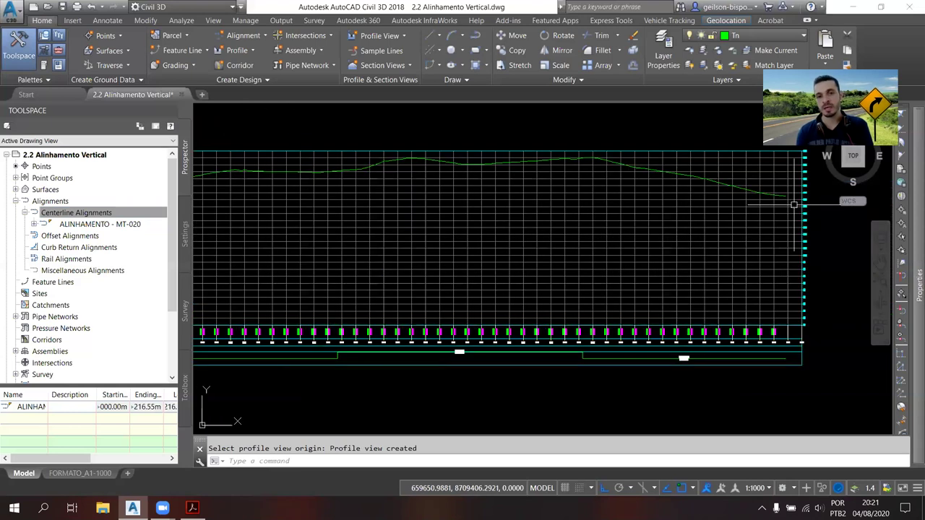
scroll(794, 205, "up", 2)
middle_click_drag(794, 205, 586, 117)
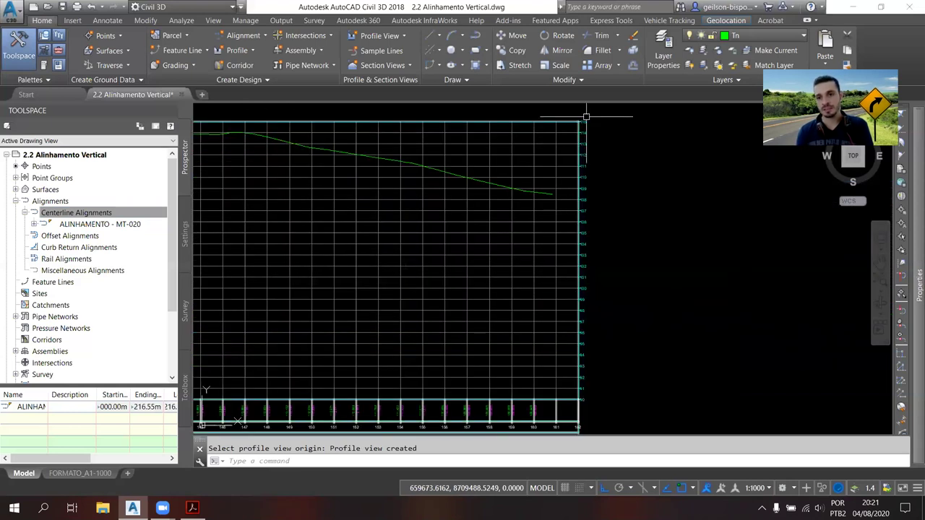
scroll(586, 116, "up", 5)
scroll(593, 214, "down", 4)
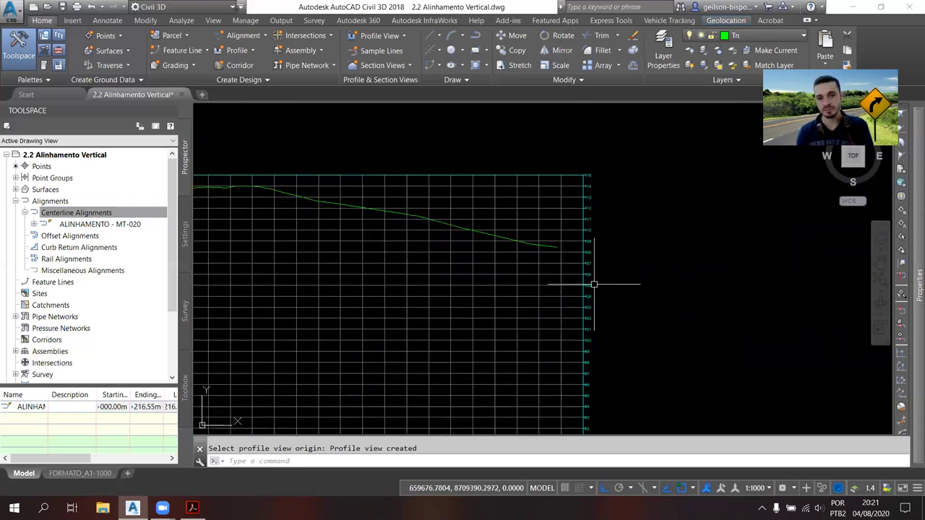
scroll(593, 284, "up", 5)
scroll(576, 370, "down", 4)
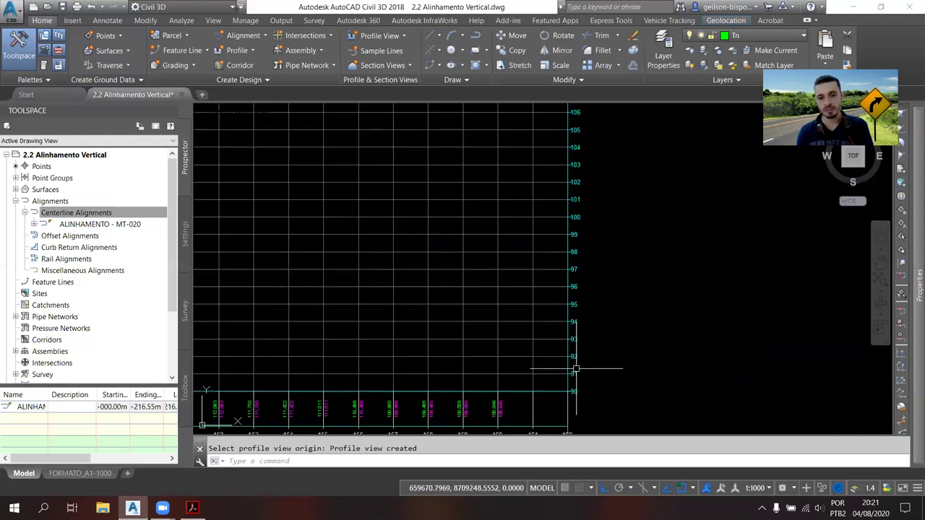
scroll(573, 391, "down", 3)
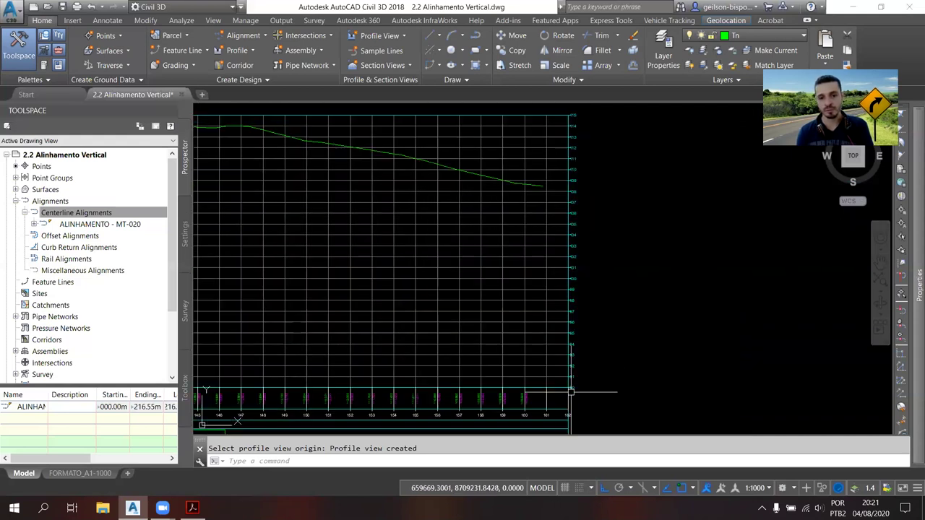
scroll(571, 391, "up", 5)
scroll(573, 290, "down", 2)
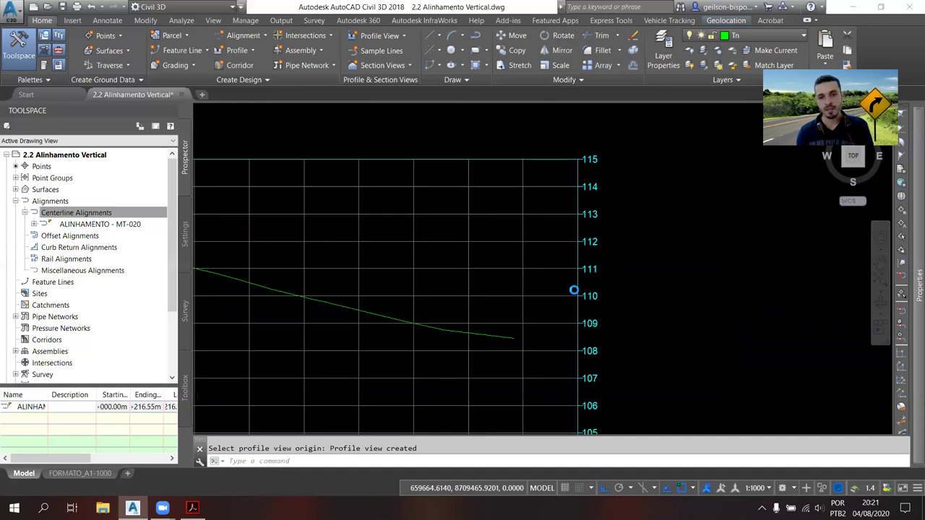
scroll(591, 182, "up", 2)
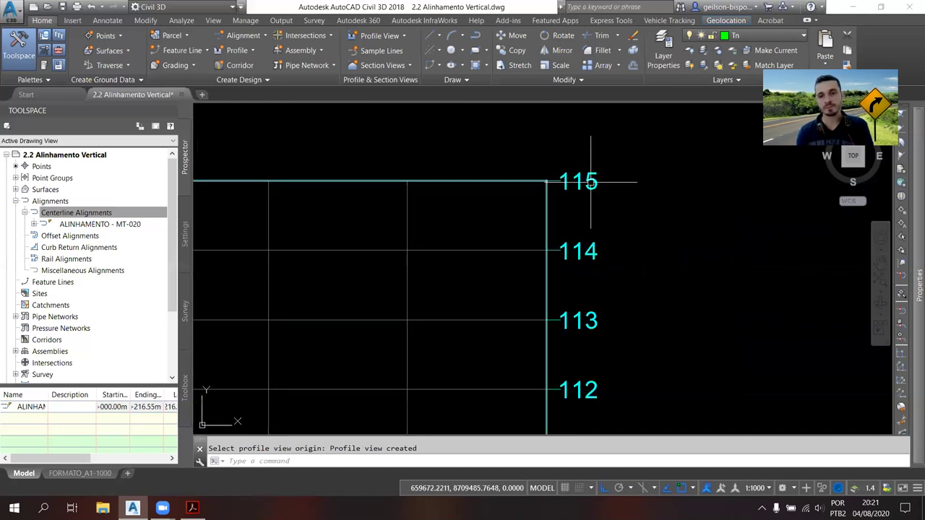
scroll(591, 182, "down", 2)
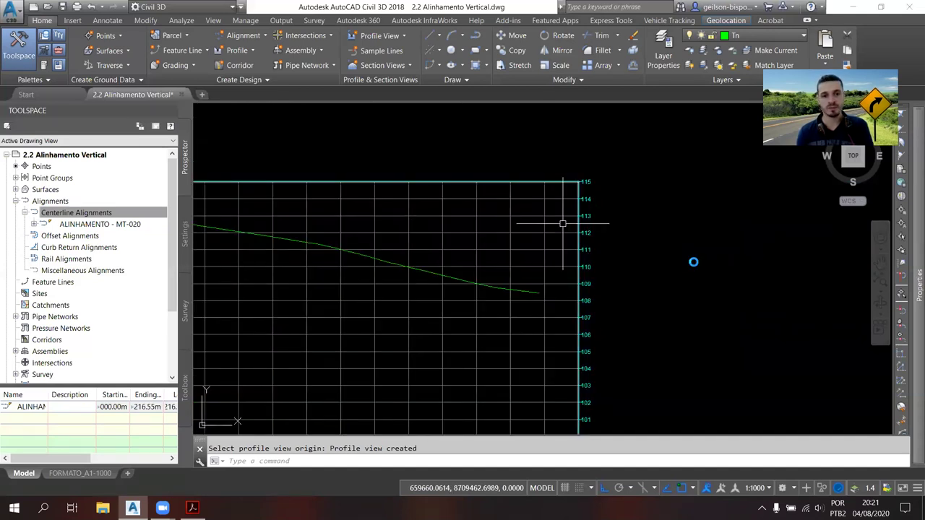
scroll(632, 254, "down", 5)
scroll(368, 295, "down", 2)
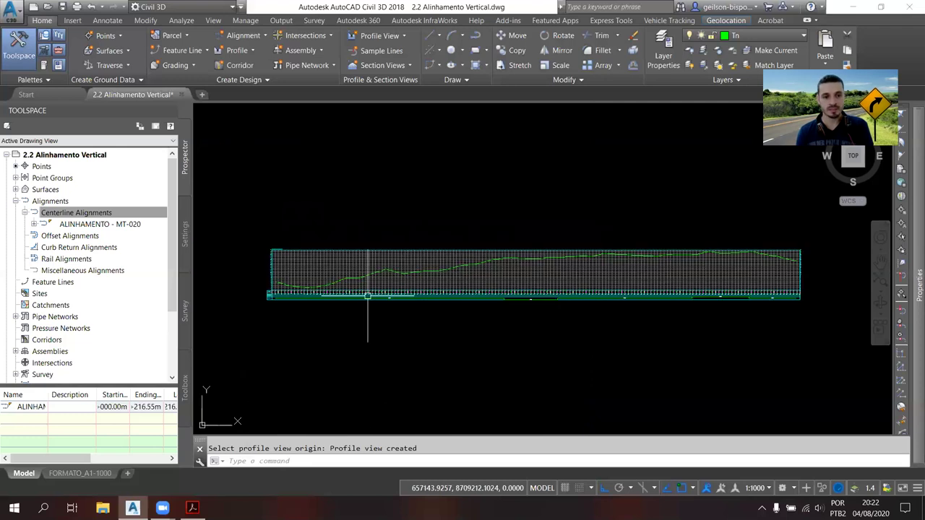
scroll(367, 295, "up", 5)
middle_click_drag(269, 280, 397, 268)
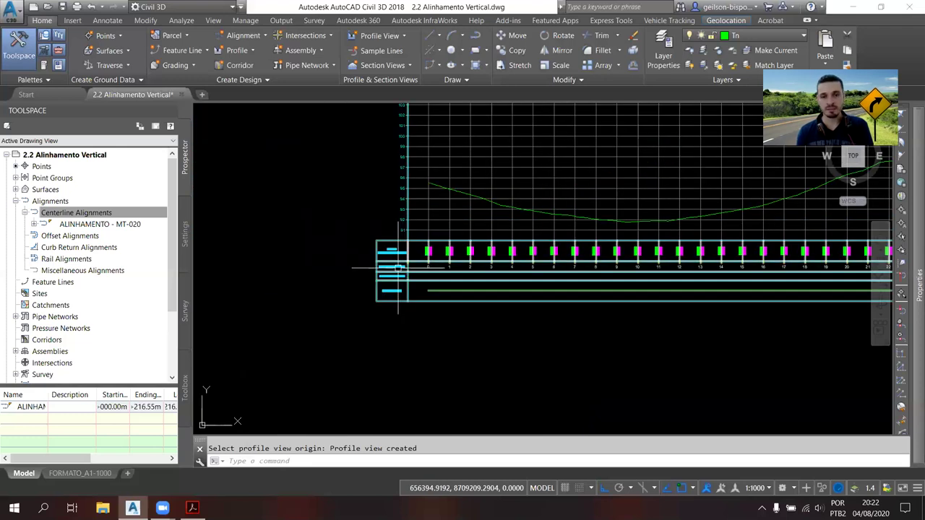
scroll(397, 268, "up", 2)
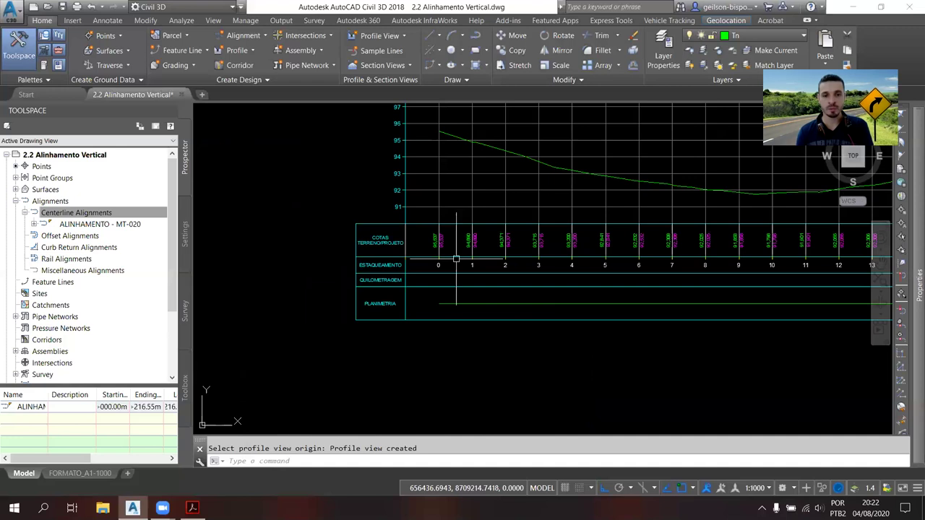
scroll(456, 258, "up", 4)
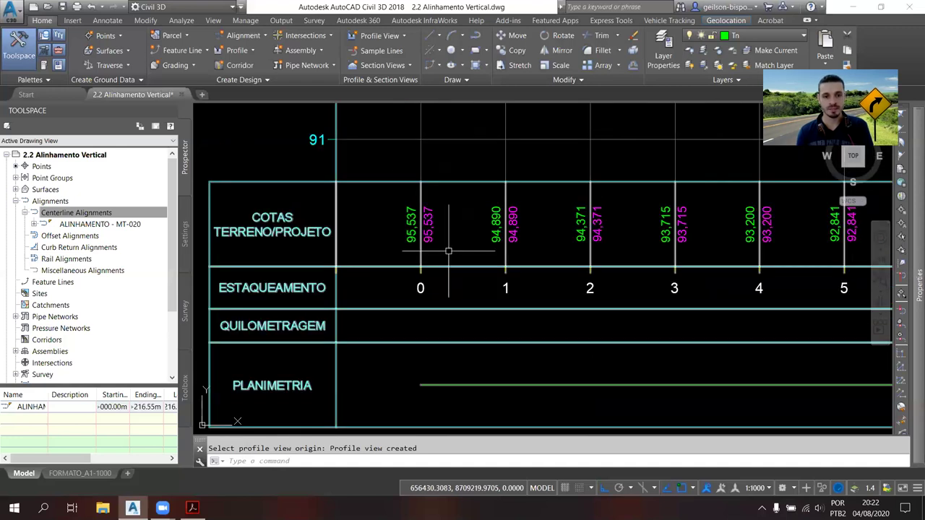
middle_click_drag(449, 251, 513, 265)
mouse_move(365, 247)
middle_mouse_down()
mouse_move(354, 228)
mouse_move(328, 231)
middle_mouse_up()
scroll(327, 231, "down", 2)
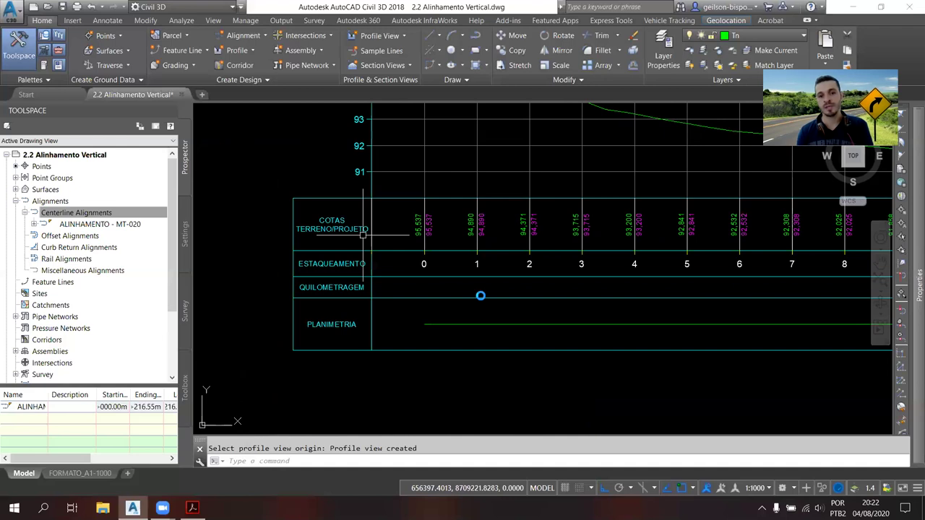
middle_click_drag(562, 224, 482, 267)
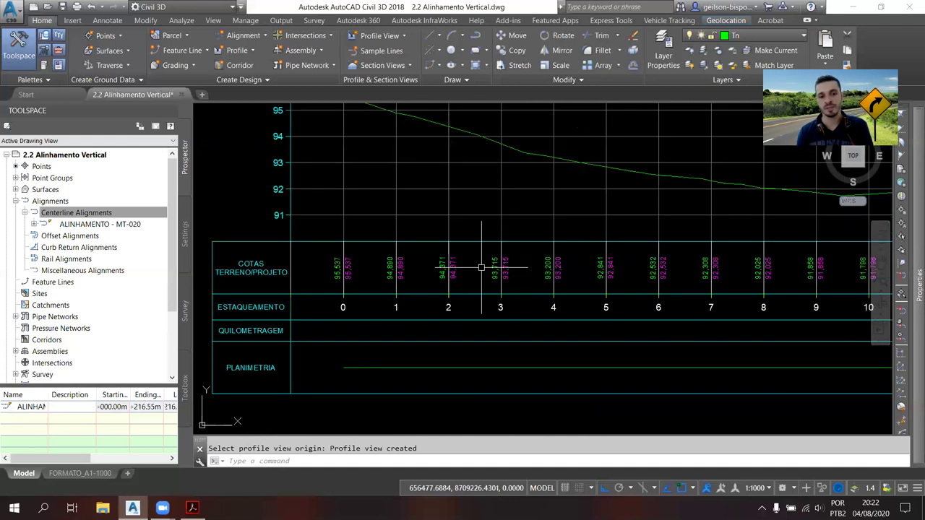
middle_click_drag(359, 273, 414, 316)
scroll(394, 315, "up", 5)
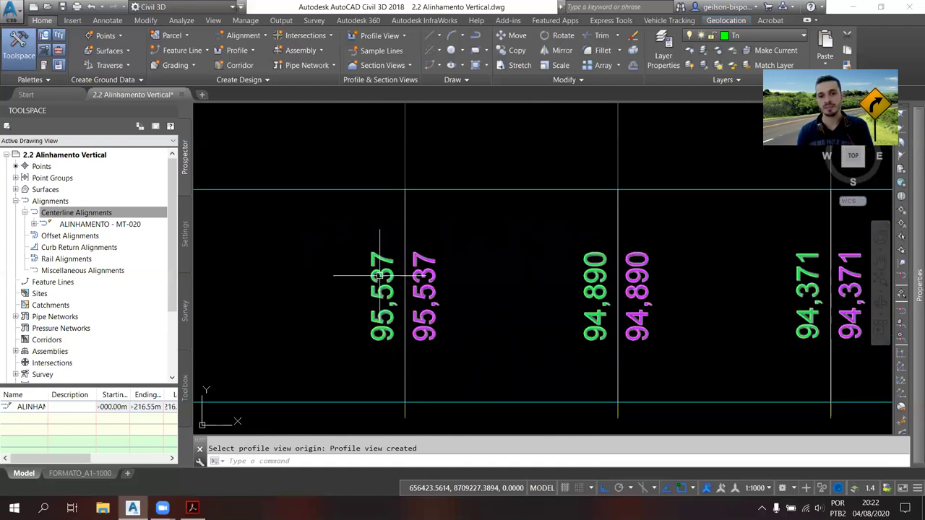
scroll(379, 275, "down", 2)
scroll(388, 262, "down", 3)
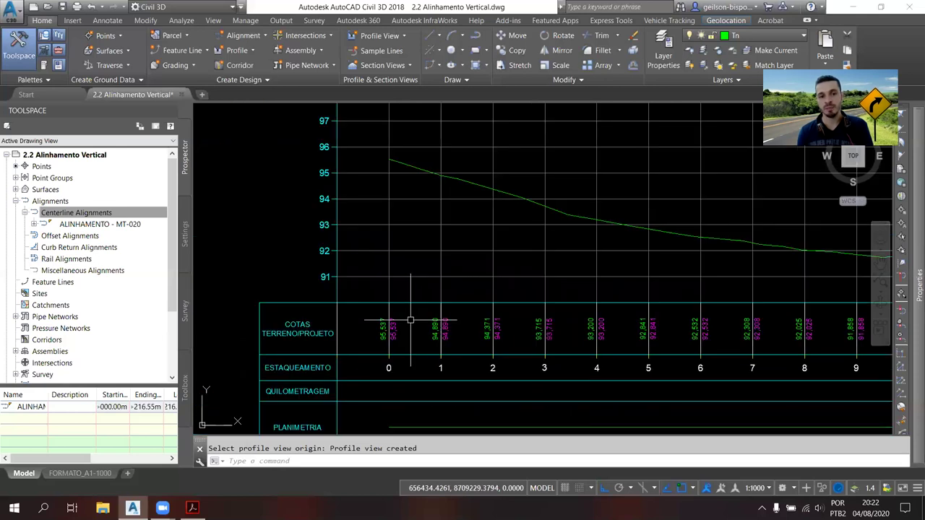
scroll(391, 328, "up", 5)
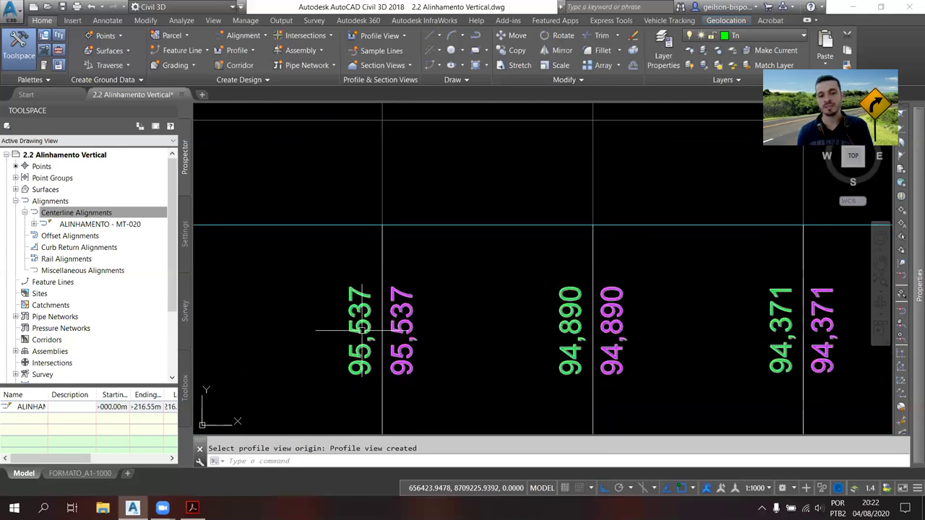
scroll(391, 325, "down", 2)
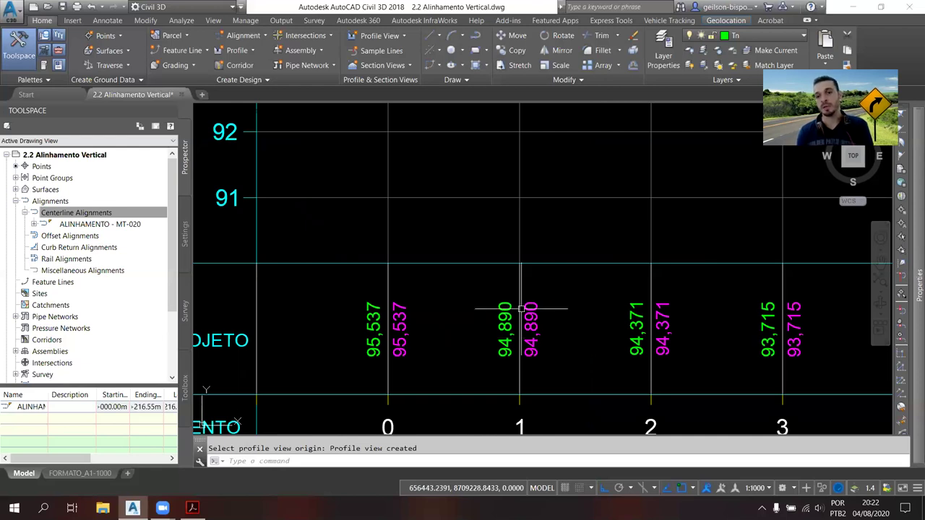
scroll(549, 321, "down", 3)
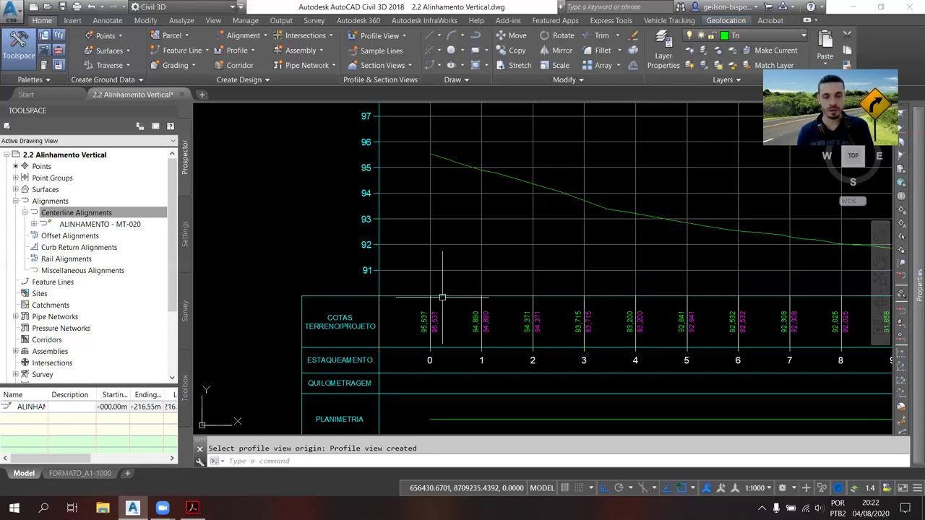
middle_click_drag(443, 297, 443, 216)
scroll(432, 282, "up", 2)
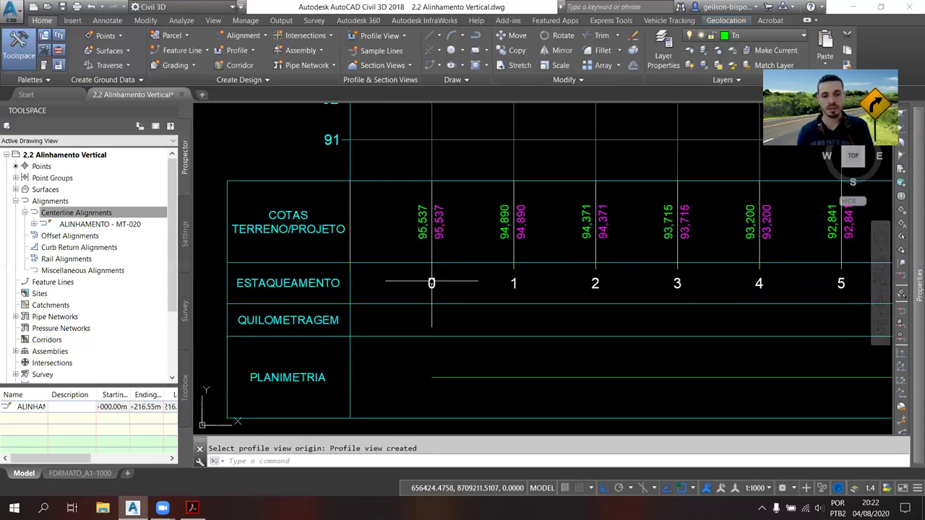
scroll(432, 283, "up", 4)
scroll(531, 278, "down", 4)
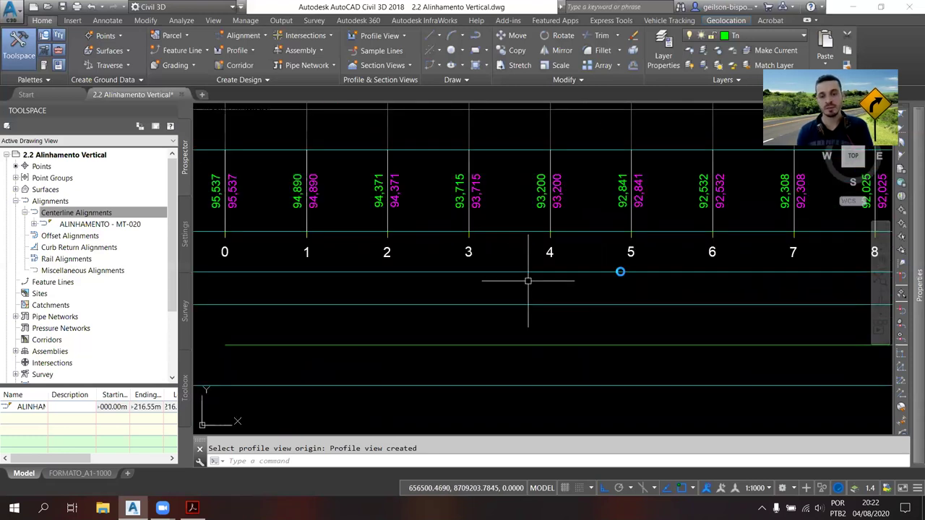
scroll(609, 221, "up", 2)
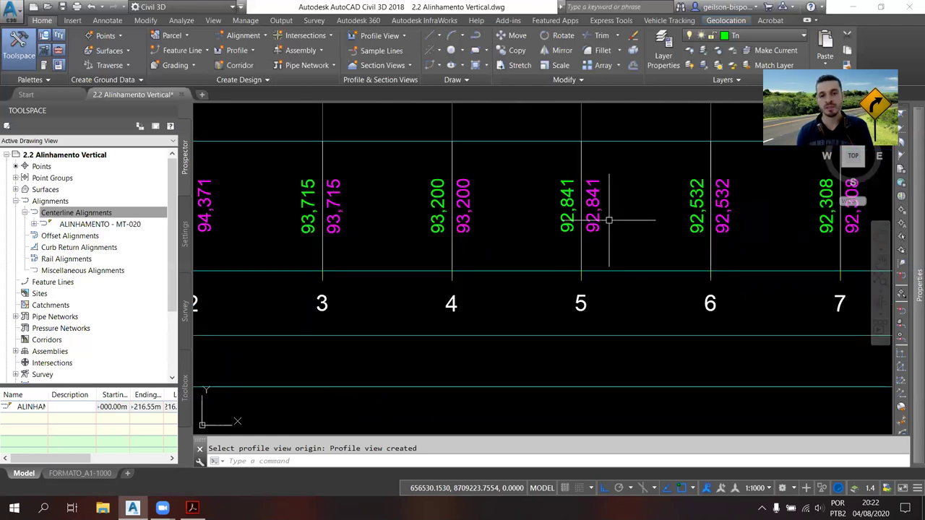
scroll(610, 220, "up", 2)
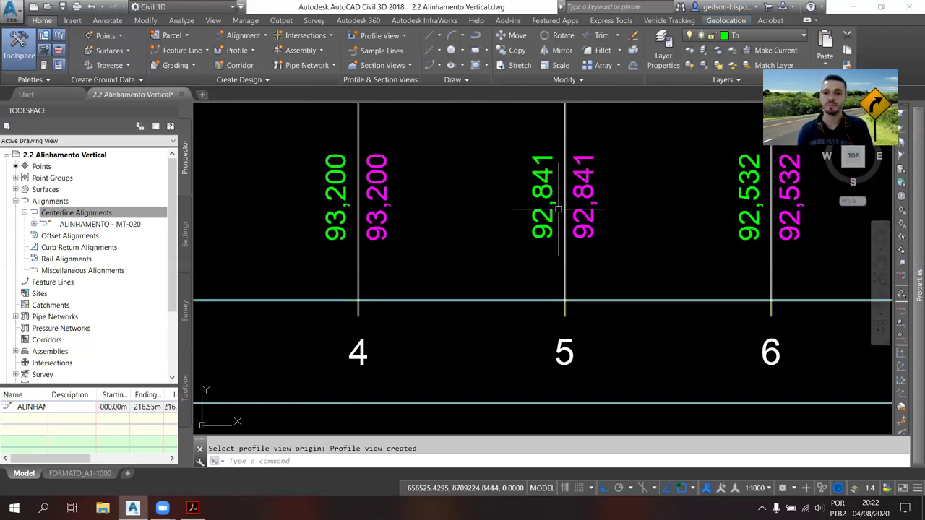
scroll(629, 247, "down", 5)
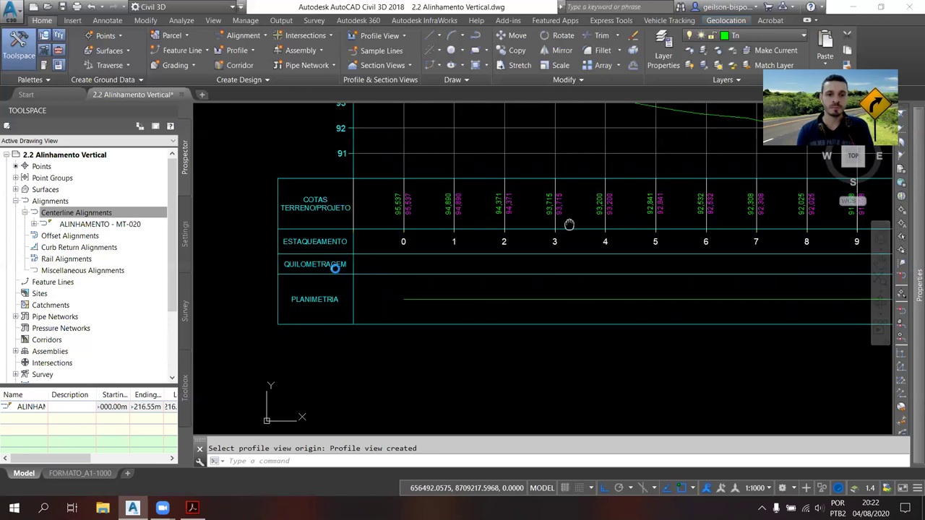
scroll(336, 268, "up", 2)
scroll(455, 249, "down", 5)
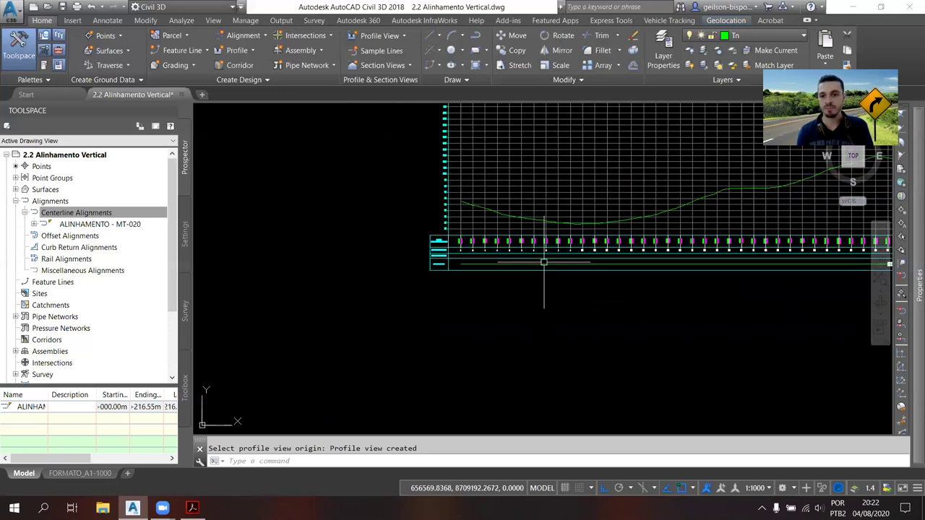
scroll(682, 244, "up", 2)
scroll(742, 231, "down", 1)
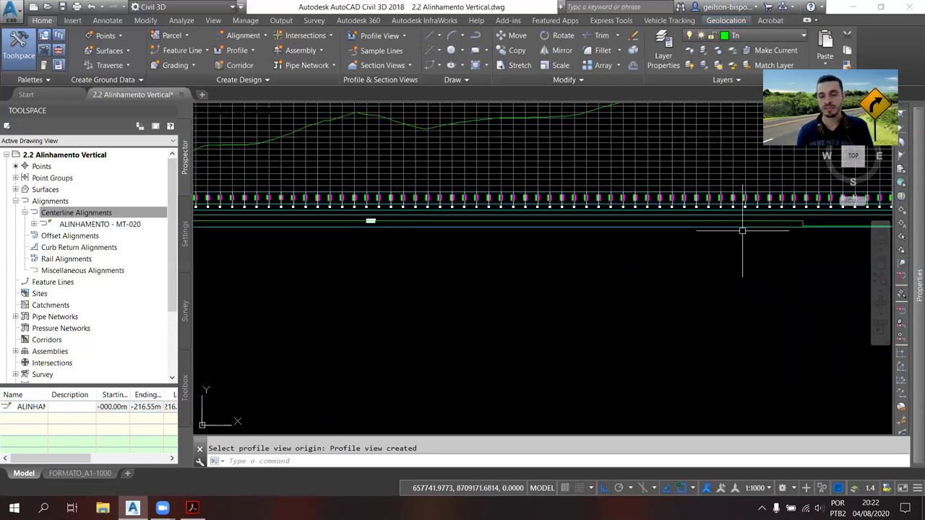
scroll(742, 232, "down", 2)
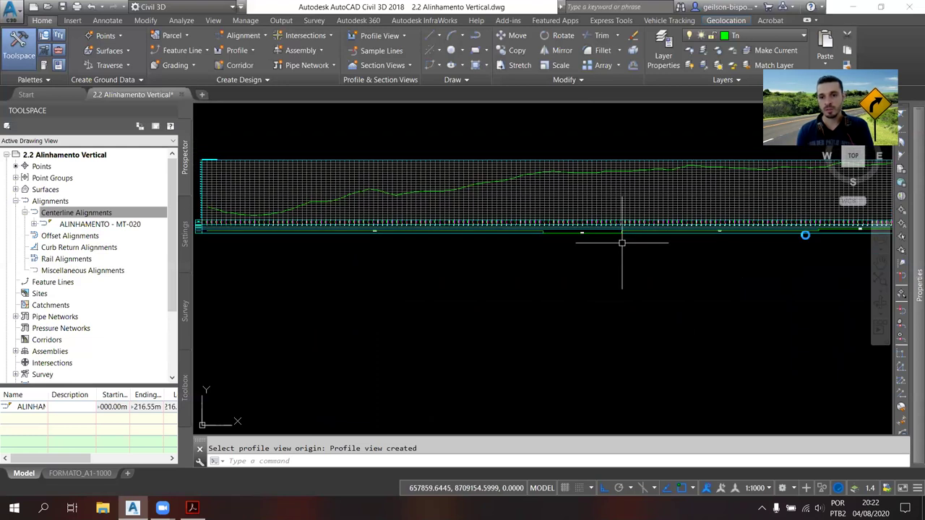
scroll(798, 235, "down", 1)
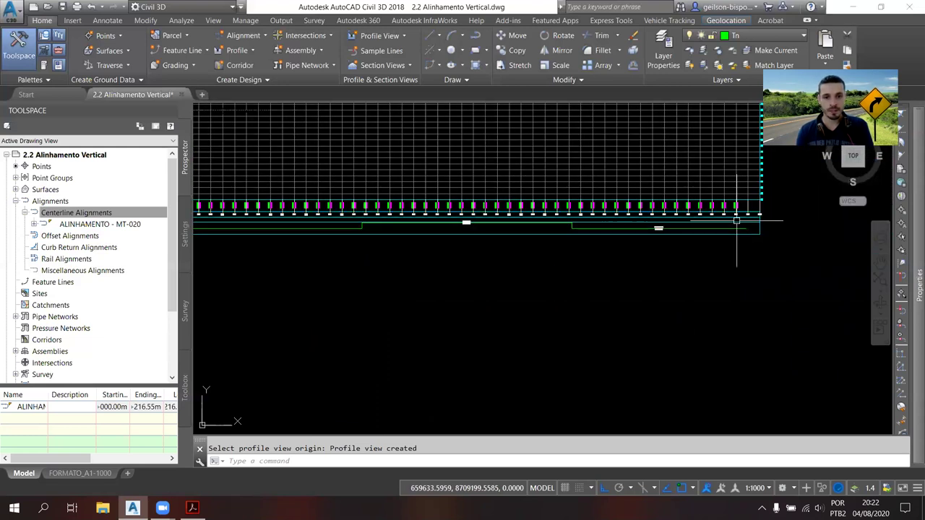
scroll(458, 264, "down", 2)
scroll(459, 266, "up", 5)
mouse_move(459, 266)
middle_mouse_down()
mouse_move(589, 261)
mouse_move(345, 288)
middle_mouse_up()
mouse_move(394, 271)
middle_mouse_down()
mouse_move(327, 263)
mouse_move(366, 279)
mouse_move(15, 210)
middle_mouse_up()
scroll(326, 263, "down", 5)
mouse_move(550, 214)
middle_mouse_down()
mouse_move(544, 283)
mouse_move(580, 248)
mouse_move(382, 258)
middle_mouse_up()
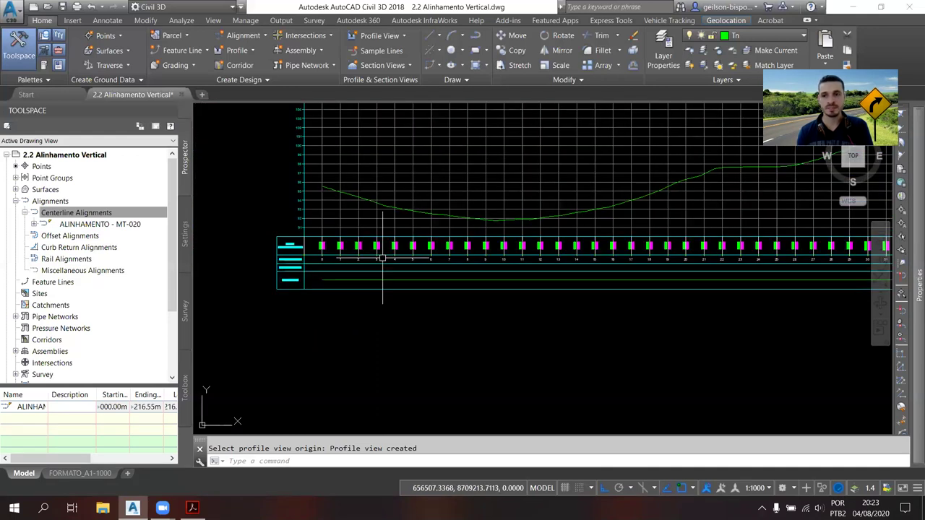
scroll(382, 257, "up", 4)
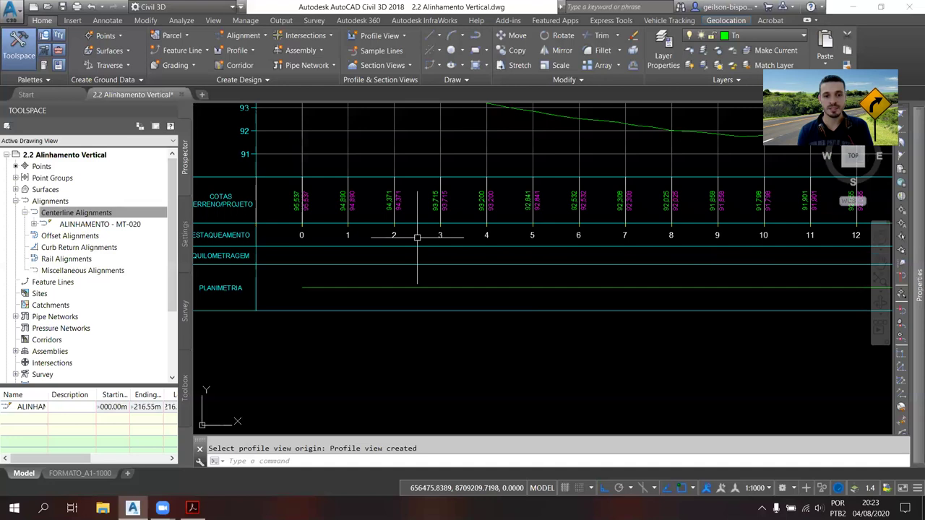
scroll(417, 237, "down", 3)
middle_click_drag(272, 277, 336, 284)
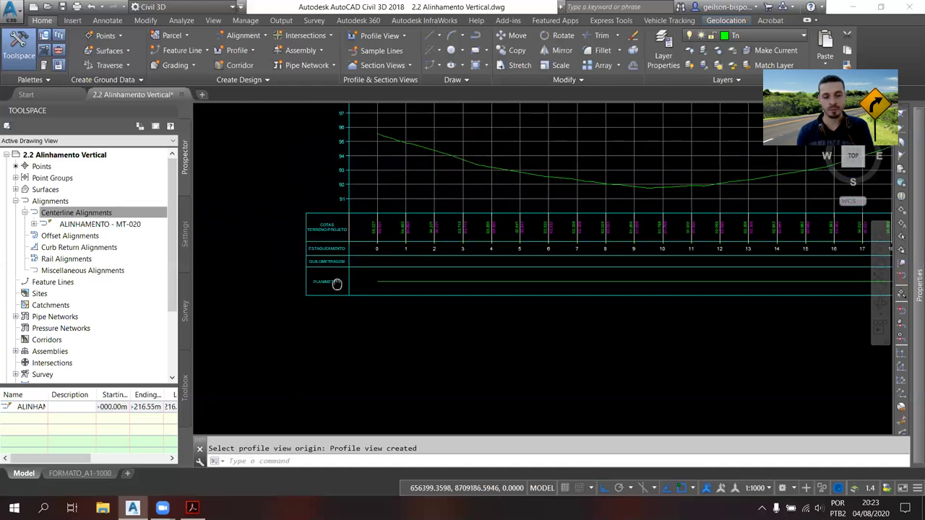
scroll(337, 284, "up", 3)
scroll(500, 306, "down", 5)
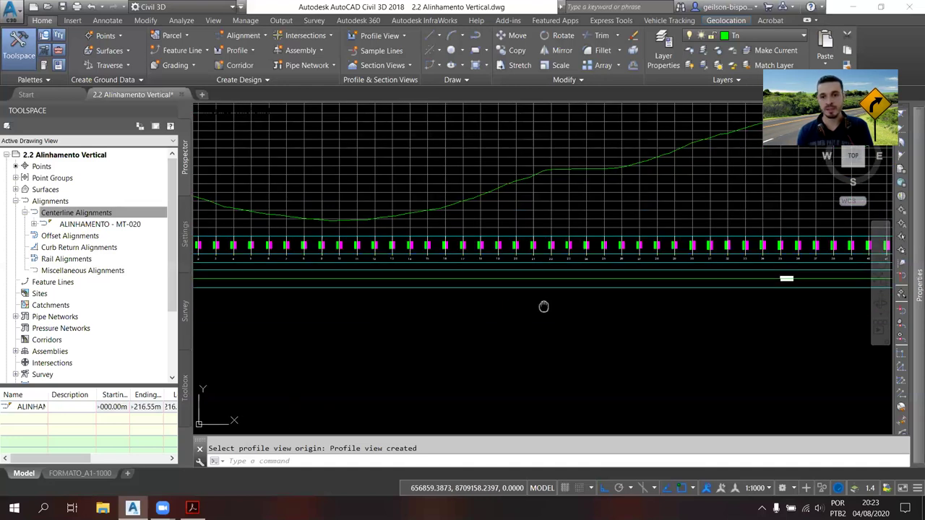
scroll(724, 281, "up", 5)
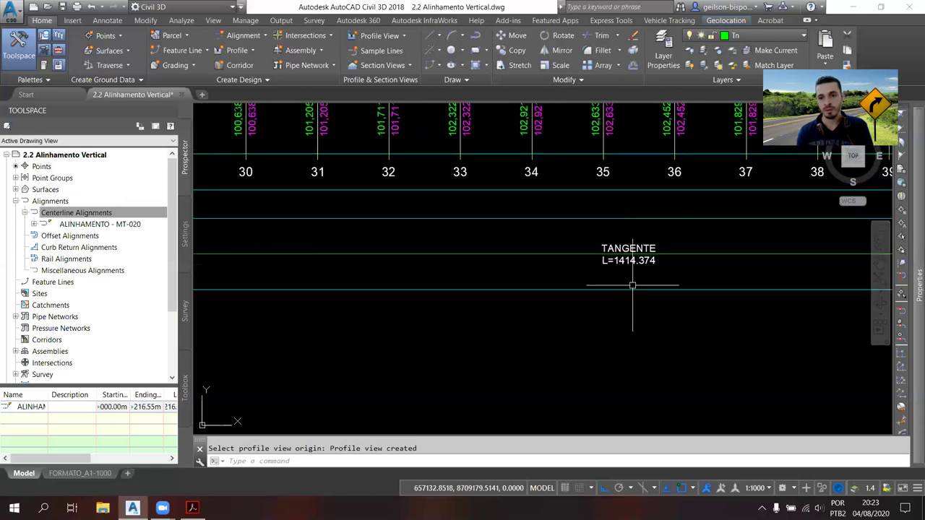
- Pan and zoom across the profile view, from stations 55–79 out to the full grid
scroll(441, 287, "down", 3)
mouse_move(440, 286)
middle_mouse_down()
mouse_move(547, 286)
mouse_move(511, 238)
middle_mouse_up()
scroll(513, 246, "up", 2)
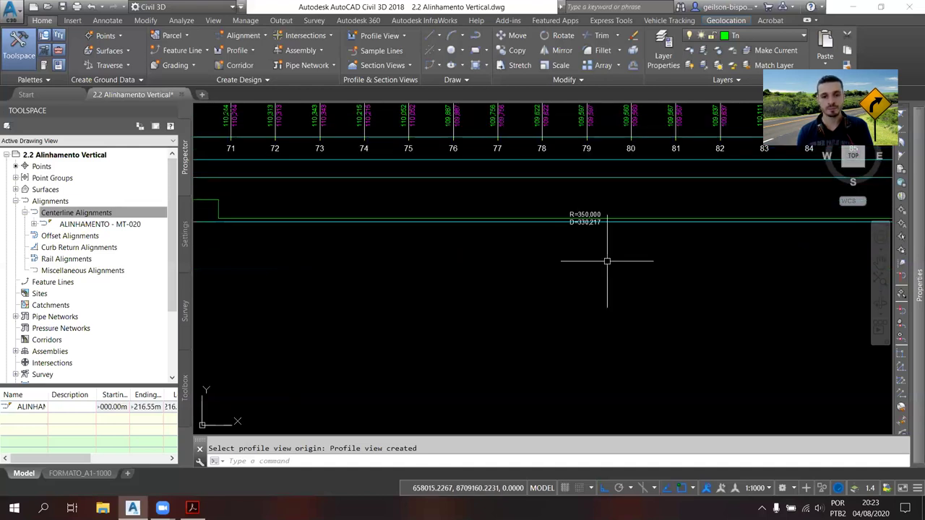
middle_click_drag(534, 243, 597, 264)
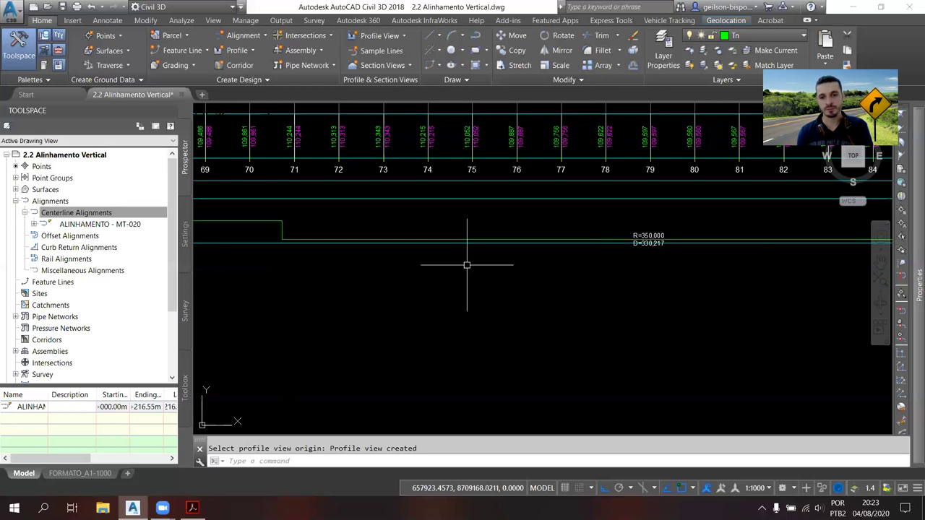
scroll(646, 225, "up", 4)
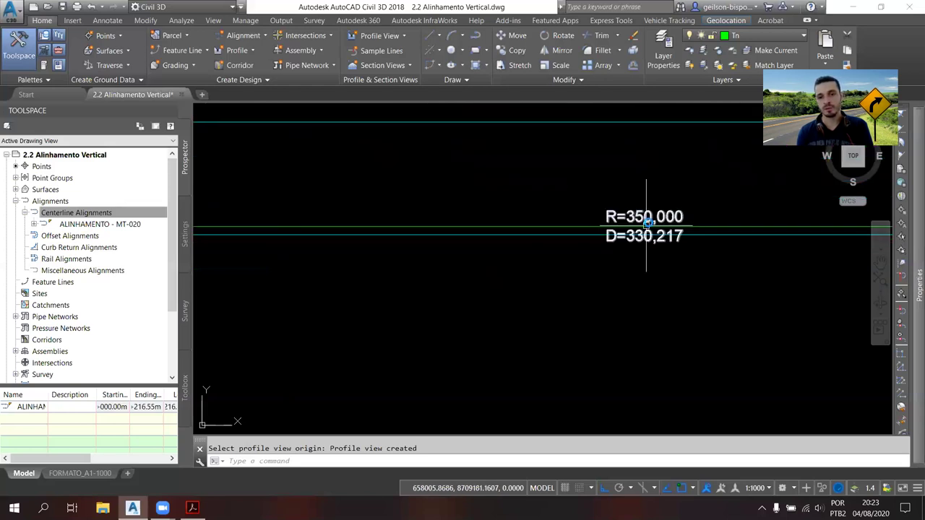
scroll(628, 221, "down", 2)
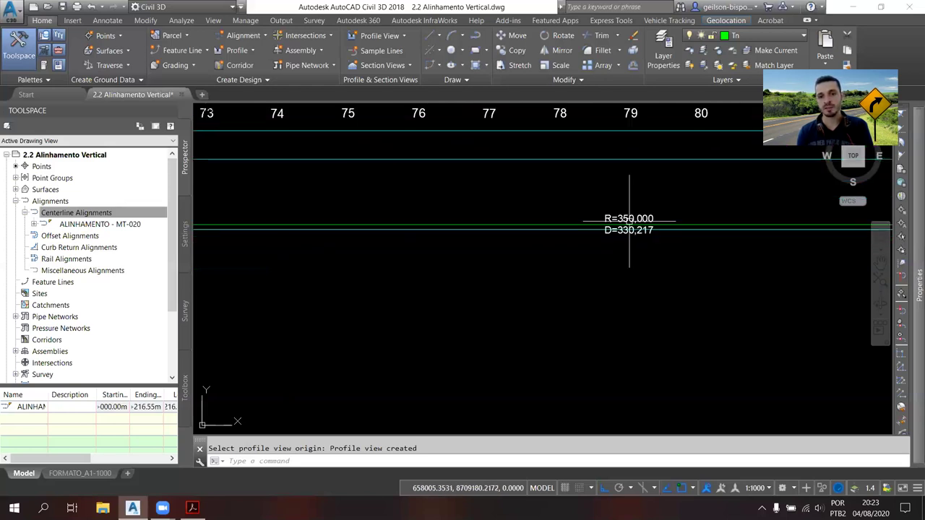
scroll(628, 220, "up", 2)
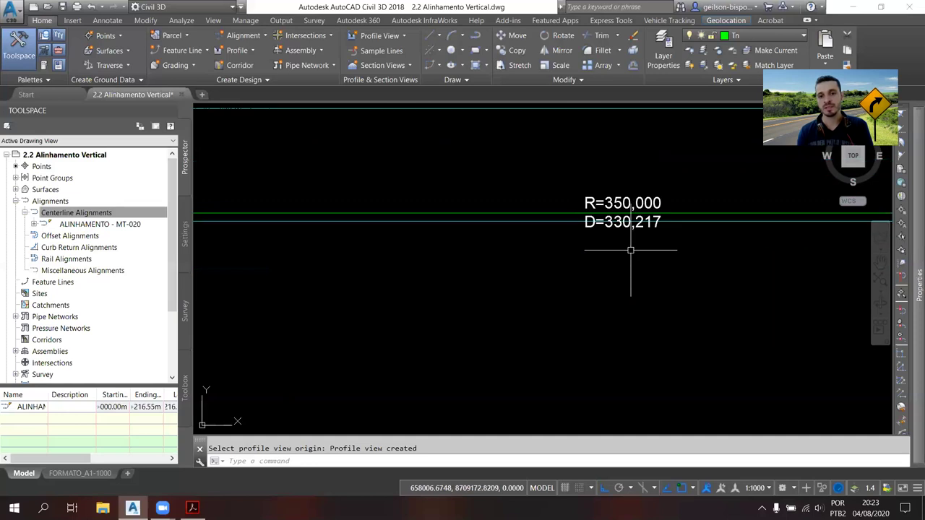
scroll(693, 268, "down", 5)
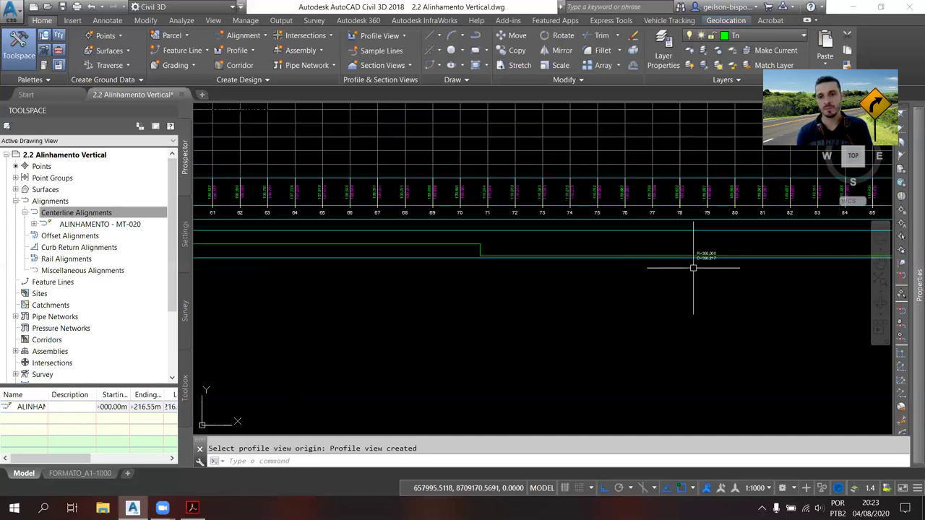
scroll(570, 239, "down", 5)
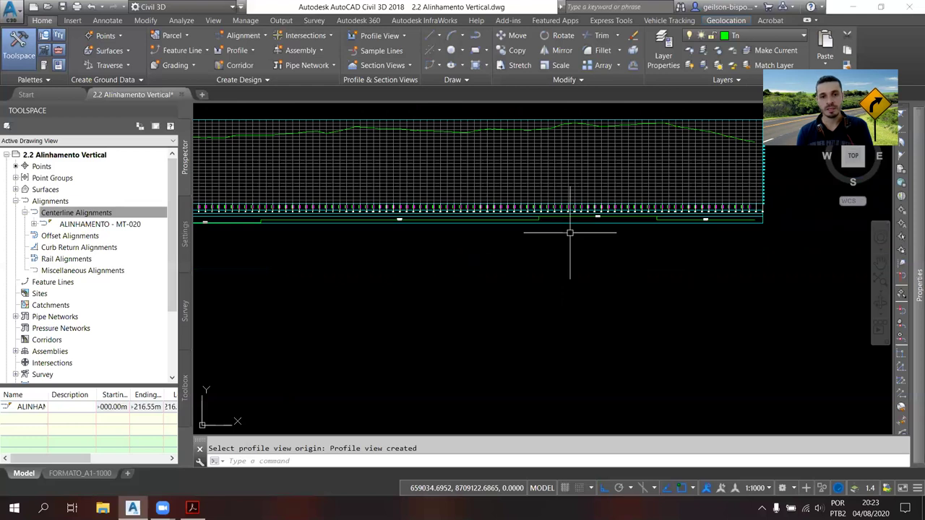
scroll(456, 226, "up", 5)
scroll(456, 226, "up", 5)
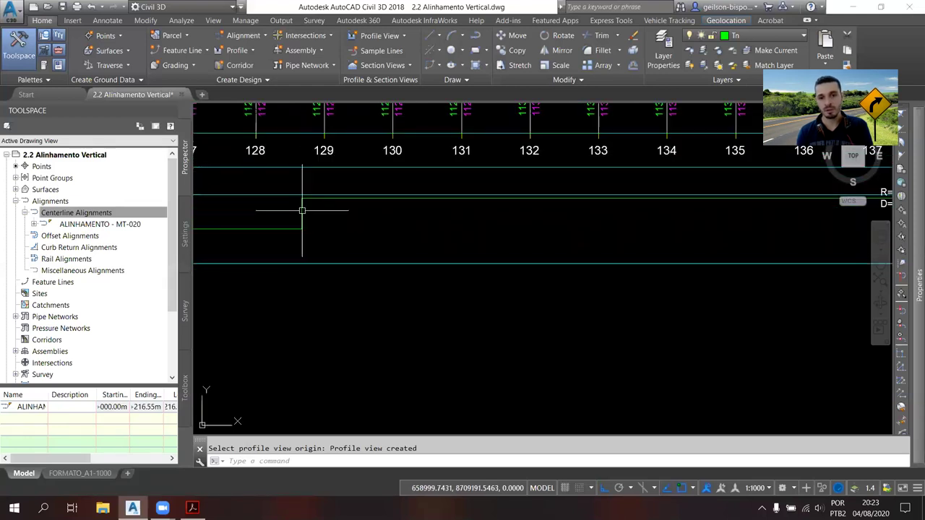
scroll(301, 206, "down", 3)
scroll(600, 221, "up", 4)
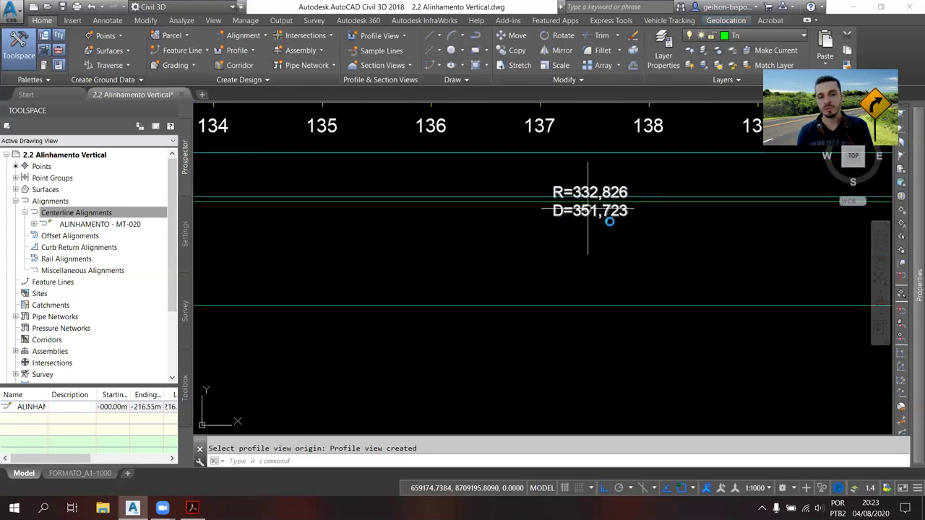
scroll(611, 222, "down", 4)
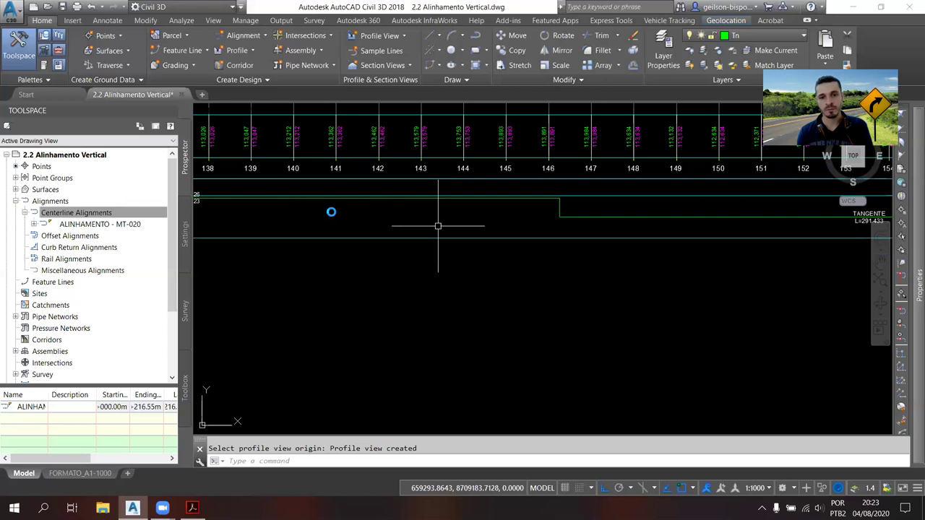
scroll(547, 205, "up", 3)
scroll(546, 205, "up", 4)
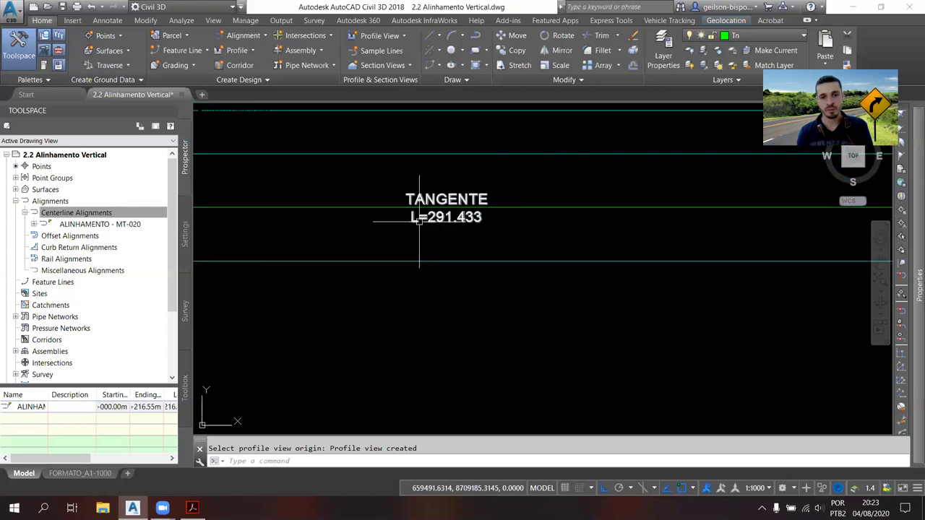
scroll(430, 220, "down", 1)
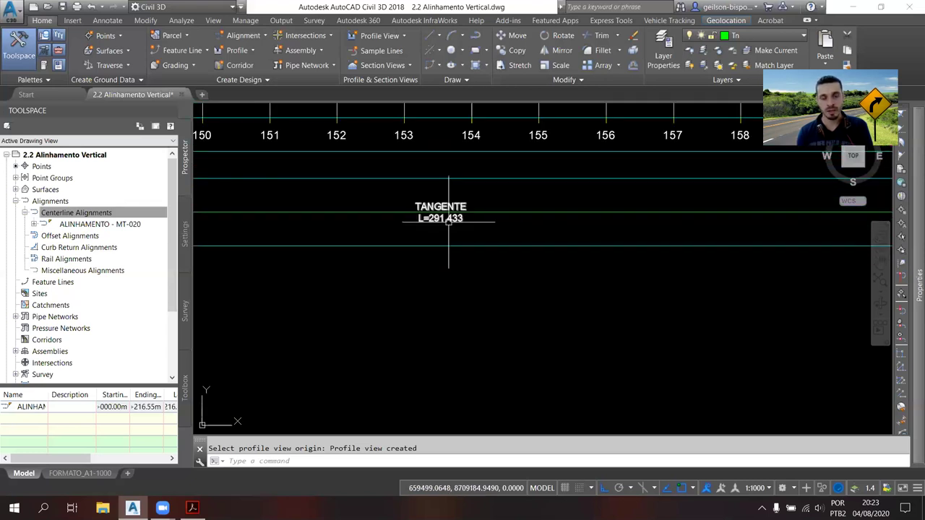
scroll(448, 220, "down", 5)
scroll(434, 256, "down", 1)
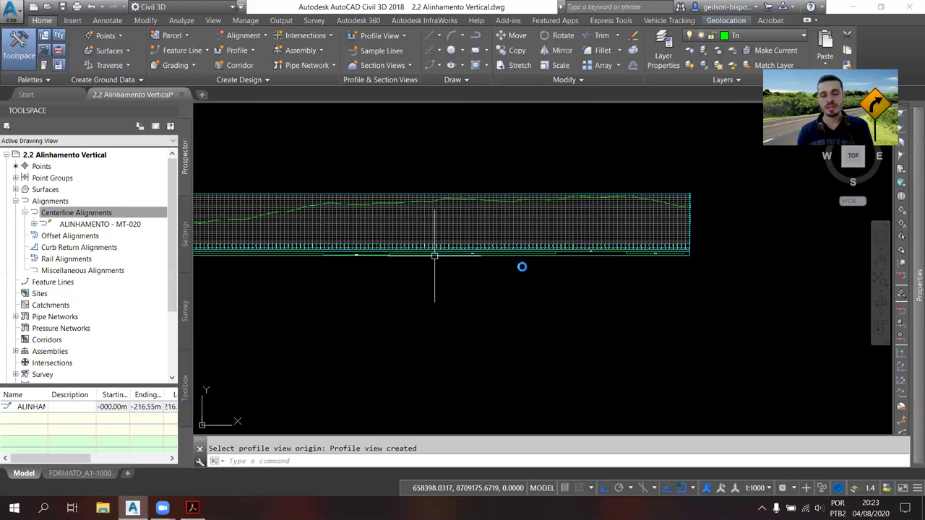
scroll(434, 256, "up", 2)
middle_click_drag(442, 263, 500, 275)
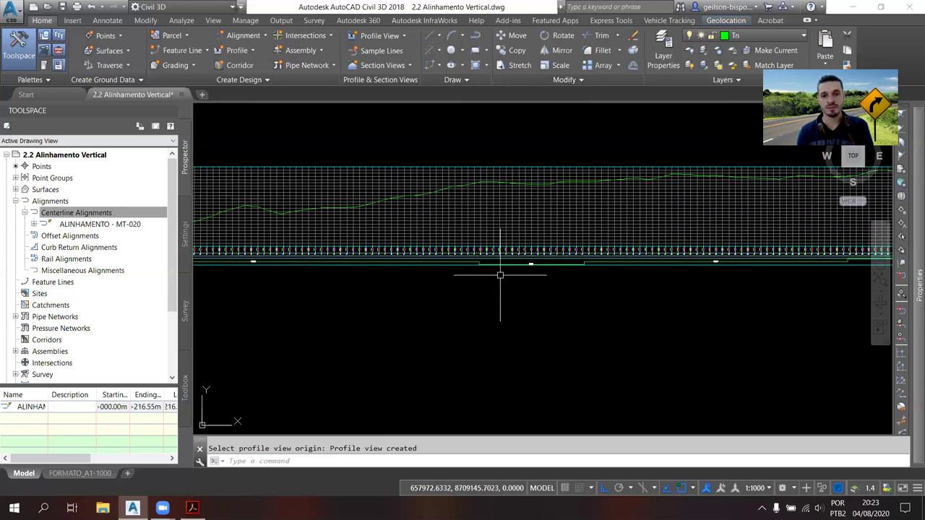
scroll(500, 275, "up", 1)
scroll(503, 258, "up", 2)
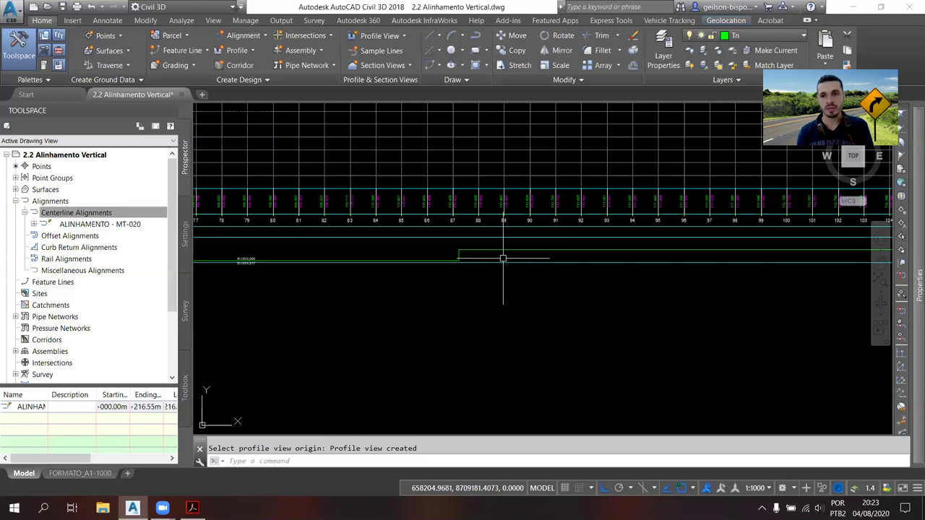
scroll(551, 264, "down", 3)
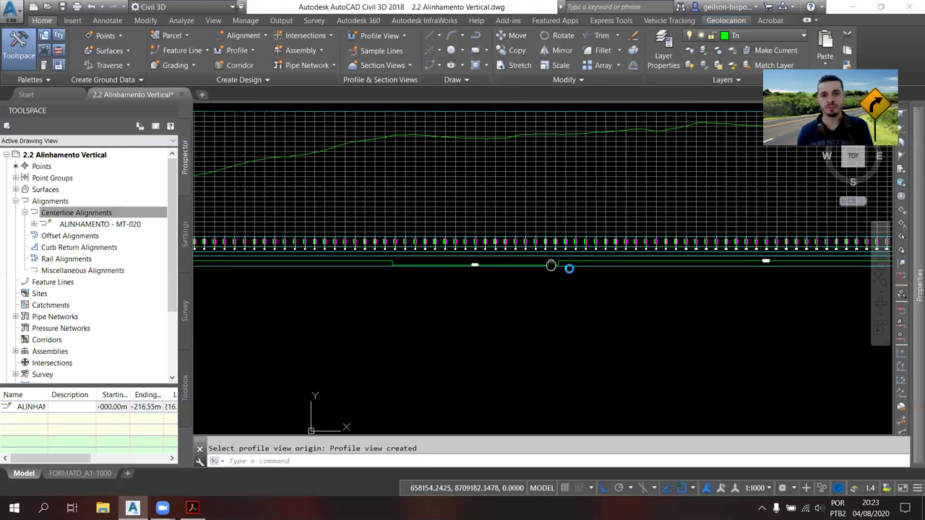
middle_click_drag(551, 264, 571, 272)
scroll(572, 272, "down", 1)
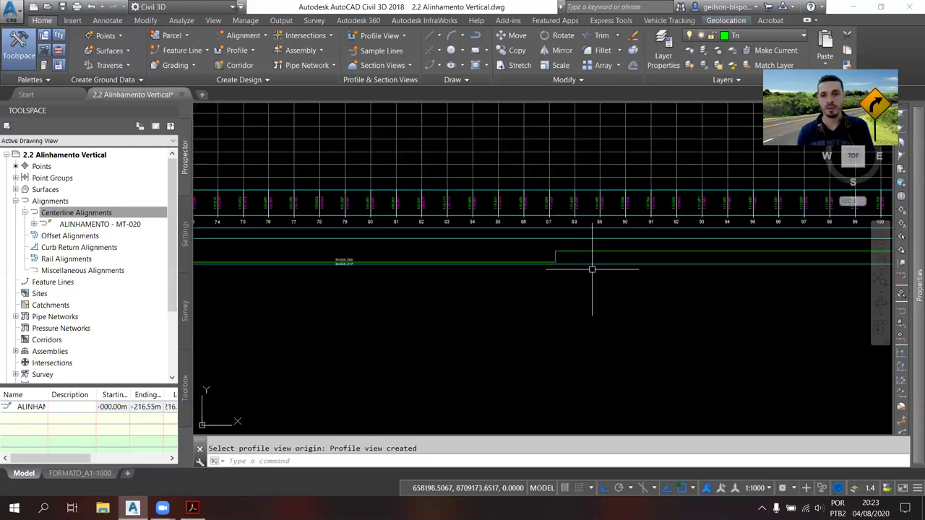
scroll(530, 270, "down", 1)
scroll(633, 241, "up", 1)
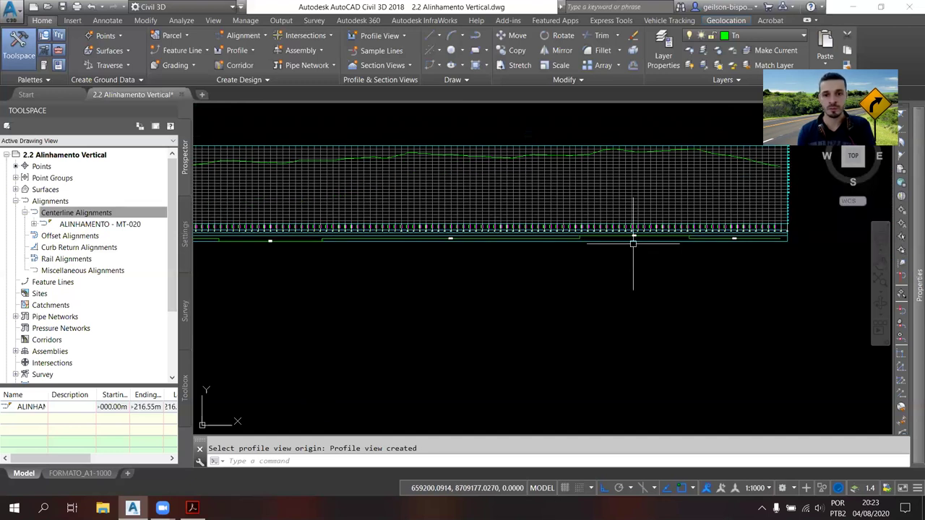
scroll(599, 236, "down", 4)
scroll(599, 236, "up", 5)
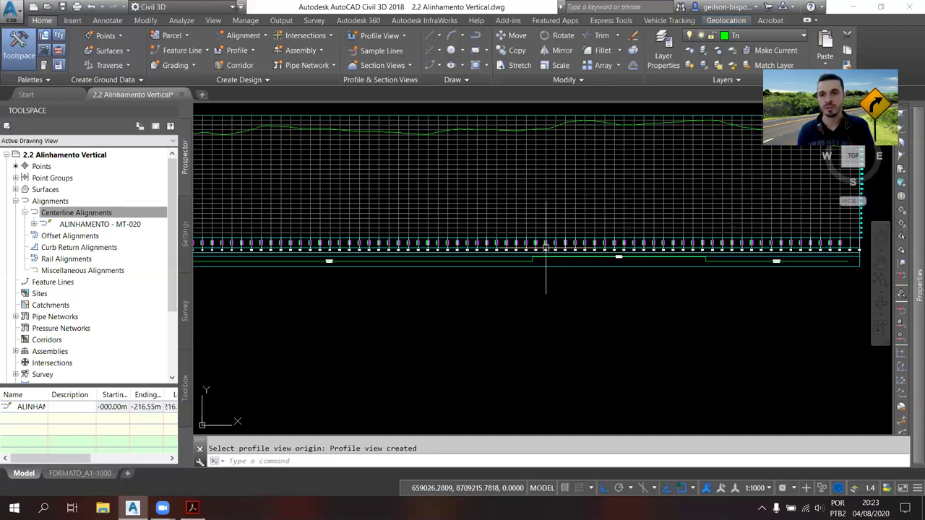
scroll(670, 268, "up", 1)
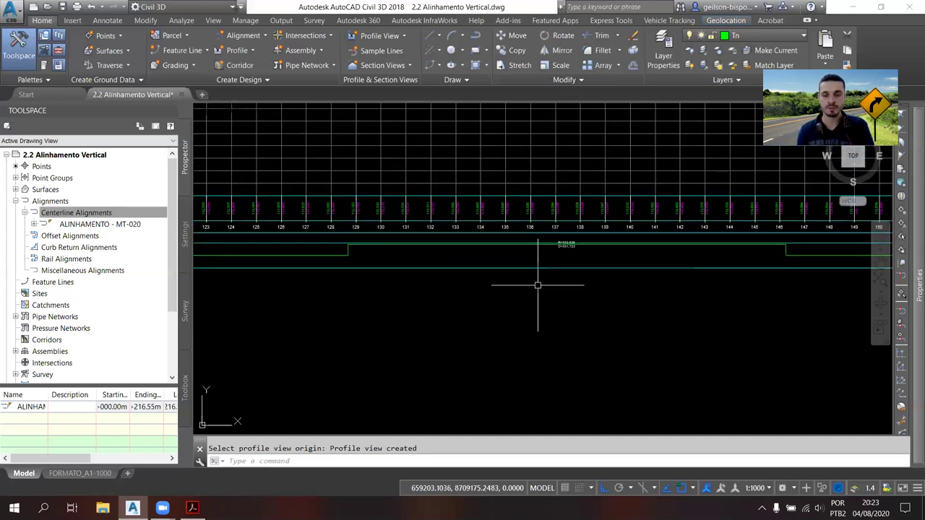
scroll(583, 272, "down", 3)
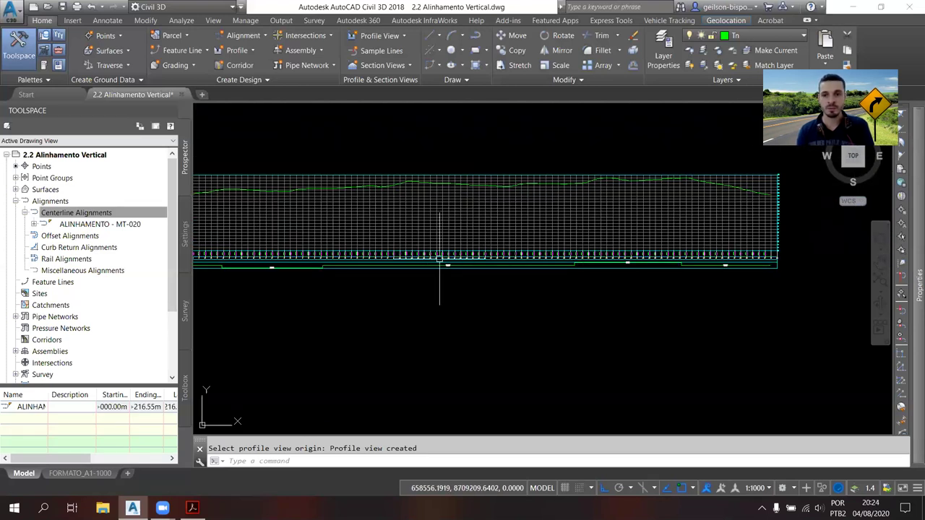
scroll(580, 261, "up", 2)
scroll(585, 260, "down", 5)
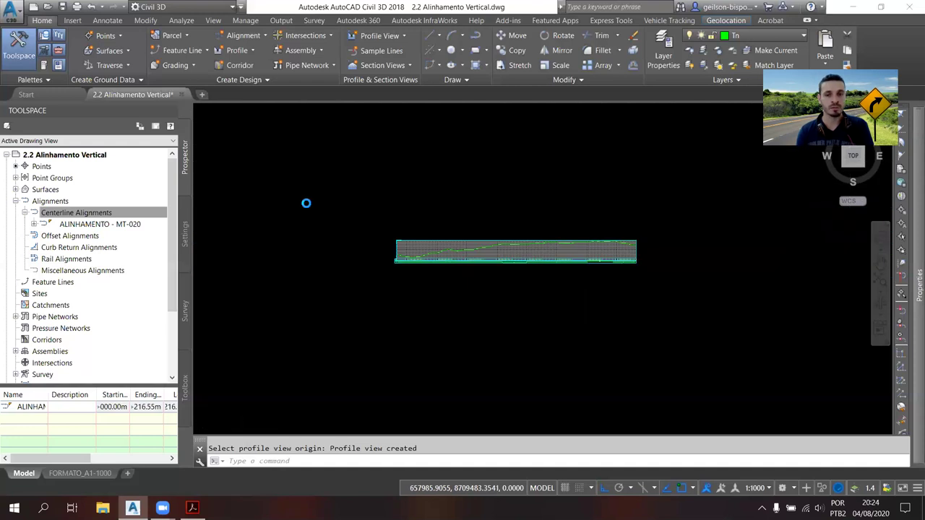
- Delete the curve at the ALINHAMENTO - MT-020 bend, leaving tangents meeting at PI EST.138+7.684
middle_click_drag(253, 196, 427, 241)
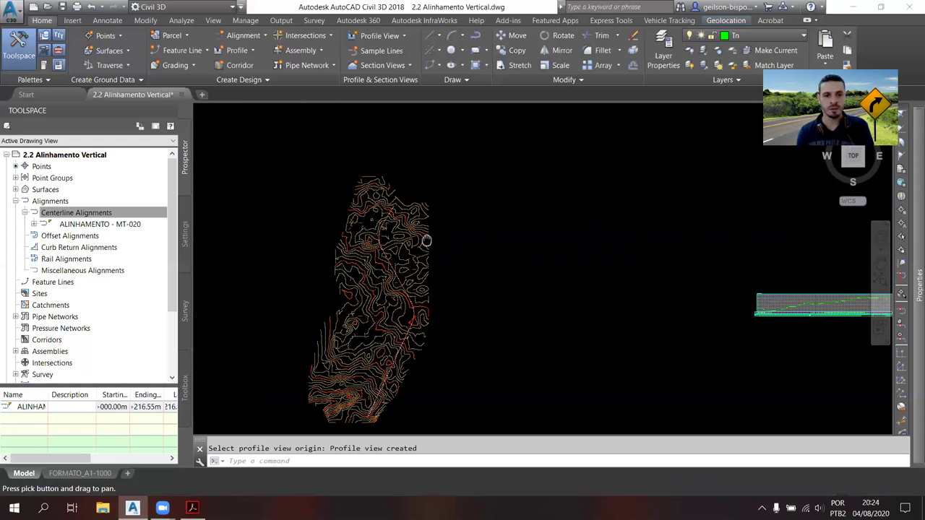
scroll(376, 247, "up", 3)
scroll(376, 248, "up", 5)
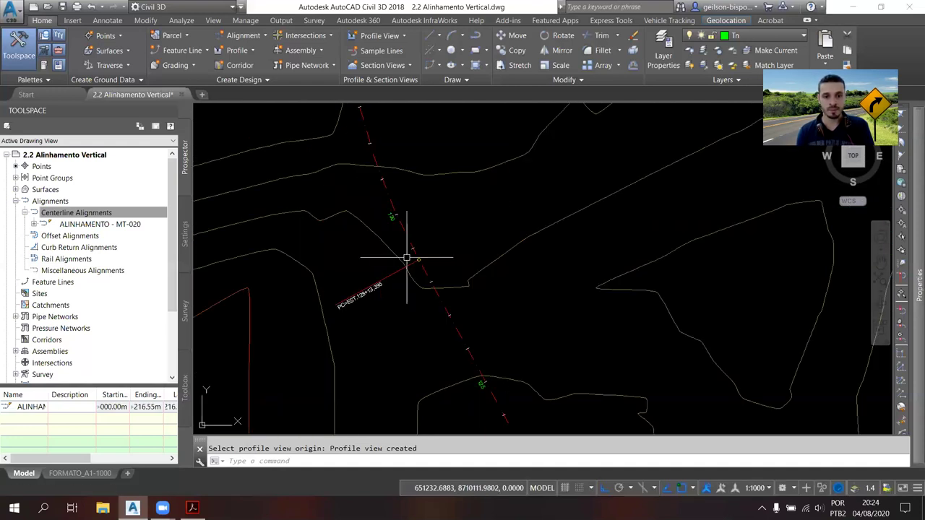
scroll(409, 256, "up", 2)
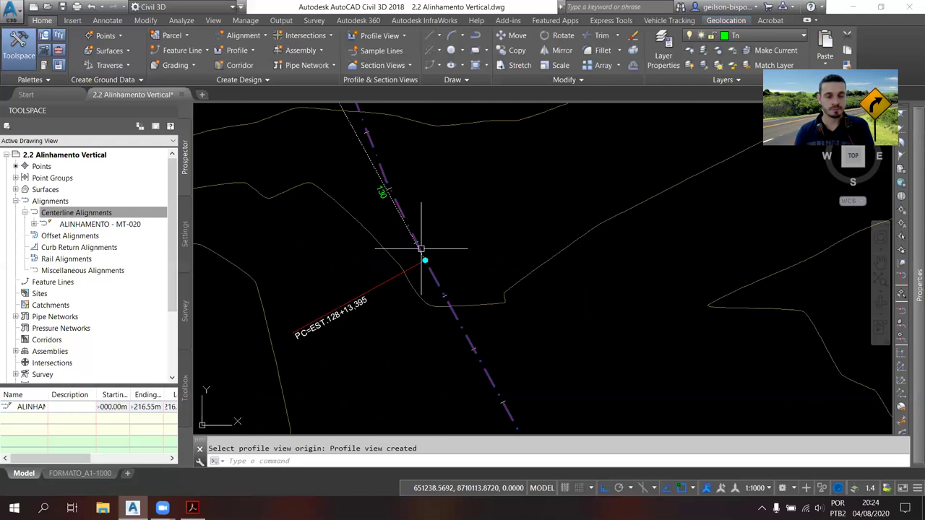
left_click(254, 51)
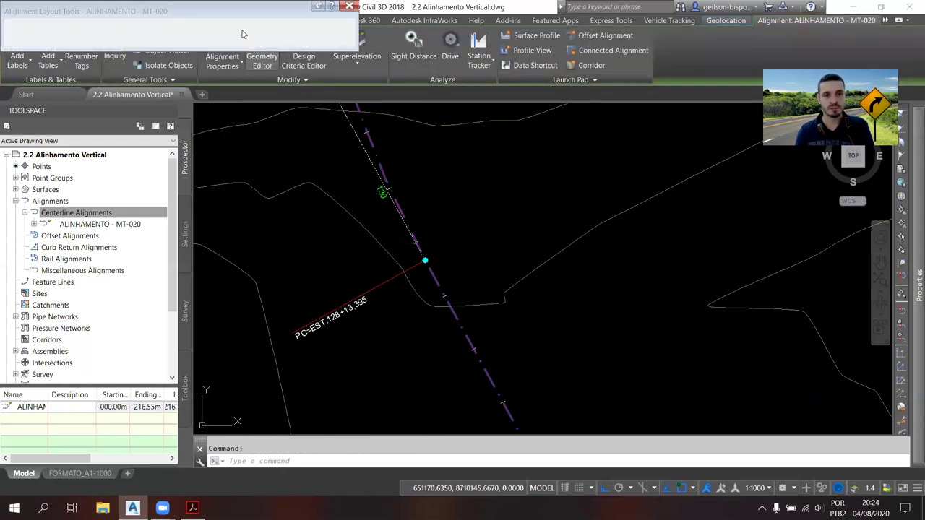
left_click(245, 26)
scroll(422, 232, "down", 3)
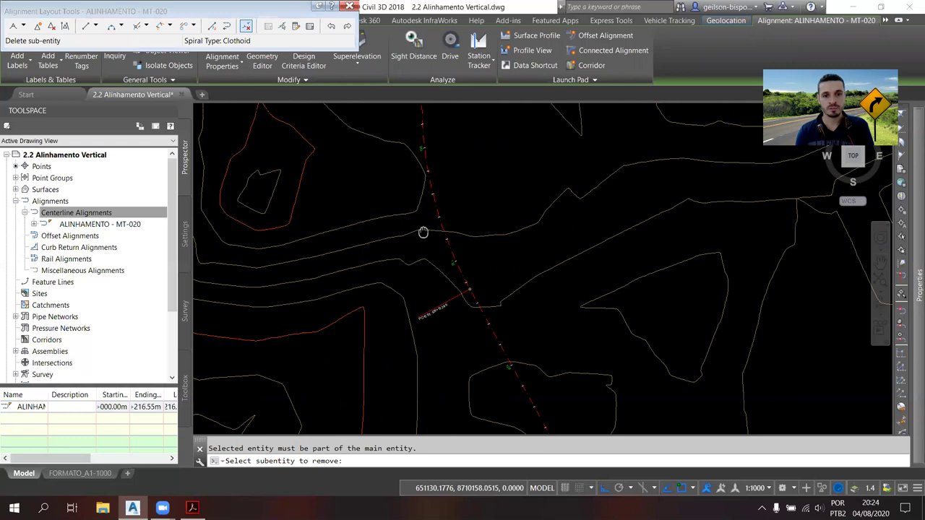
middle_click_drag(423, 232, 427, 244)
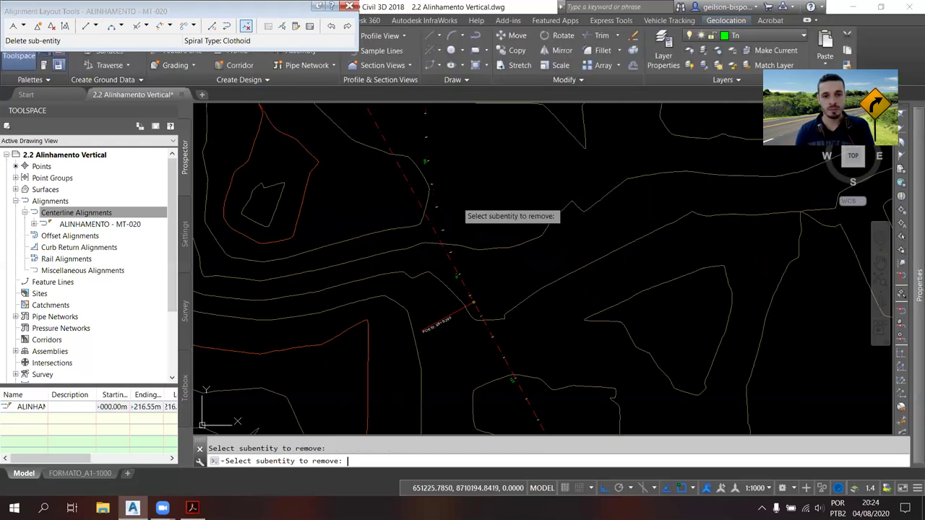
left_click(378, 246)
scroll(377, 246, "down", 2)
scroll(377, 246, "up", 3)
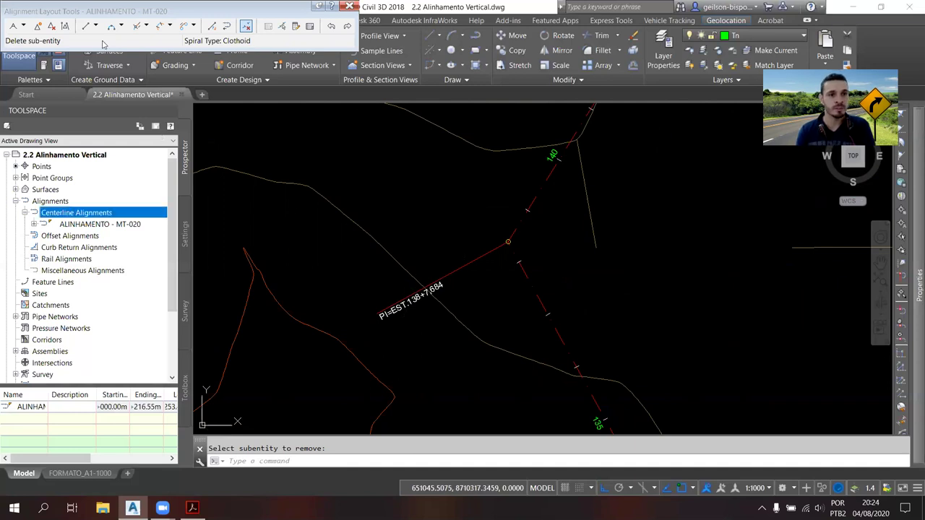
left_click(169, 26)
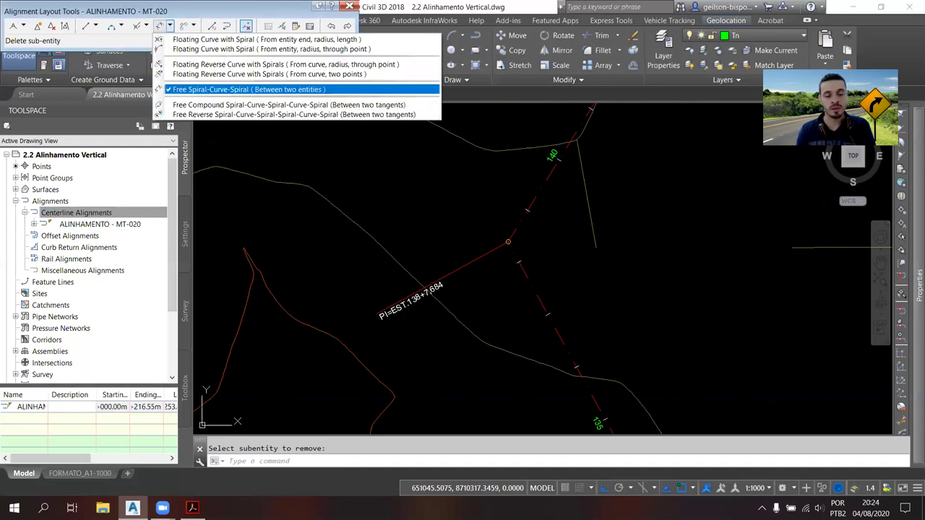
- Start a free spiral-curve-spiral between the two tangents, accepting the less-than-180 solution
left_click(217, 89)
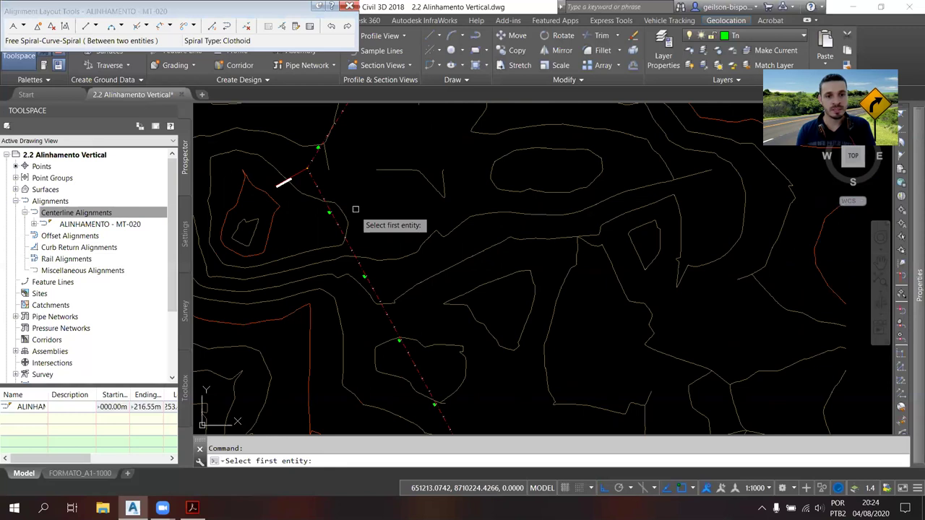
left_click(343, 149)
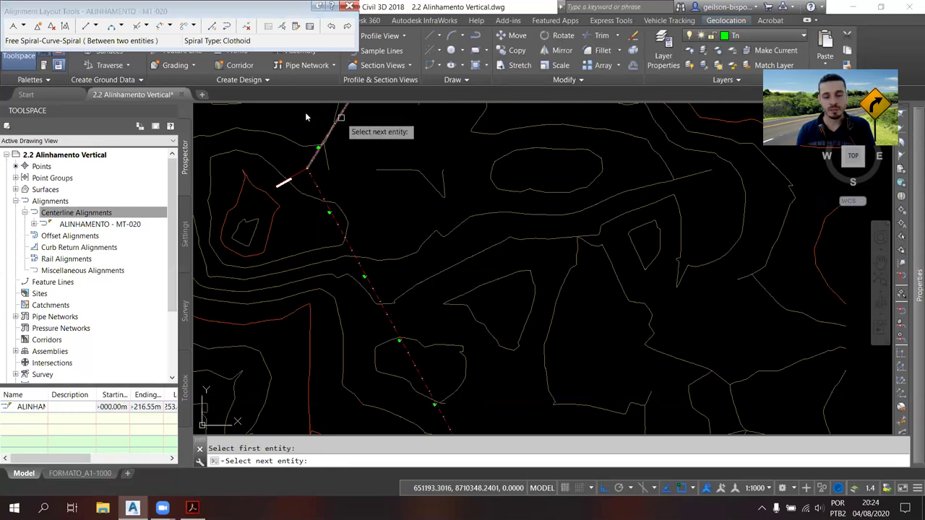
left_click(340, 117)
key("Return")
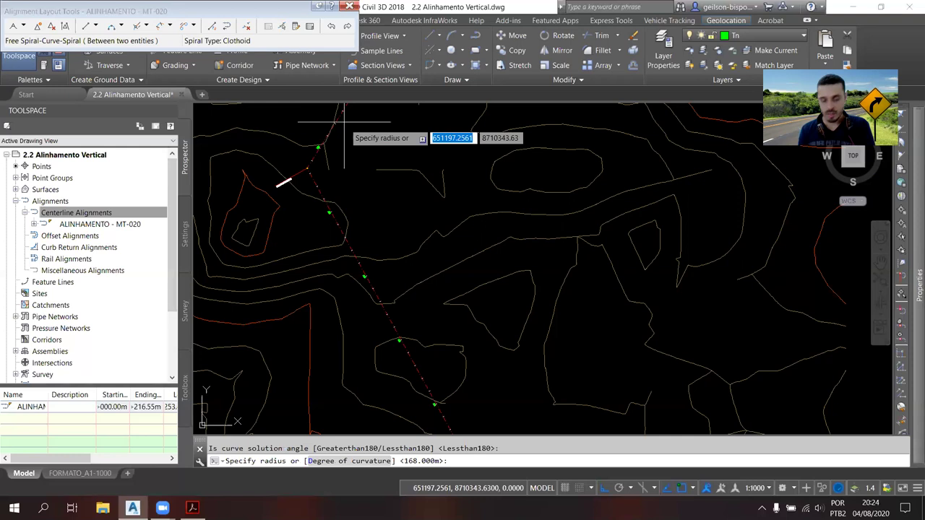
middle_click_drag(344, 121, 367, 158)
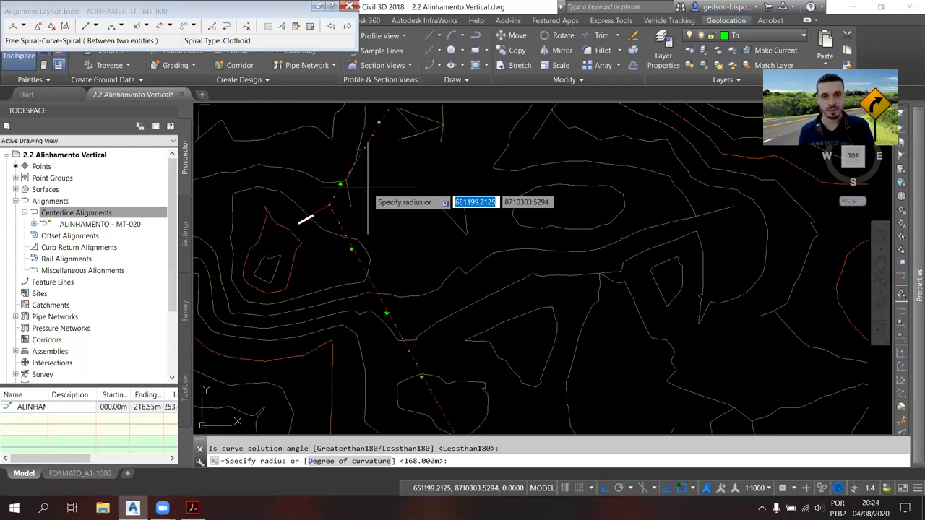
- Give the spiral-curve-spiral a 250 m radius with 60 m spiral-in and spiral-out lengths
type("350")
key("BackSpace")
key("BackSpace")
key("BackSpace")
type("250")
key("Return")
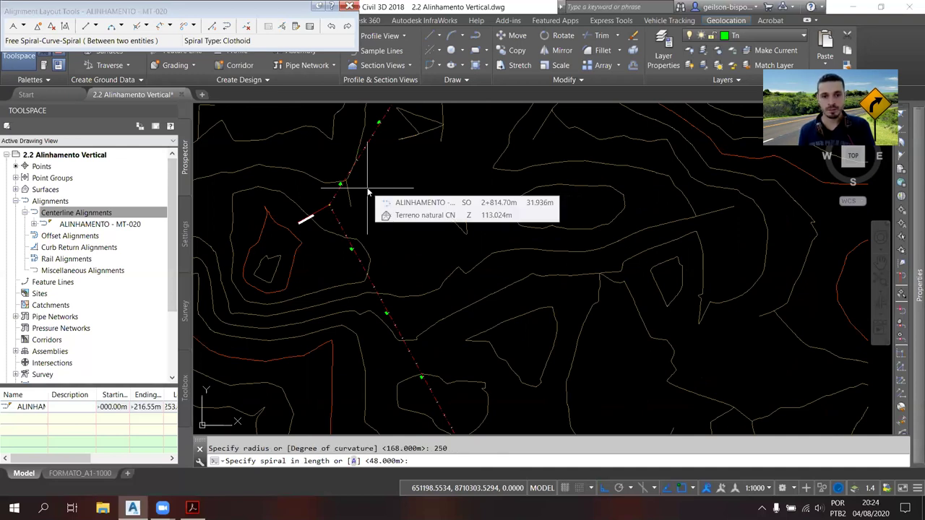
type("60")
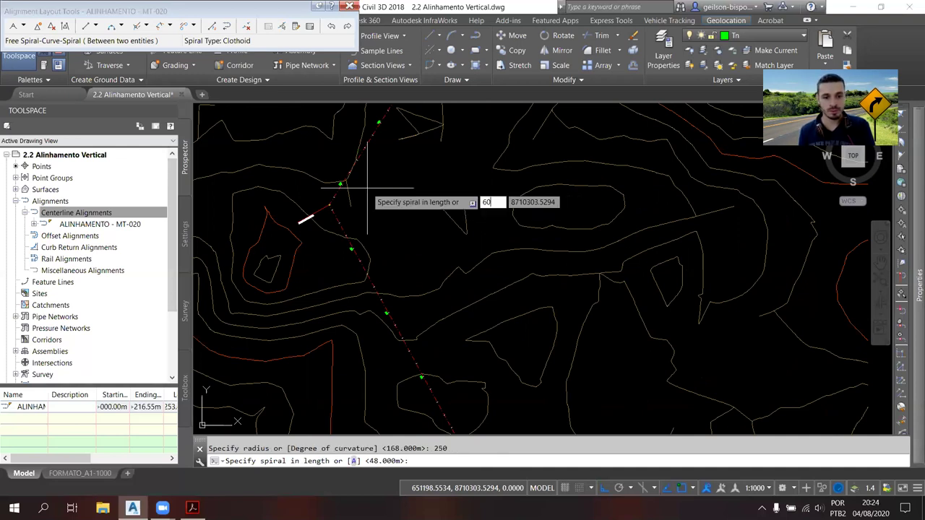
key("Return")
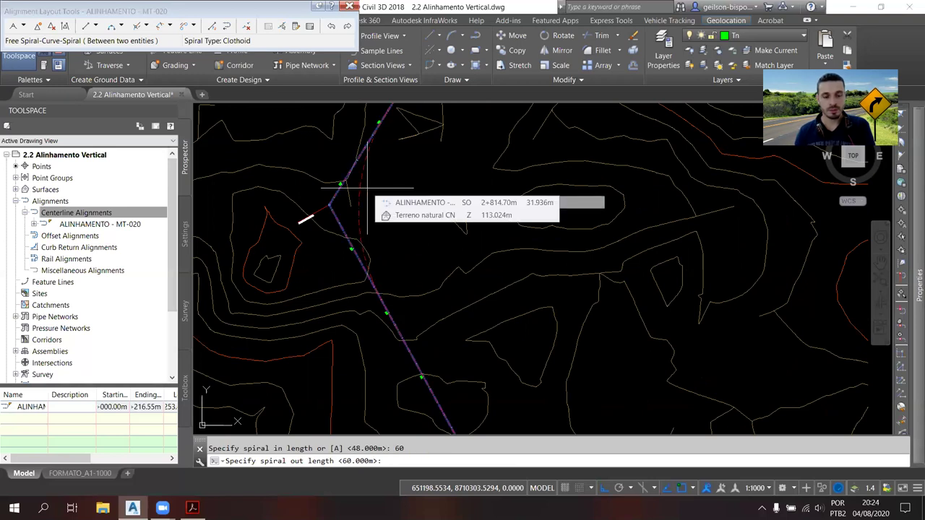
type("60")
key("Return")
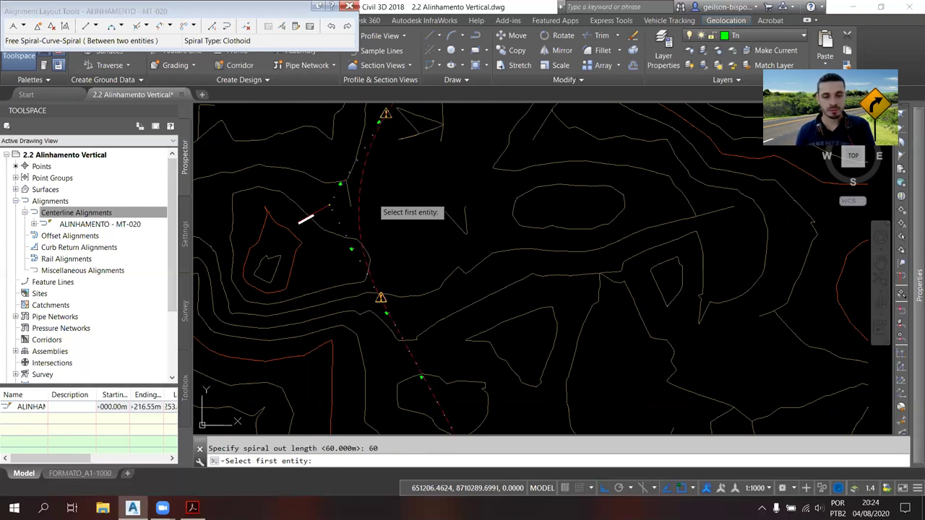
middle_click_drag(406, 319, 419, 390)
- Select the alignment and drag its PI grip to a new position further right
scroll(388, 168, "up", 5)
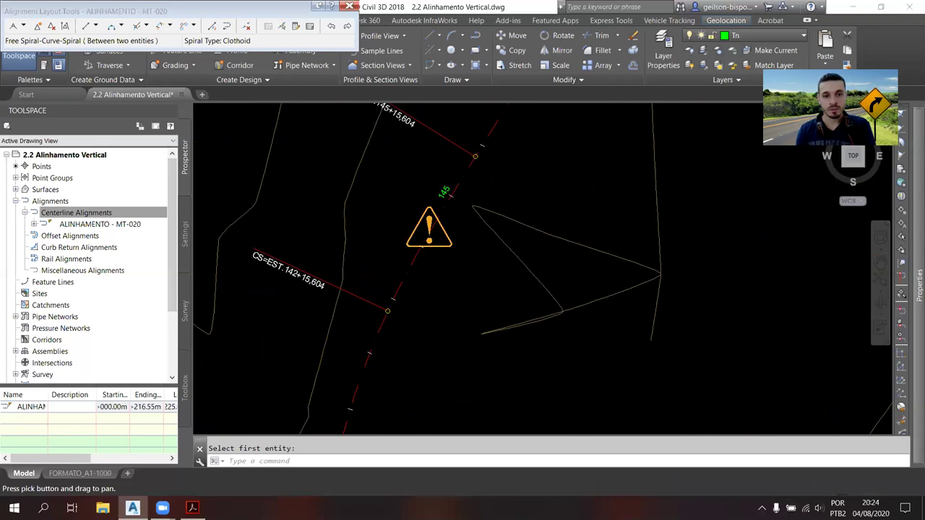
key("Escape")
left_click(411, 263)
scroll(419, 286, "down", 2)
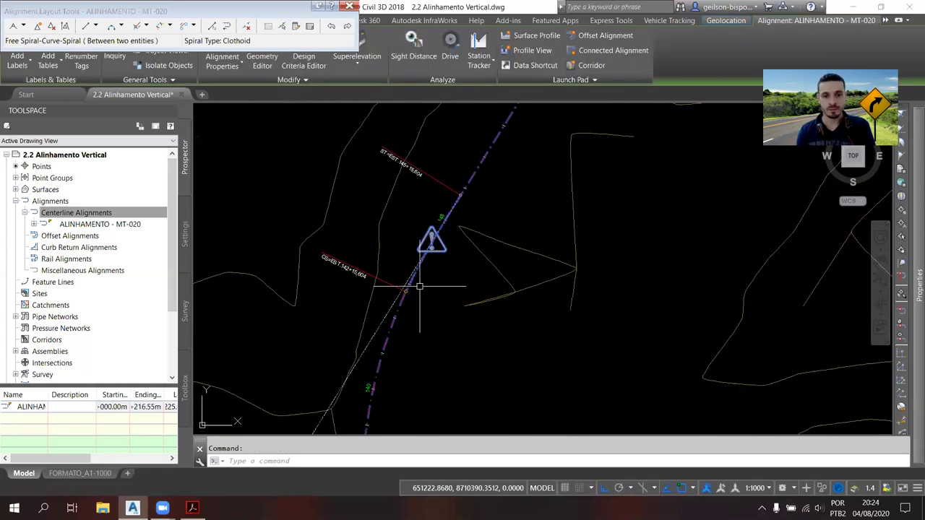
left_click(392, 230)
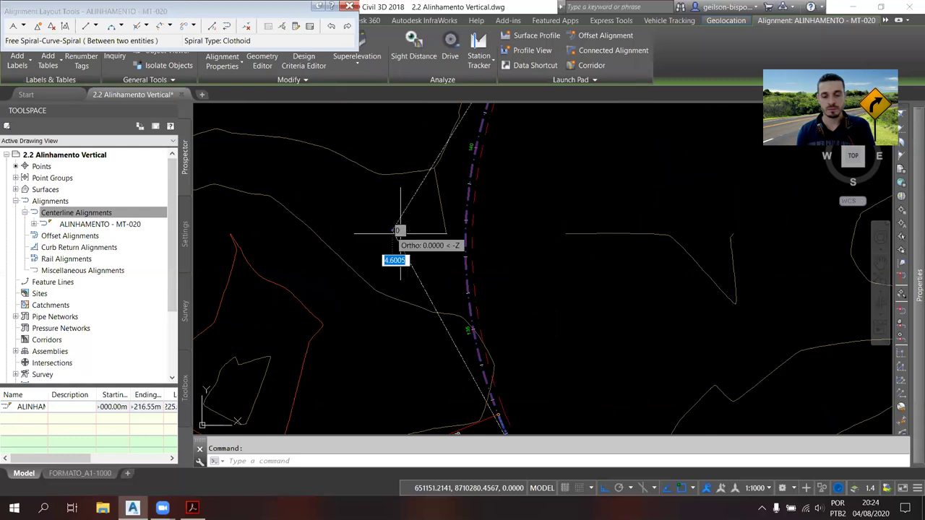
left_click(527, 229)
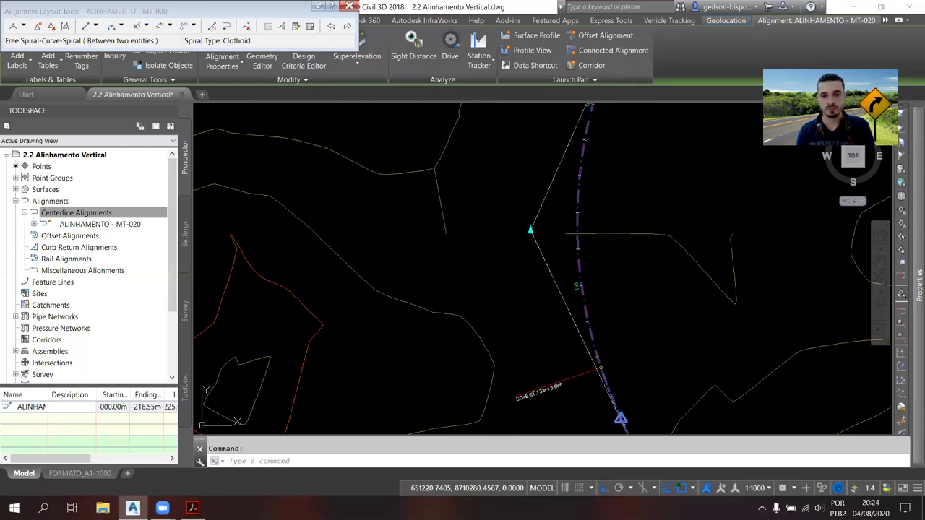
middle_click_drag(607, 424, 571, 364)
scroll(464, 305, "down", 3)
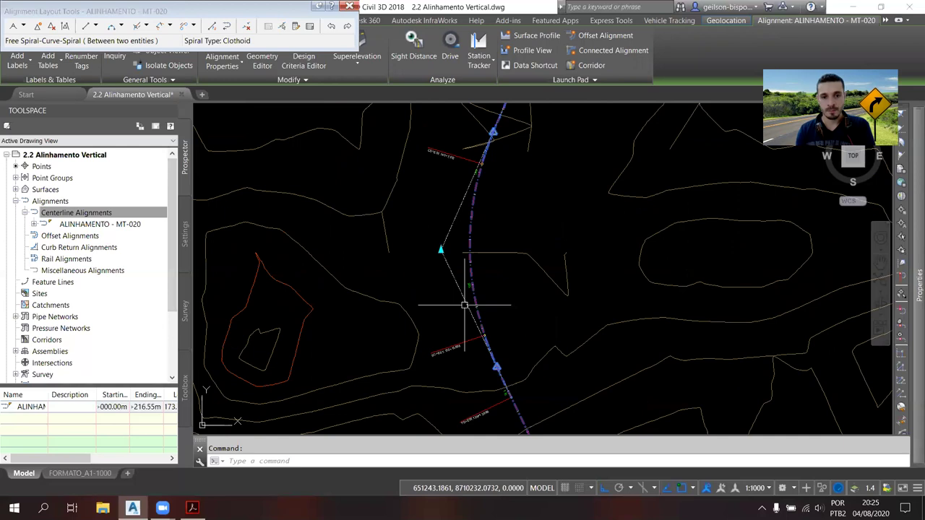
- Fine-tune the PI position so the spiral end reads ST=EST.142+10.931, then reselect the alignment
left_click(441, 251)
scroll(441, 251, "up", 2)
left_click(446, 248)
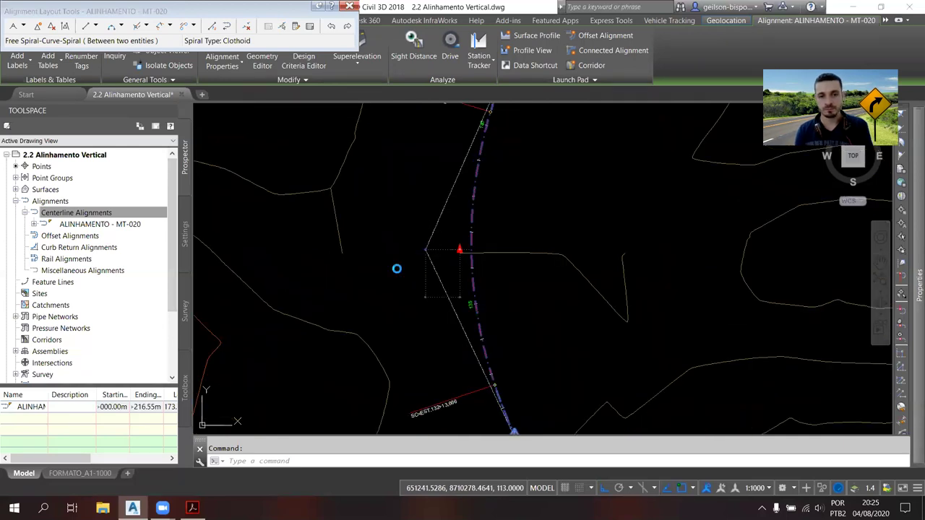
scroll(397, 269, "down", 3)
key("Escape")
scroll(403, 226, "up", 3)
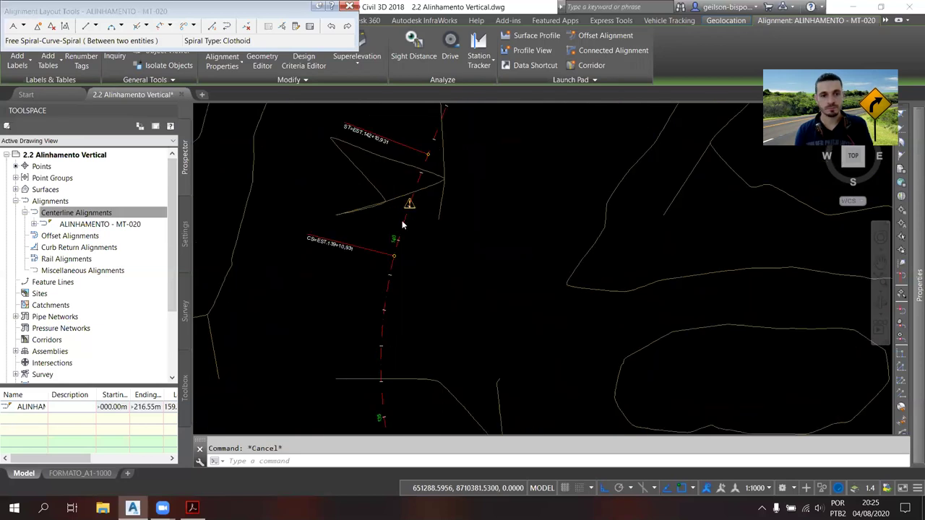
scroll(412, 203, "up", 2)
left_click(402, 220)
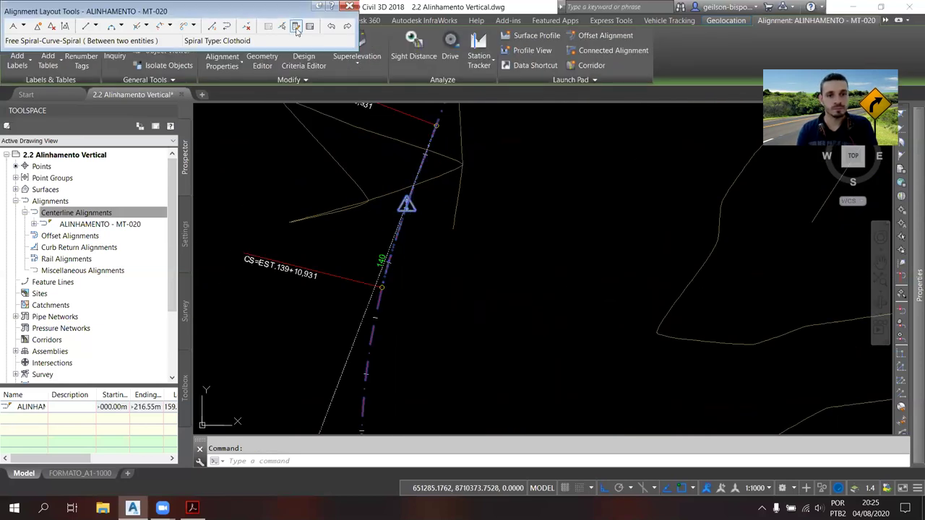
- Show the alignment's layout parameters and open the Alignment Entities grid on spiral 4.1
left_click(296, 28)
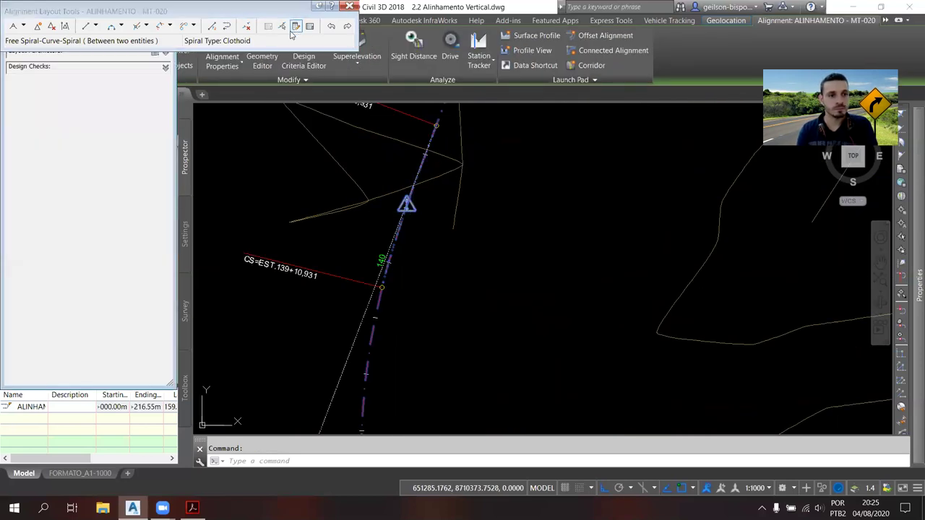
left_click(155, 52)
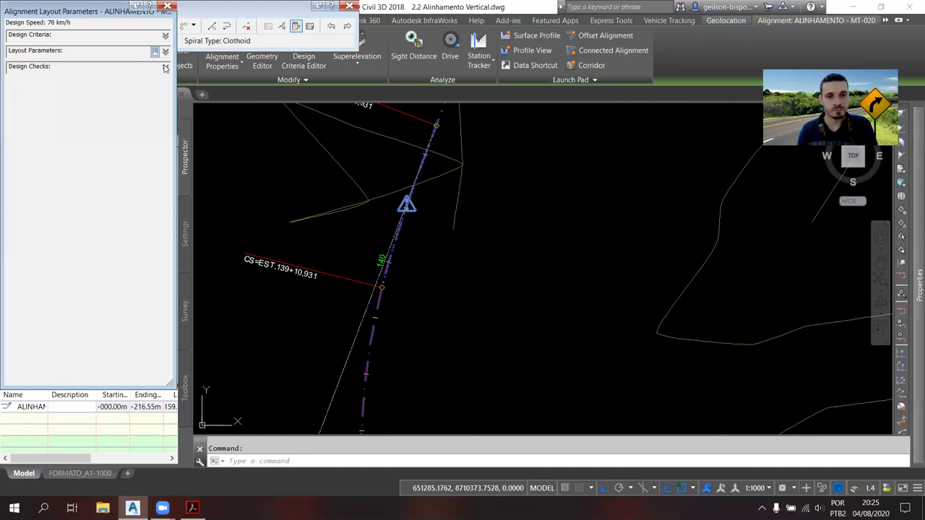
left_click(165, 52)
middle_click_drag(389, 180, 403, 194)
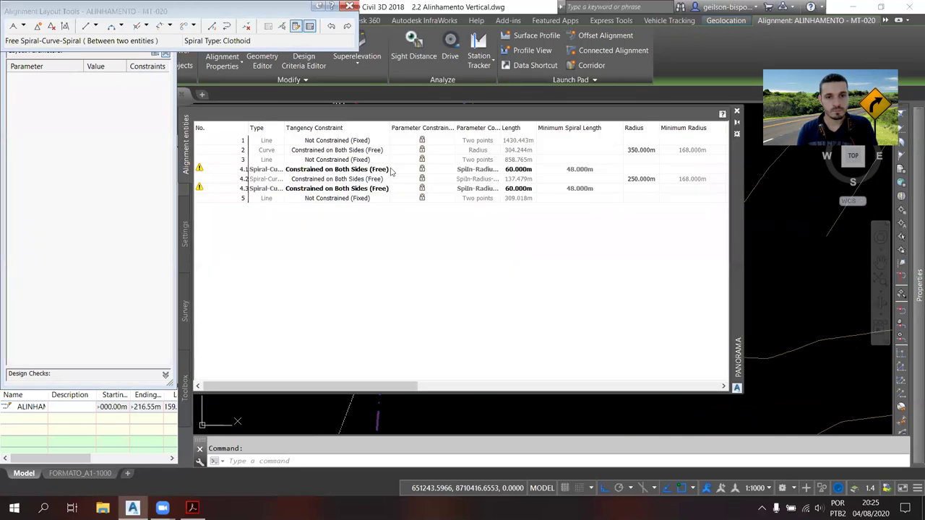
left_click(497, 172)
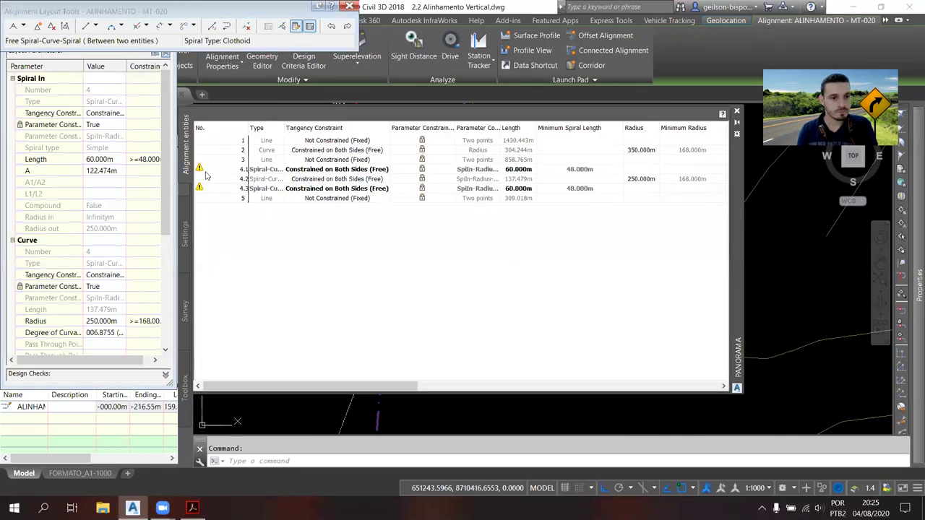
- Keep the spiral length at 60.000m, review the design check warnings, and close the parameters palette
left_click(117, 215)
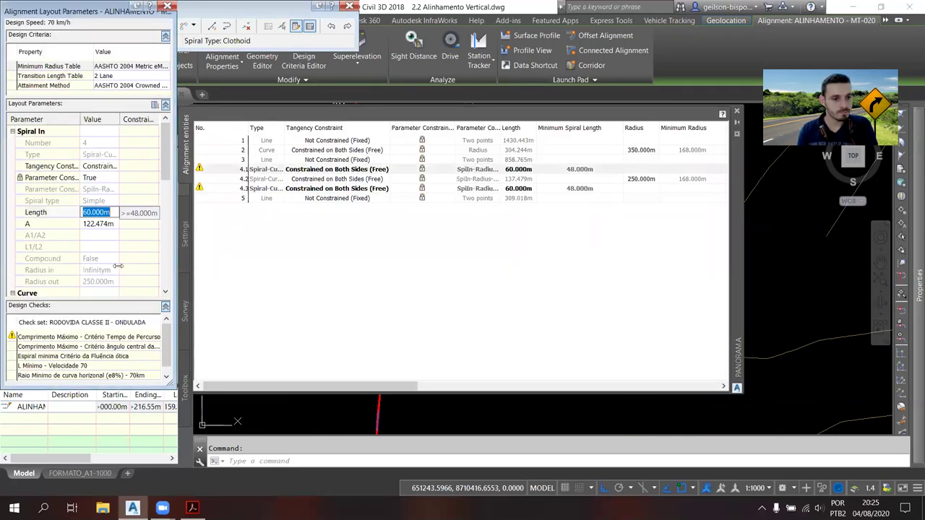
left_click(70, 459)
left_click(113, 459)
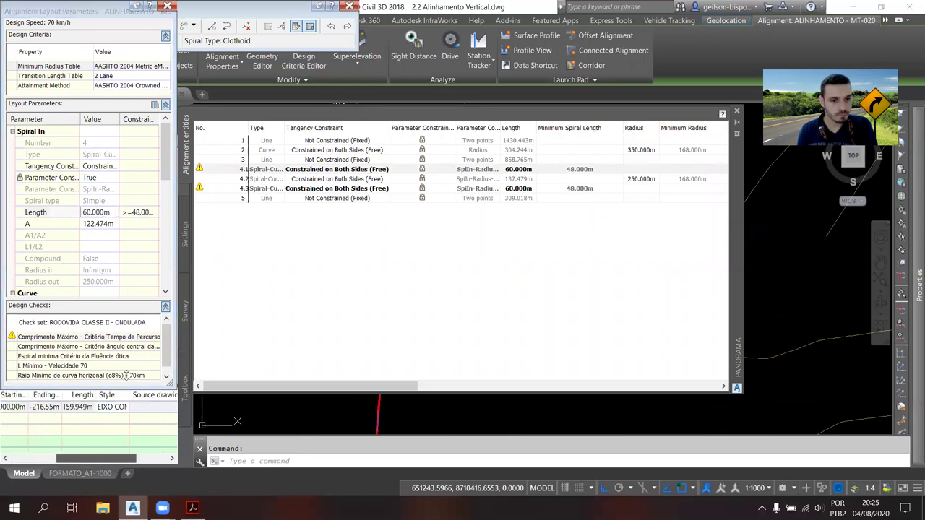
left_click(134, 341)
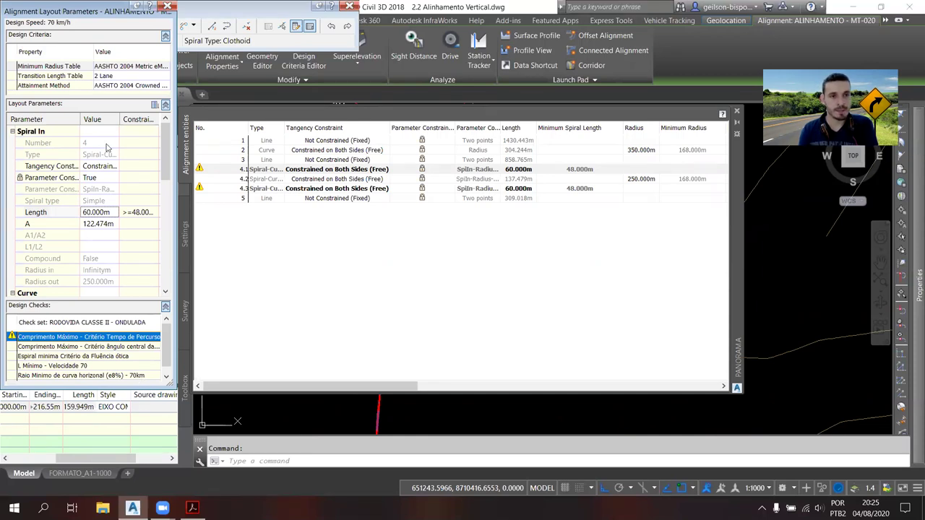
left_click(168, 6)
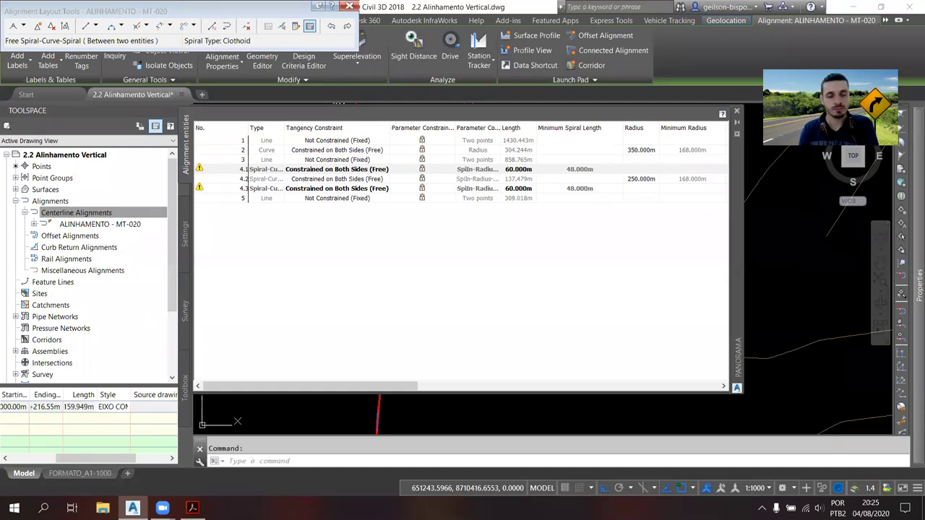
- In the Alignment Entities grid, enter Length 100 for rows 4.1 and 4.3 and Radius 300 for row 4.2
left_click(309, 26)
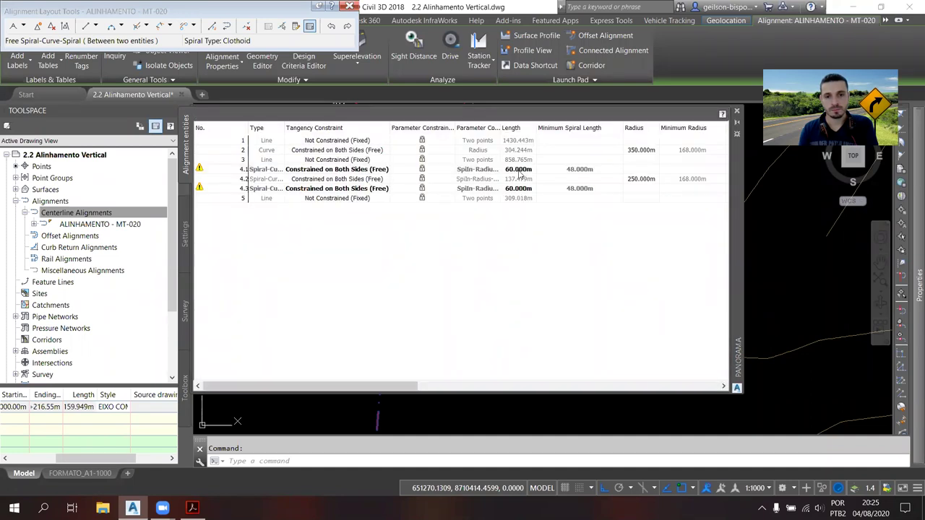
double_click(507, 169)
type("100")
key("Return")
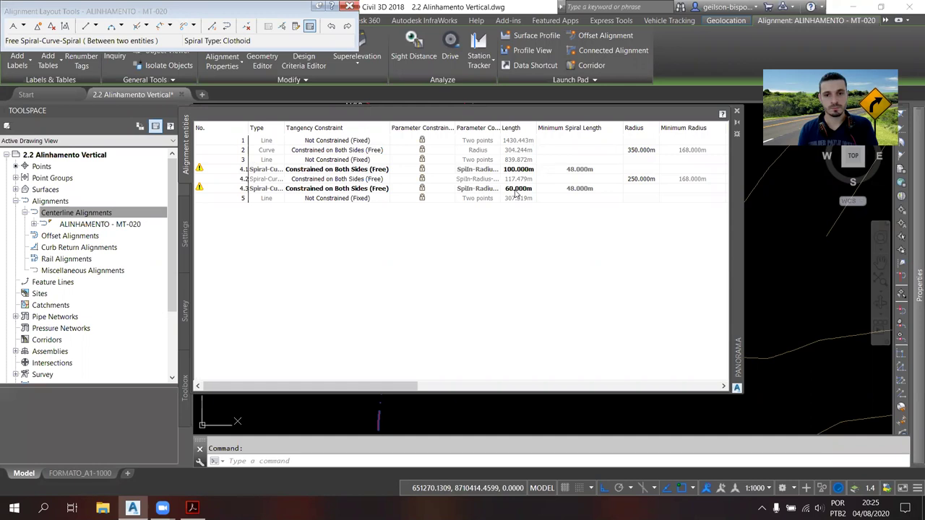
double_click(517, 188)
type("100")
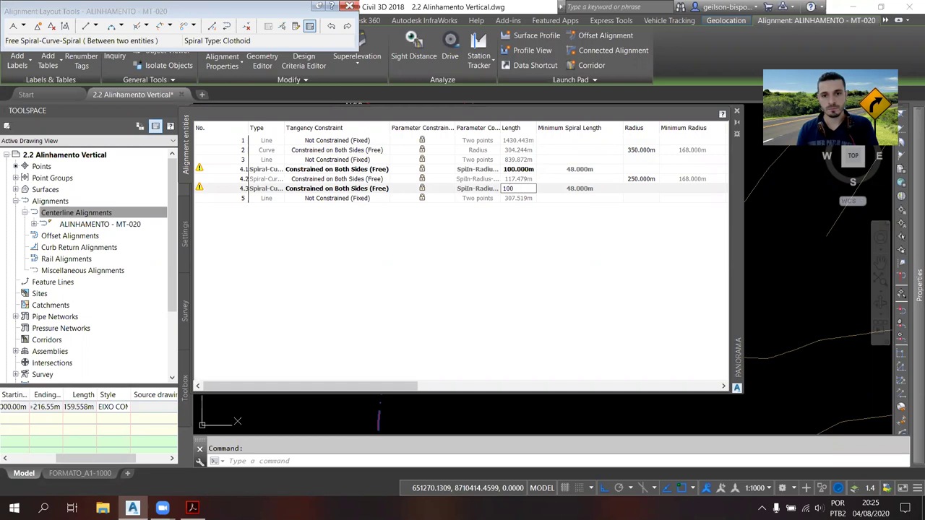
key("Return")
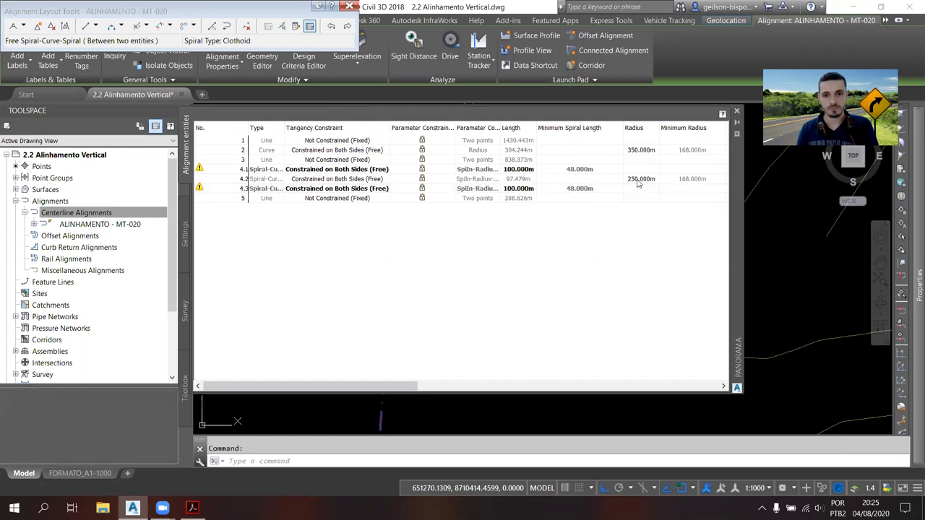
double_click(639, 179)
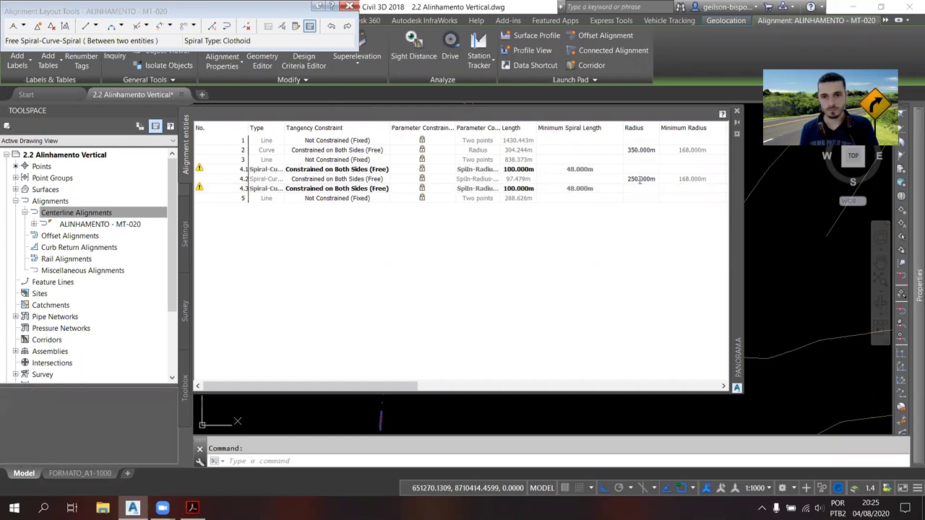
type("300")
key("Return")
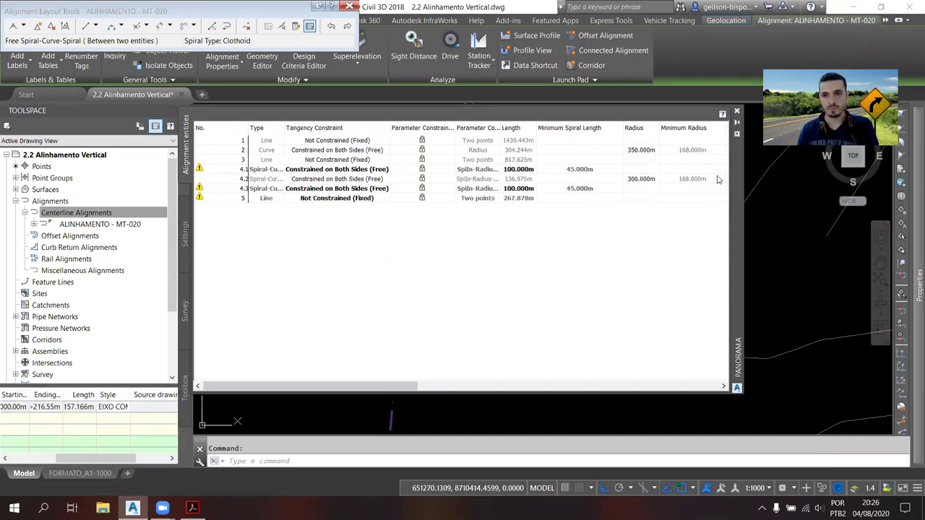
- Close the Alignment Entities grid and deselect the alignment
left_click(736, 111)
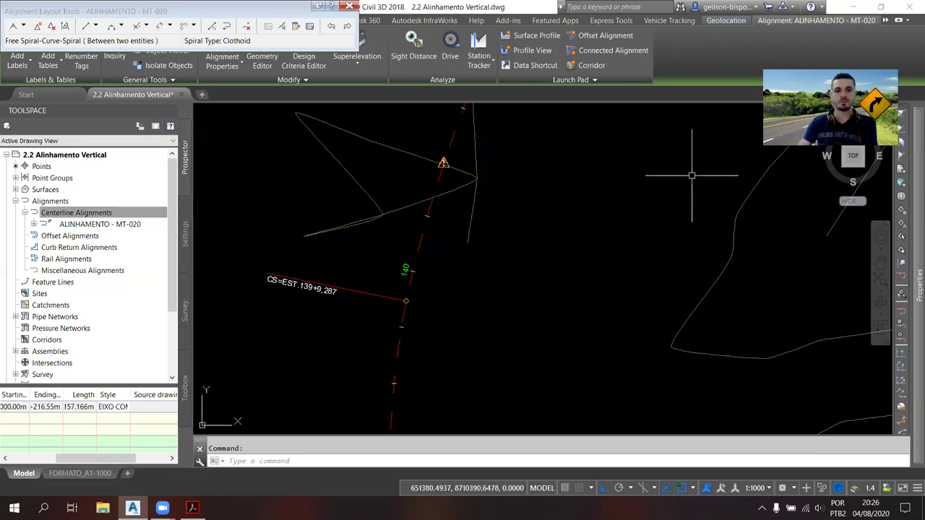
scroll(438, 303, "down", 5)
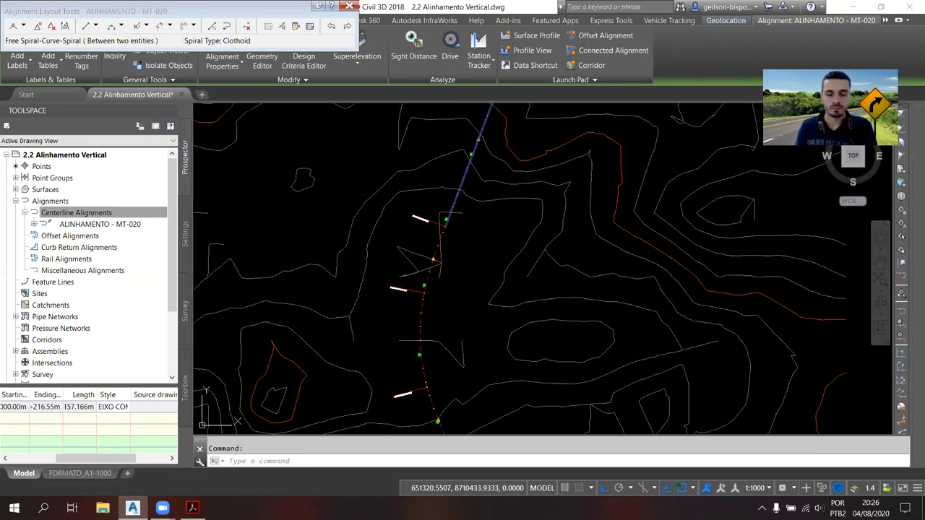
scroll(450, 310, "up", 4)
scroll(480, 212, "down", 3)
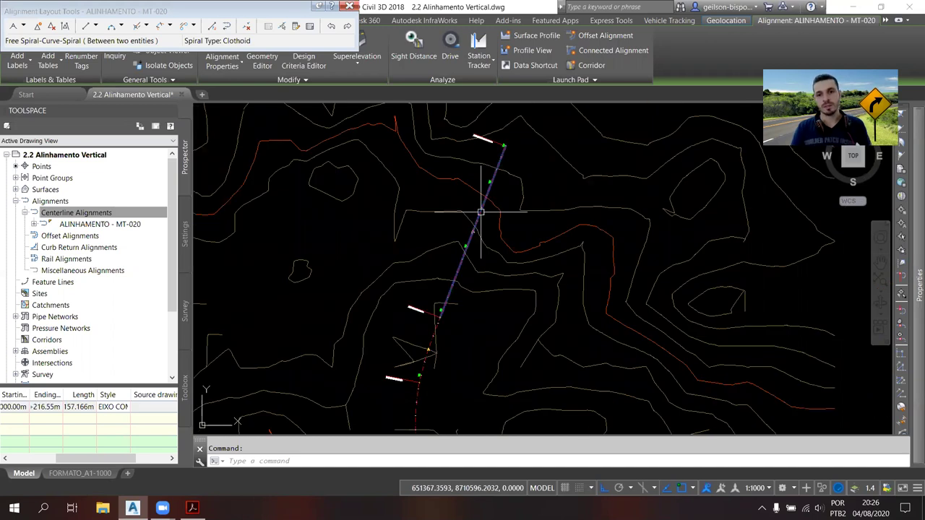
key("Escape")
- Zoom and pan over the contour plan to review ALINHAMENTO - MT-020 with its 300 m curve
scroll(444, 226, "up", 3)
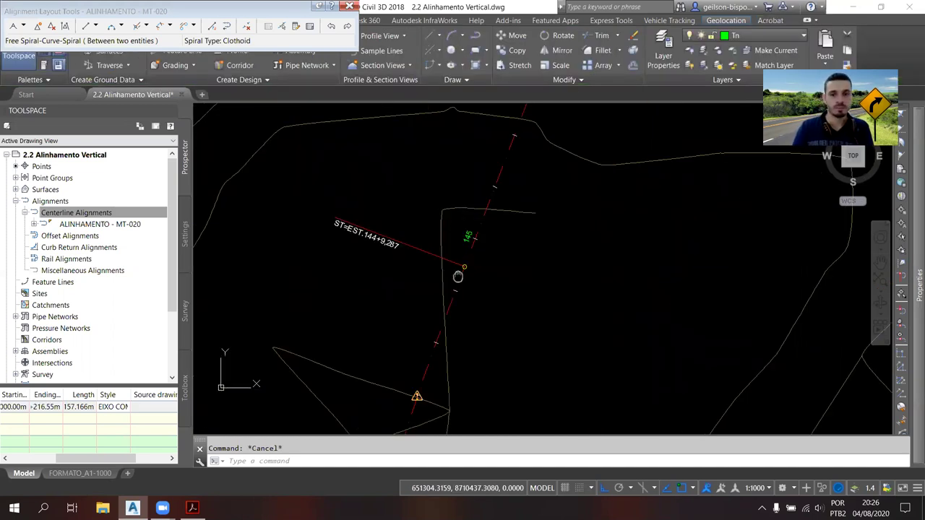
scroll(458, 277, "down", 3)
scroll(444, 244, "down", 2)
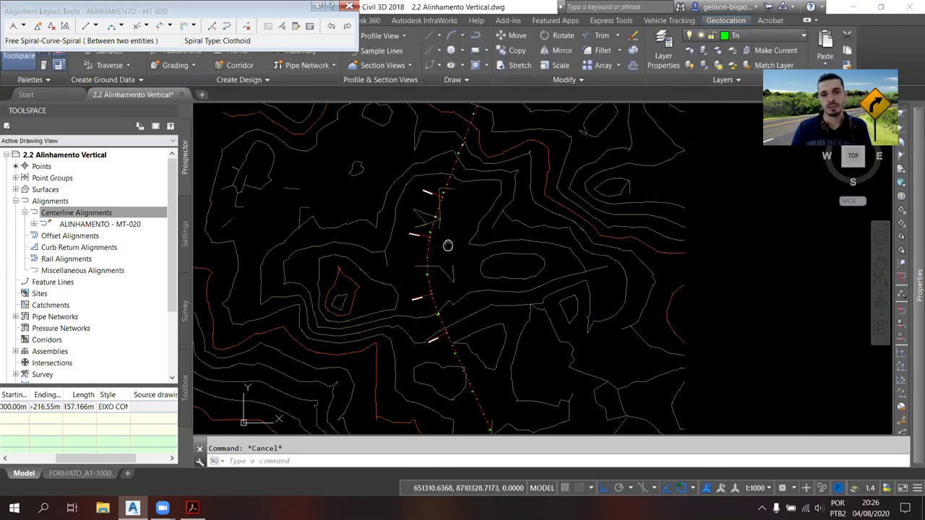
scroll(419, 298, "up", 3)
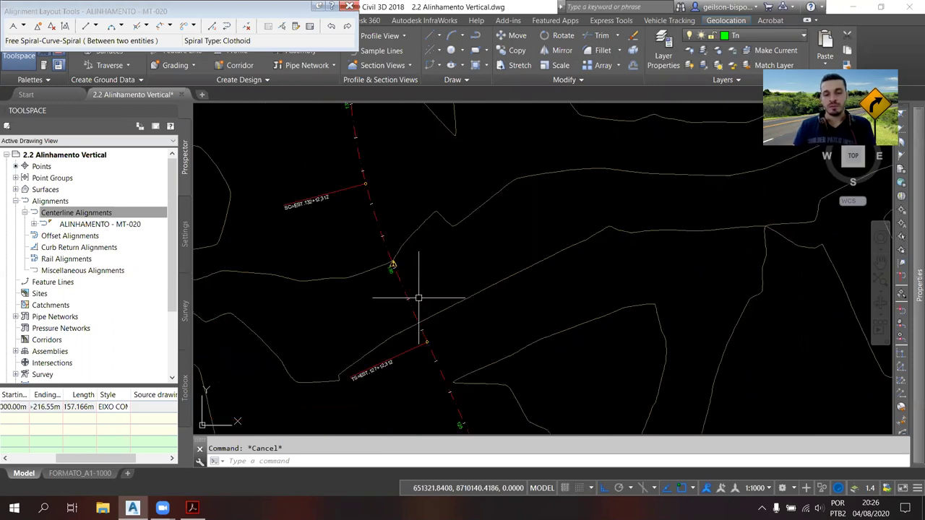
scroll(418, 297, "down", 10)
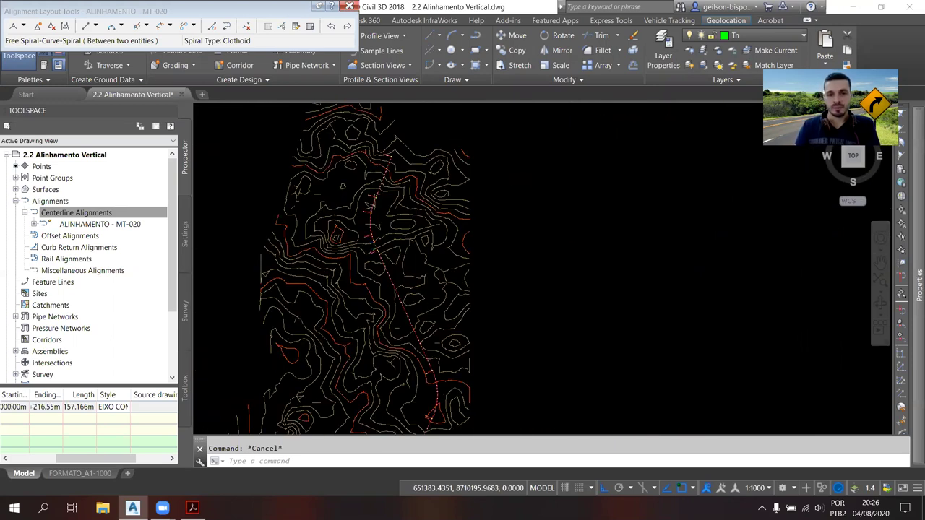
scroll(341, 239, "up", 2)
middle_click_drag(341, 239, 366, 298)
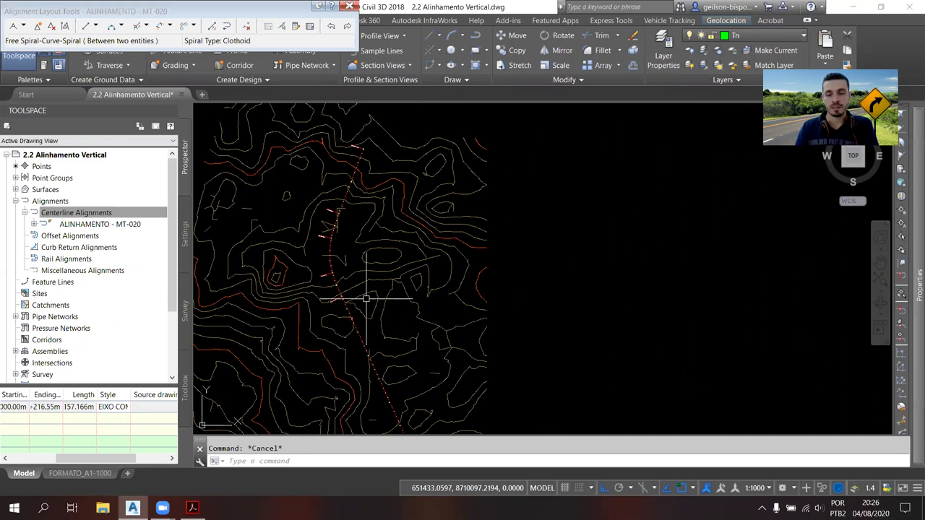
scroll(367, 298, "up", 4)
scroll(332, 289, "down", 5)
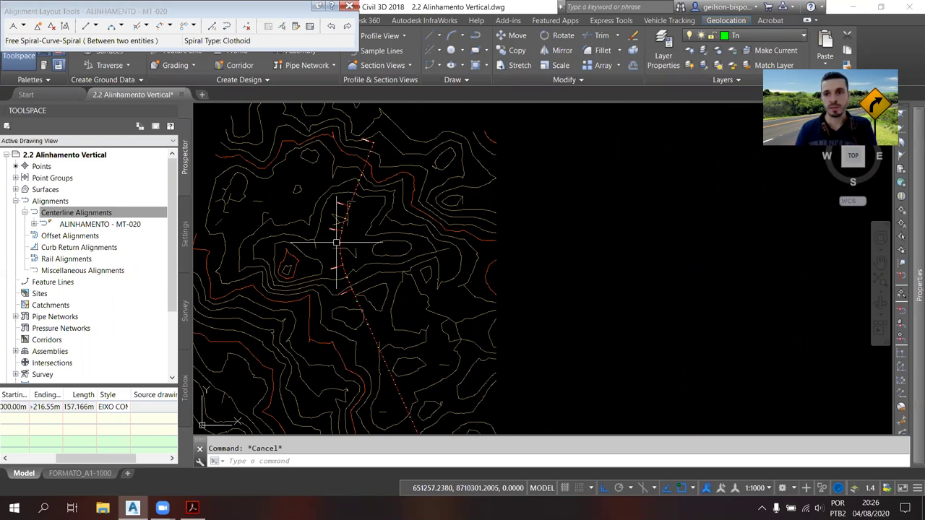
left_click(364, 282)
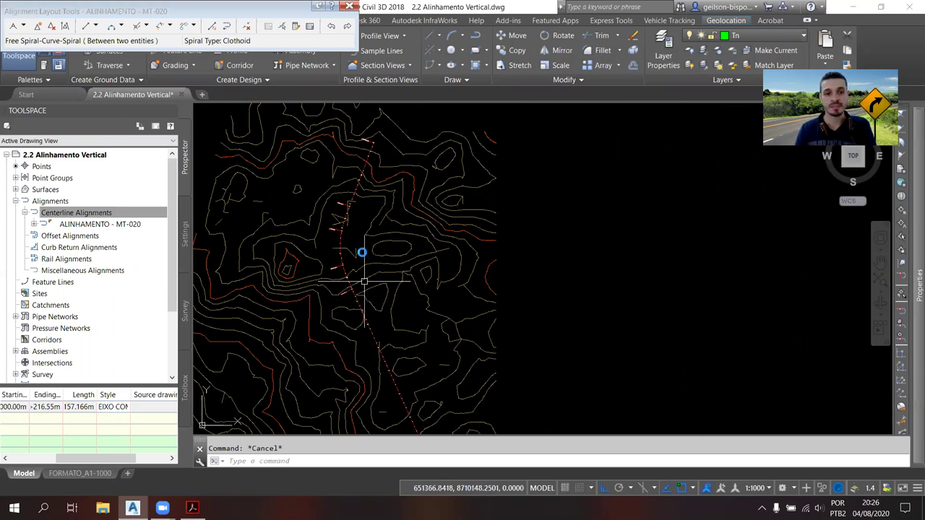
scroll(364, 282, "up", 4)
scroll(327, 267, "up", 3)
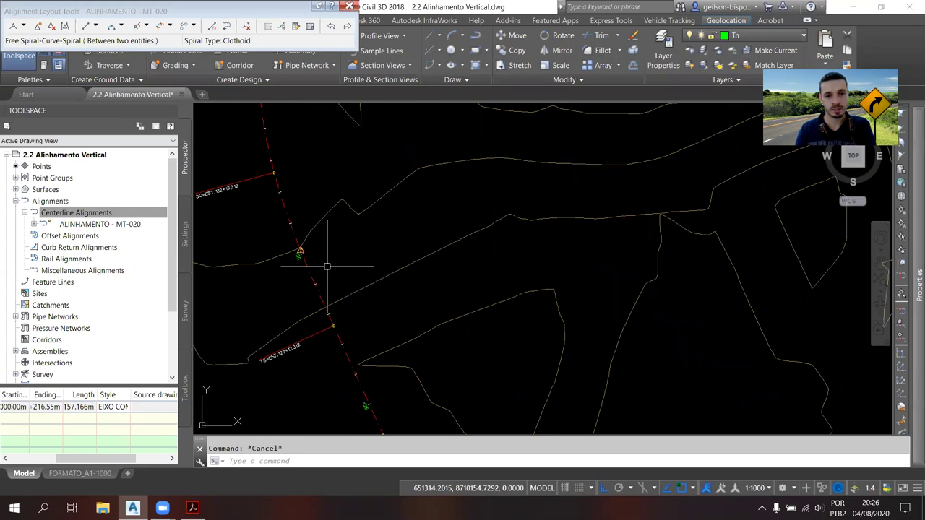
scroll(328, 266, "down", 2)
scroll(372, 319, "up", 2)
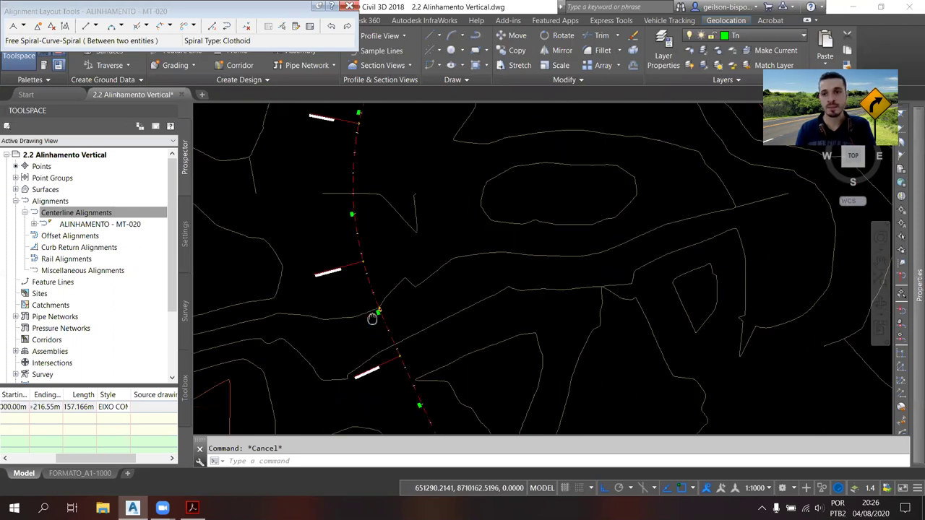
scroll(372, 319, "down", 3)
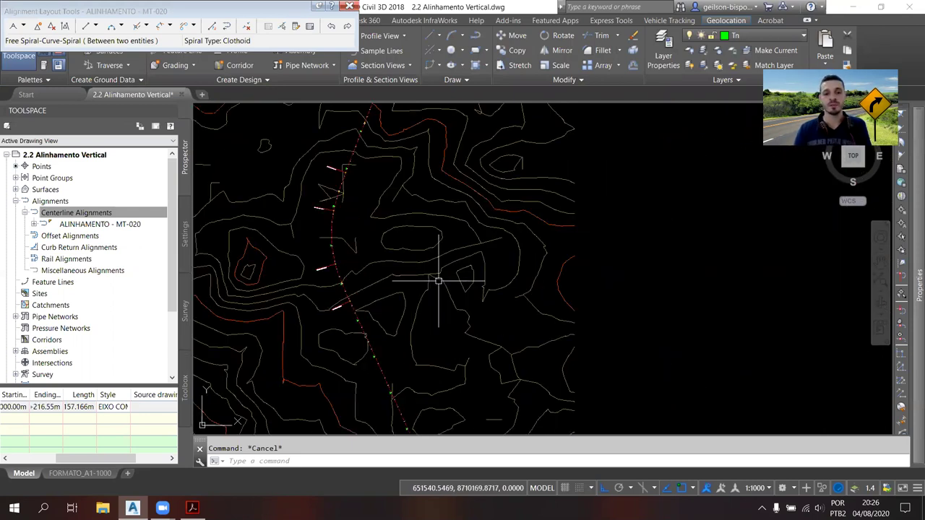
middle_click_drag(438, 281, 412, 265)
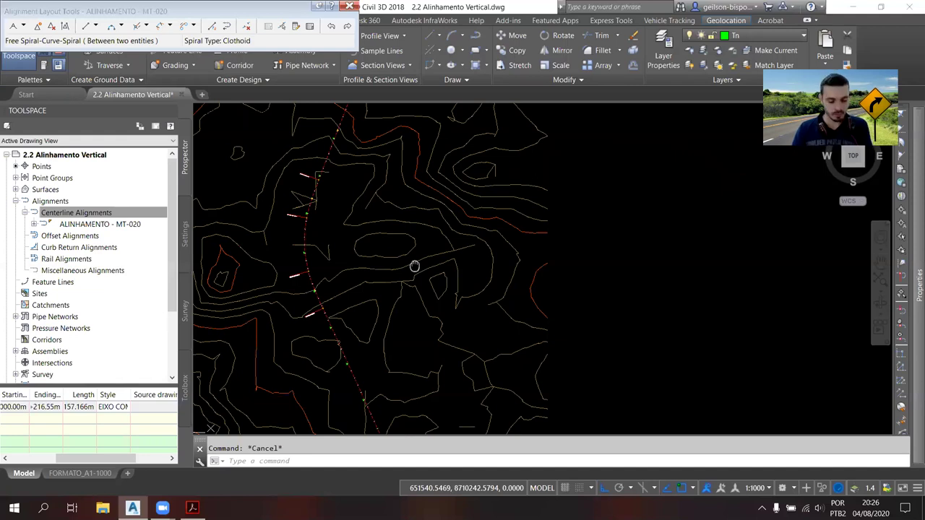
scroll(415, 266, "down", 5)
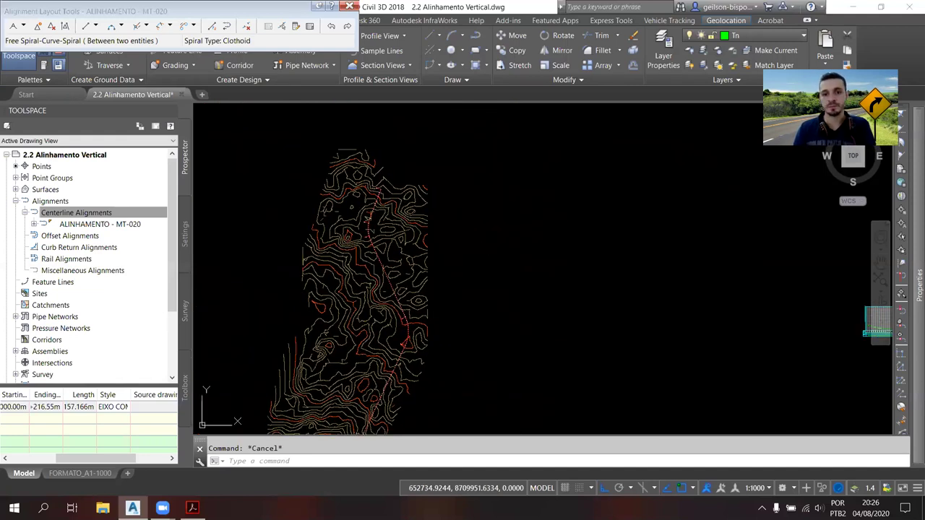
middle_click_drag(838, 368, 593, 278)
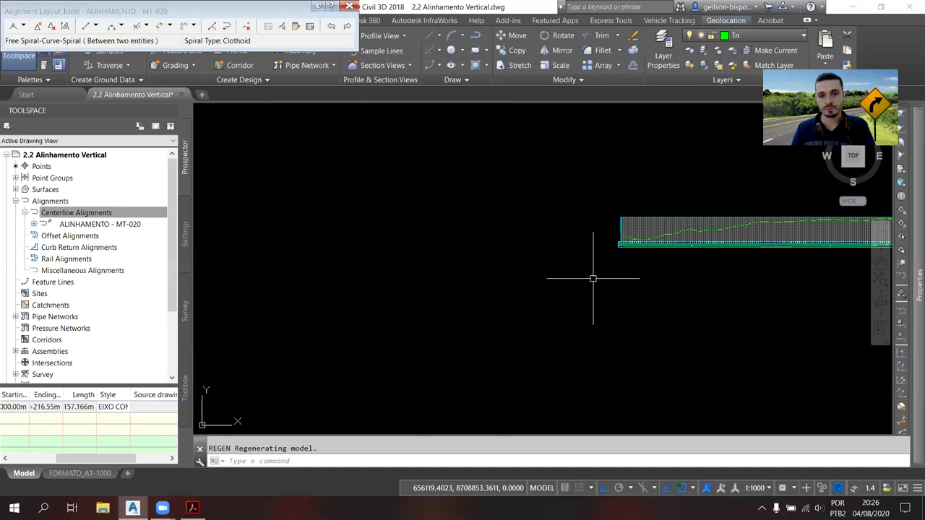
scroll(586, 239, "up", 4)
scroll(519, 219, "up", 2)
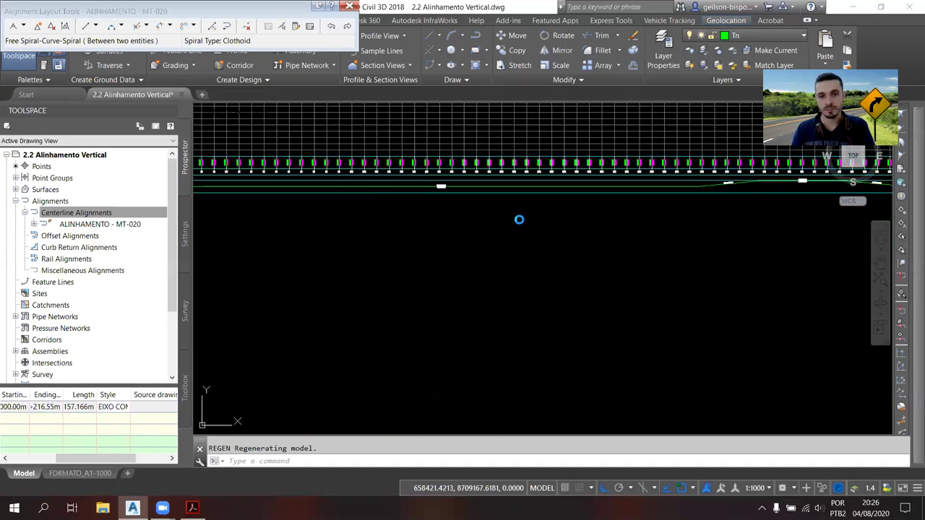
scroll(399, 209, "up", 2)
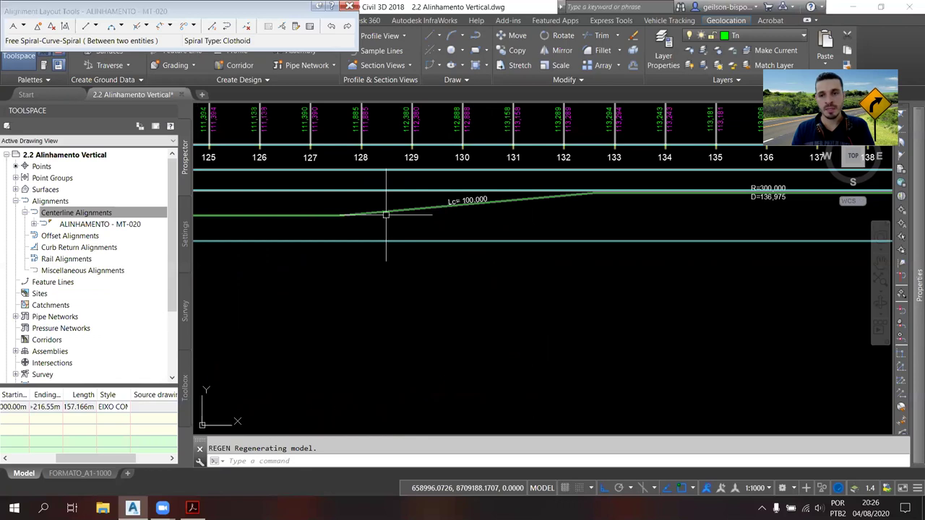
scroll(339, 215, "down", 1)
scroll(455, 240, "down", 2)
mouse_move(454, 240)
middle_mouse_down()
mouse_move(538, 248)
mouse_move(279, 247)
middle_mouse_up()
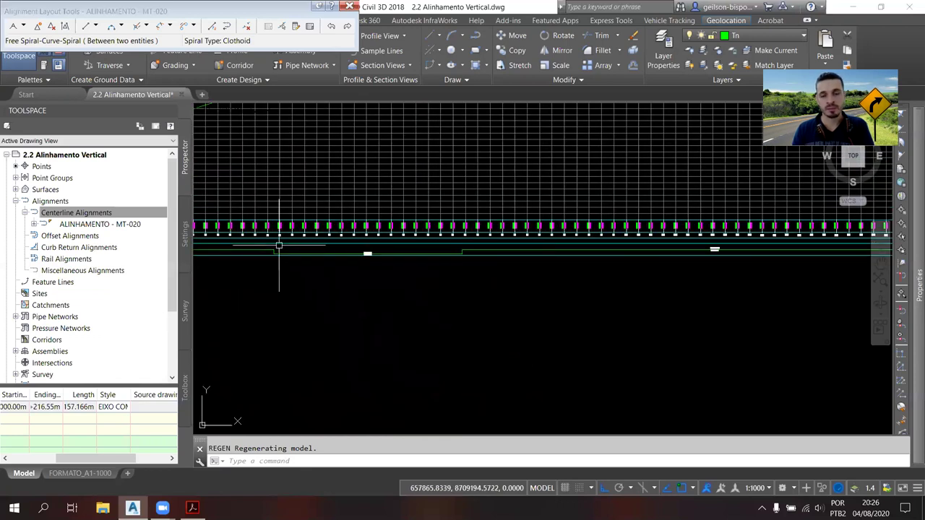
scroll(336, 231, "up", 5)
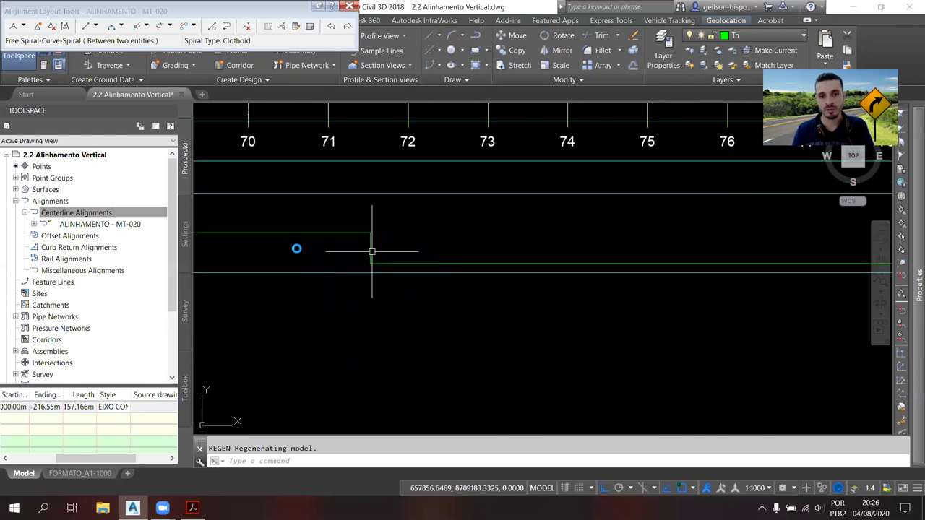
scroll(552, 252, "down", 5)
scroll(385, 258, "down", 5)
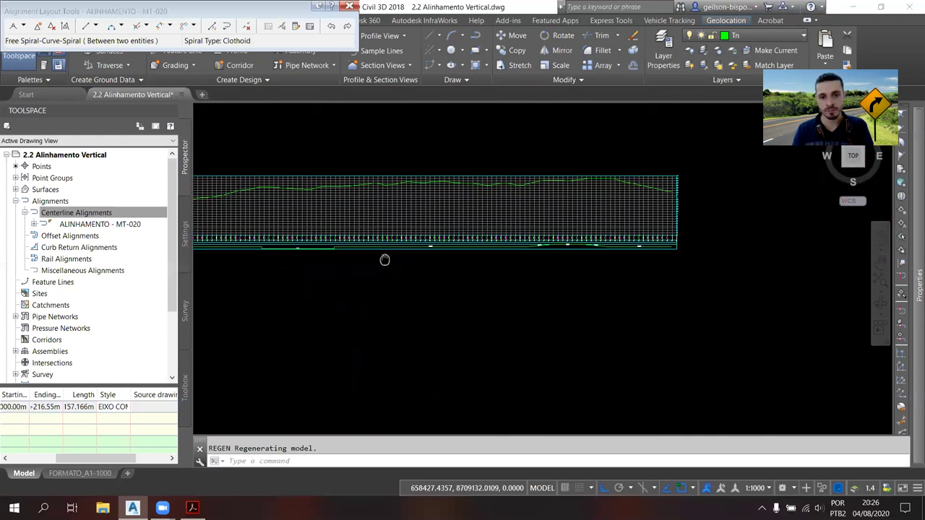
scroll(661, 262, "up", 5)
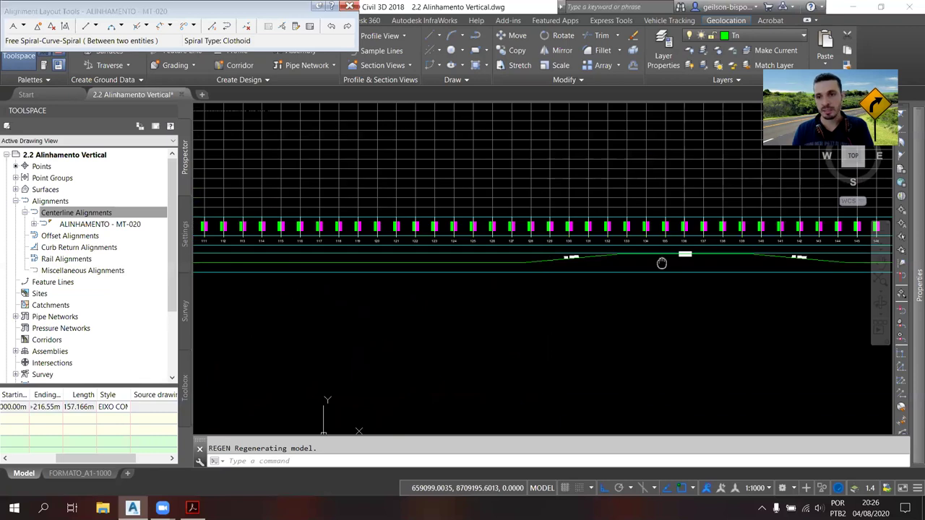
scroll(493, 254, "up", 1)
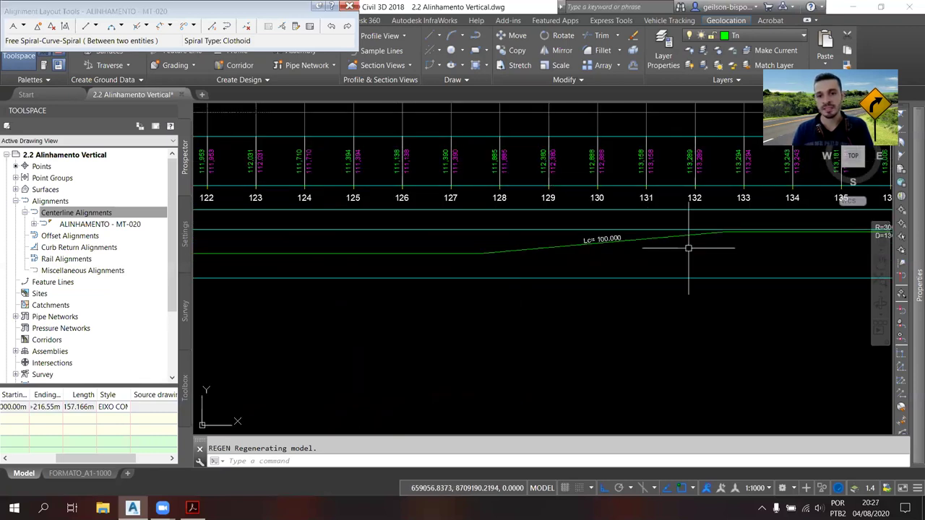
middle_click_drag(864, 248, 651, 243)
scroll(669, 224, "up", 2)
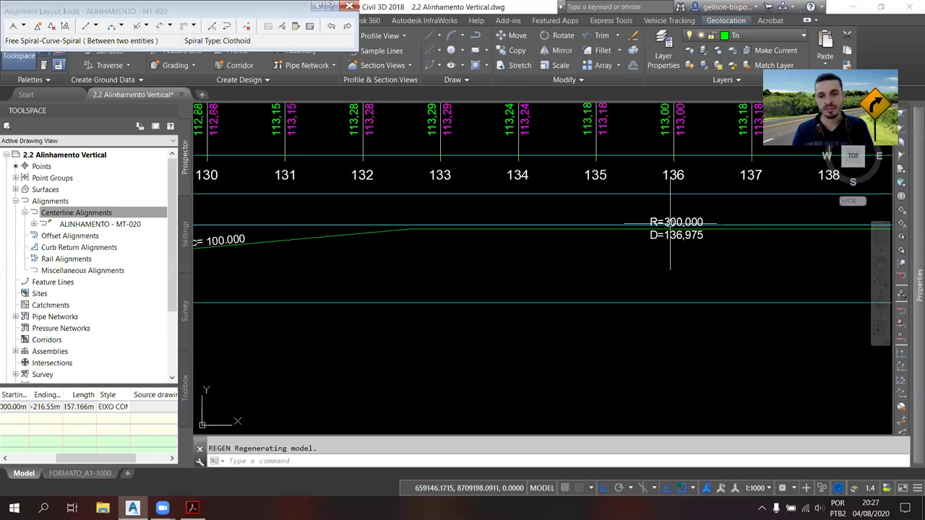
scroll(669, 224, "down", 2)
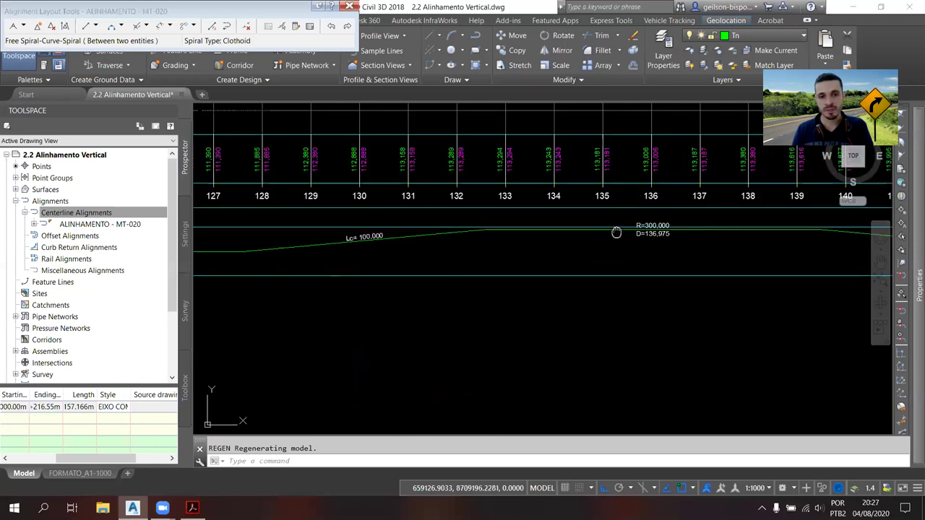
middle_click_drag(616, 232, 631, 252)
scroll(631, 251, "up", 2)
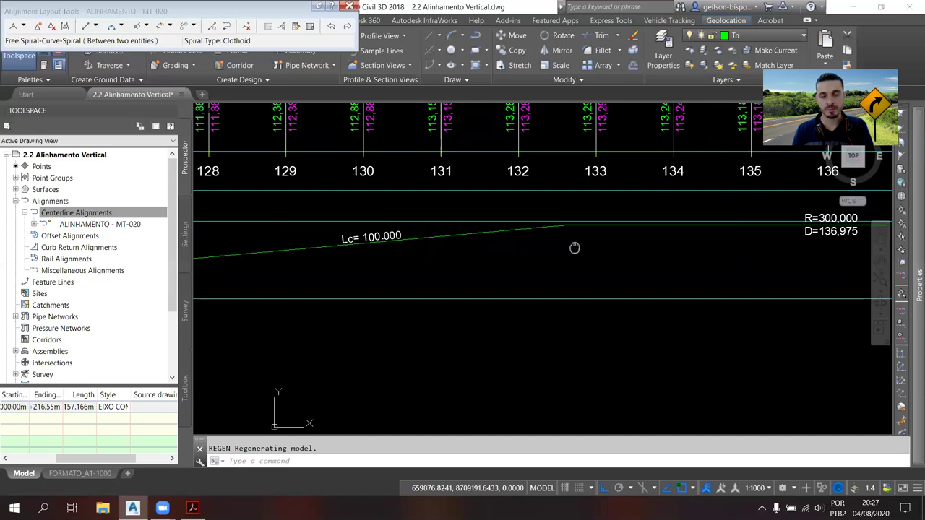
middle_click_drag(574, 247, 685, 254)
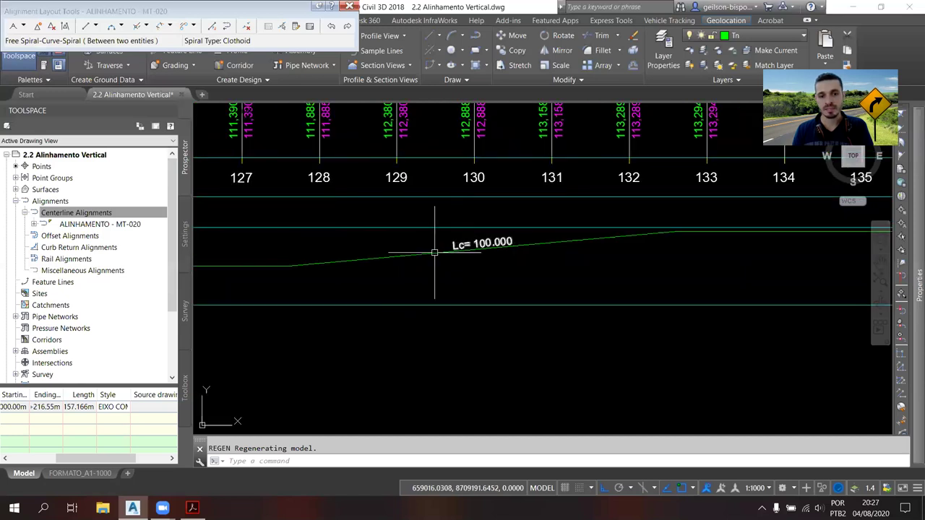
scroll(593, 259, "down", 4)
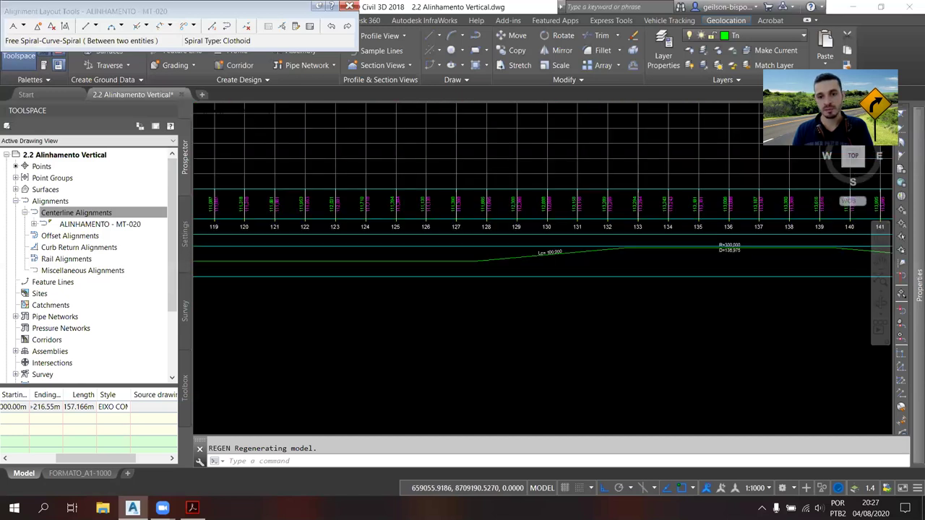
scroll(535, 205, "up", 4)
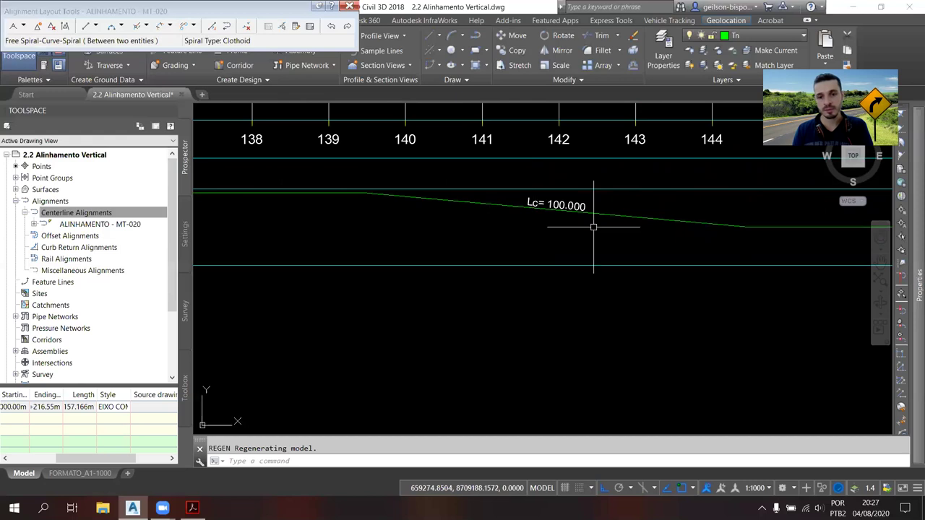
scroll(593, 227, "down", 4)
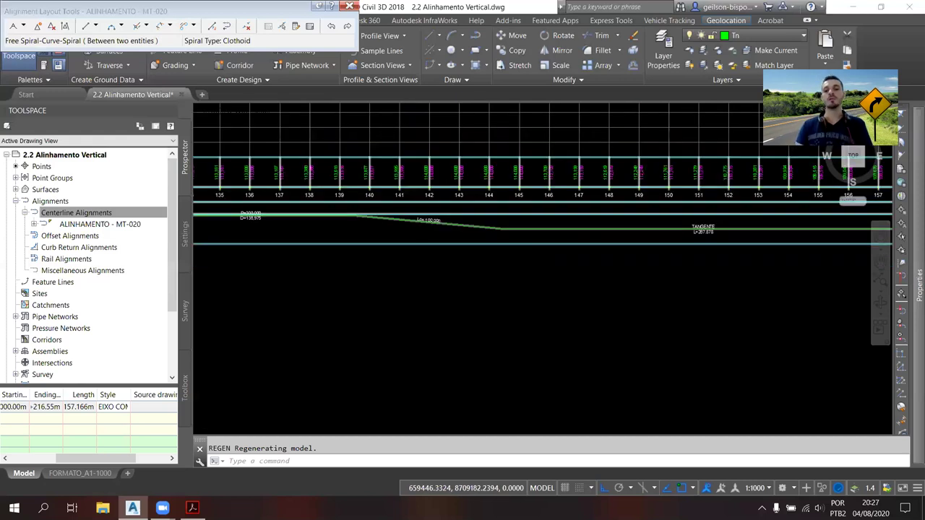
scroll(687, 256, "down", 4)
scroll(585, 217, "down", 3)
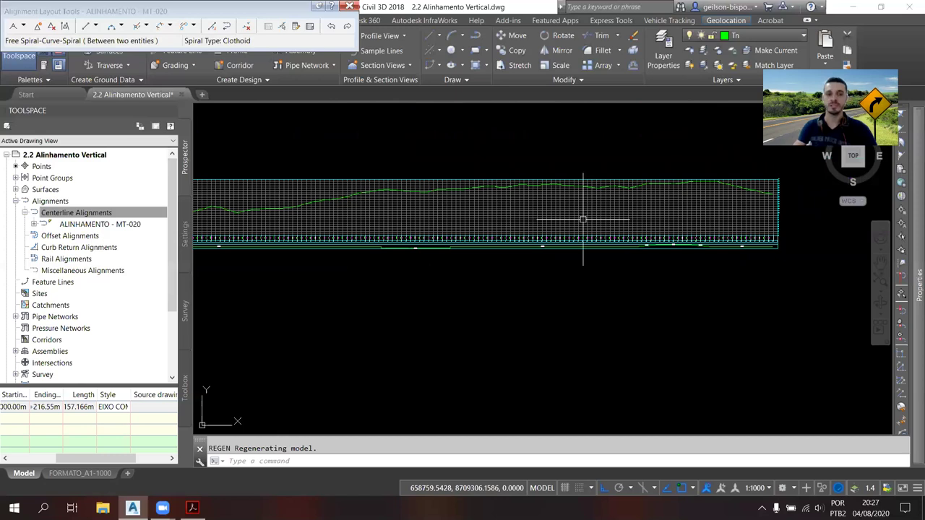
scroll(726, 203, "down", 3)
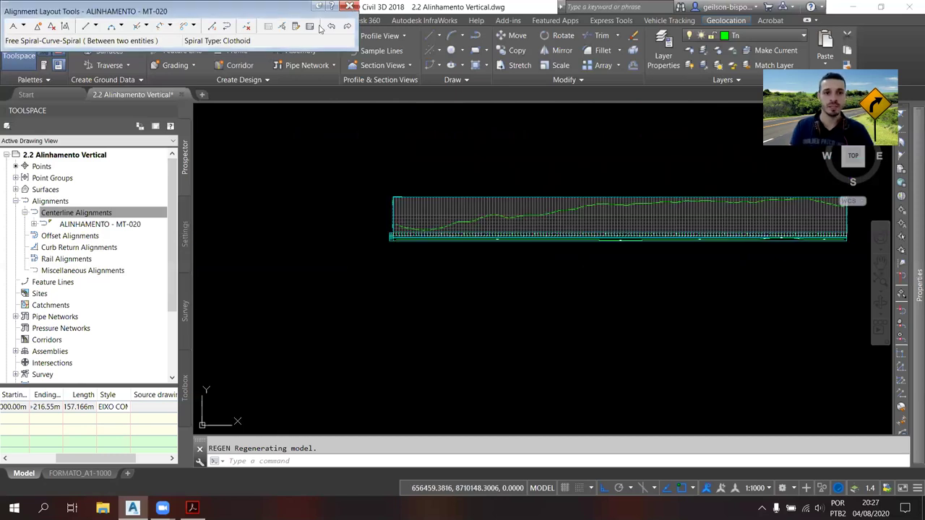
- Close Alignment Layout Tools and cancel the Create Best Fit Alignment command
left_click(350, 6)
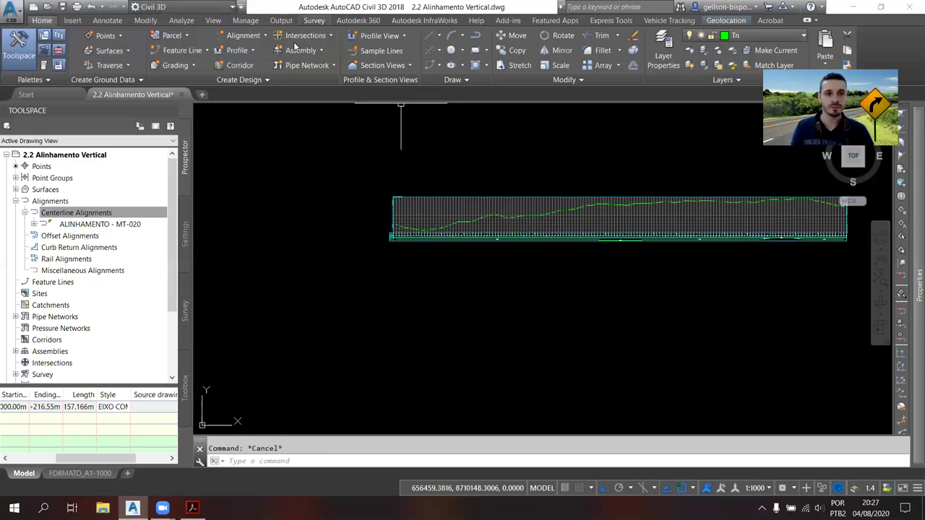
left_click(246, 37)
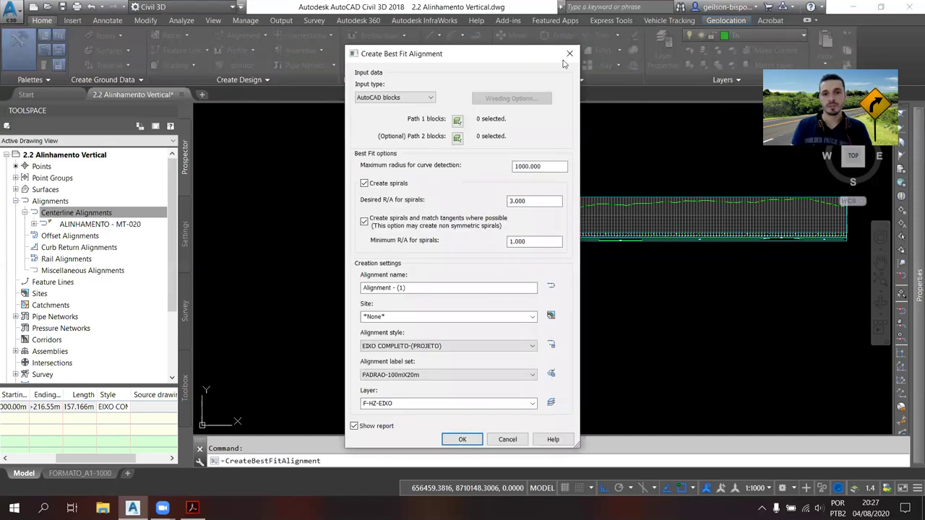
key("Escape")
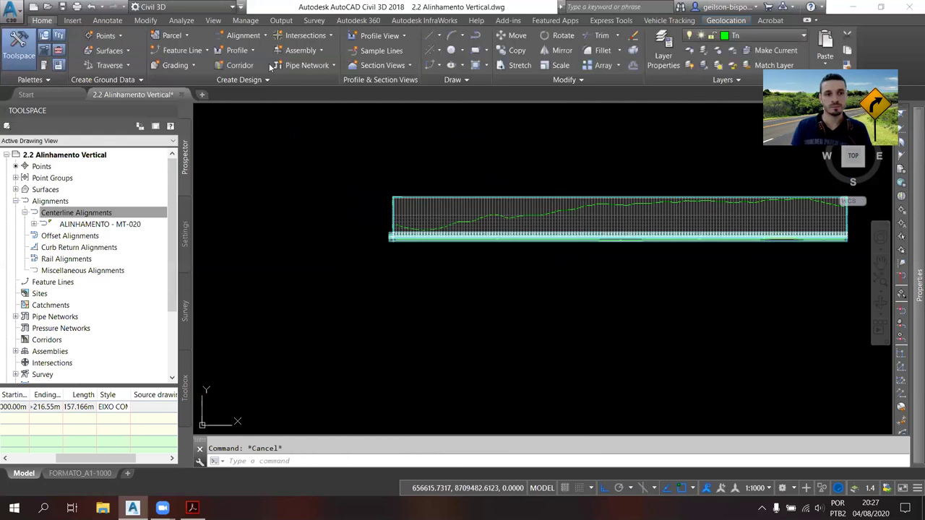
- Start Profile Creation Tools from the Home tab's Profile menu
left_click(239, 50)
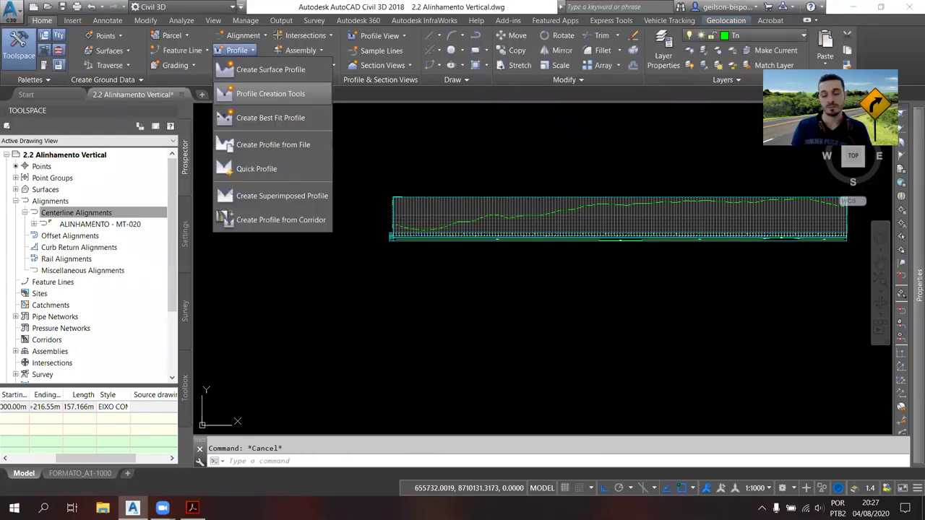
left_click(244, 55)
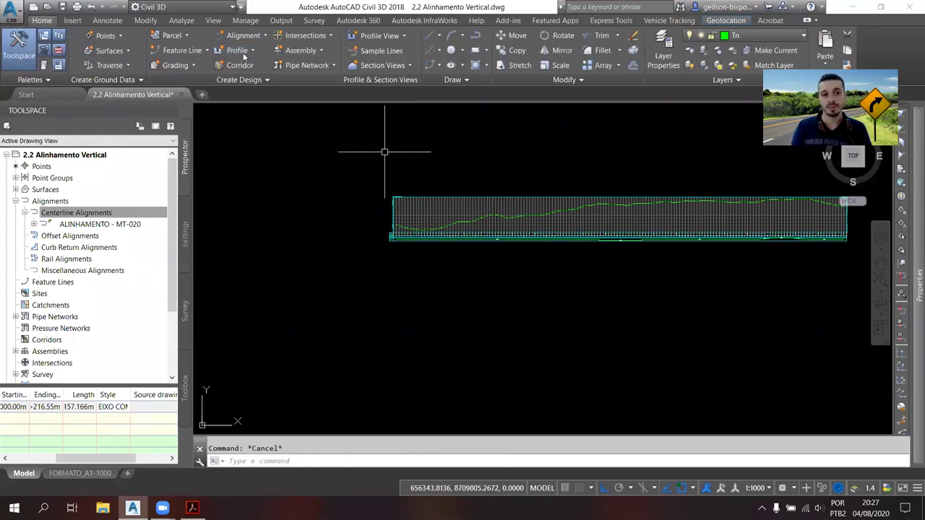
left_click(249, 53)
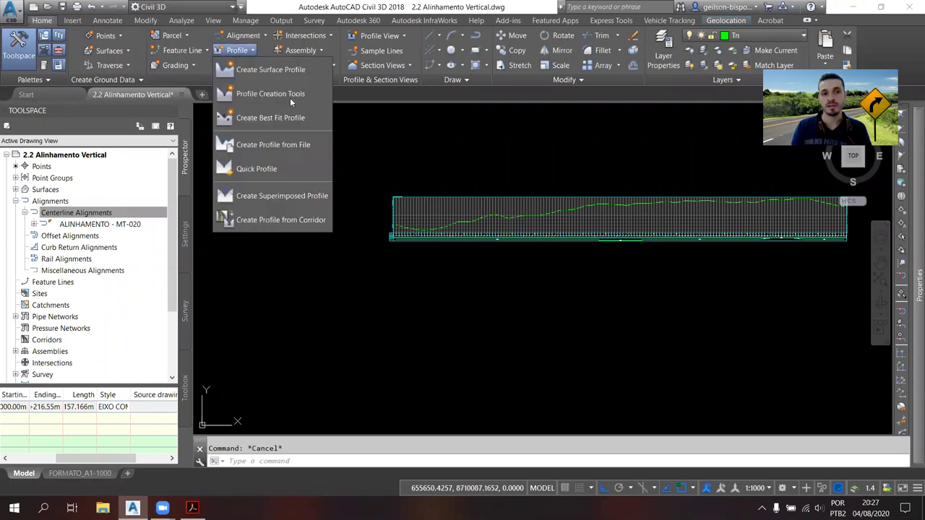
left_click(288, 98)
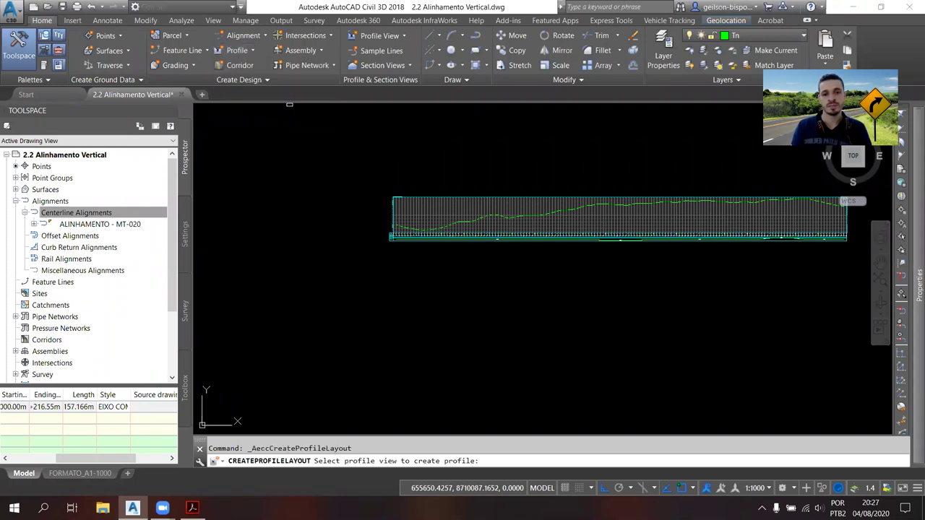
mouse_move(391, 237)
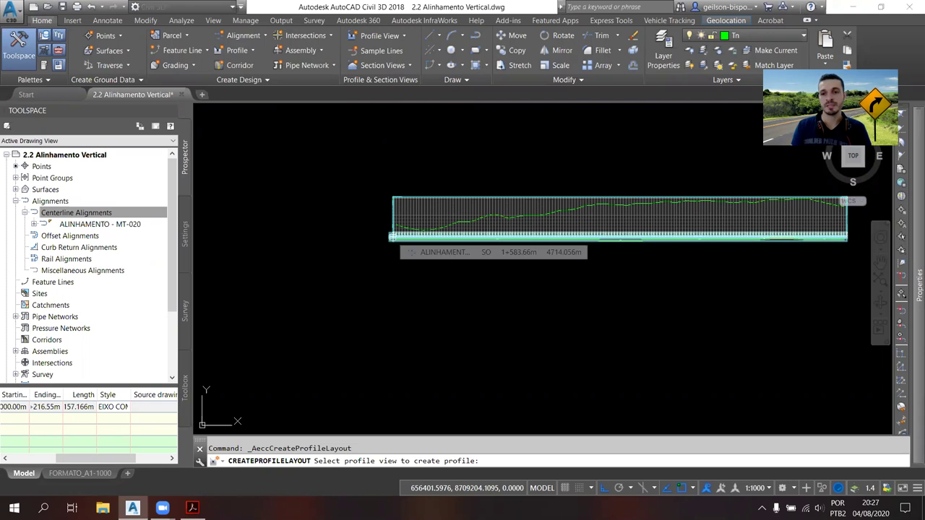
- Pick the profile view and create the profile named GREIDE-<[Alignment Name]>
left_click(392, 237)
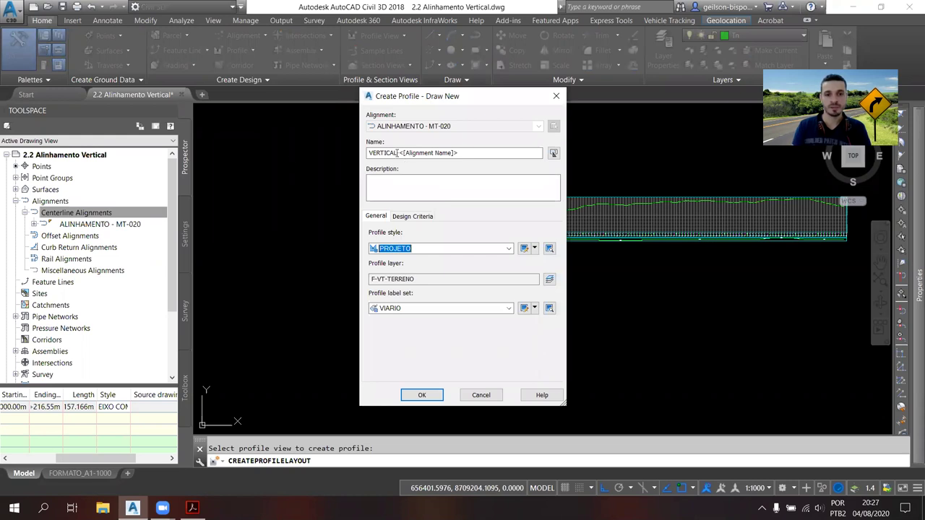
left_click(396, 153)
double_click(383, 152)
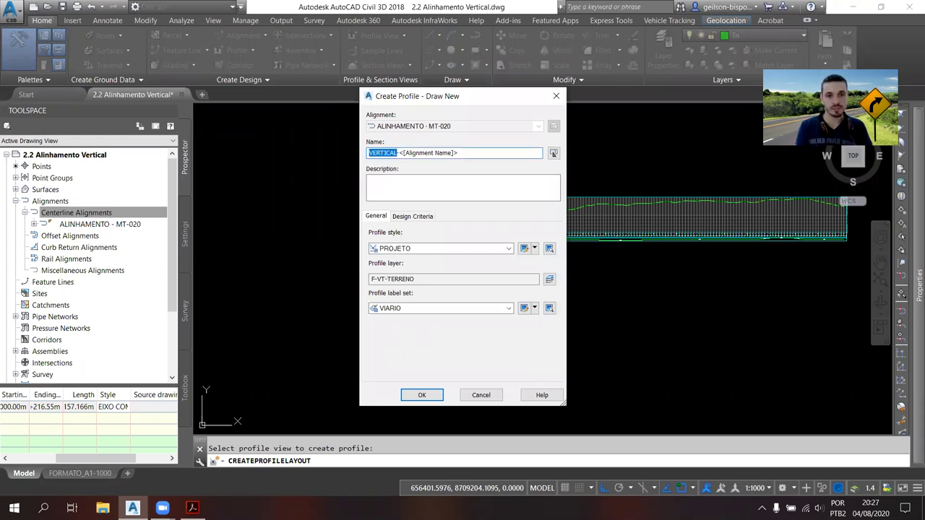
type("gRE")
key("BackSpace")
key("BackSpace")
key("BackSpace")
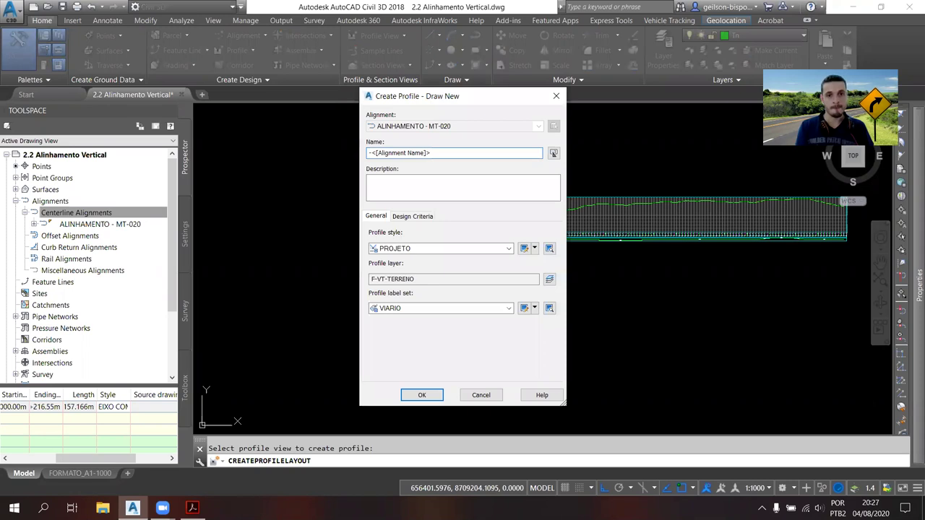
type("GREIDE")
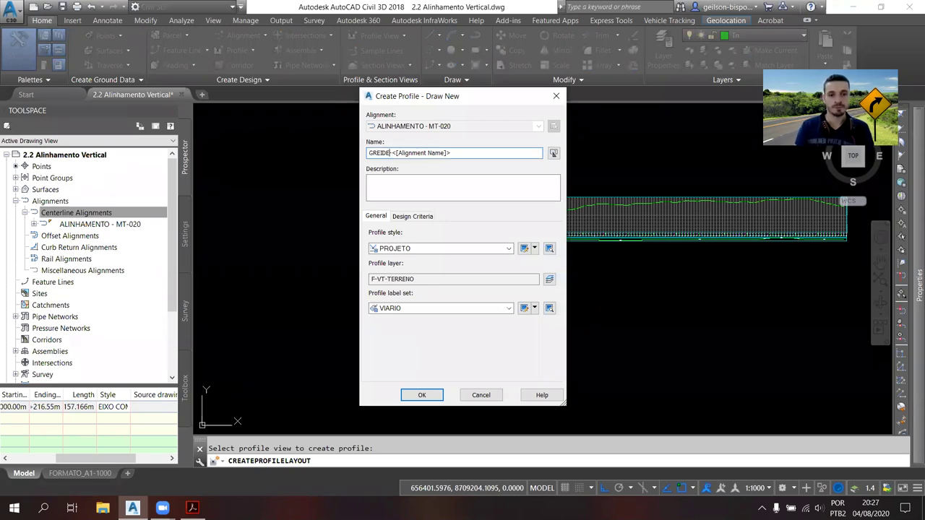
left_click(421, 395)
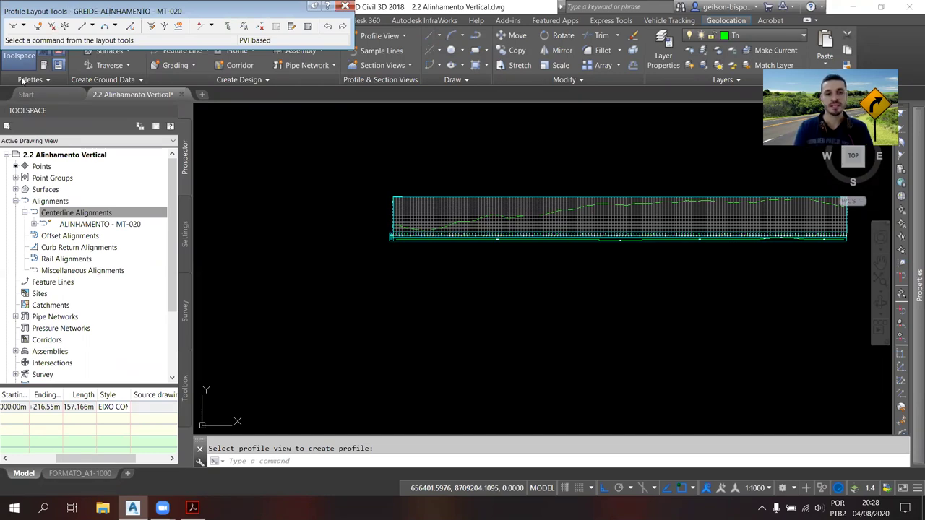
left_click(24, 27)
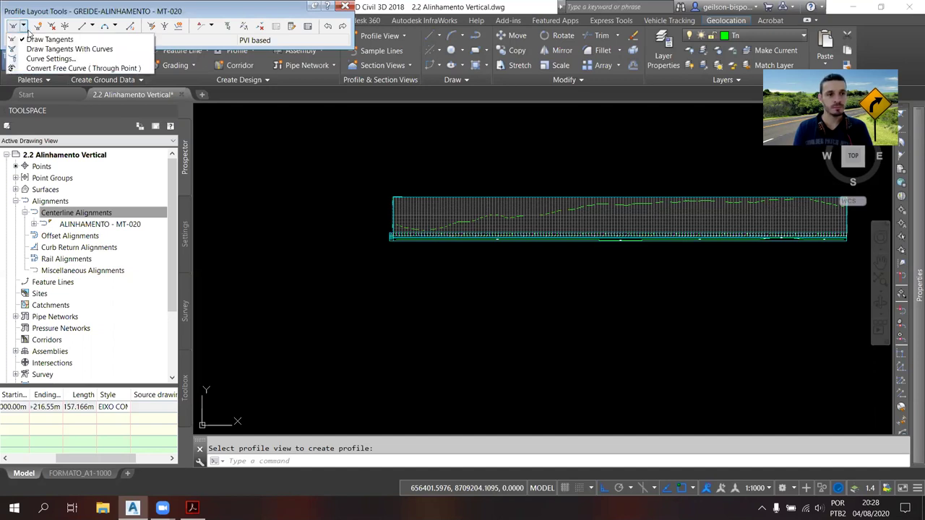
left_click(47, 49)
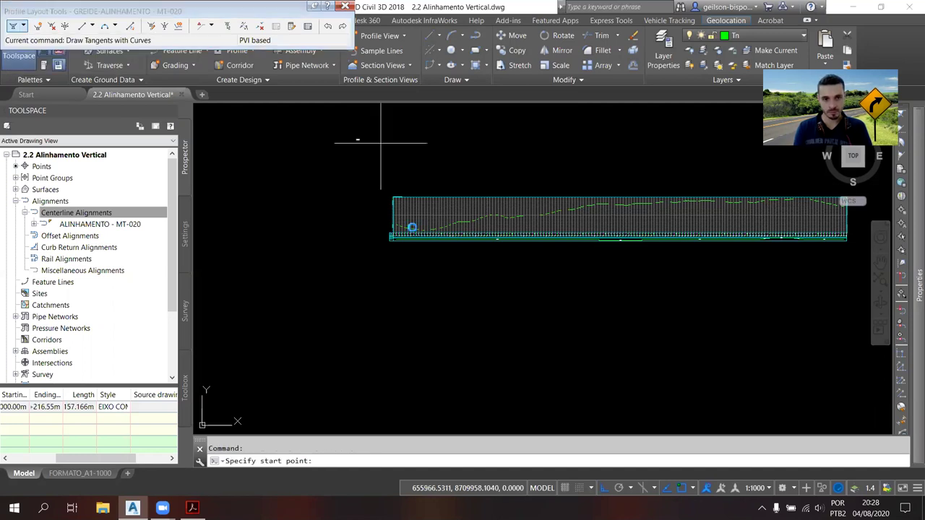
scroll(421, 194, "up", 5)
scroll(421, 193, "up", 2)
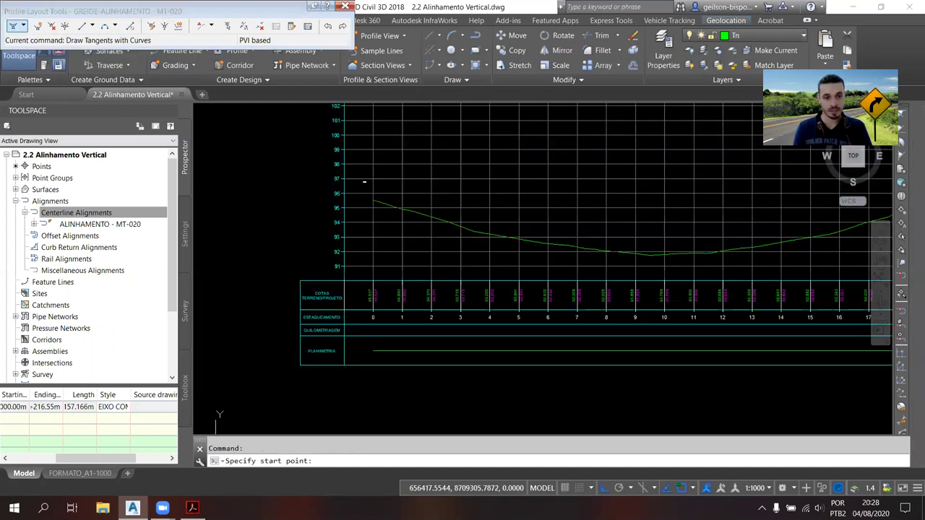
scroll(364, 182, "up", 6)
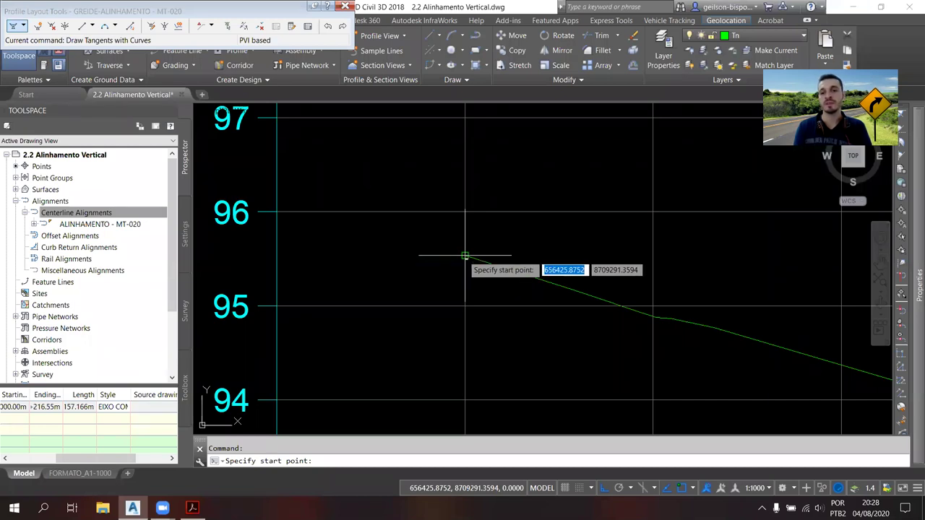
- Start the grade line at the ground line's start, turn Ortho off, and place a PVI in the sag
left_click(464, 255)
scroll(511, 273, "down", 4)
mouse_move(510, 273)
middle_mouse_down()
mouse_move(501, 263)
mouse_move(449, 265)
middle_mouse_up()
key("F8")
scroll(630, 275, "down", 3)
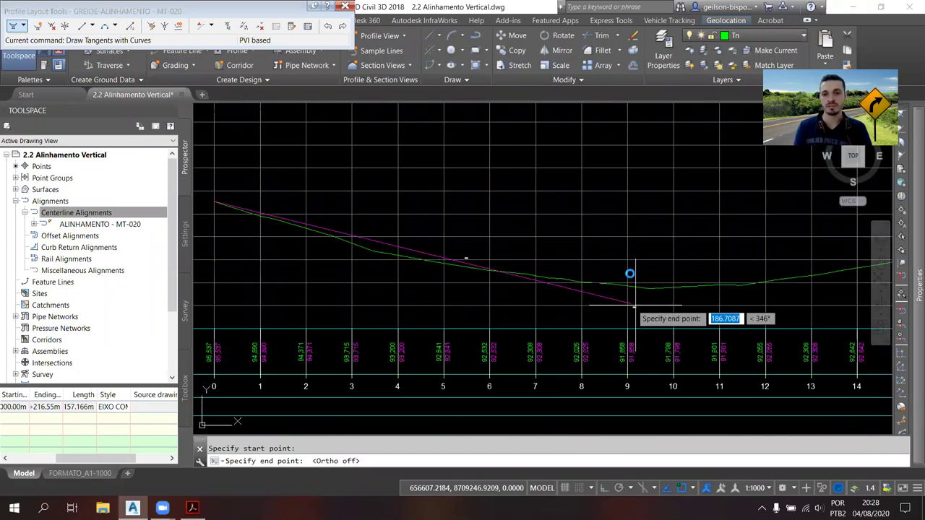
scroll(630, 274, "up", 3)
scroll(630, 274, "down", 5)
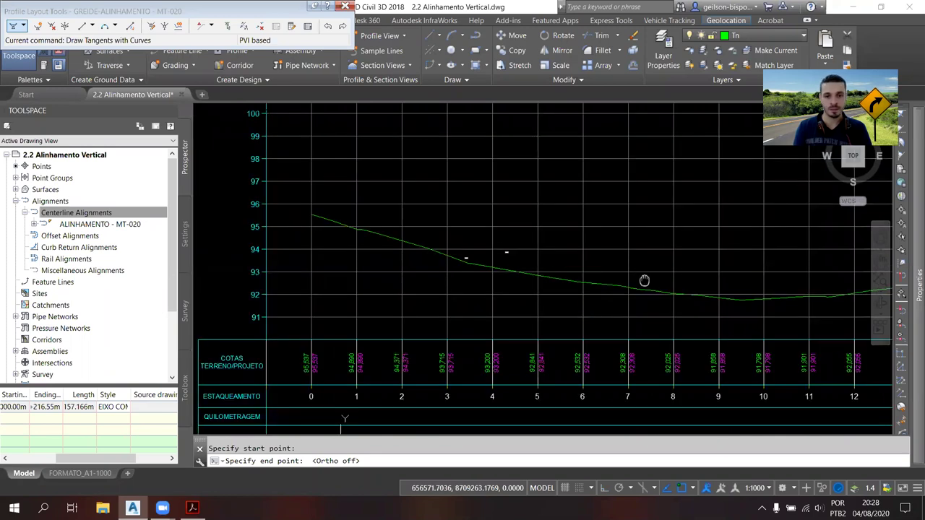
scroll(621, 297, "down", 1)
scroll(620, 297, "up", 3)
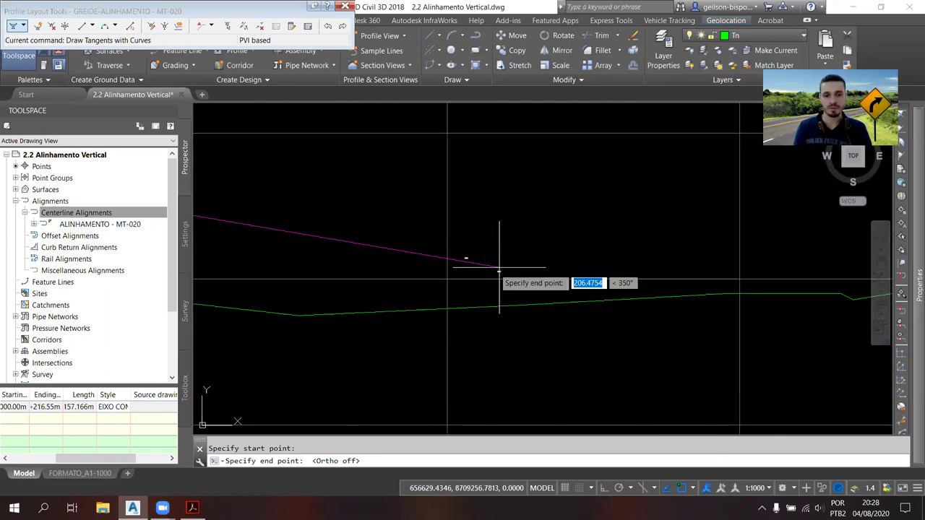
scroll(478, 328, "up", 1)
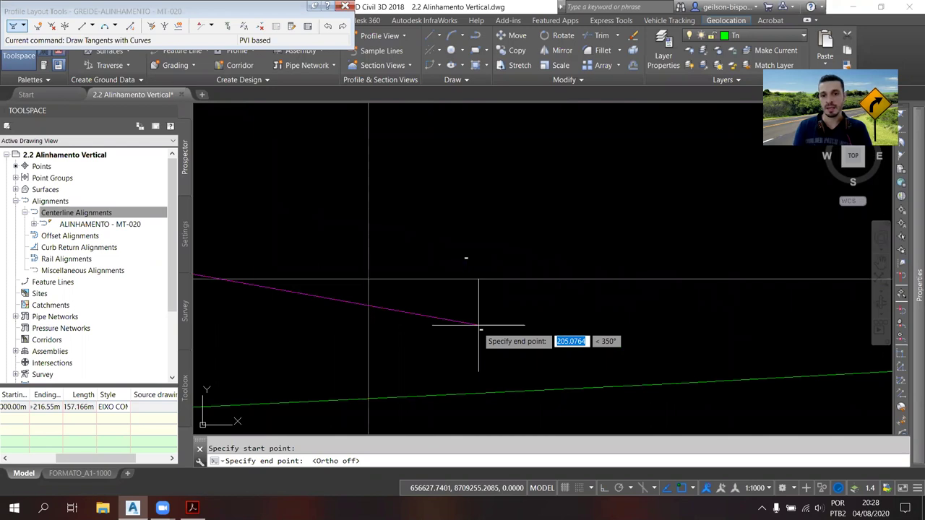
left_click(478, 325)
- Follow the profile to its far end and finish the tangents at the ground line's end point
scroll(424, 303, "down", 3)
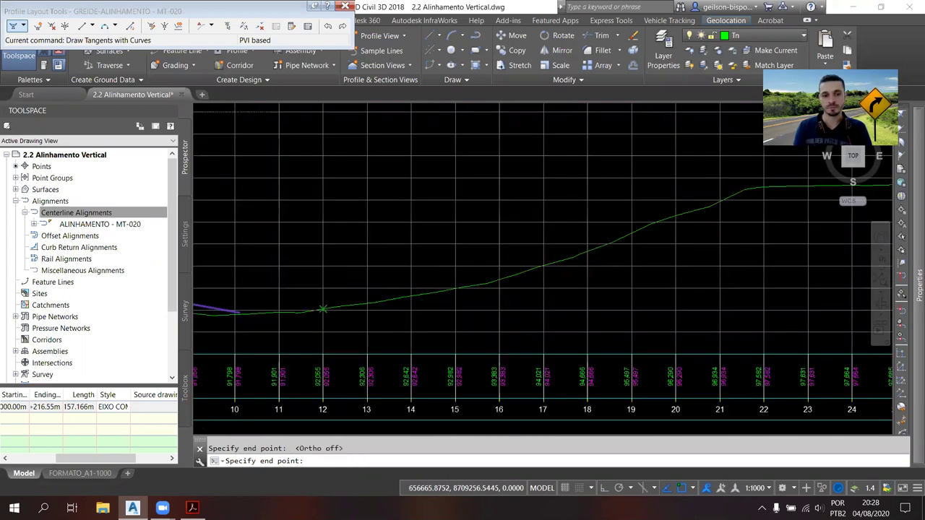
scroll(503, 269, "up", 2)
scroll(433, 266, "up", 2)
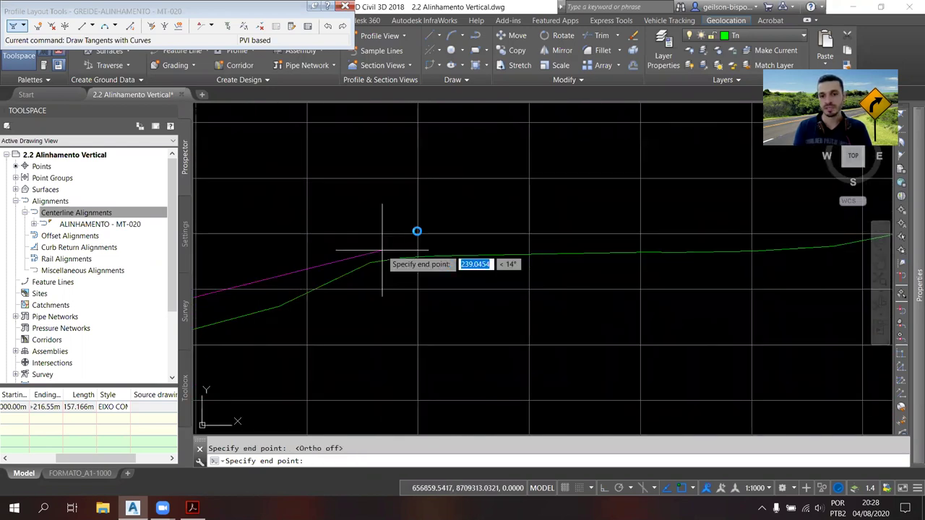
middle_click_drag(415, 231, 482, 218)
scroll(621, 184, "down", 2)
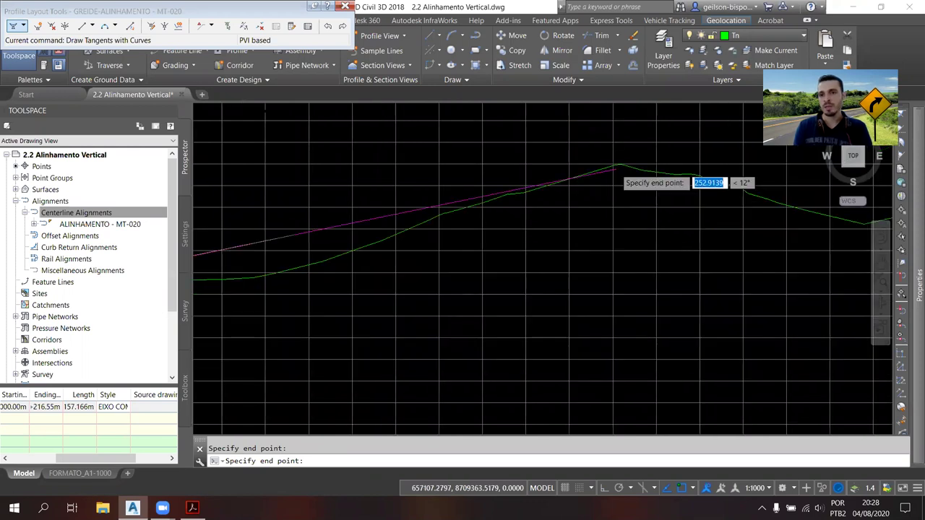
scroll(625, 186, "up", 1)
scroll(531, 235, "up", 2)
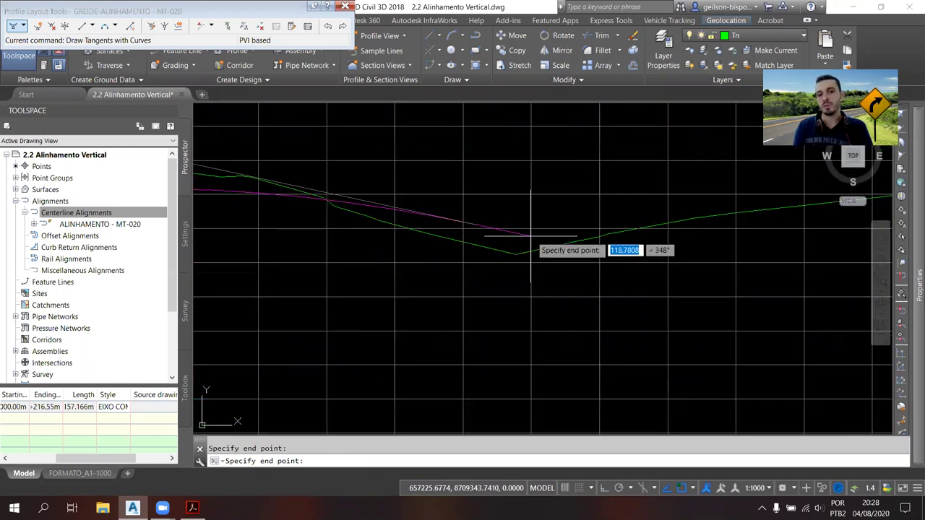
scroll(531, 235, "down", 3)
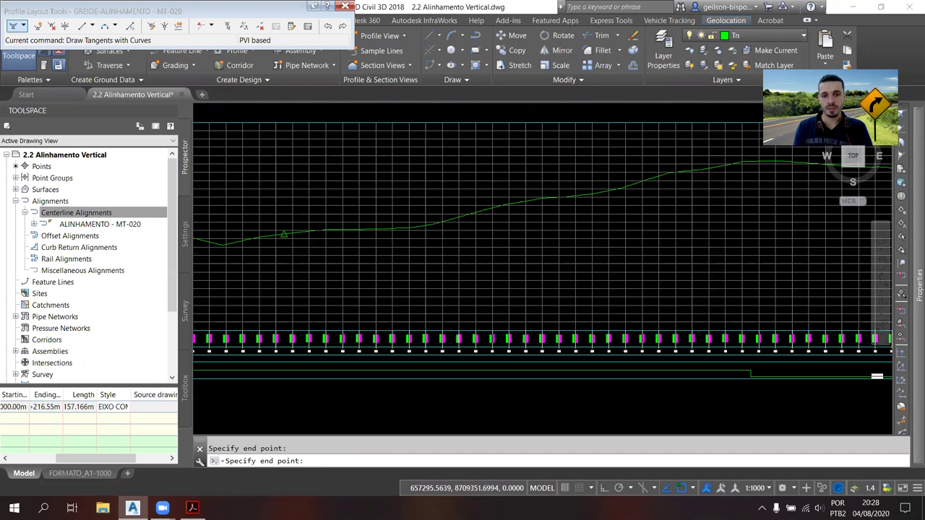
scroll(574, 262, "up", 2)
scroll(573, 261, "up", 2)
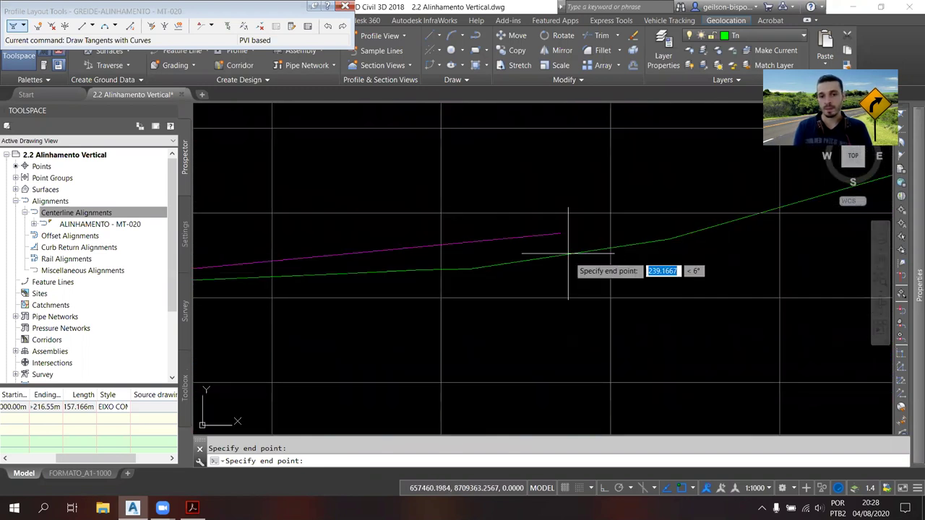
scroll(267, 297, "down", 3)
scroll(529, 253, "up", 2)
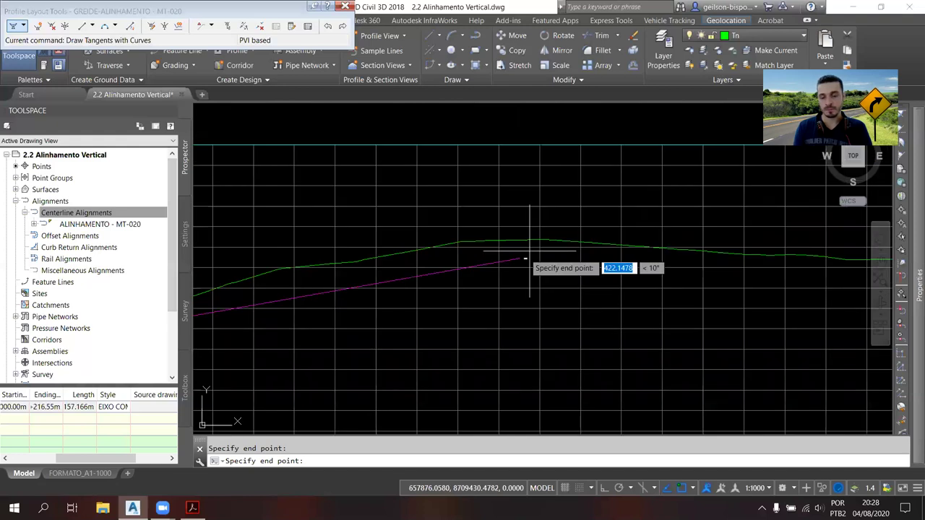
scroll(530, 253, "down", 2)
middle_click_drag(615, 238, 461, 218)
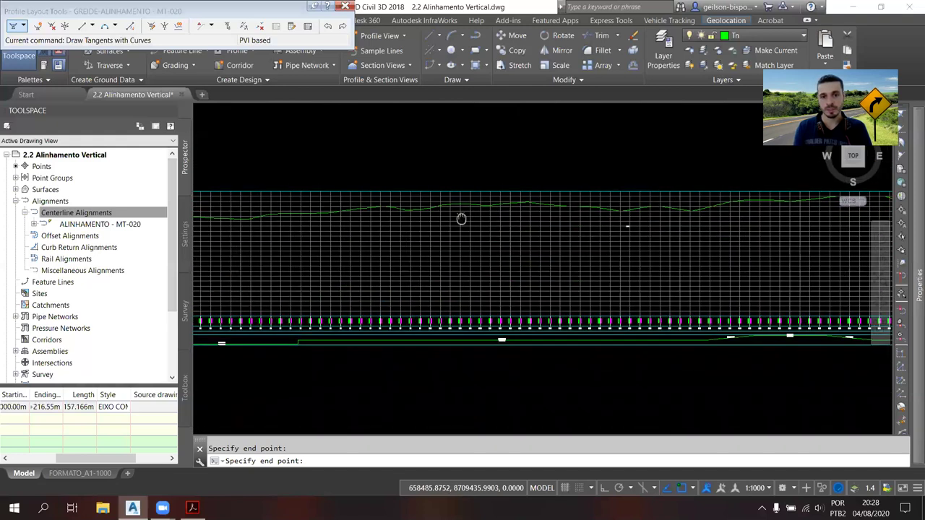
scroll(516, 200, "up", 3)
middle_click_drag(515, 200, 627, 215)
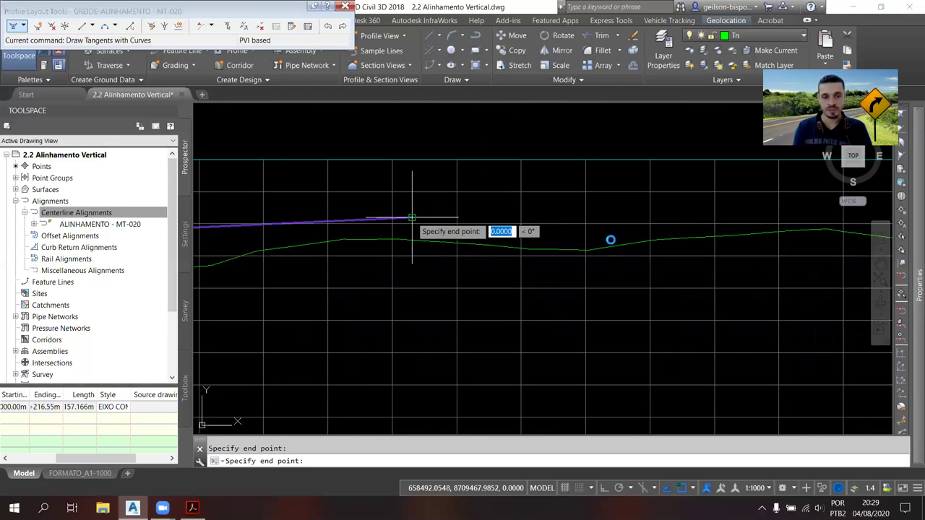
scroll(609, 239, "down", 3)
middle_click_drag(619, 280, 532, 267)
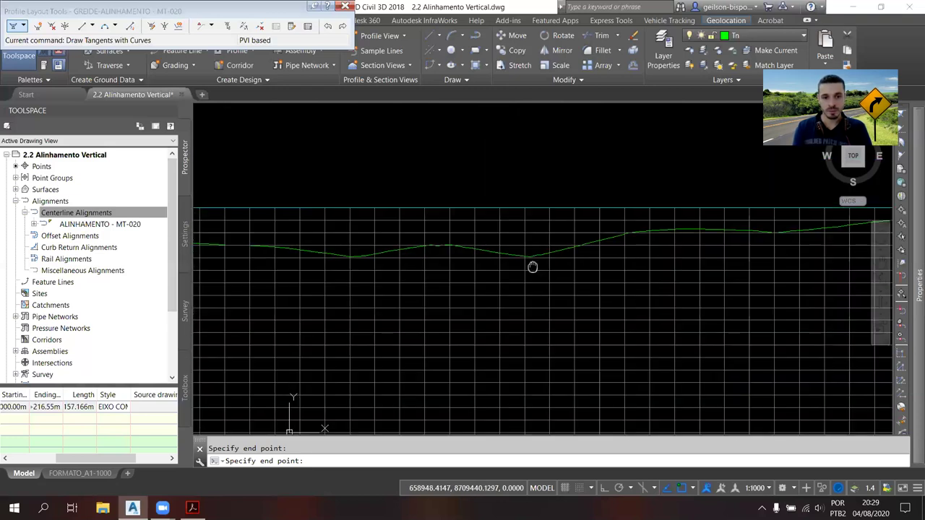
scroll(422, 284, "up", 2)
scroll(423, 283, "down", 2)
middle_click_drag(402, 285, 721, 229)
scroll(720, 229, "down", 2)
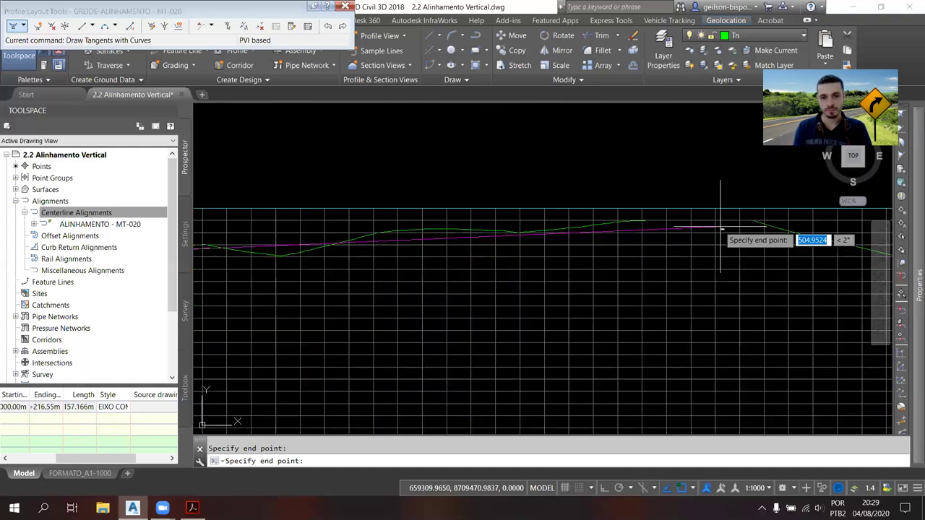
scroll(512, 214, "up", 3)
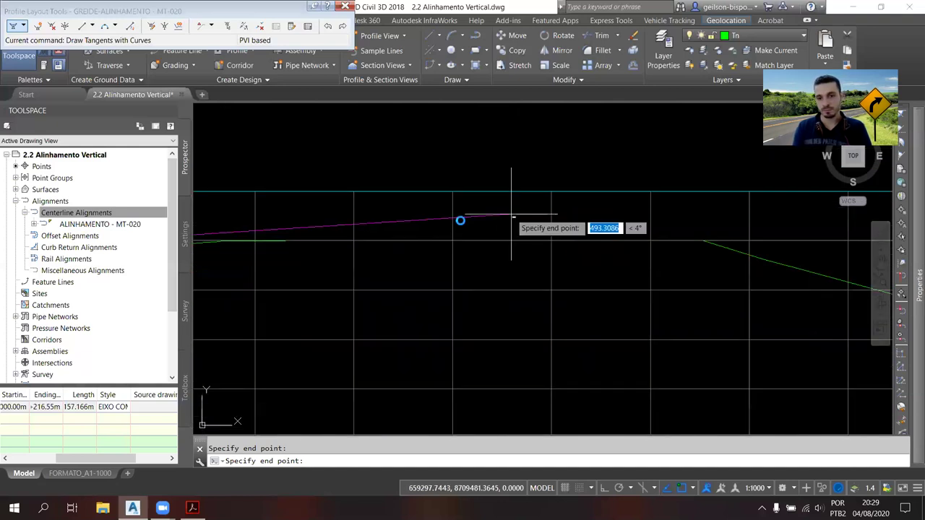
scroll(574, 256, "down", 2)
scroll(547, 238, "up", 4)
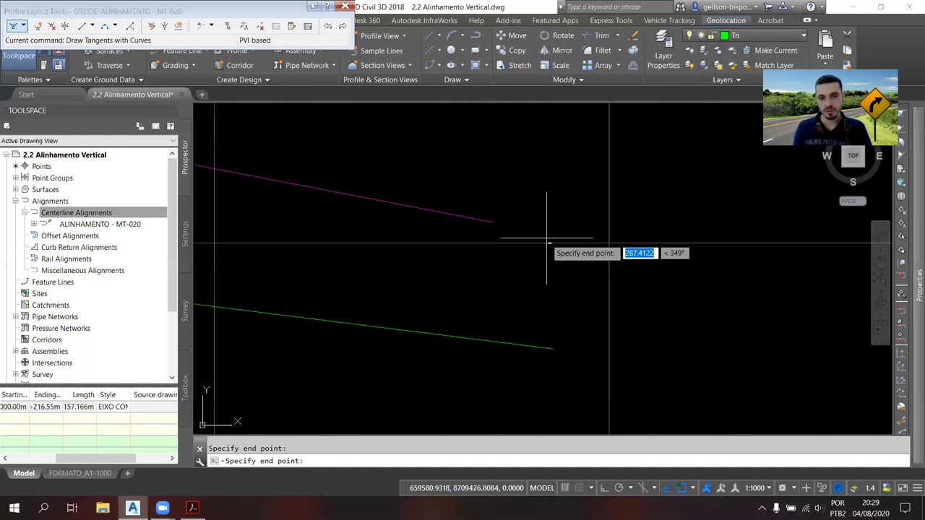
left_click(553, 350)
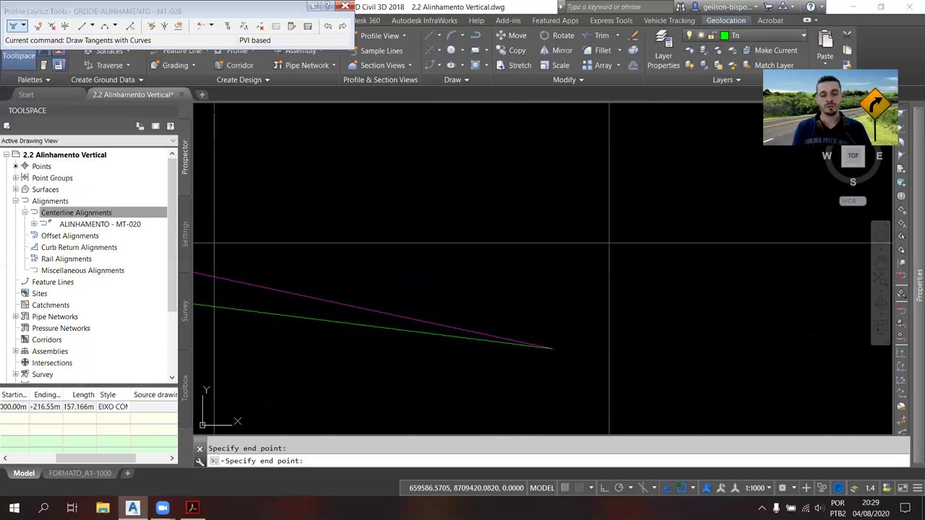
key("Return")
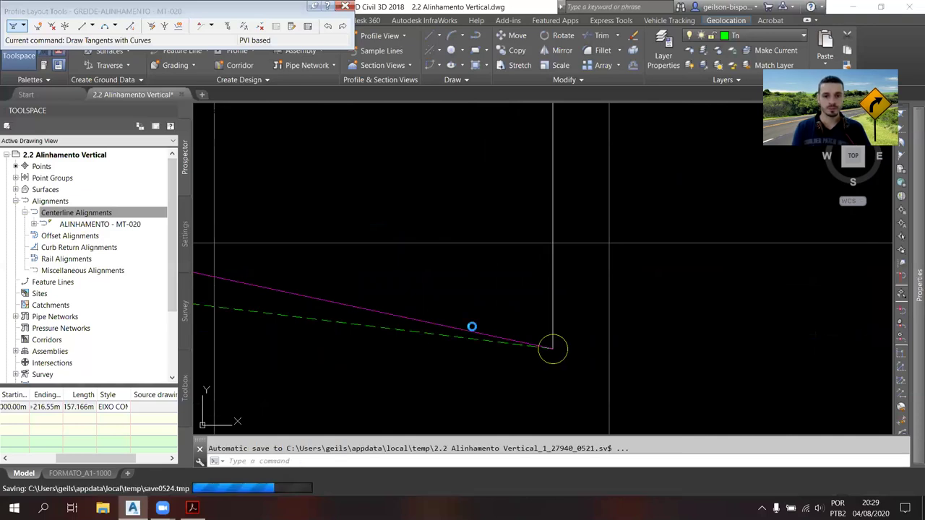
scroll(419, 336, "down", 2)
middle_click(411, 323)
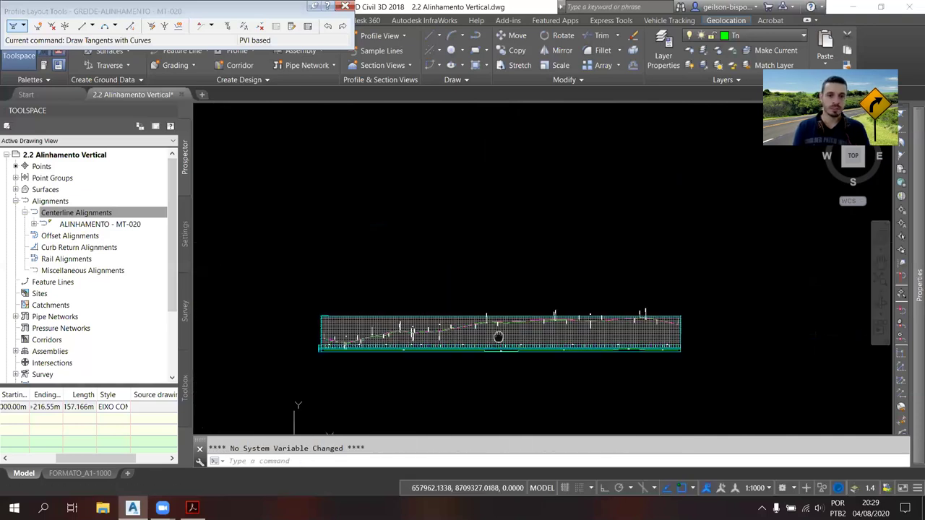
scroll(361, 353, "up", 3)
middle_click_drag(280, 225, 387, 290)
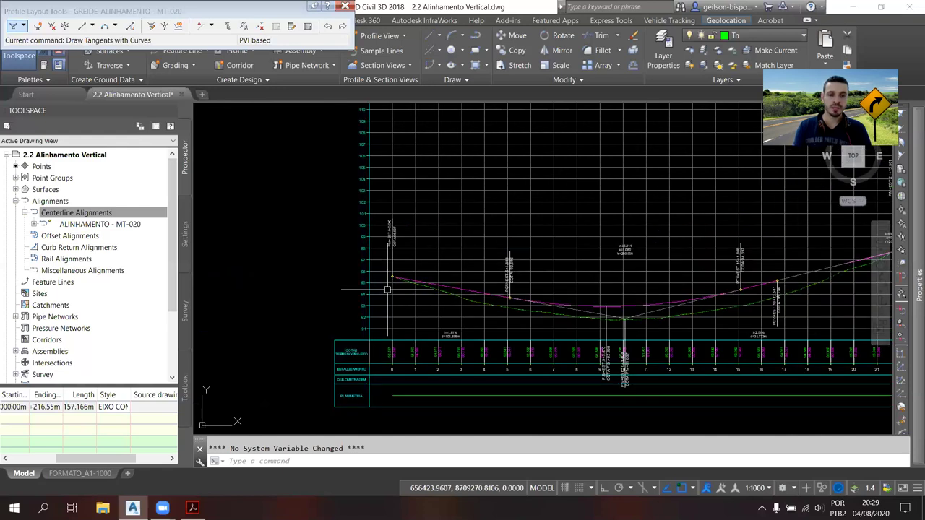
scroll(492, 274, "up", 5)
scroll(492, 275, "down", 1)
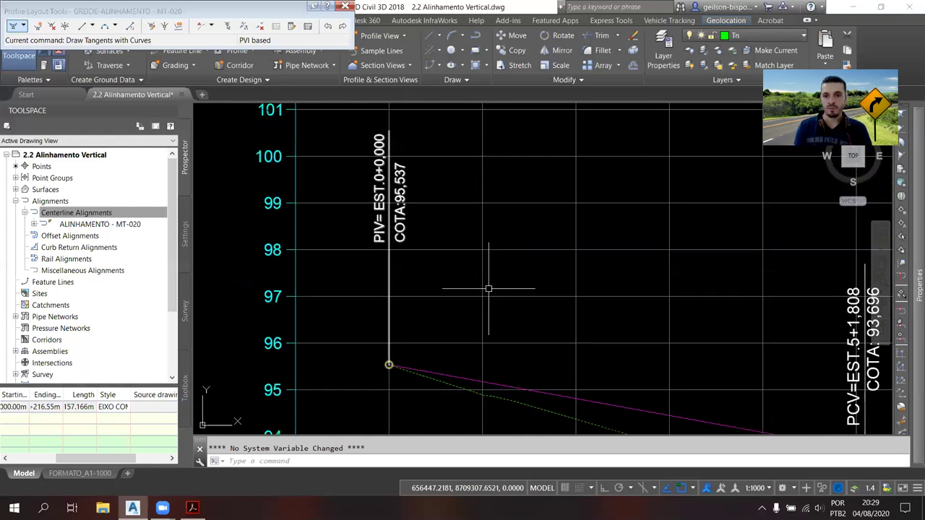
scroll(589, 324, "down", 2)
scroll(590, 323, "down", 3)
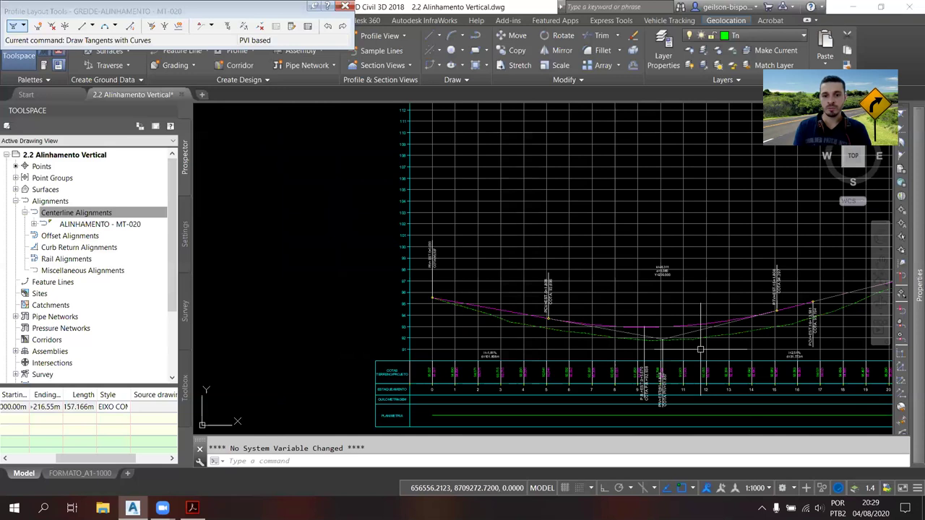
scroll(650, 332, "up", 4)
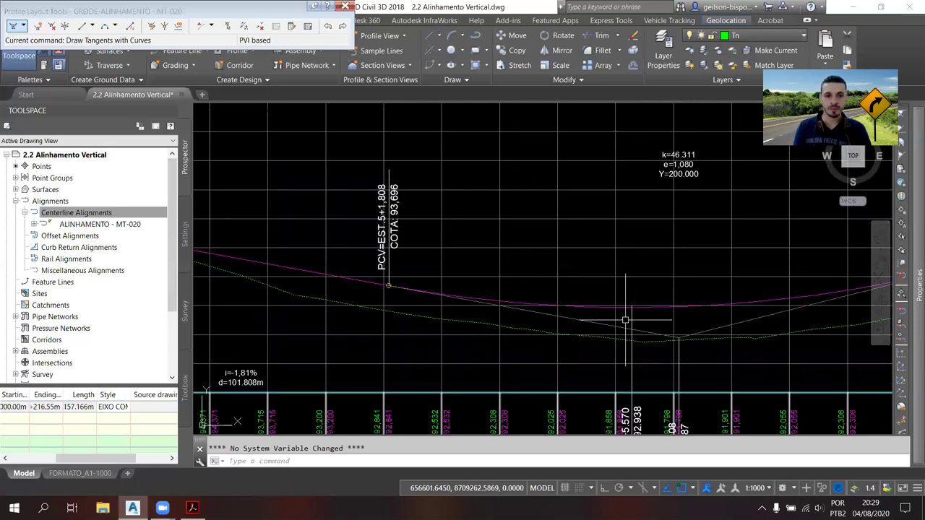
scroll(735, 339, "down", 2)
scroll(401, 230, "up", 2)
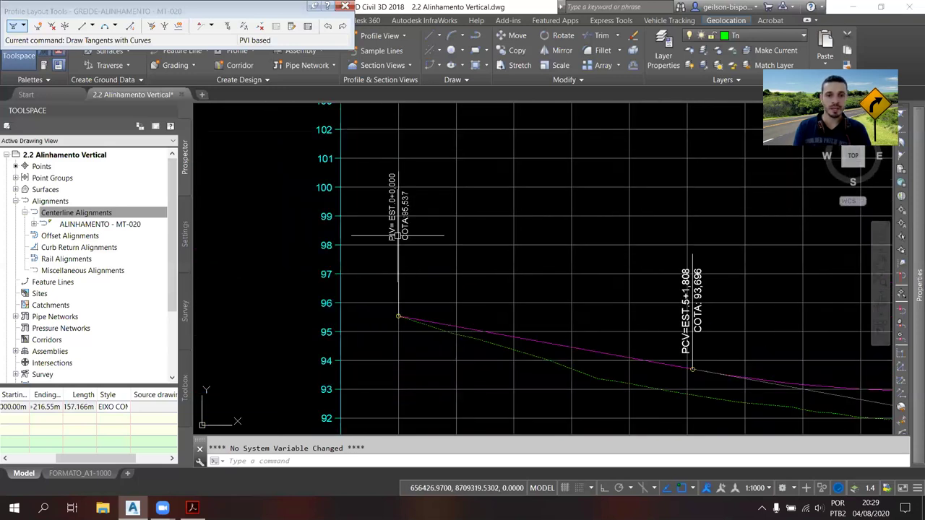
scroll(397, 235, "up", 4)
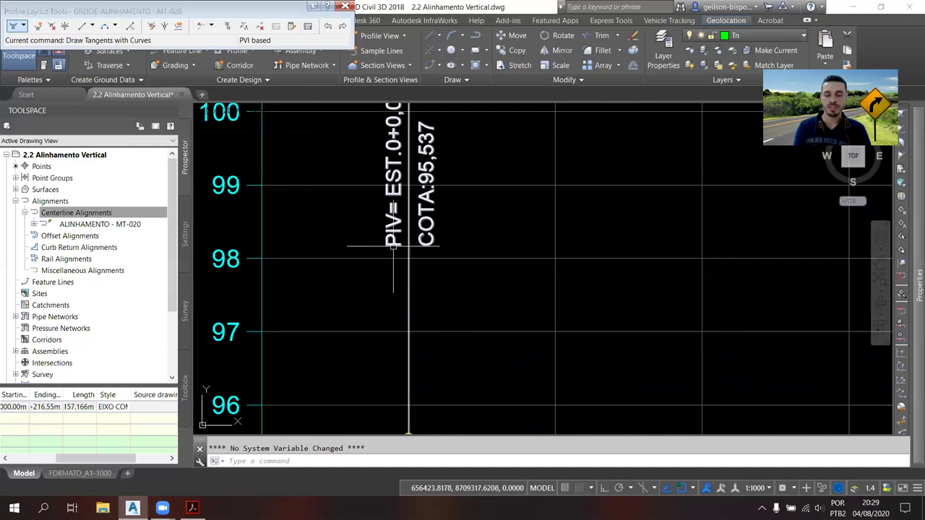
scroll(390, 233, "down", 4)
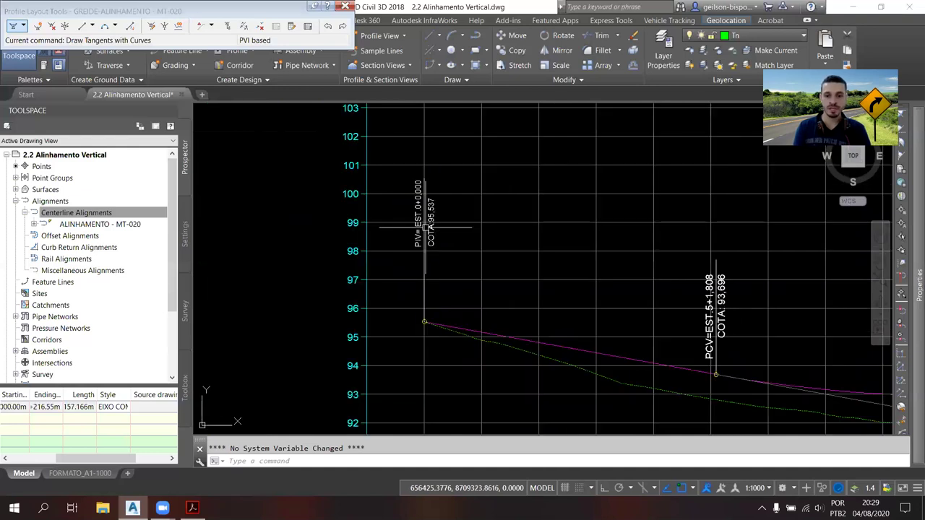
middle_click_drag(720, 380, 579, 322)
scroll(578, 322, "up", 4)
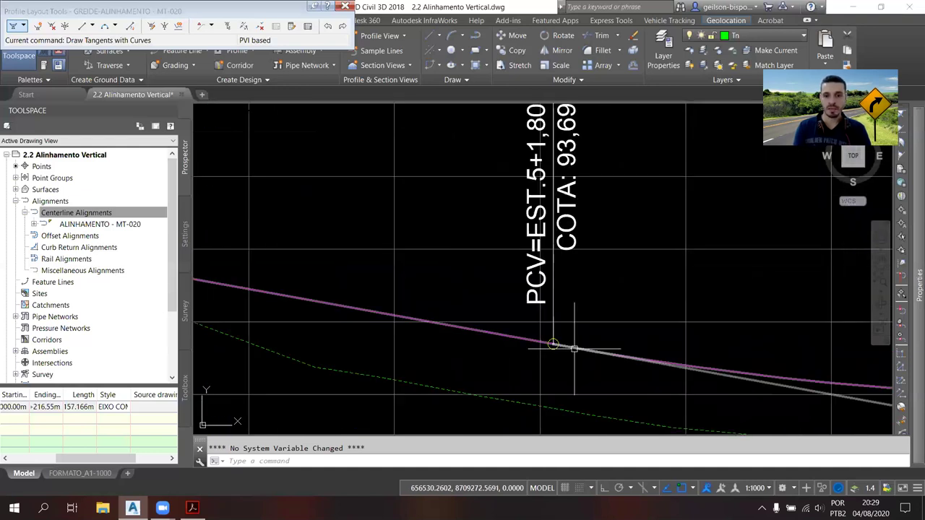
scroll(574, 349, "down", 4)
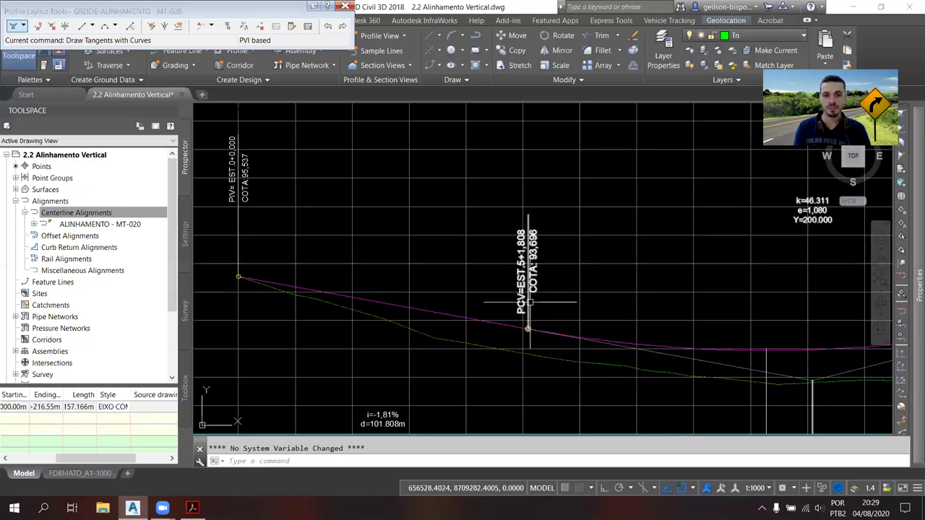
scroll(528, 263, "up", 4)
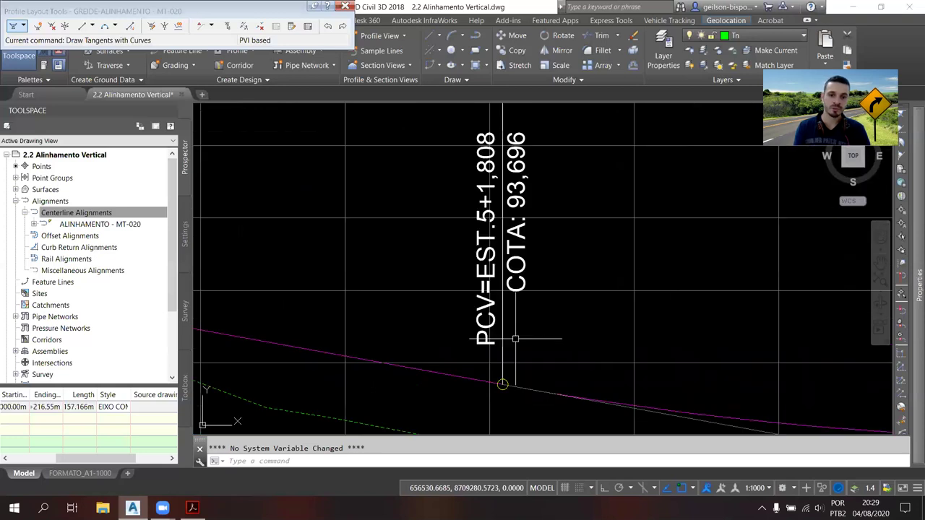
middle_click_drag(510, 318, 488, 340)
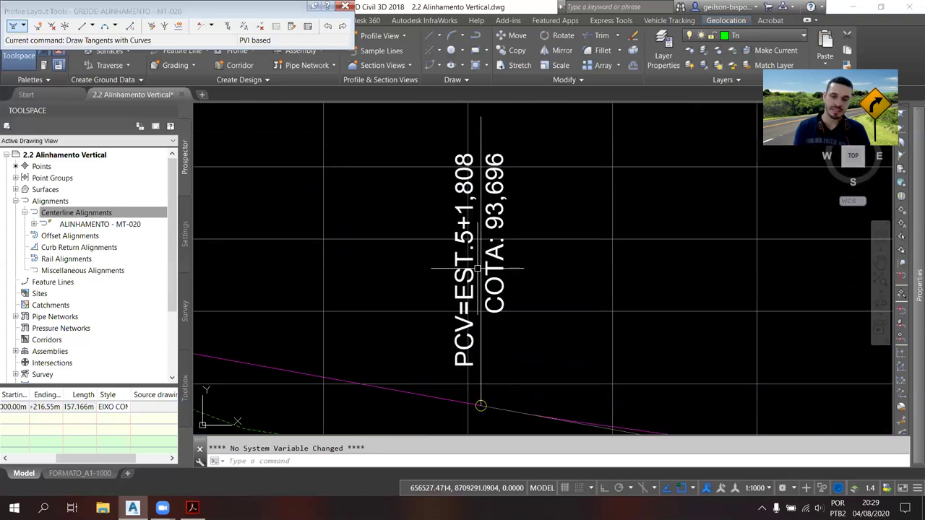
scroll(602, 353, "down", 2)
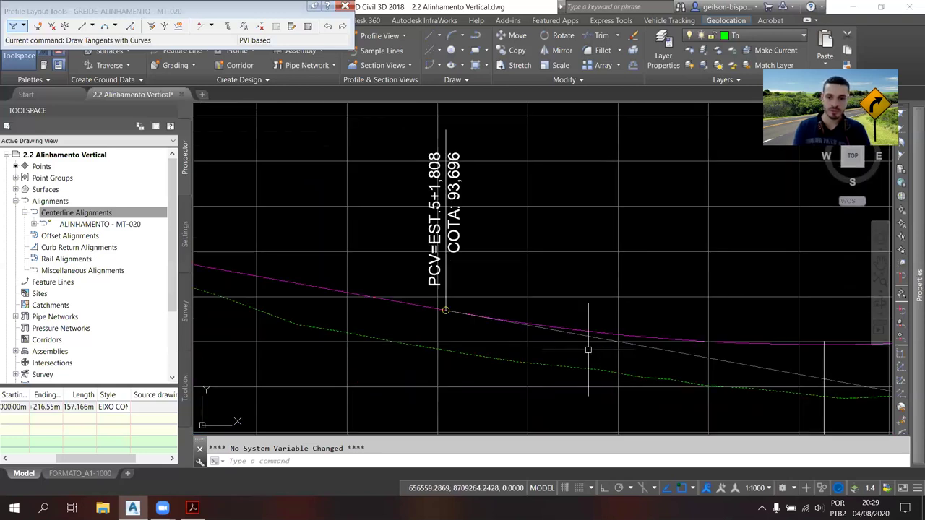
scroll(588, 350, "down", 2)
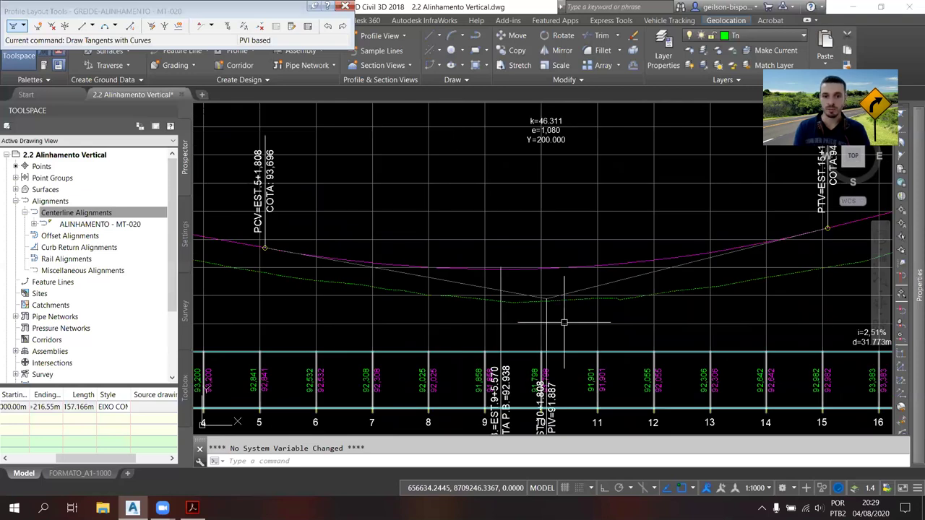
middle_click_drag(563, 322, 562, 250)
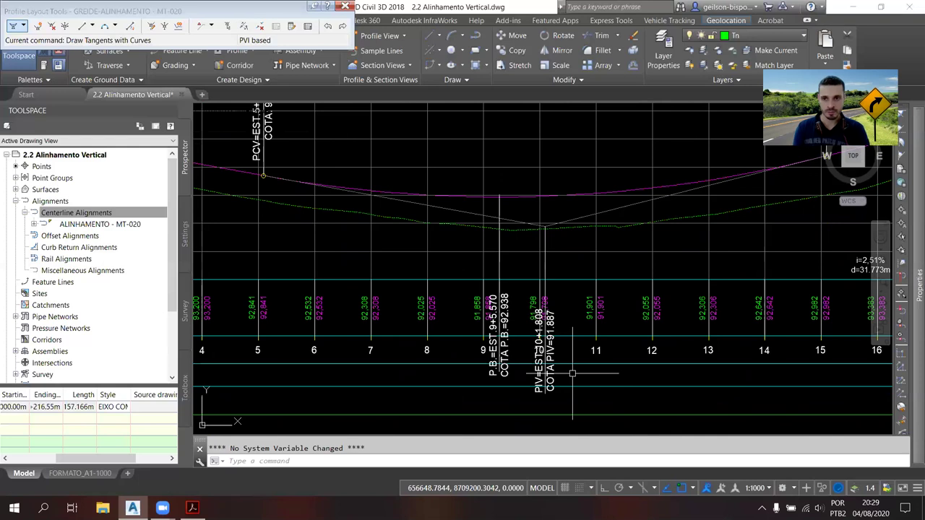
scroll(573, 373, "up", 2)
mouse_move(556, 266)
middle_mouse_down()
mouse_move(565, 268)
mouse_move(541, 211)
middle_mouse_up()
scroll(492, 364, "up", 4)
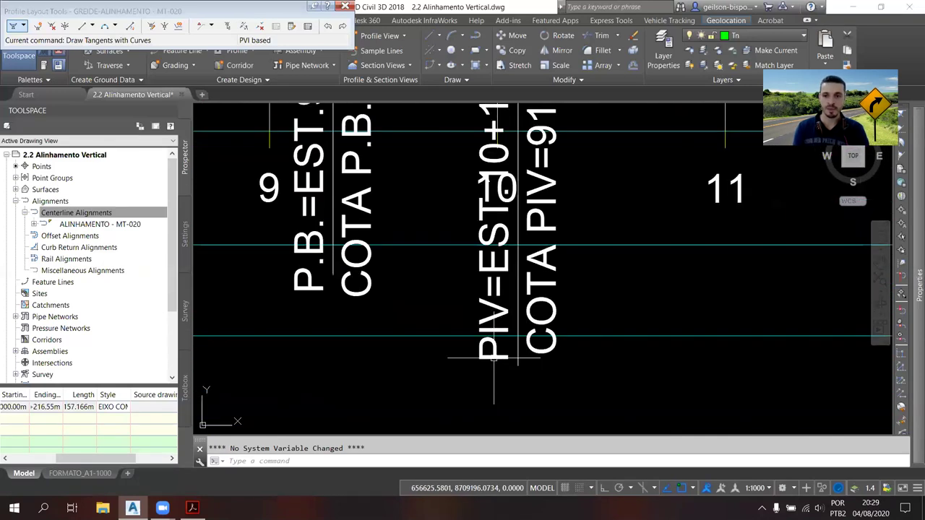
scroll(493, 358, "down", 2)
scroll(629, 404, "down", 2)
mouse_move(629, 405)
middle_mouse_down()
mouse_move(625, 371)
mouse_move(628, 418)
middle_mouse_up()
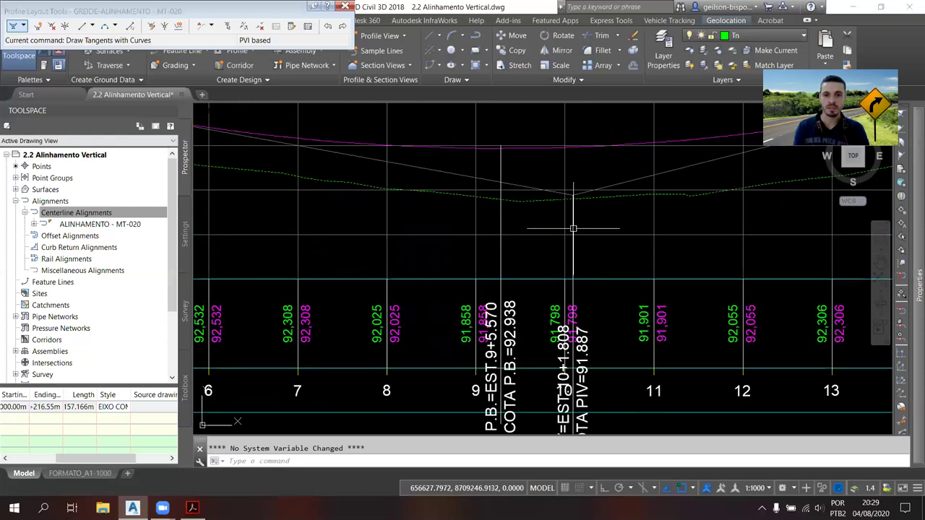
- Select the design profile and inspect the sag curve's PCV, PVI and PTV grips near station 10
left_click(623, 185)
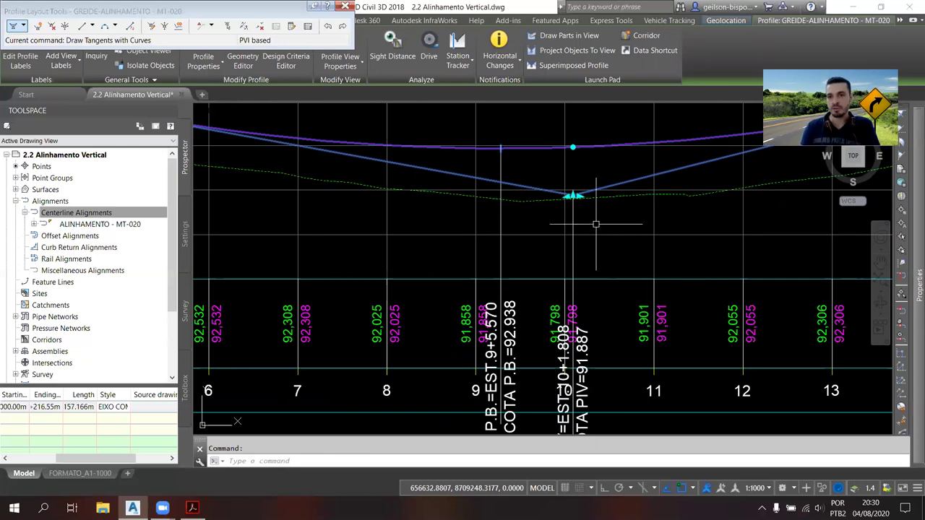
middle_click_drag(550, 160, 596, 188)
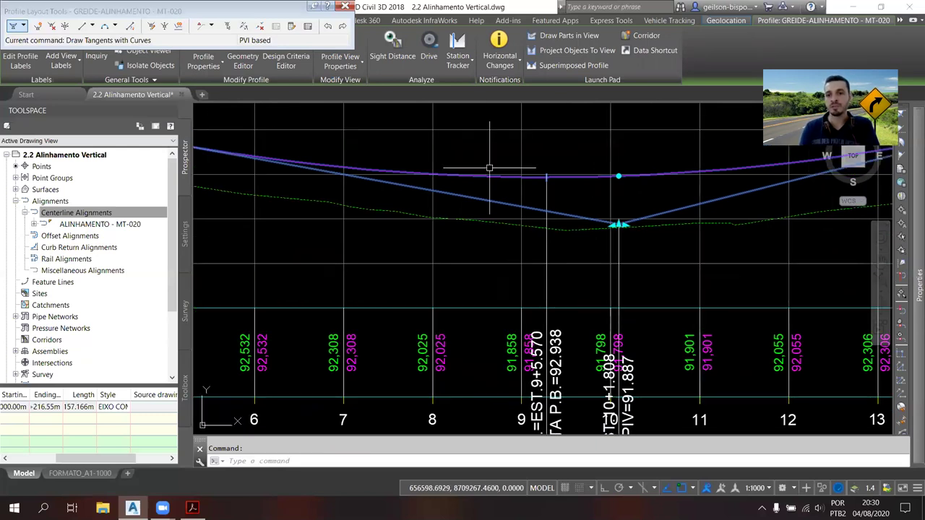
mouse_move(492, 183)
middle_mouse_down()
mouse_move(502, 202)
mouse_move(579, 222)
middle_mouse_up()
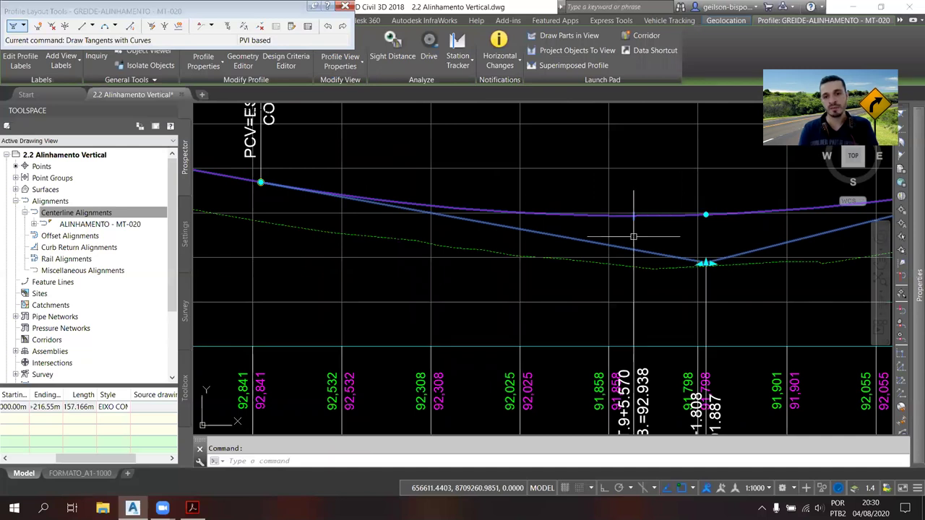
middle_click_drag(773, 220, 590, 245)
middle_click_drag(822, 220, 723, 241)
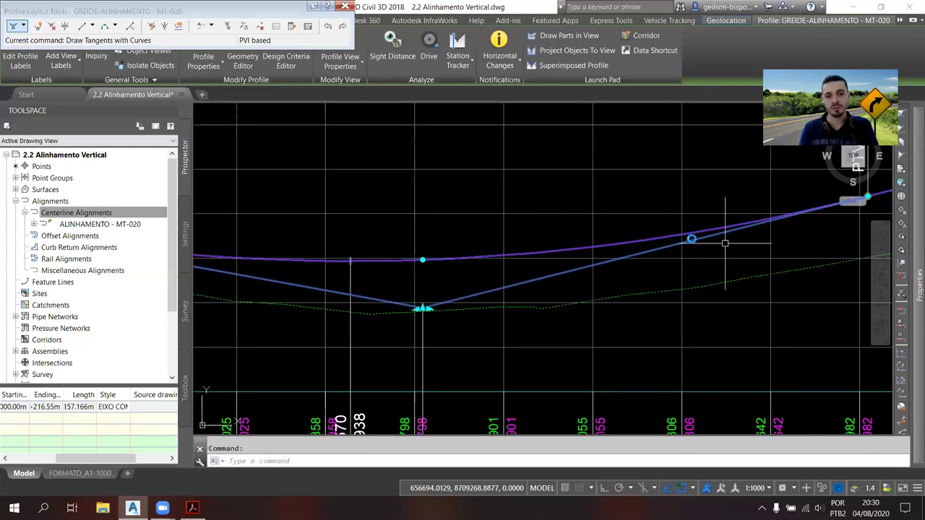
middle_click_drag(441, 256, 518, 237)
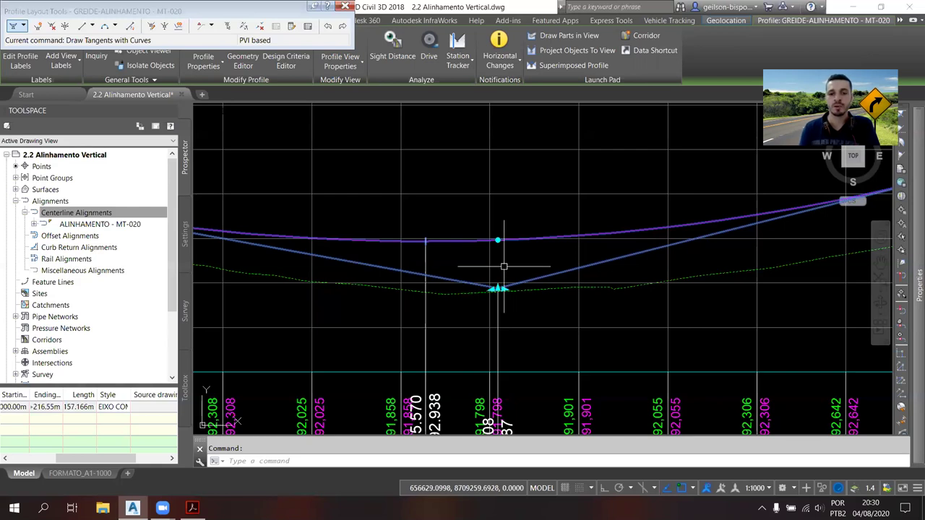
mouse_move(504, 267)
middle_mouse_down()
mouse_move(598, 274)
mouse_move(524, 261)
mouse_move(521, 112)
middle_mouse_up()
scroll(509, 354, "up", 2)
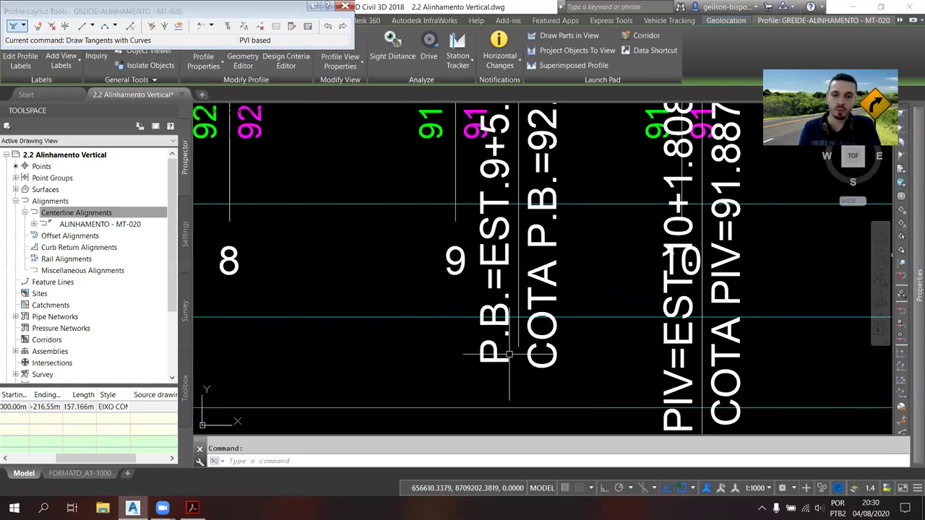
scroll(509, 354, "down", 2)
scroll(535, 318, "down", 1)
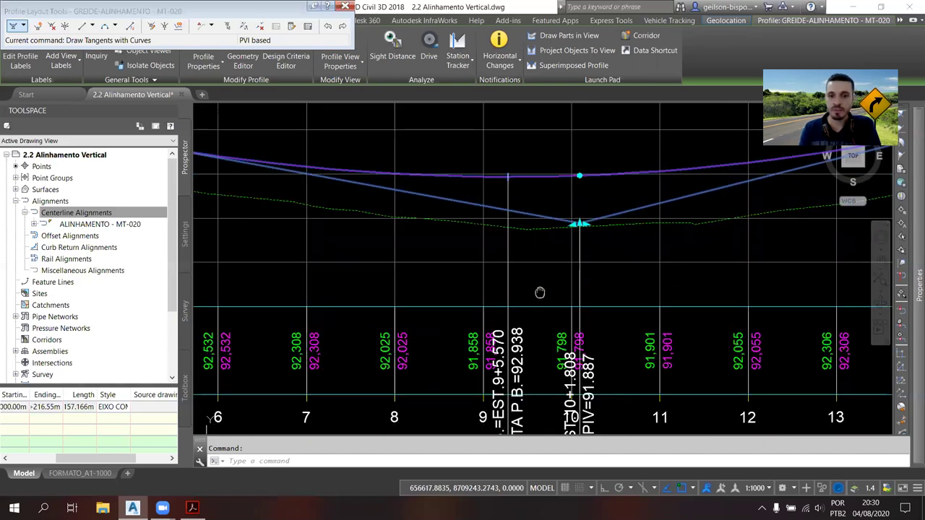
middle_click_drag(540, 292, 549, 348)
scroll(524, 233, "up", 2)
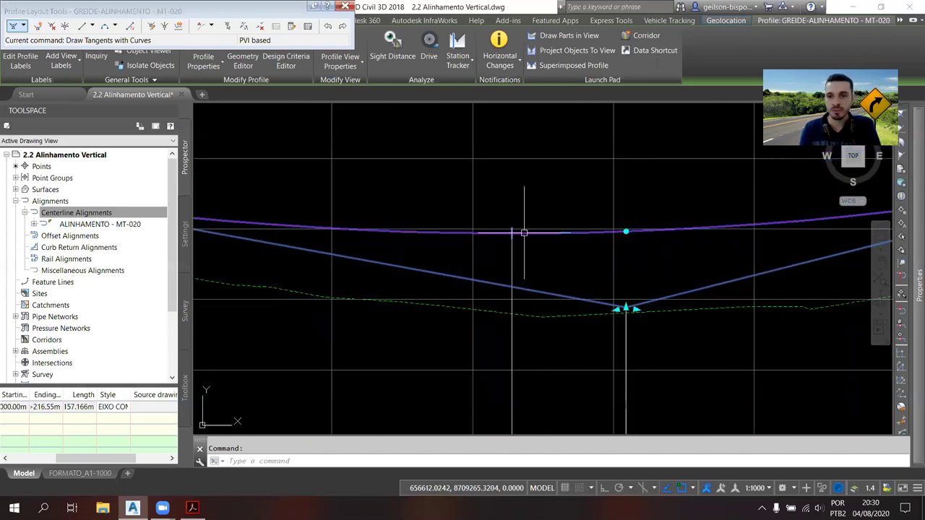
middle_click_drag(524, 233, 504, 241)
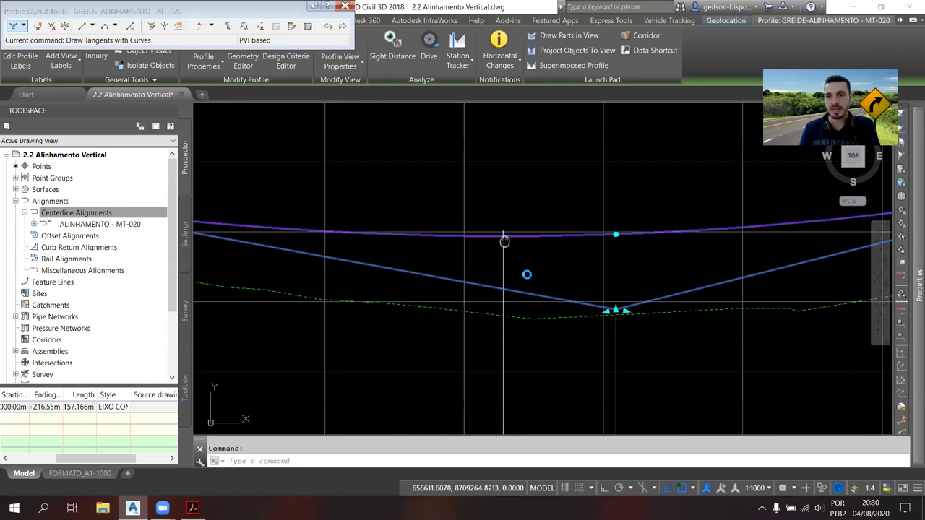
scroll(529, 277, "down", 4)
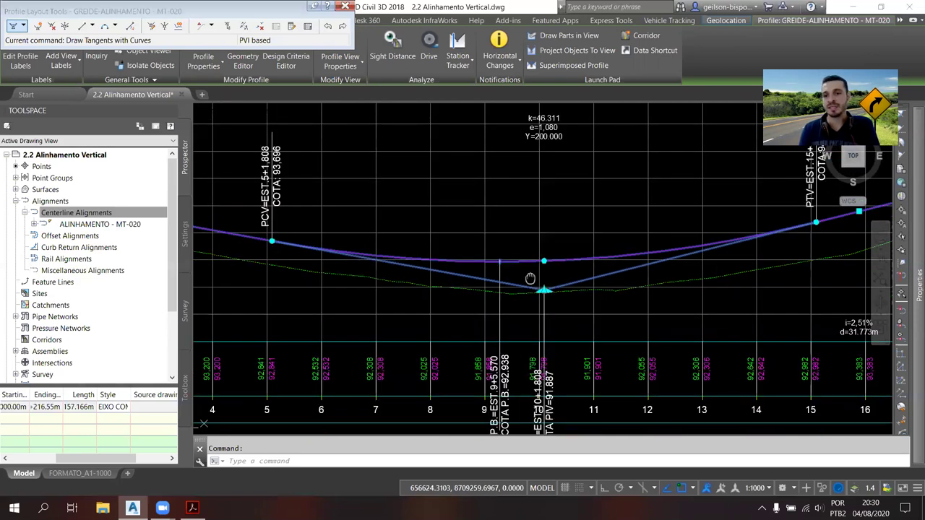
scroll(530, 278, "up", 4)
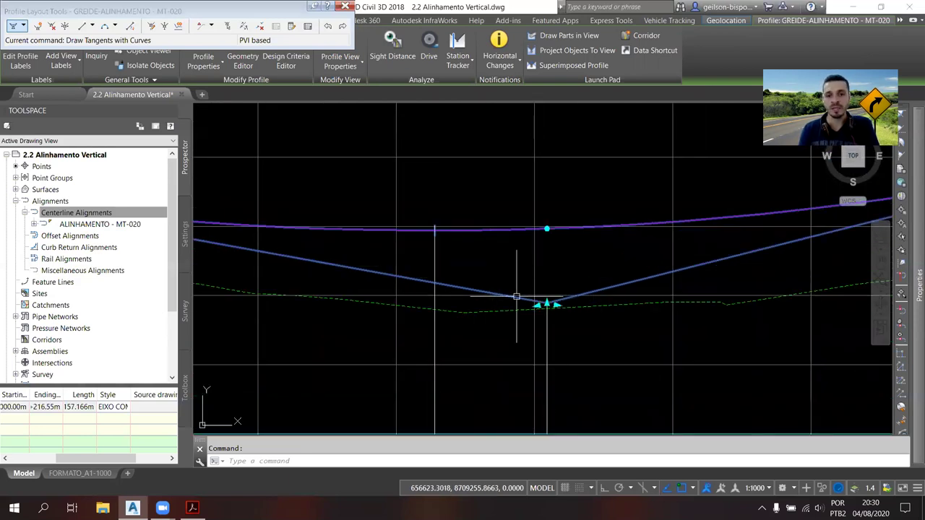
scroll(507, 264, "down", 4)
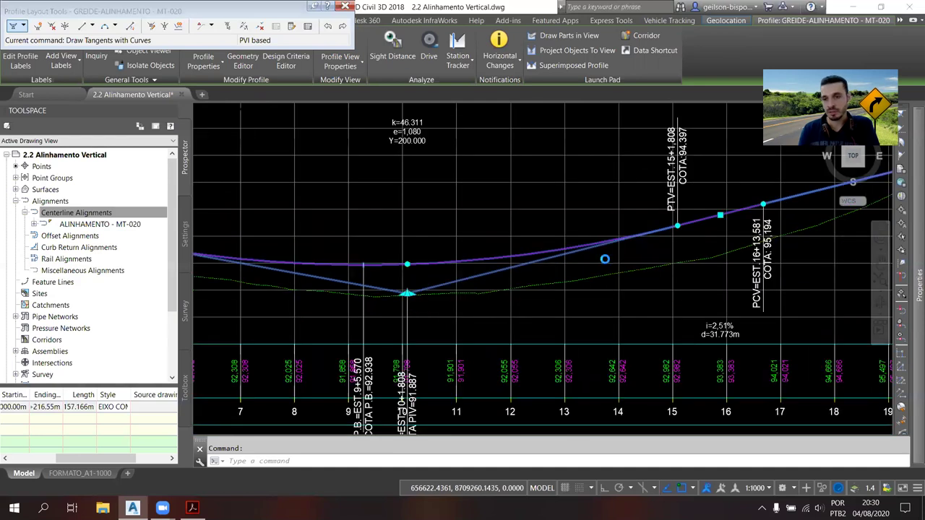
mouse_move(912, 191)
middle_mouse_down()
mouse_move(705, 214)
mouse_move(697, 273)
mouse_move(621, 305)
middle_mouse_up()
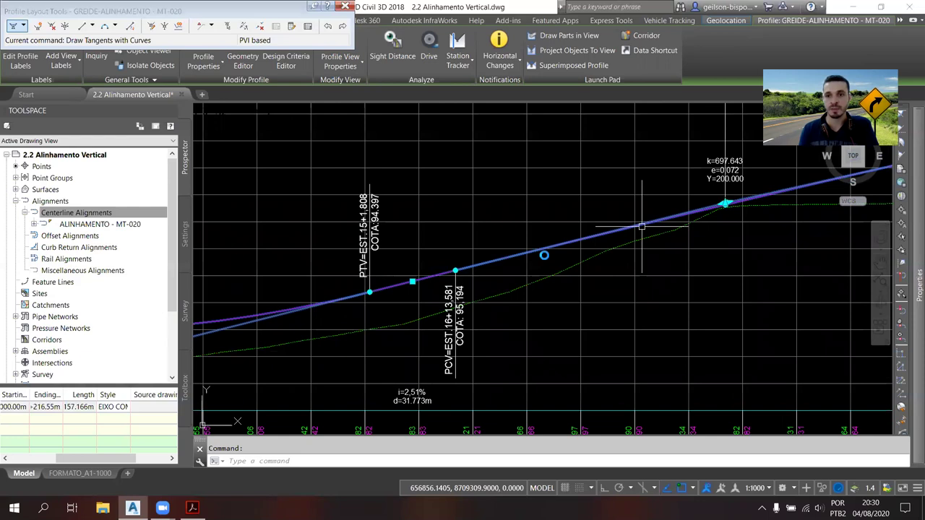
scroll(545, 254, "down", 2)
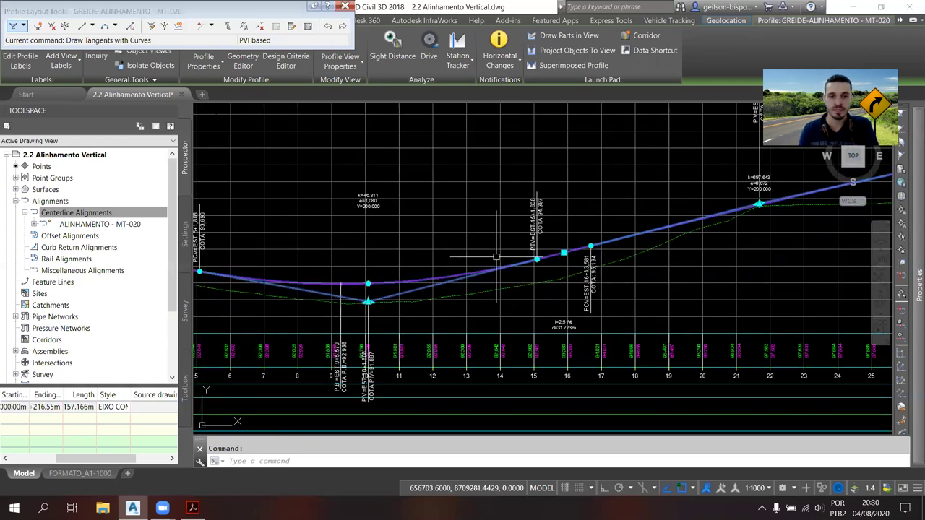
scroll(365, 297, "up", 3)
scroll(365, 297, "up", 3)
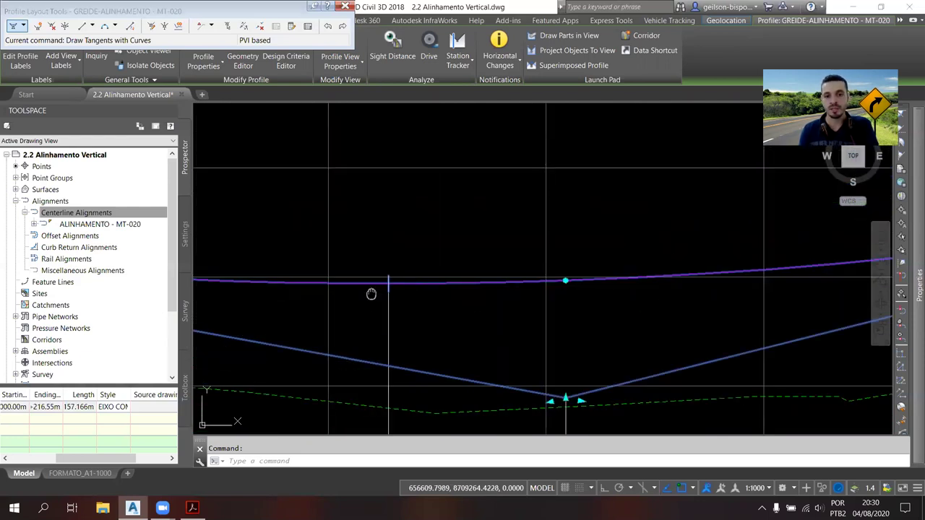
middle_click_drag(393, 303, 448, 298)
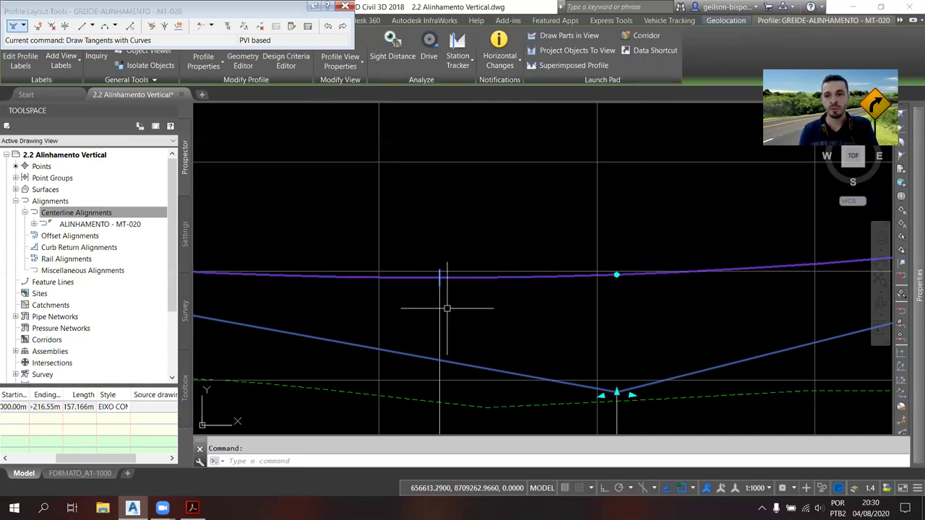
scroll(510, 307, "down", 2)
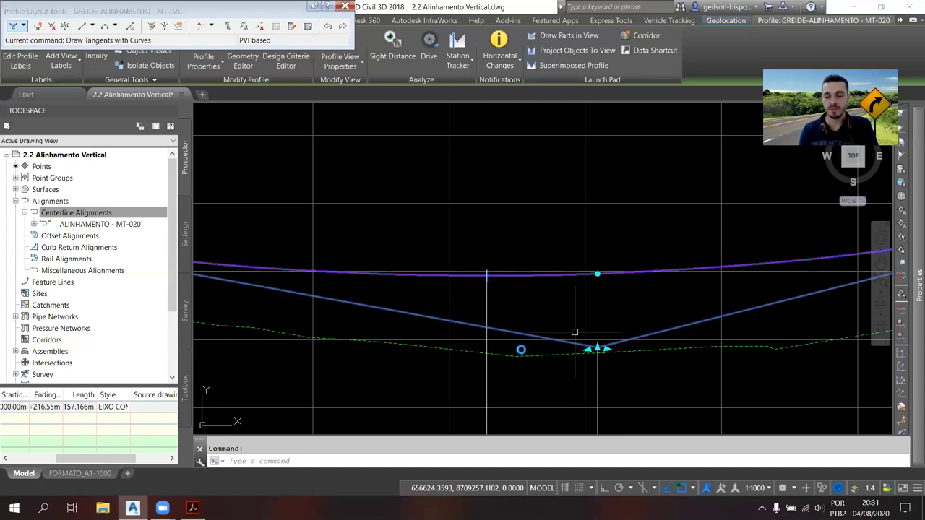
scroll(574, 333, "down", 3)
mouse_move(552, 310)
middle_mouse_down()
mouse_move(392, 311)
mouse_move(420, 323)
middle_mouse_up()
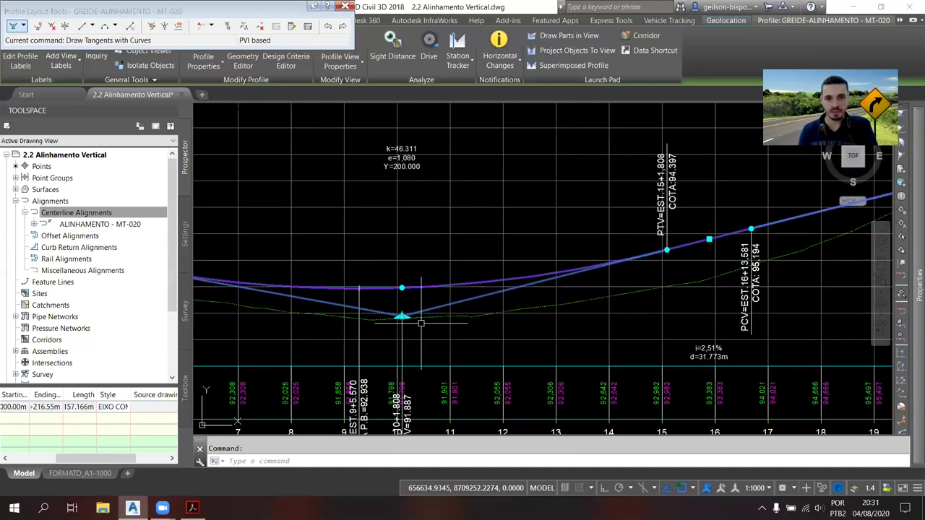
scroll(395, 148, "up", 2)
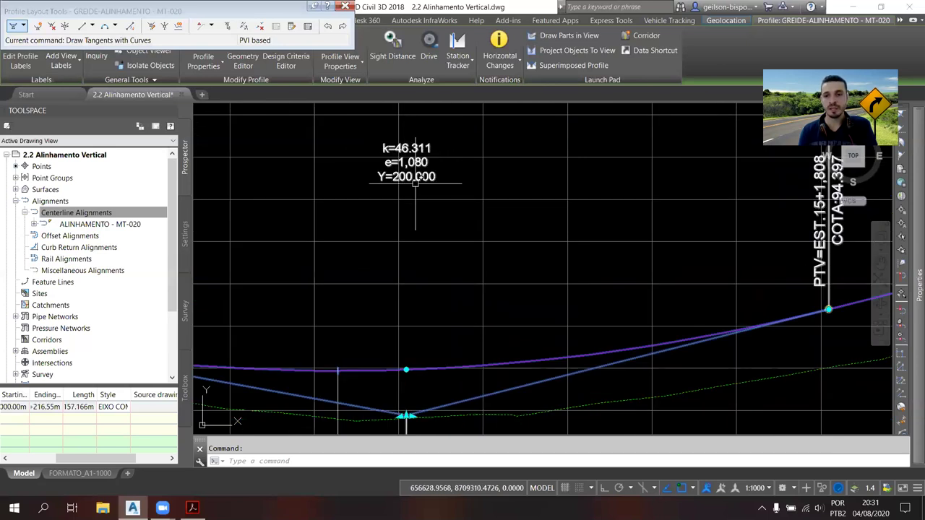
scroll(427, 228, "down", 2)
scroll(427, 228, "up", 2)
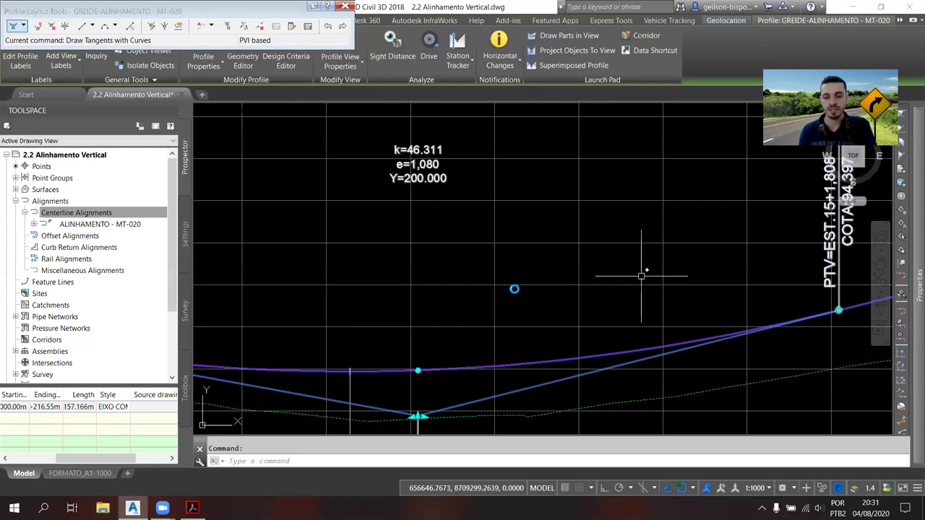
scroll(641, 275, "down", 5)
scroll(503, 309, "up", 5)
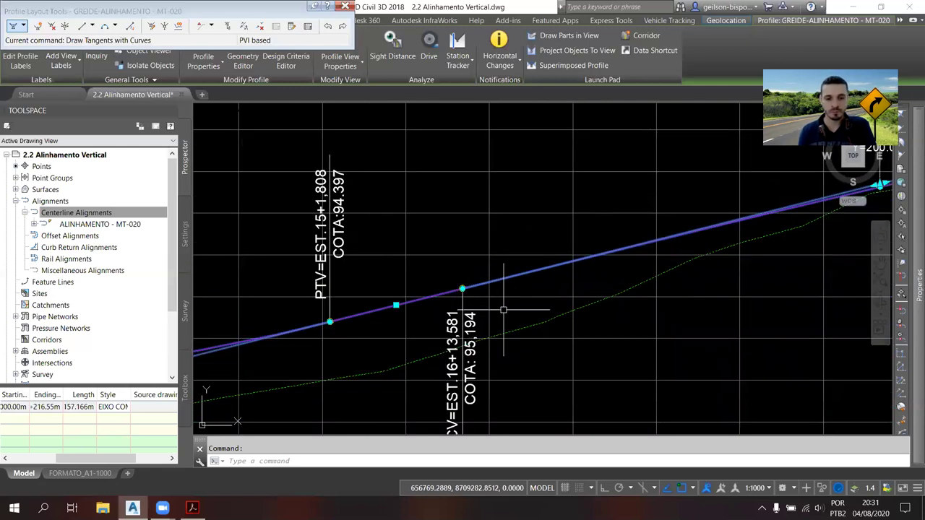
scroll(503, 309, "down", 2)
middle_click_drag(504, 309, 495, 233)
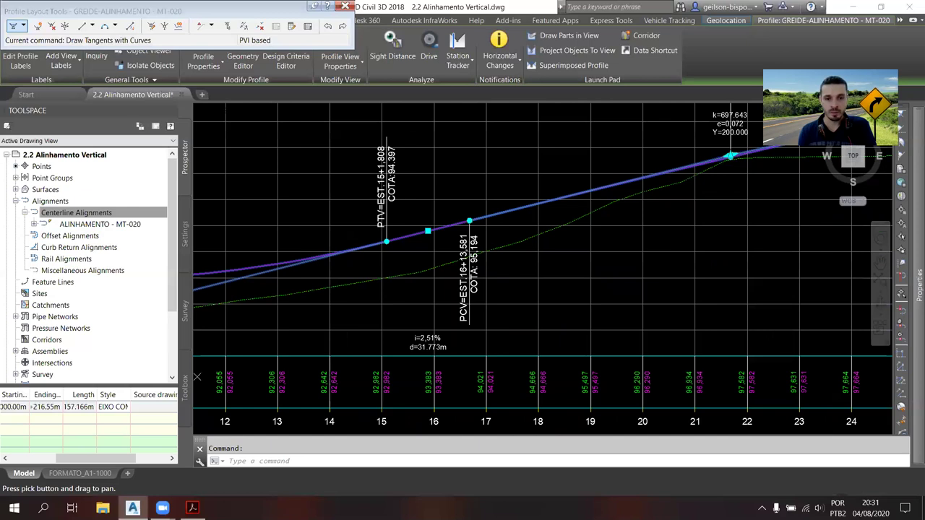
scroll(620, 412, "up", 2)
middle_click_drag(620, 412, 722, 440)
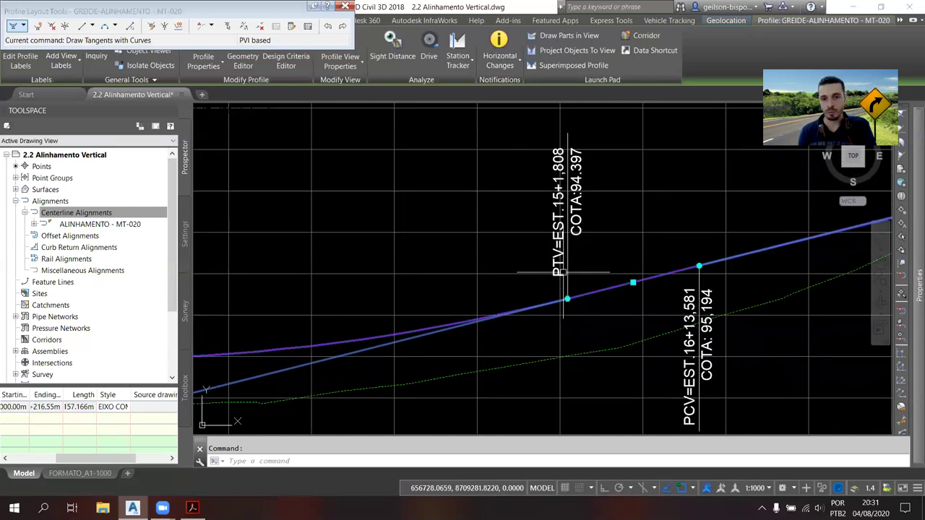
scroll(567, 271, "up", 2)
scroll(568, 270, "down", 1)
mouse_move(771, 434)
middle_mouse_down()
mouse_move(569, 343)
mouse_move(537, 281)
middle_mouse_up()
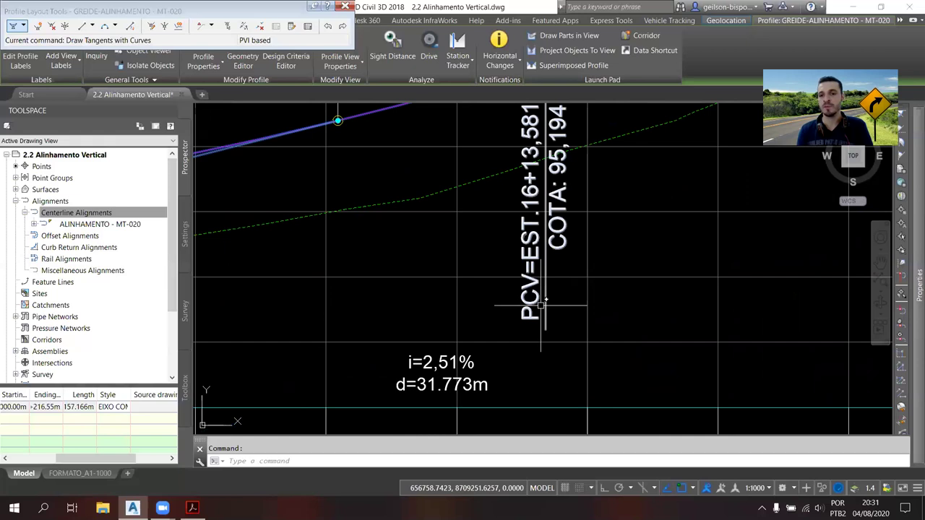
scroll(539, 300, "down", 4)
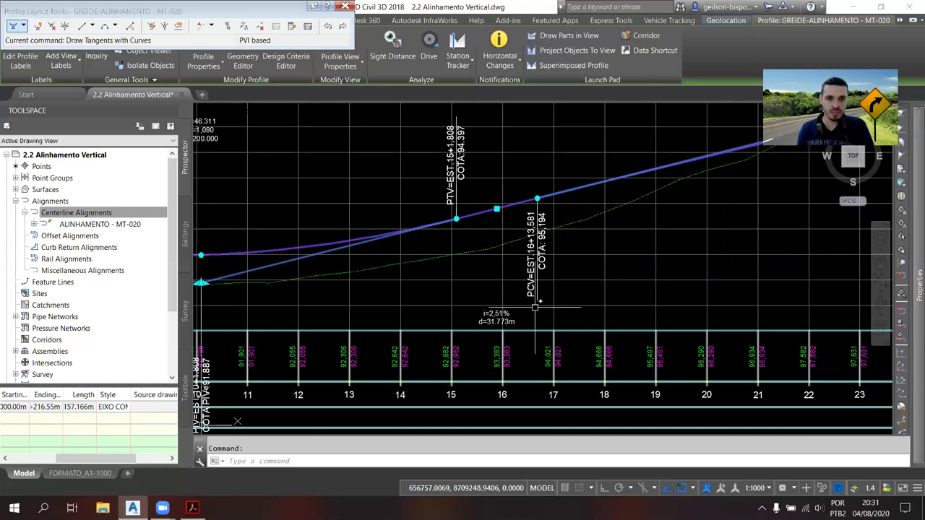
scroll(535, 307, "down", 2)
scroll(326, 345, "down", 2)
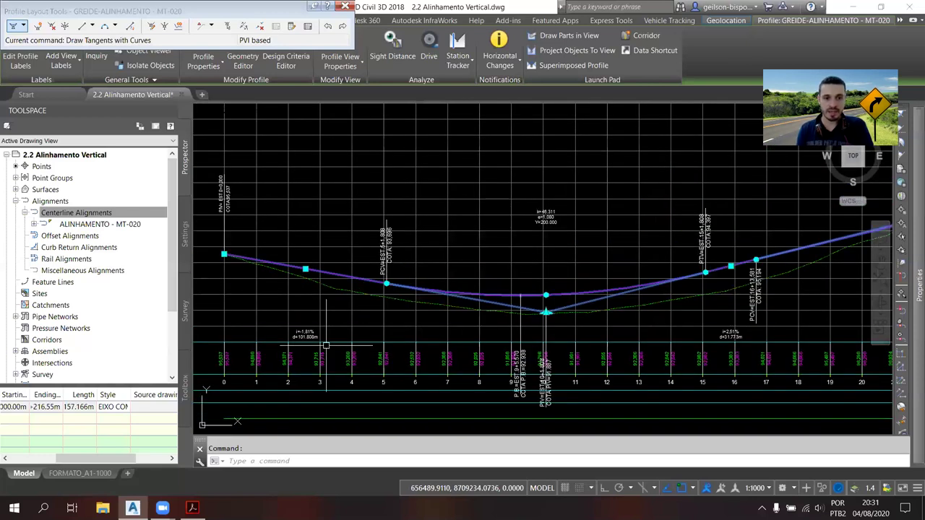
scroll(326, 345, "up", 4)
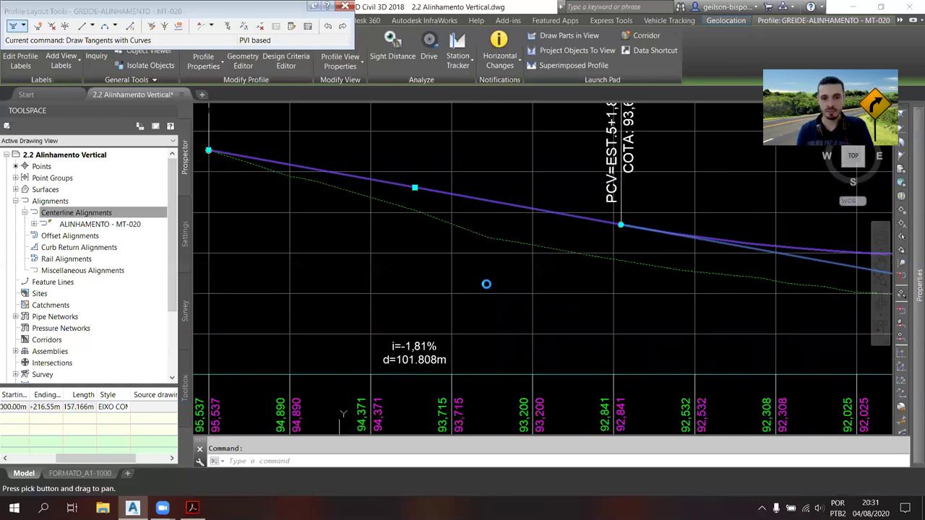
middle_click_drag(231, 189, 355, 229)
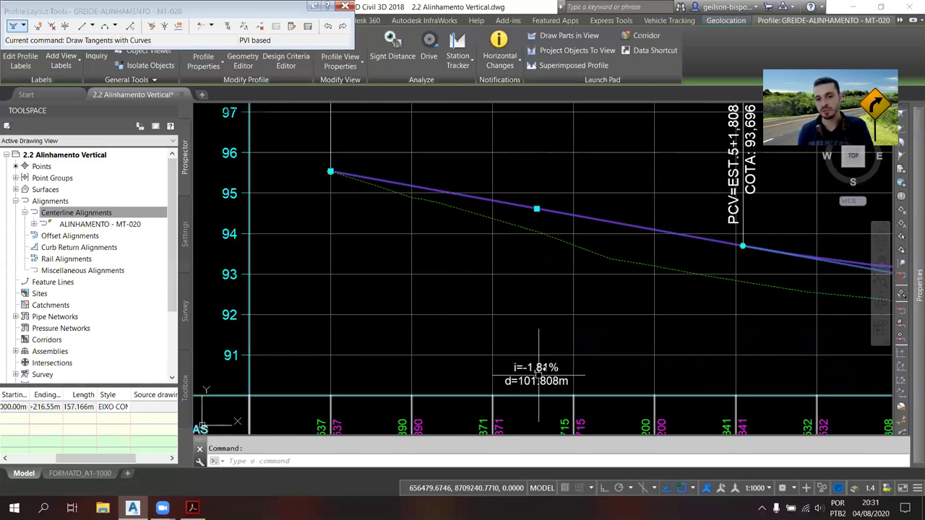
scroll(537, 368, "up", 4)
scroll(540, 359, "down", 2)
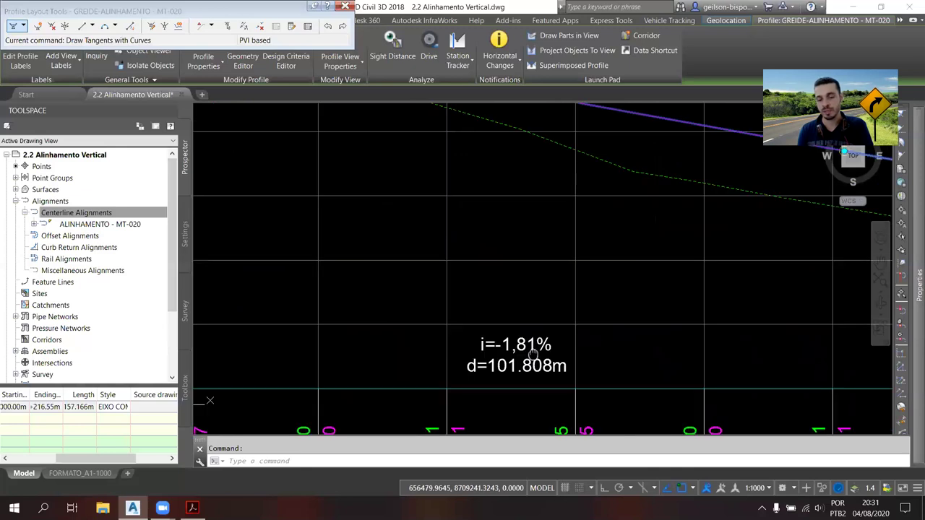
middle_click_drag(534, 354, 532, 353)
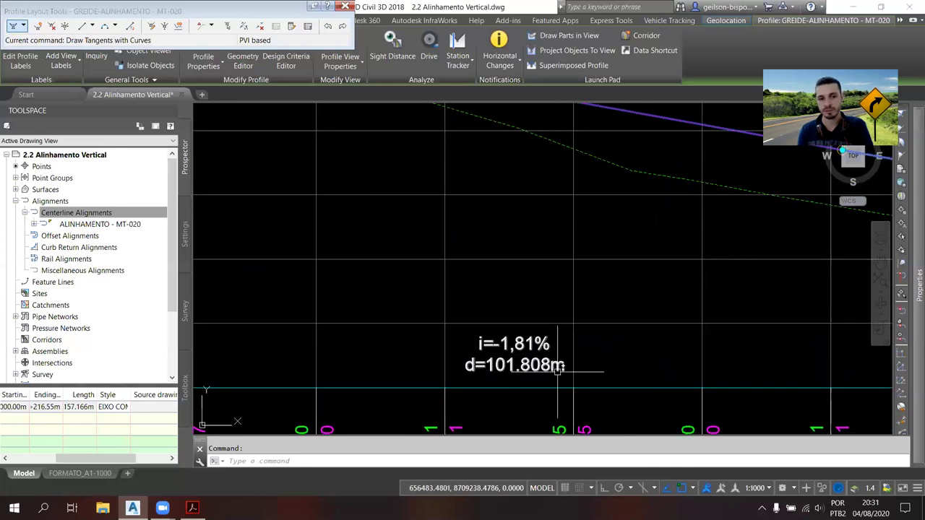
middle_click(488, 350)
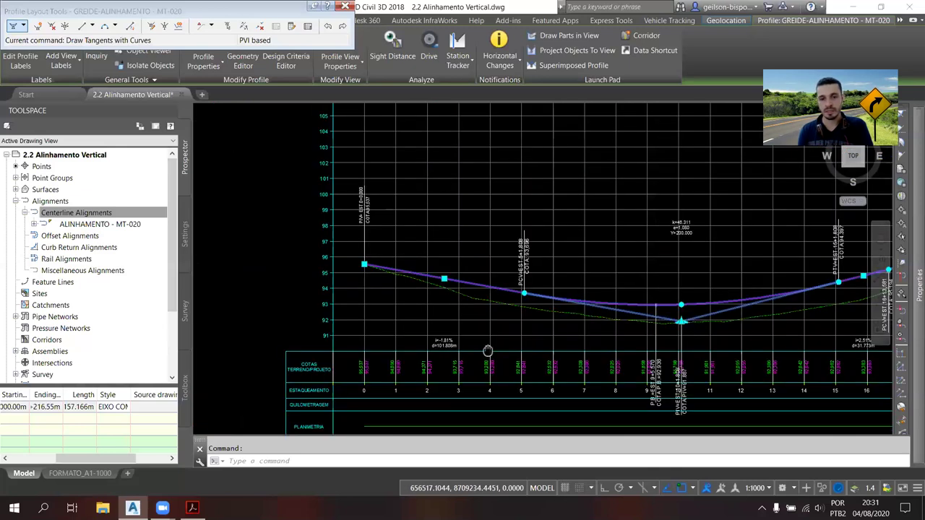
middle_click_drag(488, 351, 168, 301)
scroll(556, 295, "up", 4)
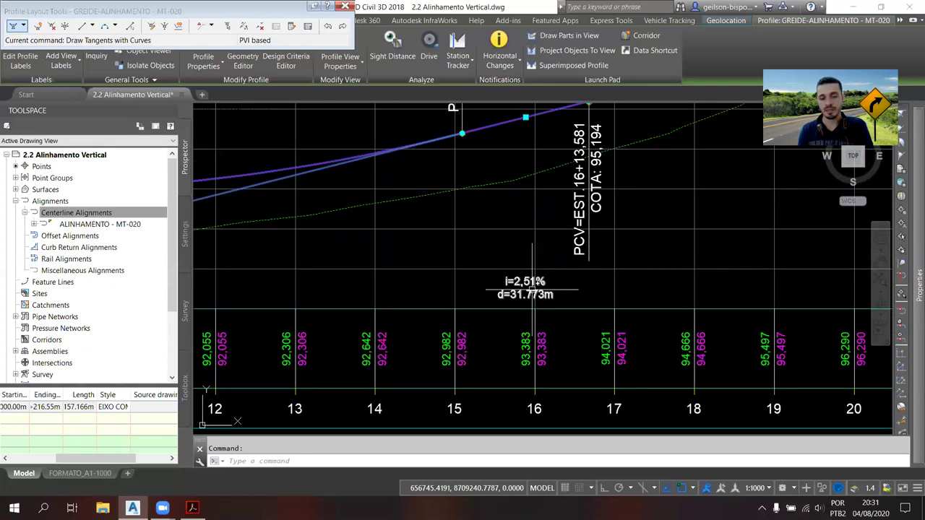
scroll(533, 289, "up", 2)
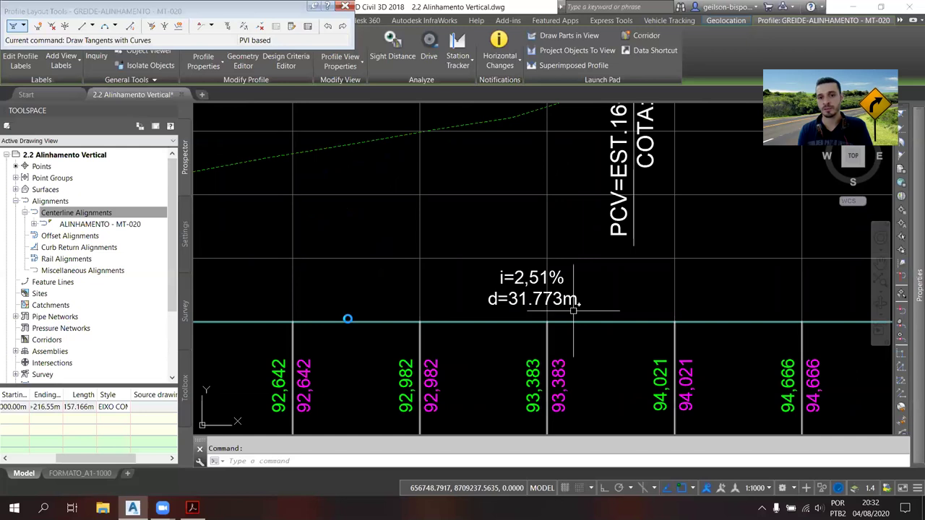
scroll(422, 320, "down", 4)
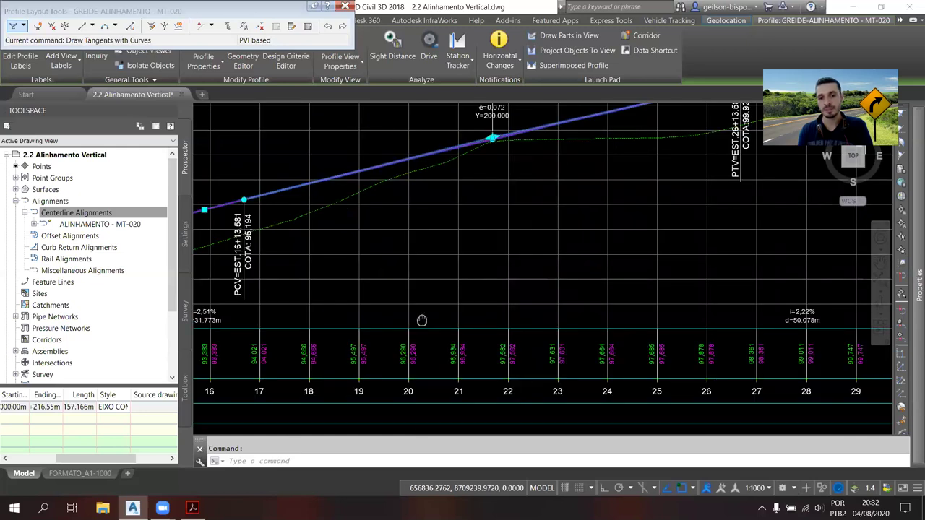
scroll(544, 266, "up", 2)
middle_click_drag(544, 266, 610, 250)
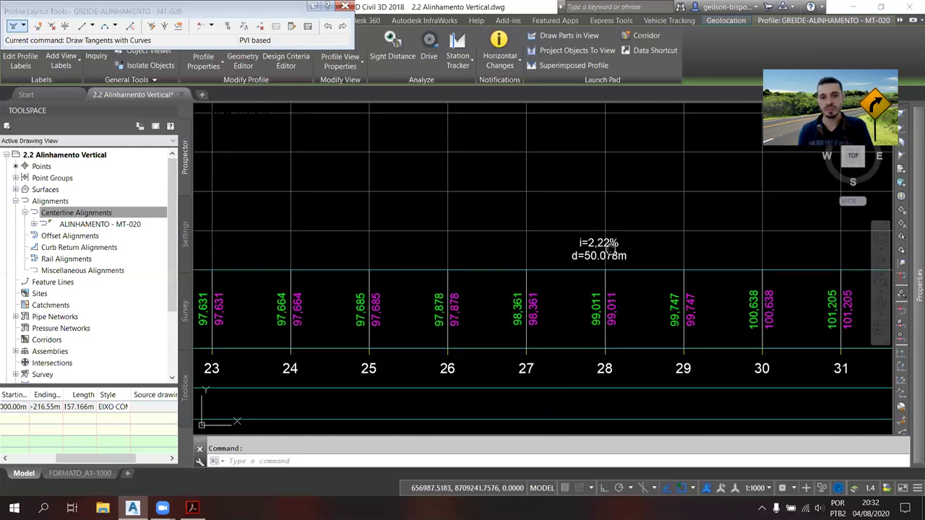
scroll(509, 260, "down", 4)
scroll(509, 260, "down", 2)
middle_click_drag(509, 260, 471, 260)
scroll(607, 354, "up", 6)
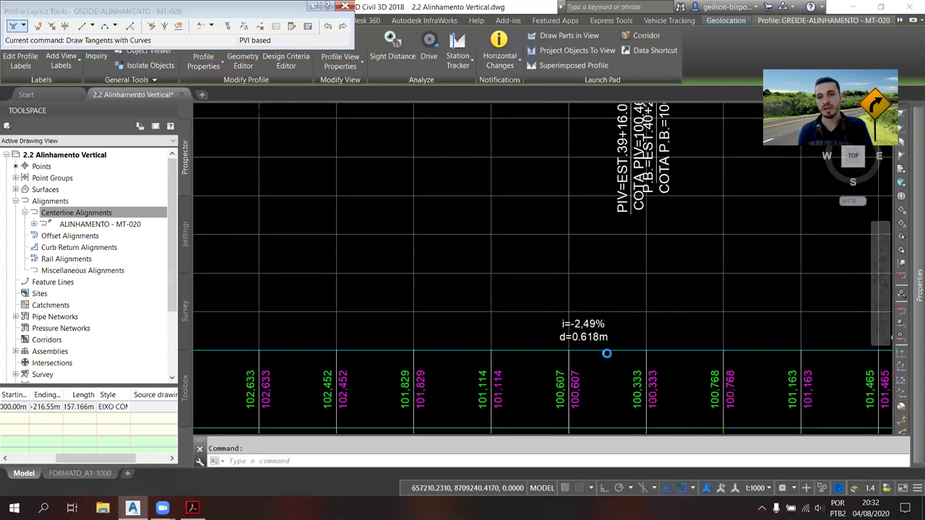
scroll(611, 337, "down", 2)
scroll(612, 338, "down", 1)
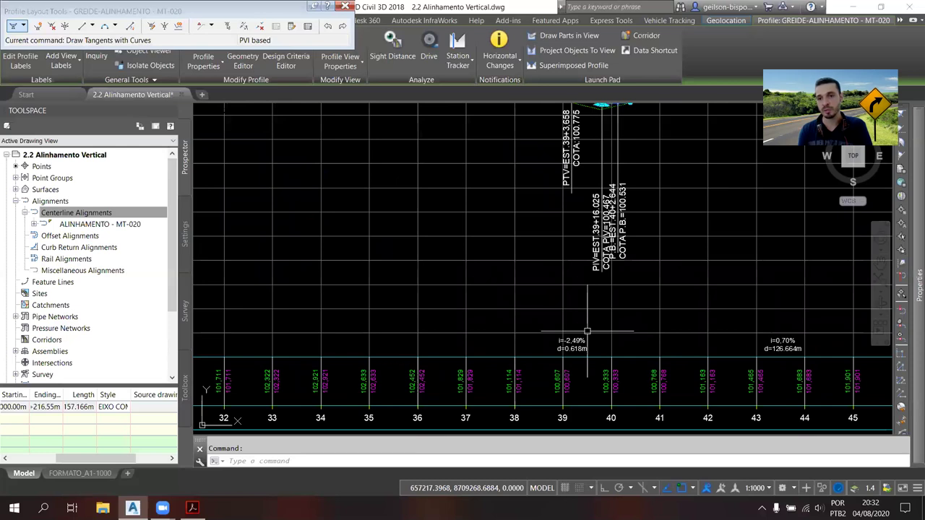
scroll(596, 230, "up", 1)
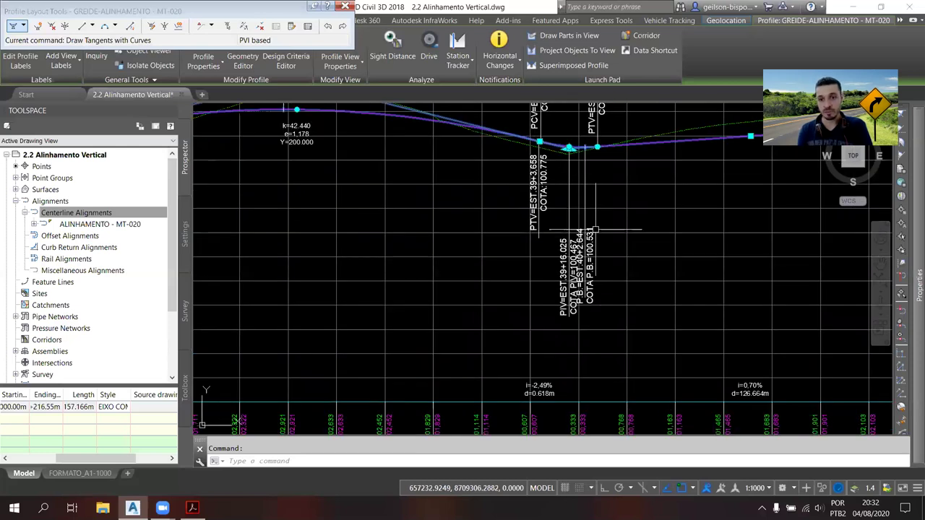
middle_click_drag(596, 230, 381, 358)
scroll(623, 279, "down", 2)
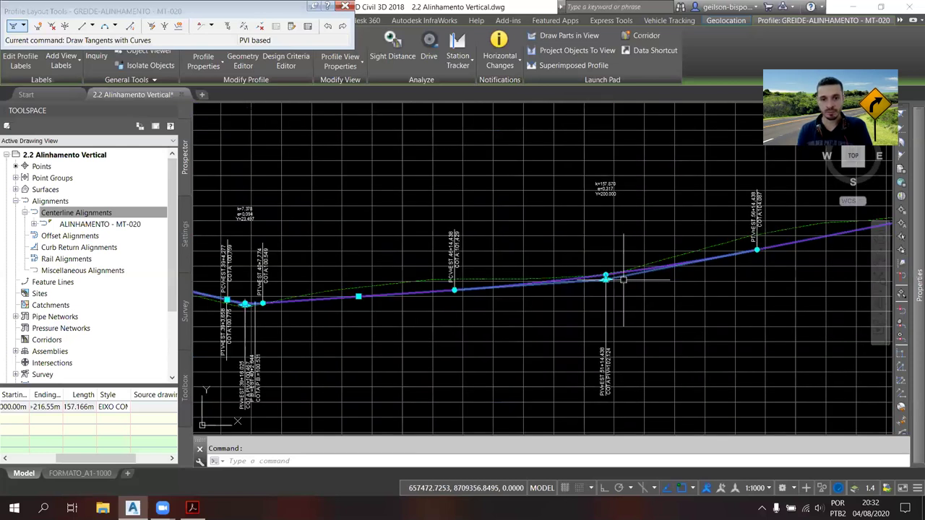
scroll(623, 279, "up", 3)
- Raise a PVI so the sag curve near EST.39–40 reads k=7.155, then grab the crest PVI near station 34
left_click(534, 292)
scroll(534, 281, "up", 2)
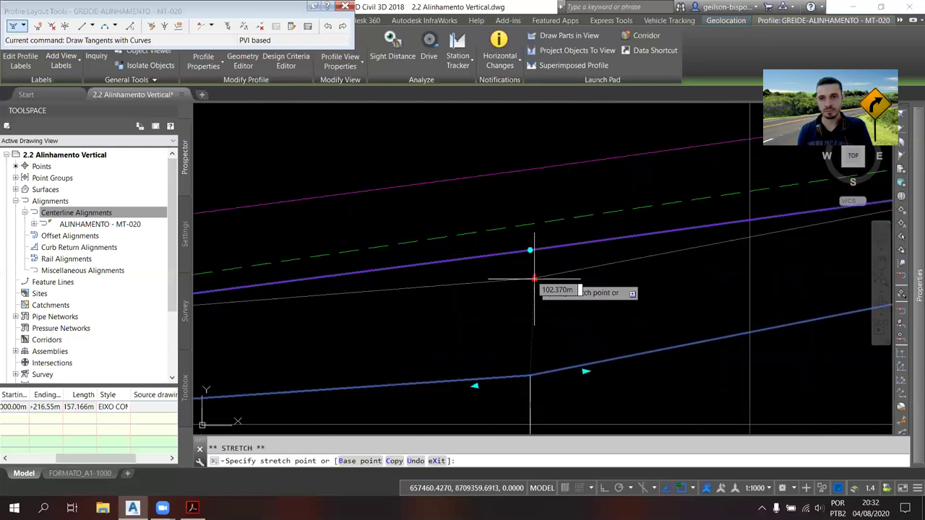
left_click(534, 279)
middle_click_drag(532, 279, 657, 307)
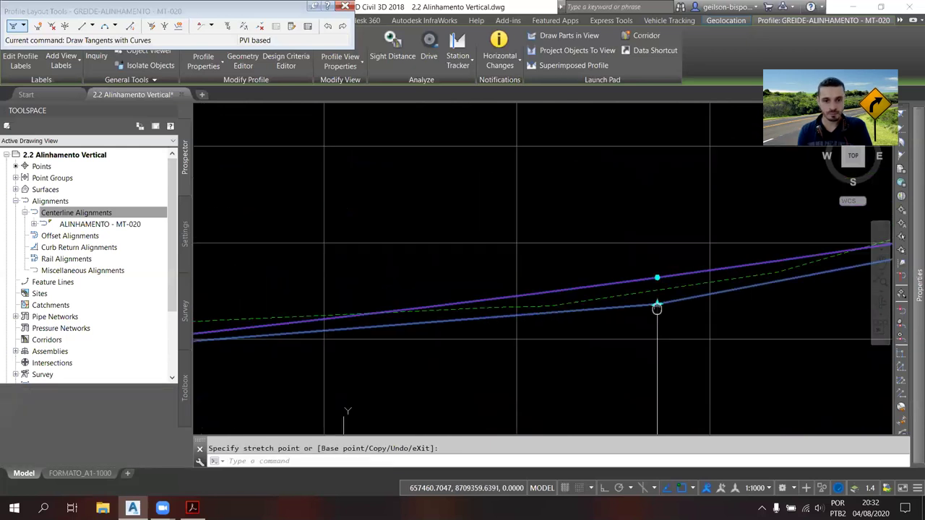
scroll(657, 307, "down", 3)
scroll(535, 332, "up", 3)
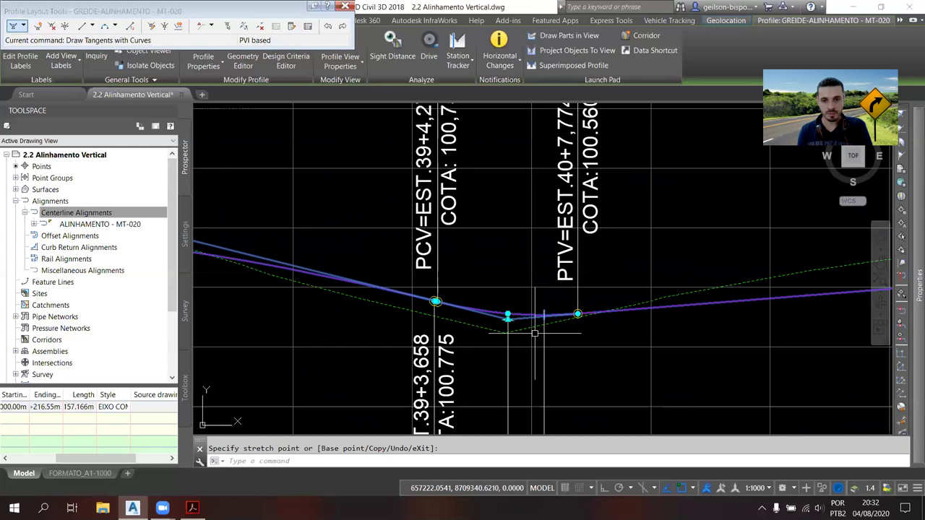
scroll(535, 332, "up", 2)
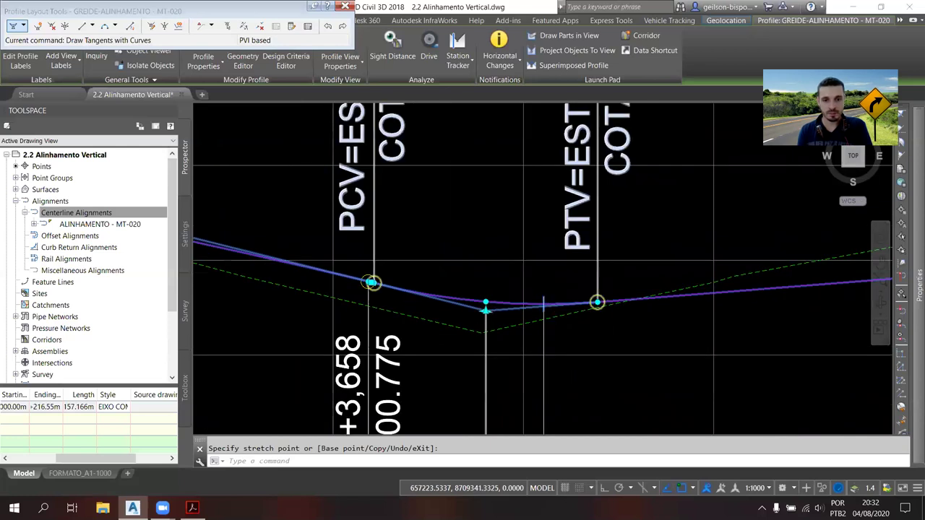
scroll(544, 303, "down", 4)
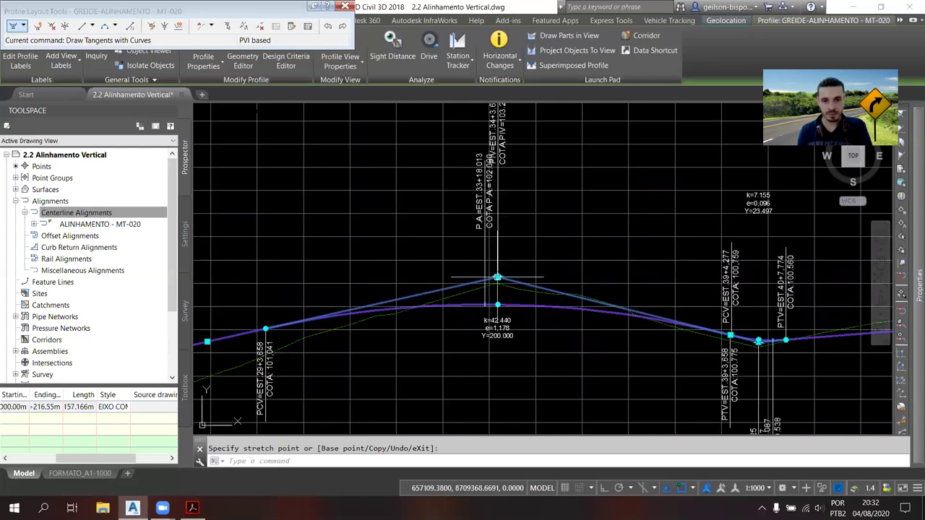
left_click(497, 276)
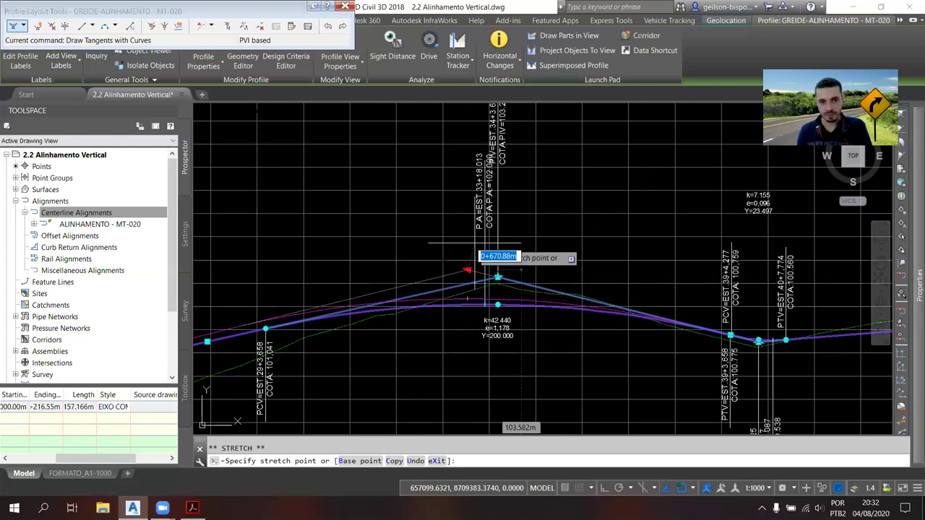
middle_click_drag(445, 254, 481, 252)
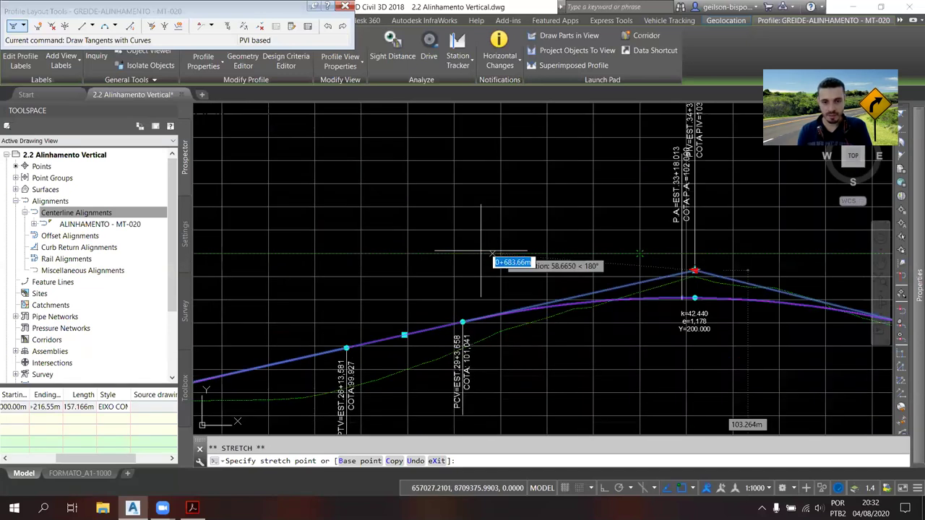
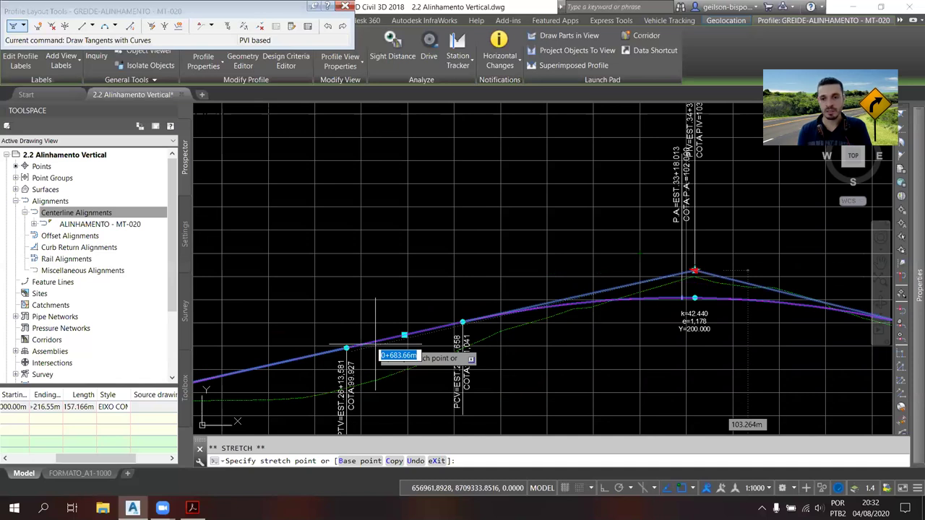
- Stretch the crest PVI of the GREIDE-ALINHAMENTO design profile to a new position
middle_click_drag(668, 291, 664, 266)
scroll(664, 266, "up", 6)
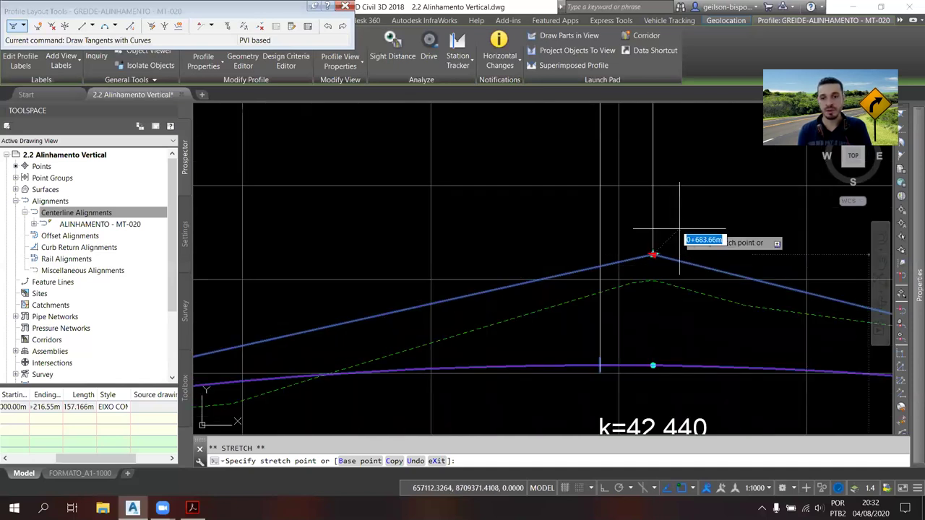
left_click(653, 254)
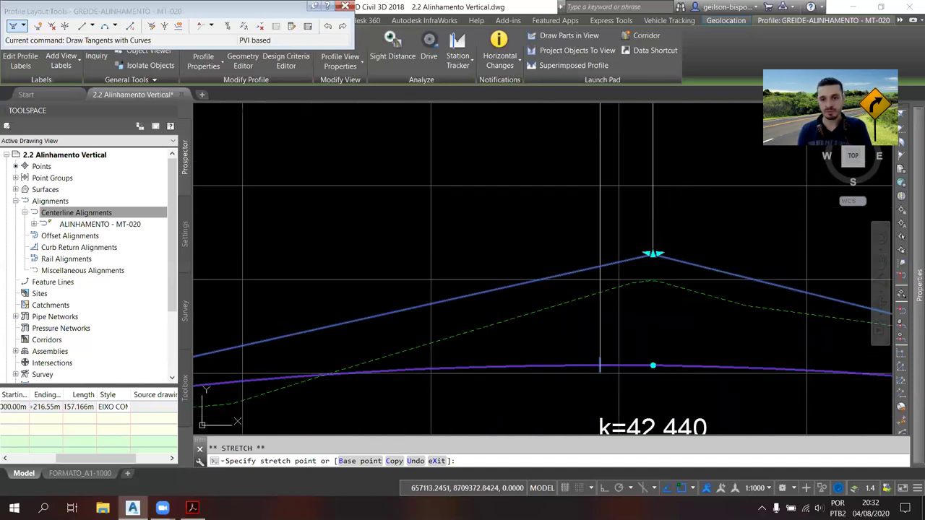
- Zoom and pan the profile view over to the low-point vertical curve
middle_click(344, 211)
scroll(584, 264, "down", 5)
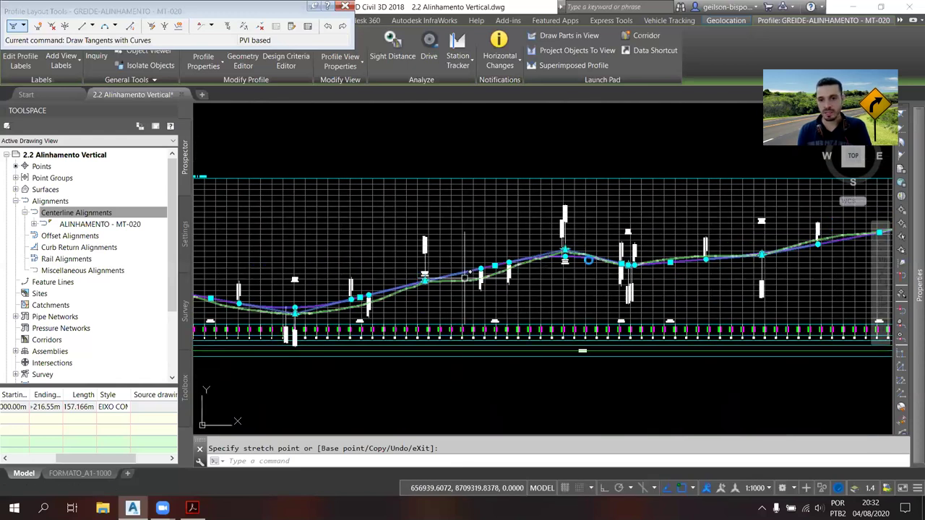
scroll(522, 284, "up", 2)
middle_click_drag(522, 284, 551, 243)
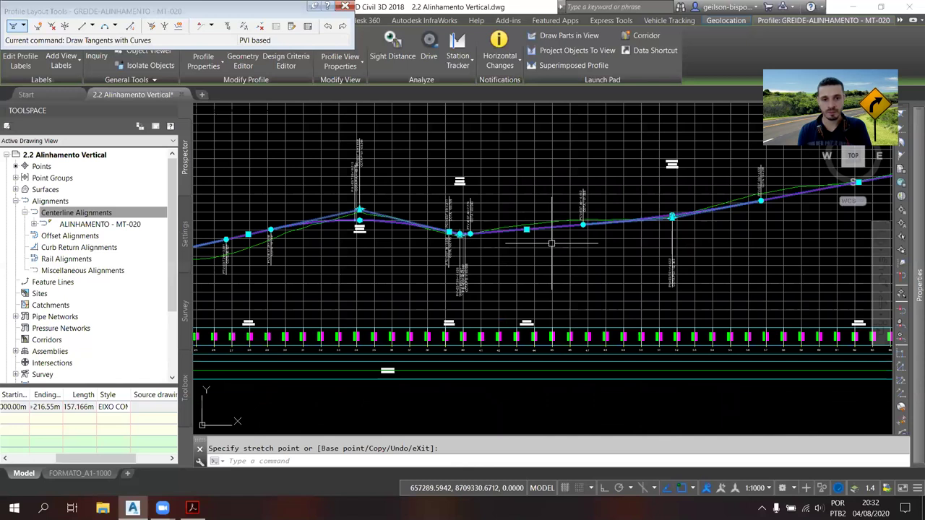
scroll(469, 230, "up", 4)
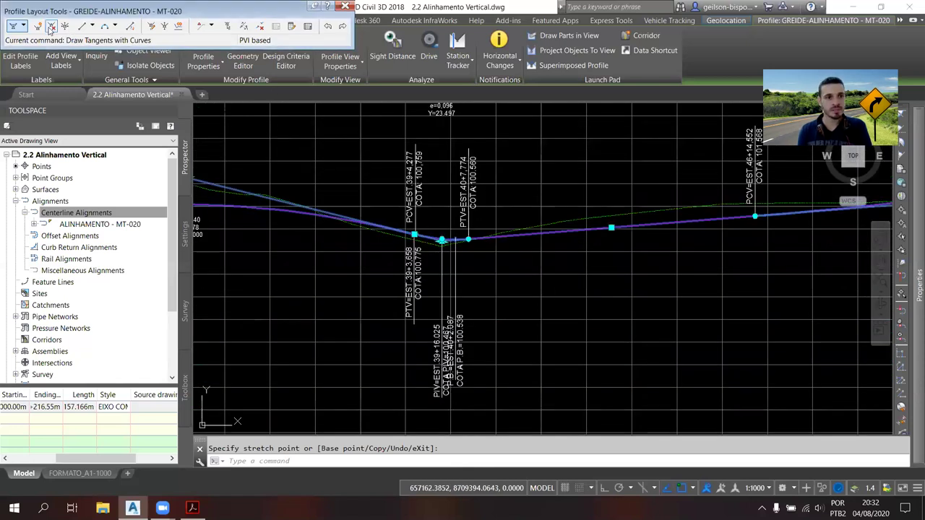
- Delete the sag PVI near EST 39+16 with Delete PVI, then view stations 42 to 65
left_click(50, 27)
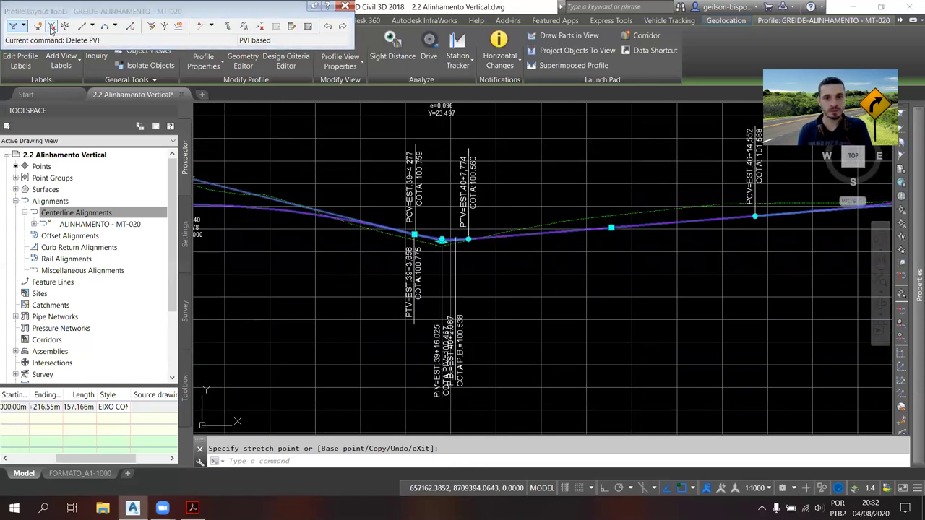
left_click(441, 239)
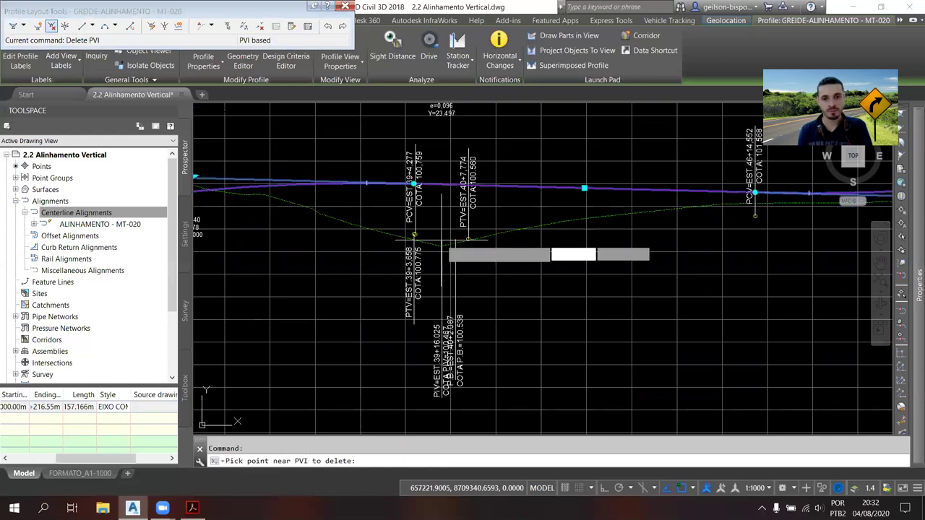
scroll(446, 261, "down", 3)
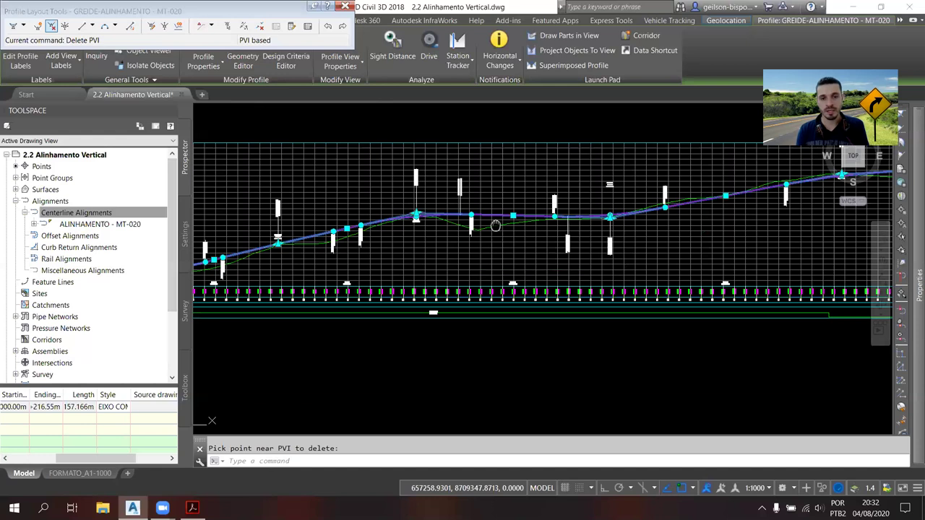
middle_click_drag(493, 223, 409, 253)
scroll(567, 259, "up", 4)
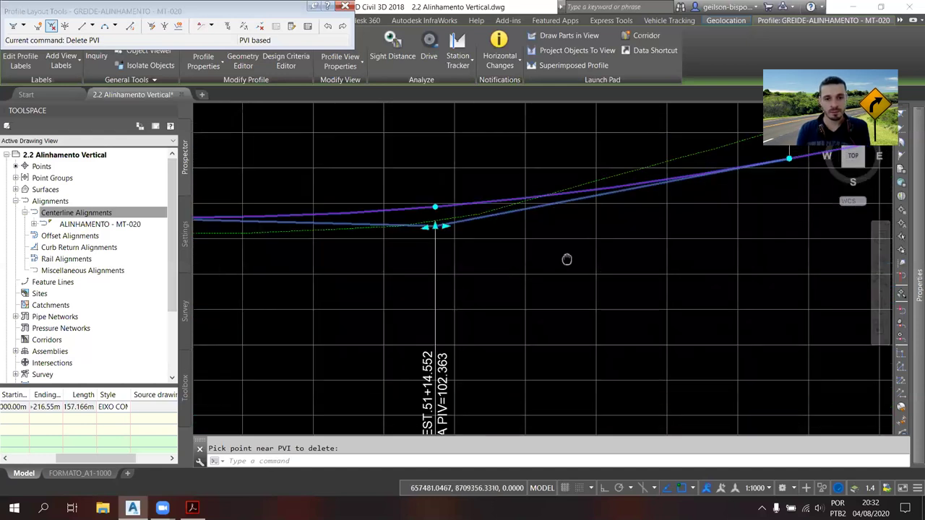
scroll(567, 260, "down", 3)
scroll(567, 329, "down", 2)
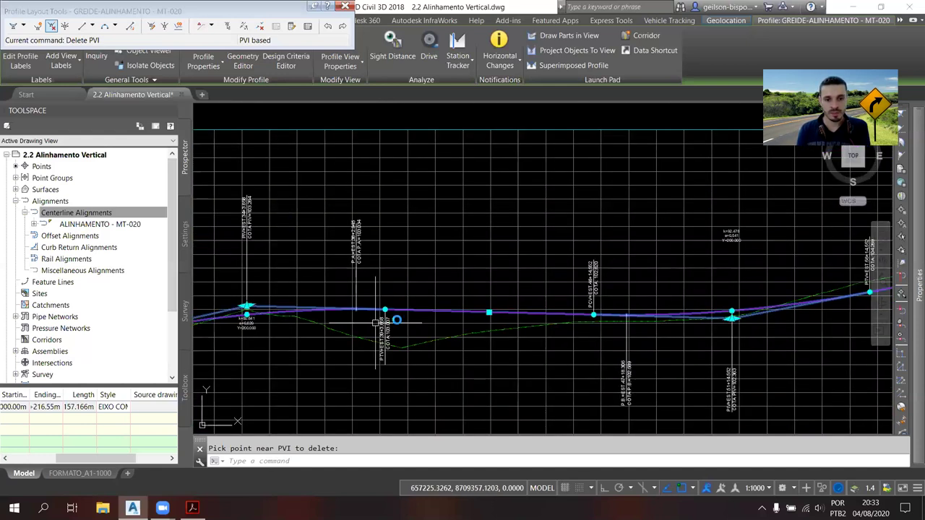
scroll(491, 310, "up", 4)
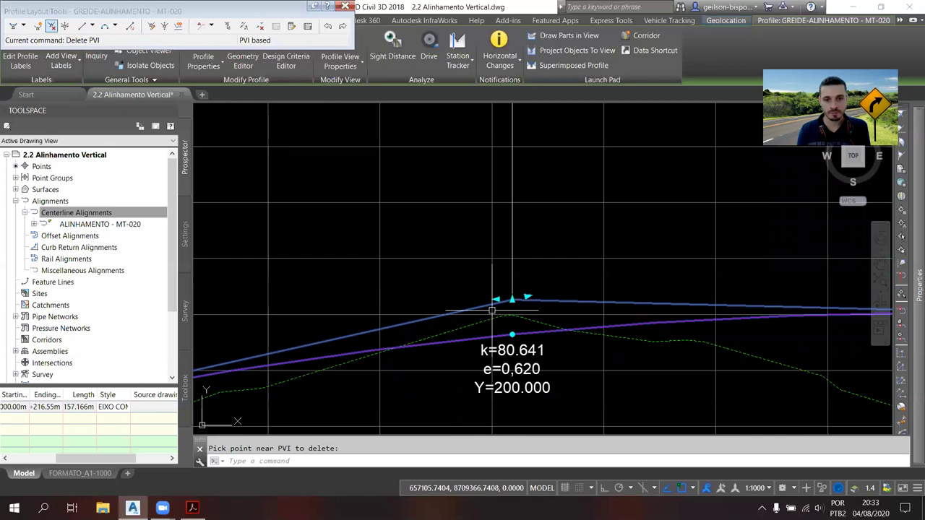
- Raise the crest PVI so its curve reads k=61.737, e=0.810
left_click(512, 298)
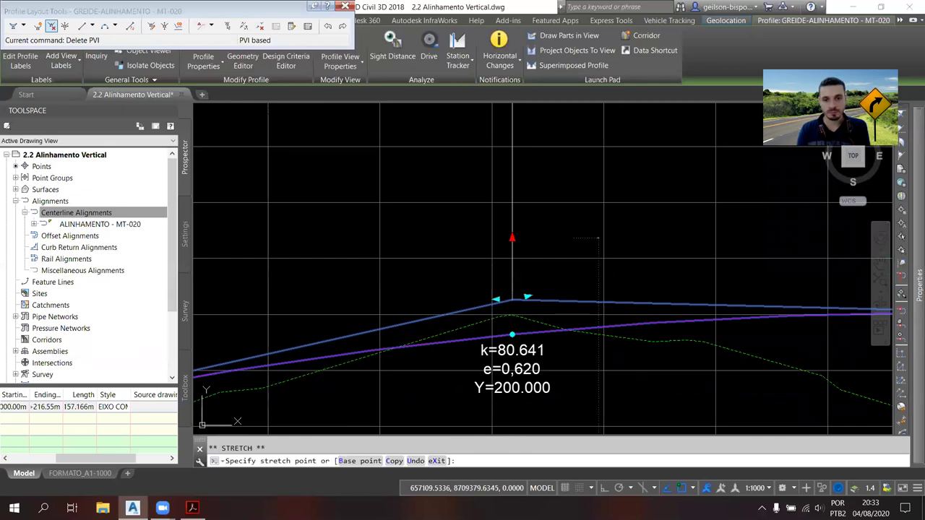
left_click(512, 237)
scroll(578, 300, "down", 4)
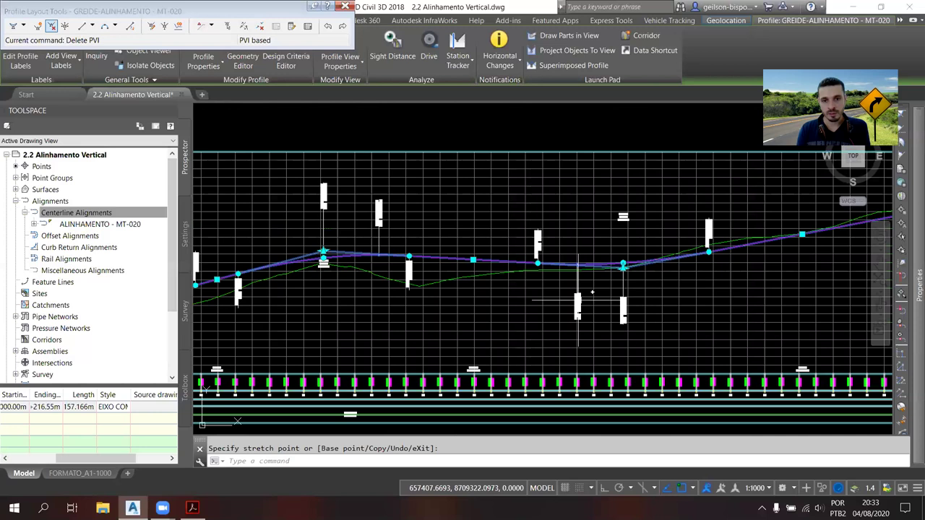
scroll(578, 299, "up", 5)
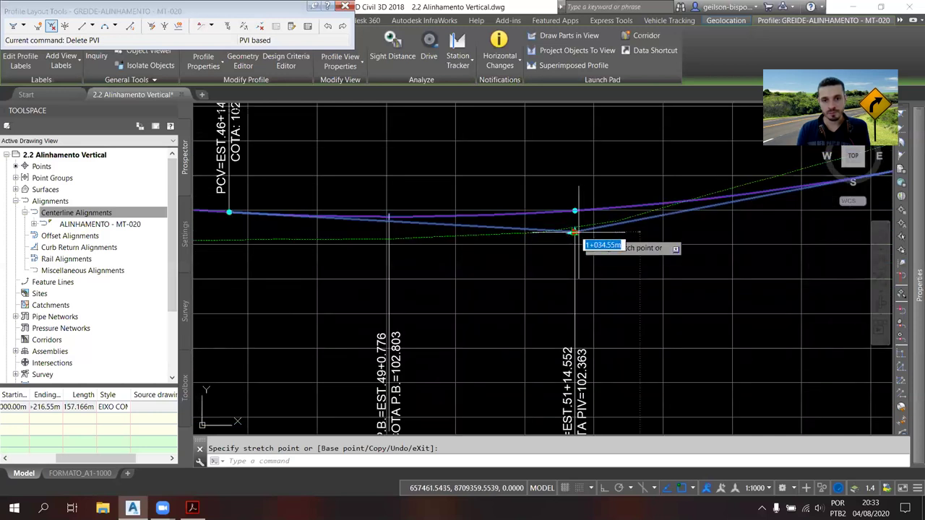
key("Escape")
scroll(575, 229, "up", 3)
- Stretch the sag PVI near EST 51+14 downward
left_click(571, 215)
scroll(438, 268, "down", 2)
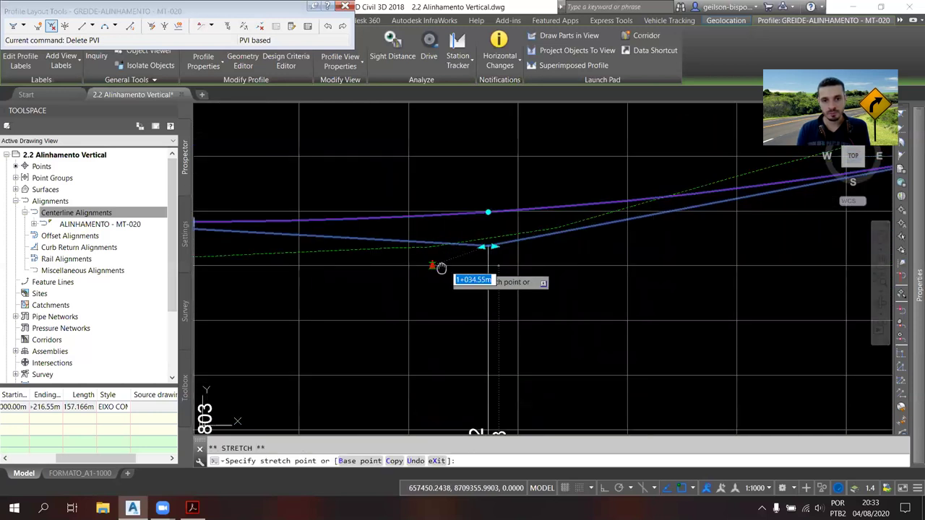
scroll(438, 303, "down", 1)
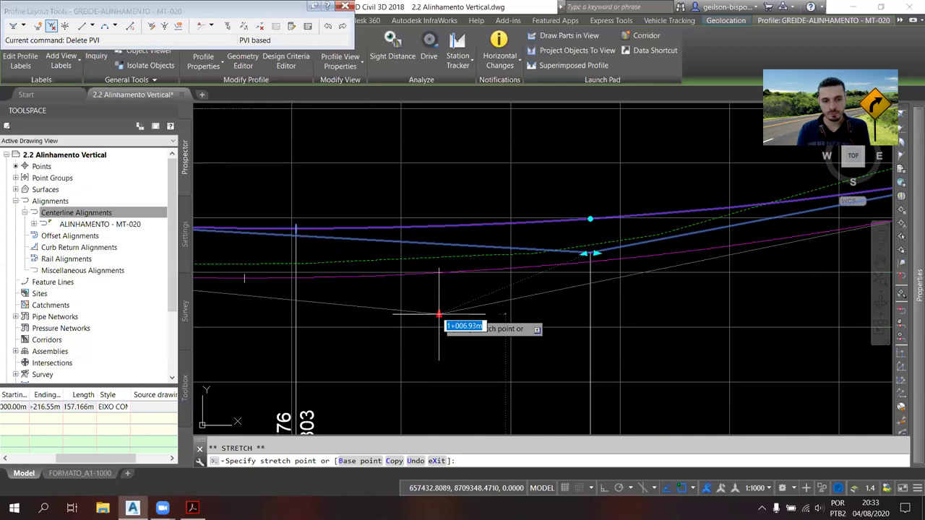
middle_click_drag(435, 342, 462, 327)
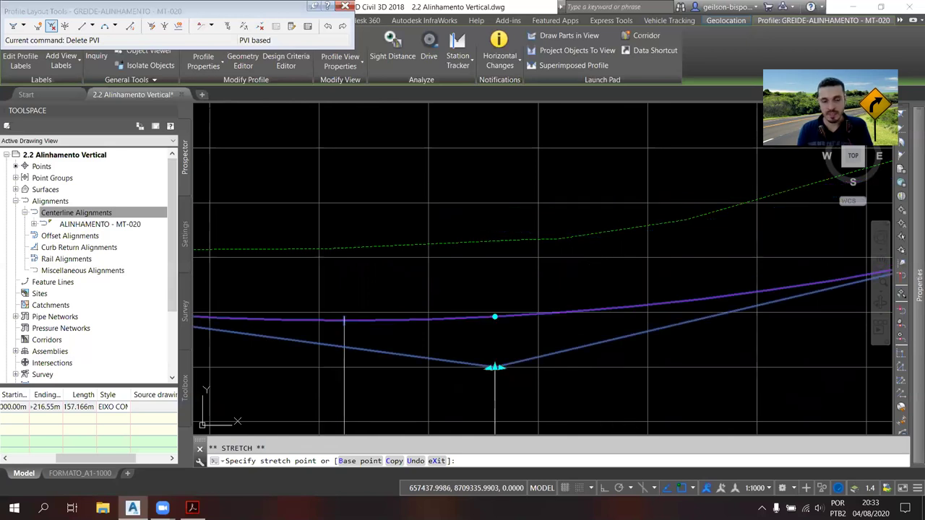
scroll(350, 329, "up", 2)
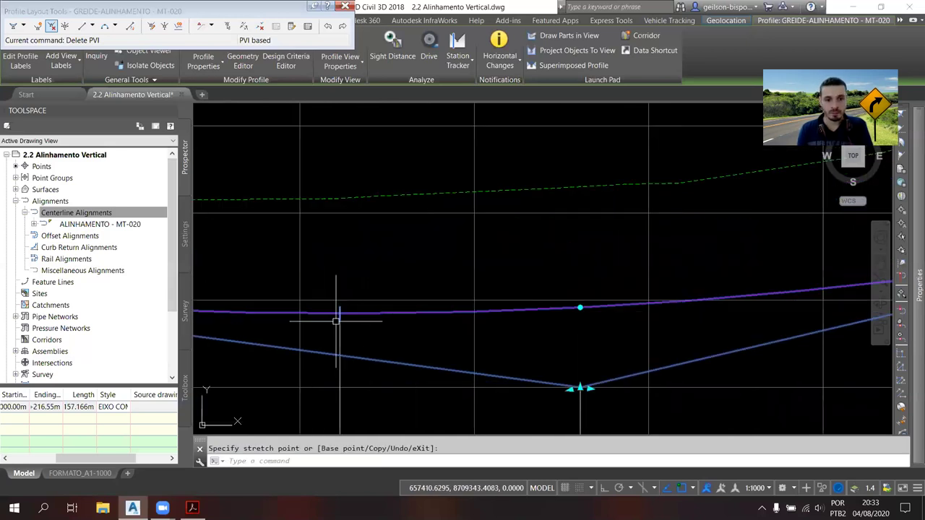
- Pick up the sag PVI at EST 50+12.123 (COTA PIV 100.000) to stretch it
scroll(336, 320, "up", 4)
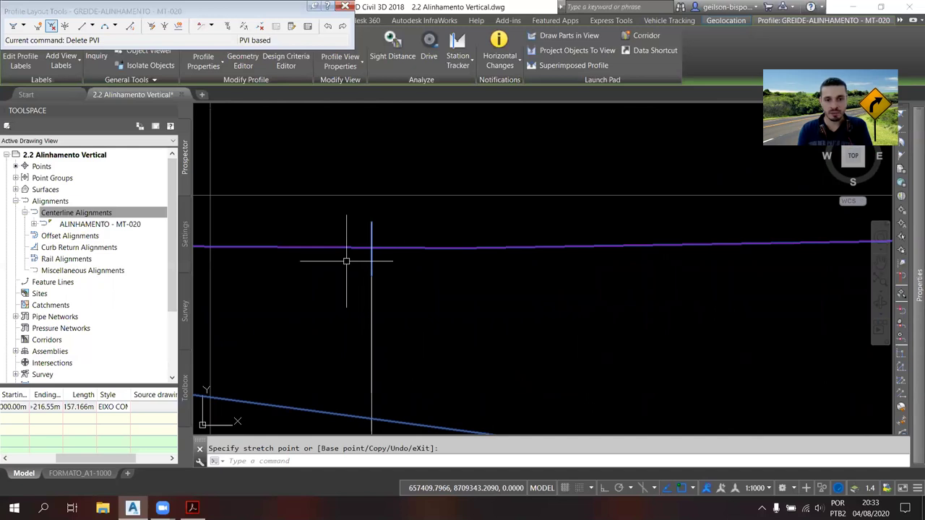
scroll(346, 261, "down", 3)
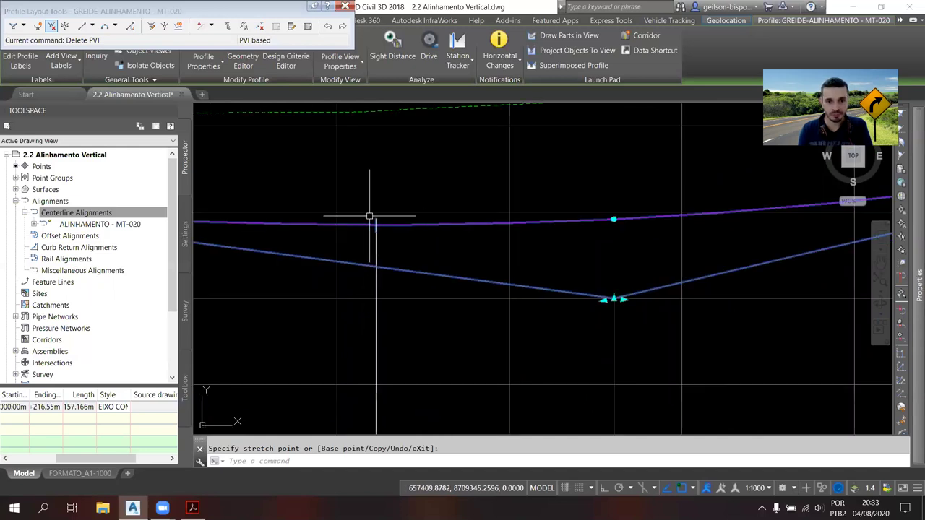
scroll(369, 216, "down", 2)
middle_click_drag(369, 216, 391, 223)
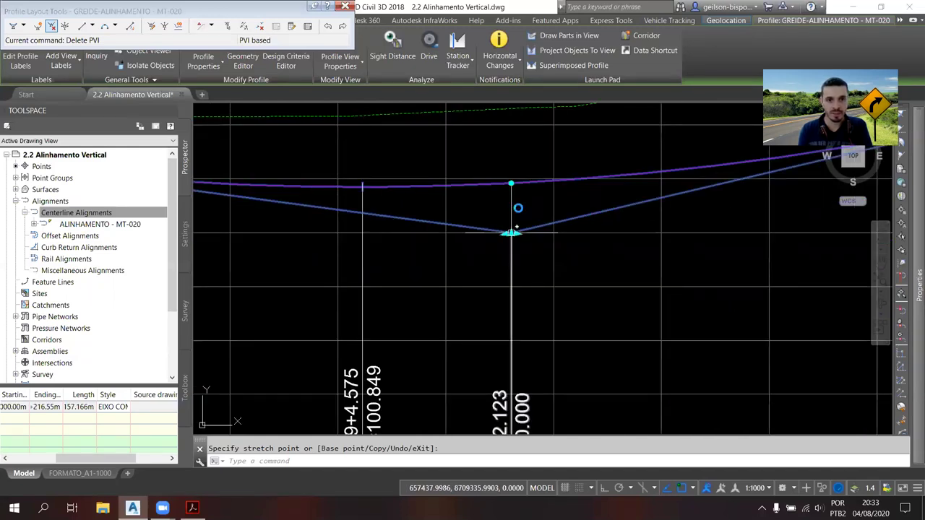
left_click(511, 184)
- Pan and zoom around the sag curve to find the PVI's new spot
middle_click_drag(511, 193, 572, 252)
scroll(639, 217, "down", 1)
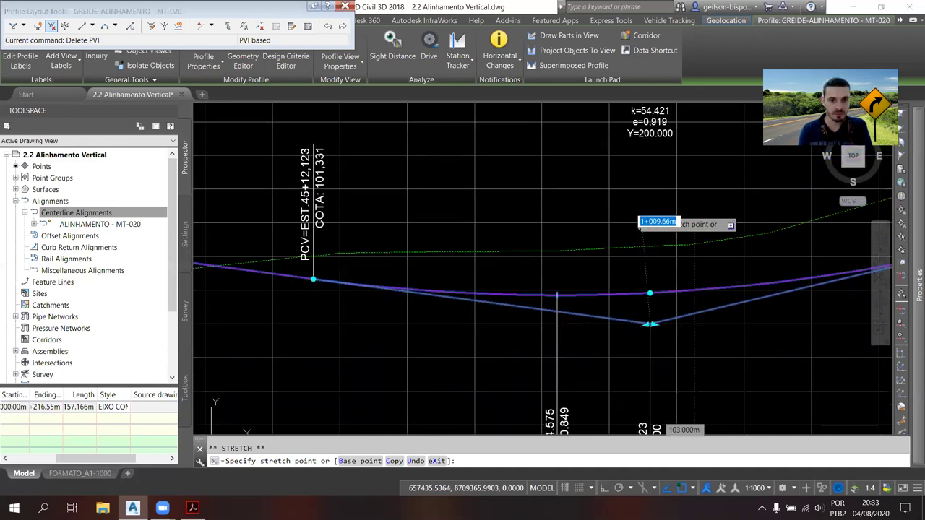
mouse_move(633, 211)
middle_mouse_down()
mouse_move(630, 202)
mouse_move(681, 198)
middle_mouse_up()
scroll(679, 194, "down", 3)
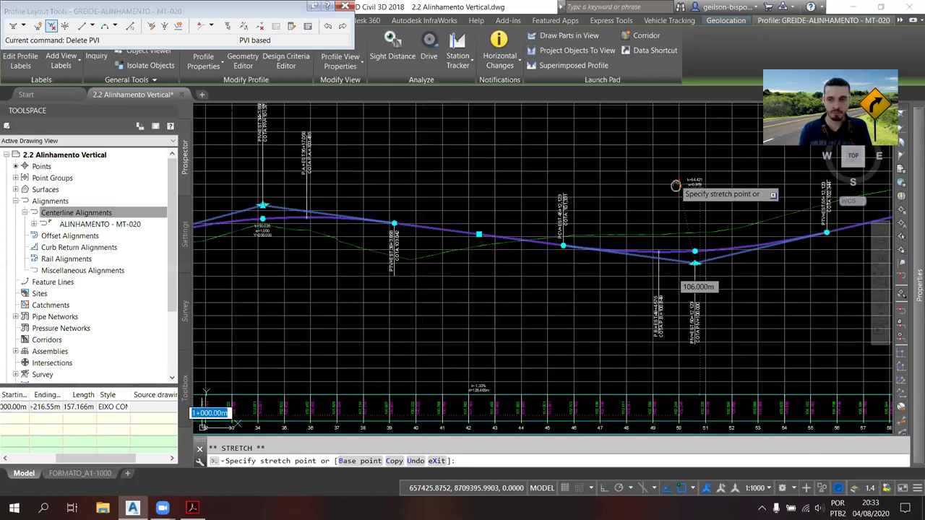
scroll(690, 182, "up", 1)
scroll(704, 184, "up", 1)
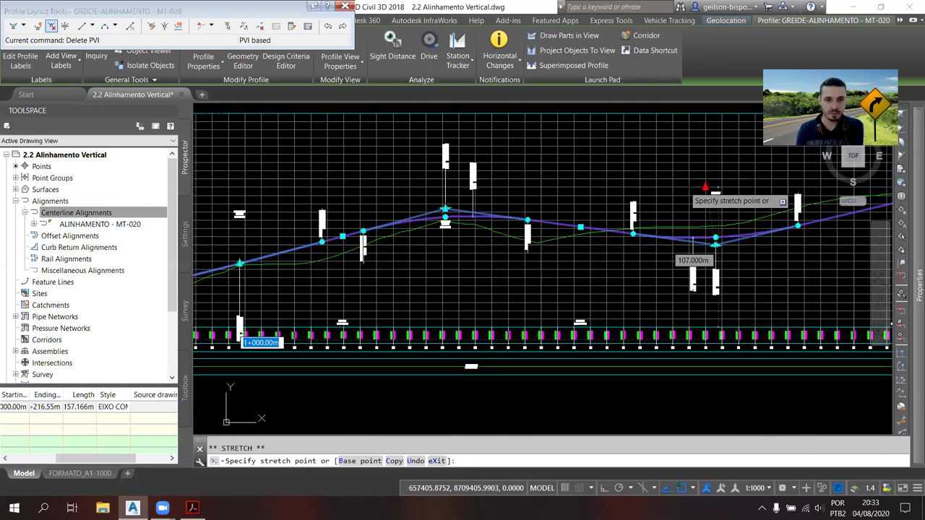
scroll(715, 189, "down", 1)
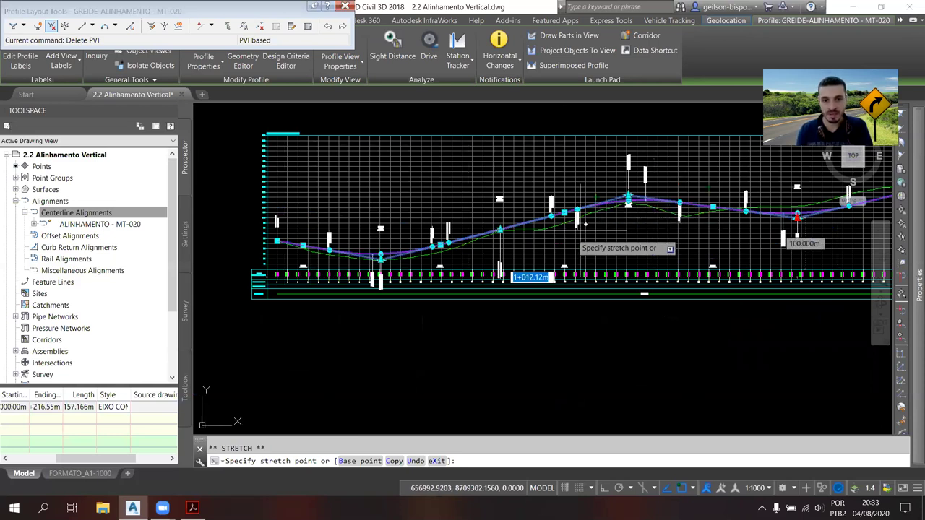
scroll(584, 224, "up", 3)
scroll(631, 261, "up", 2)
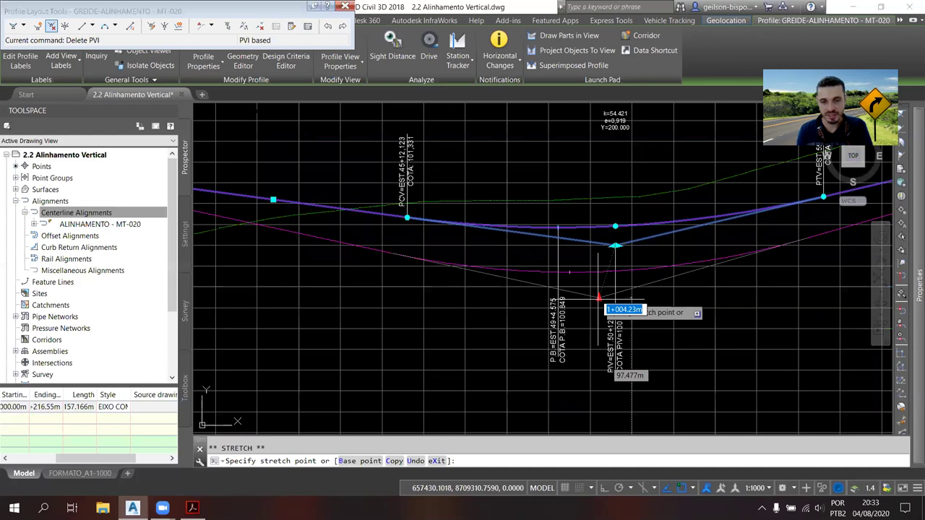
middle_click_drag(591, 357, 556, 338)
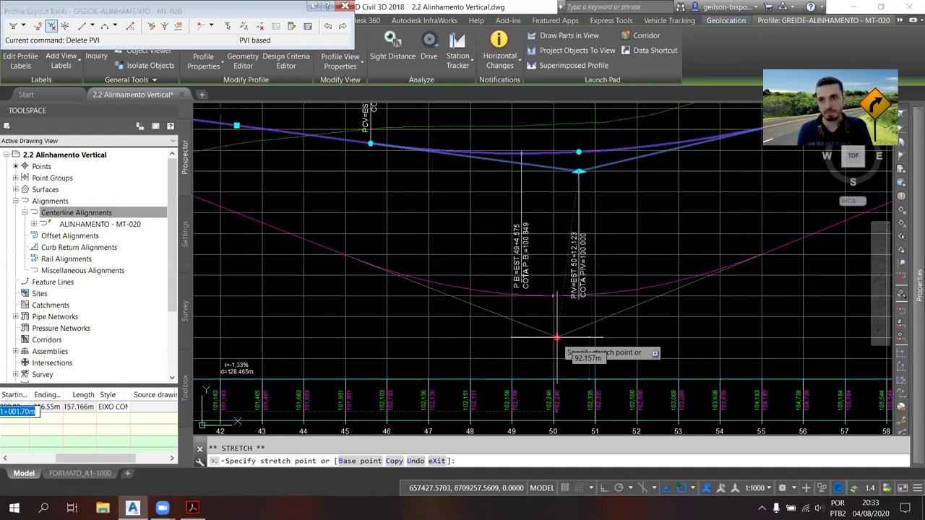
middle_click_drag(589, 280, 579, 344)
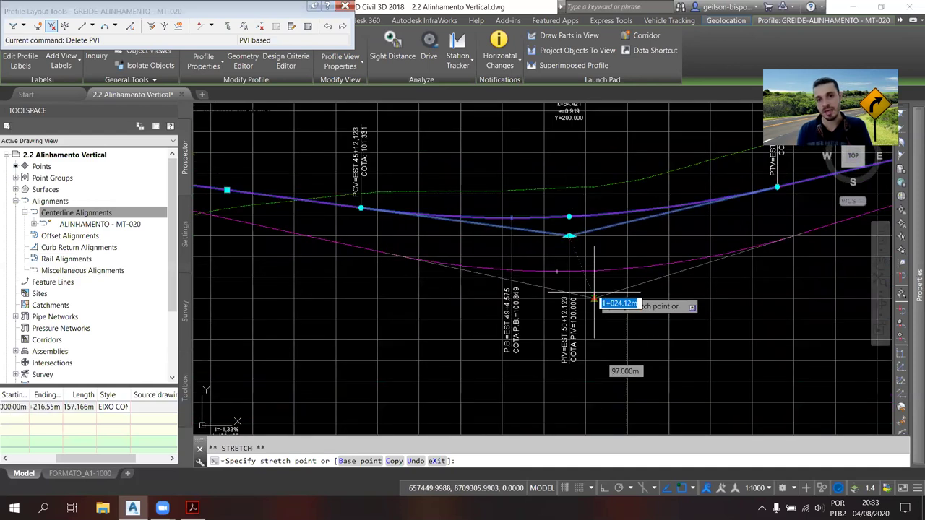
scroll(565, 219, "up", 3)
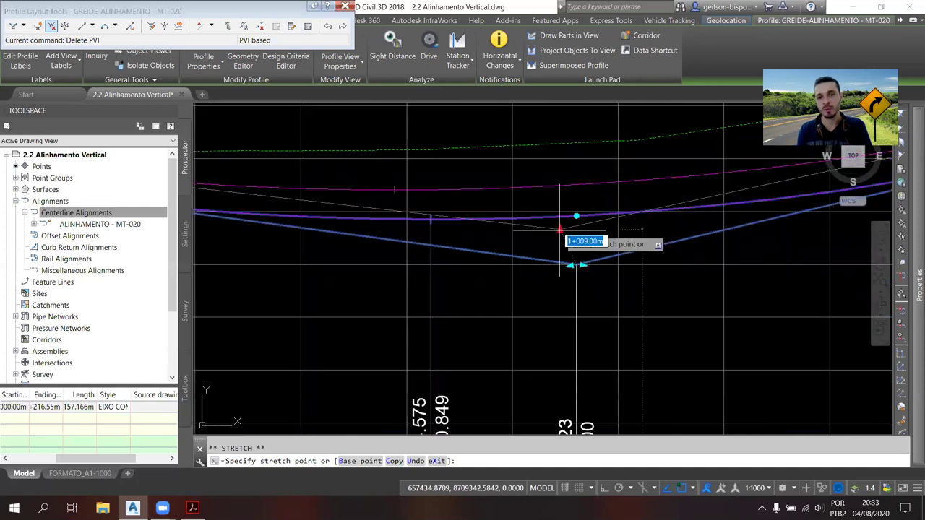
- Keep the moving sag PVI and its k and e labels in view
middle_click_drag(563, 238, 560, 283)
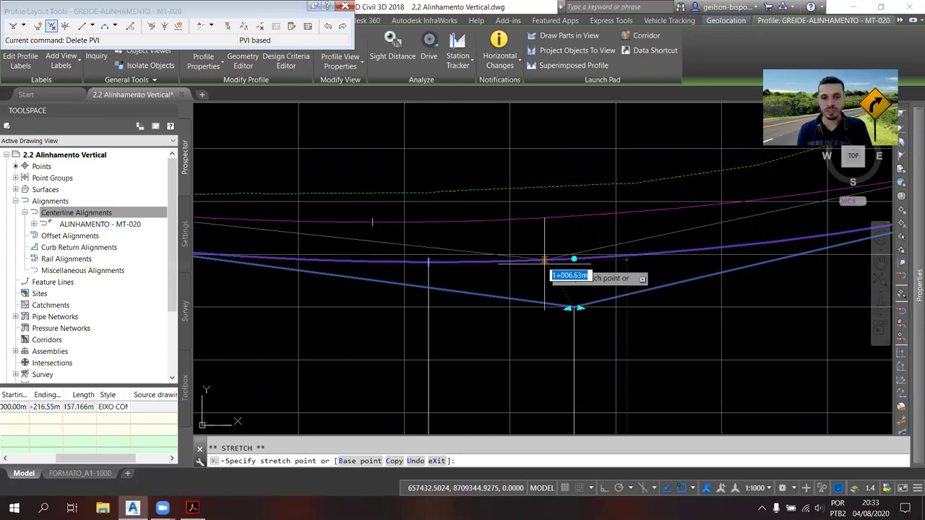
middle_click_drag(542, 275, 555, 316)
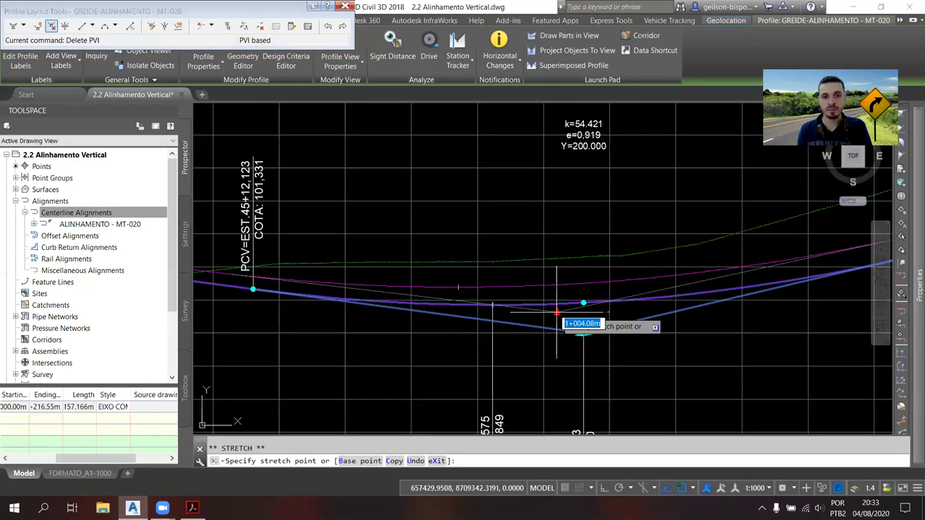
scroll(555, 316, "up", 2)
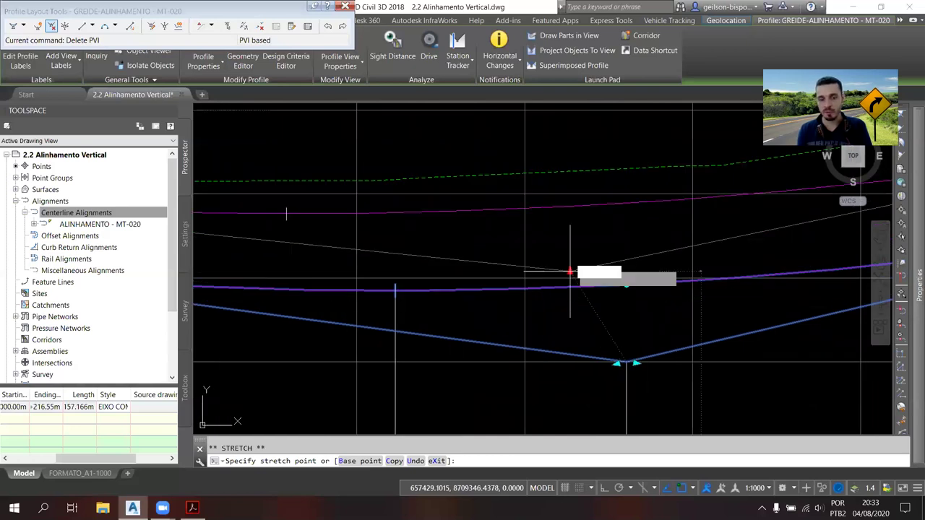
middle_click_drag(585, 210, 579, 274)
scroll(568, 309, "down", 4)
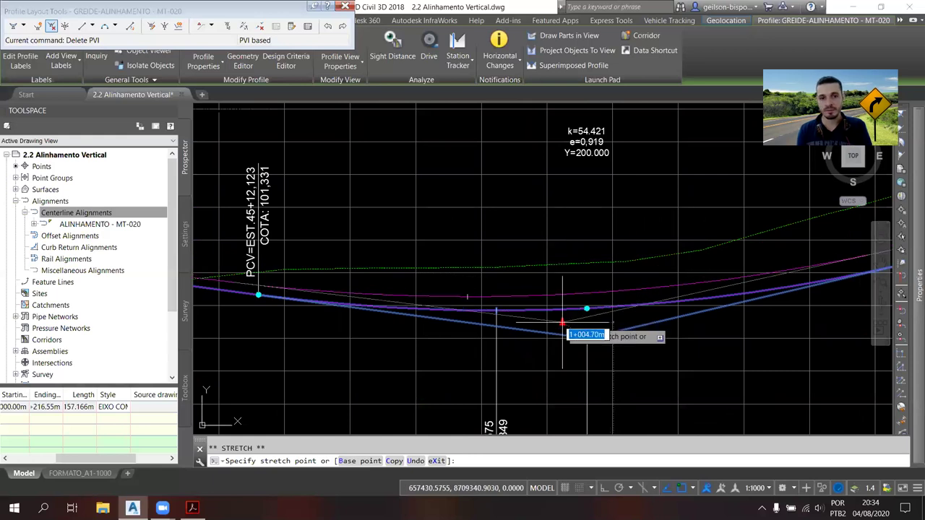
scroll(562, 322, "up", 4)
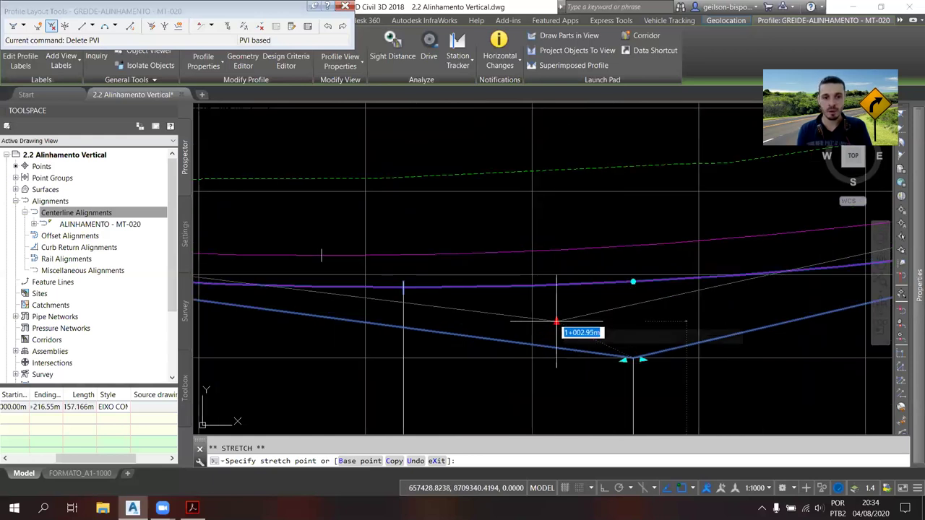
scroll(556, 321, "down", 2)
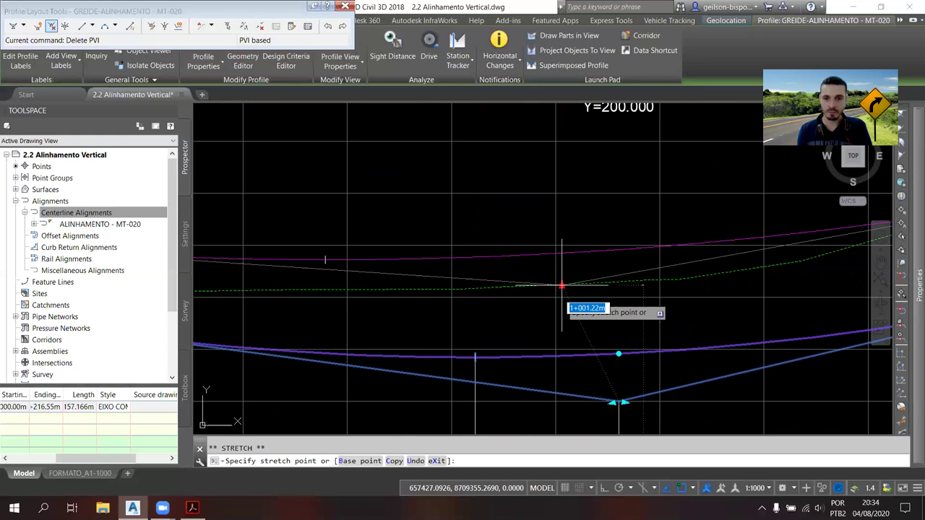
mouse_move(561, 286)
middle_mouse_down()
mouse_move(567, 241)
mouse_move(593, 185)
middle_mouse_up()
- Place the sag PVI at EST 50+15.484, giving k=57.575, e=0.868, PCV COTA 101.389
scroll(567, 241, "down", 3)
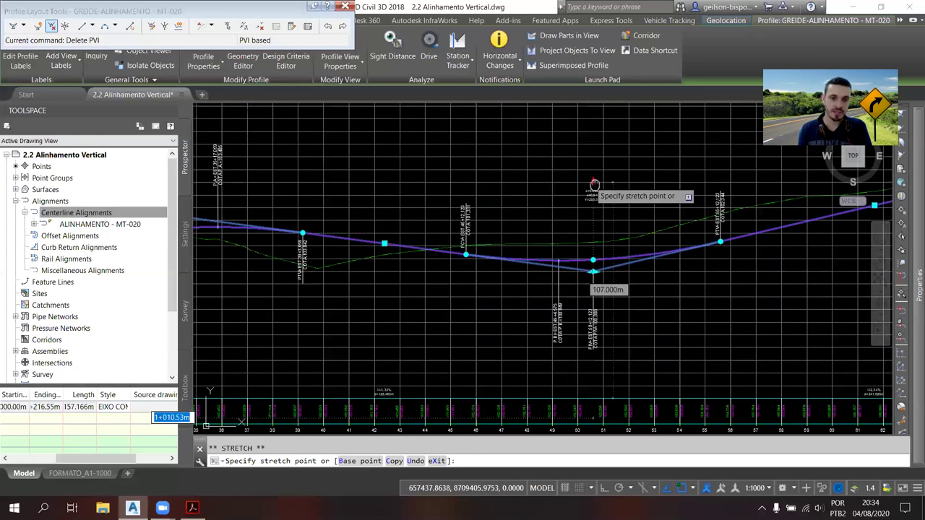
scroll(593, 184, "down", 3)
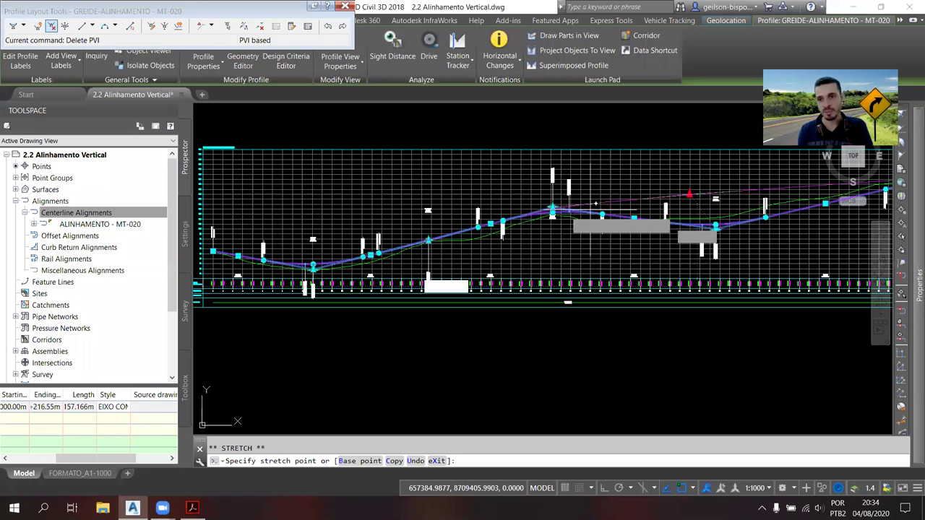
scroll(596, 203, "up", 2)
scroll(576, 264, "up", 2)
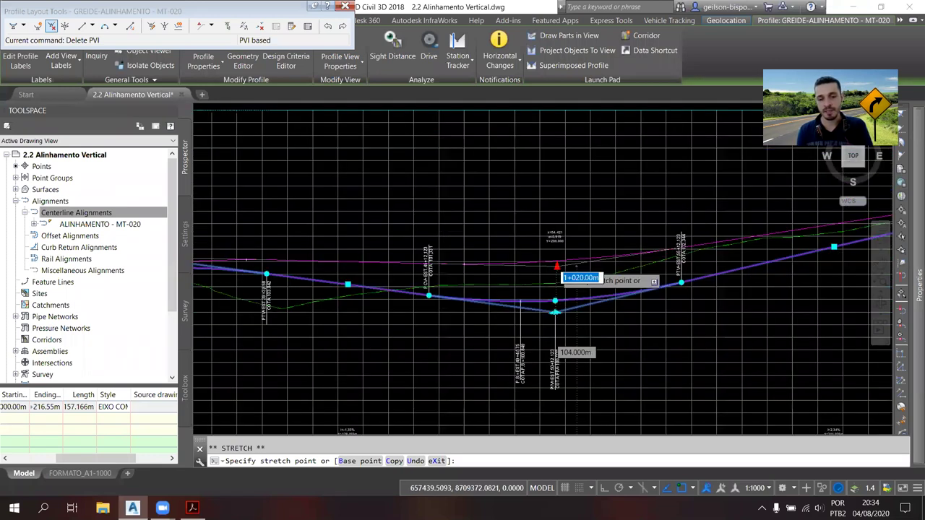
scroll(556, 266, "up", 3)
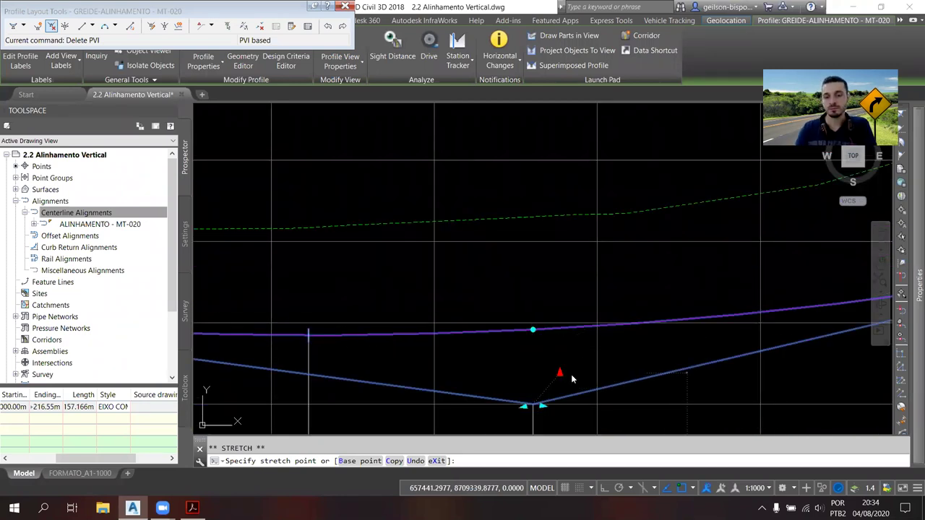
left_click(560, 373)
scroll(560, 373, "down", 3)
middle_click_drag(560, 373, 461, 327)
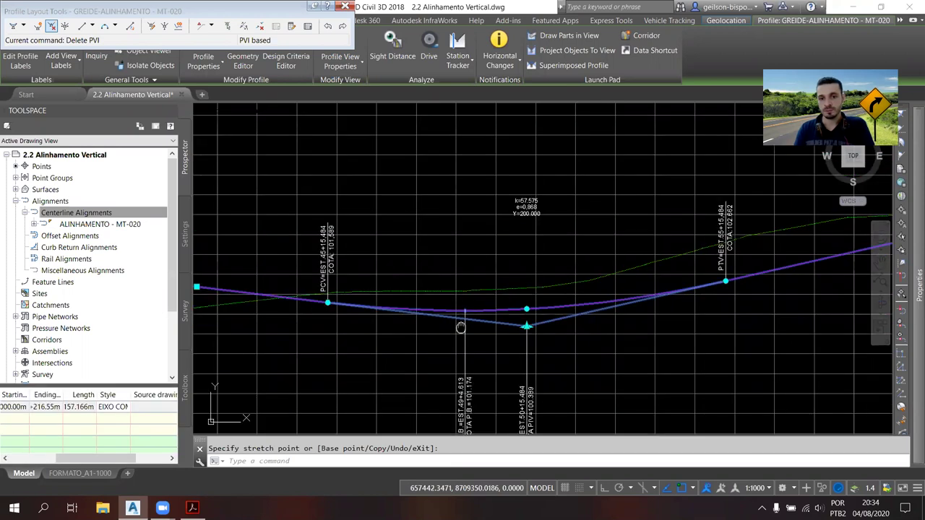
- Lengthen the crest curve after EST 62 to Y=319.507 (k=123.800, e=1.031)
scroll(460, 326, "down", 3)
scroll(631, 255, "up", 3)
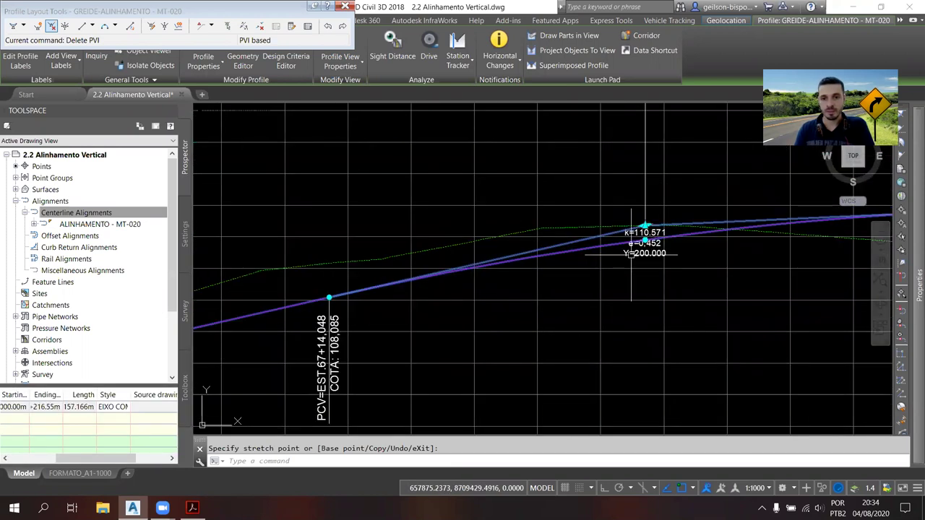
scroll(631, 254, "up", 2)
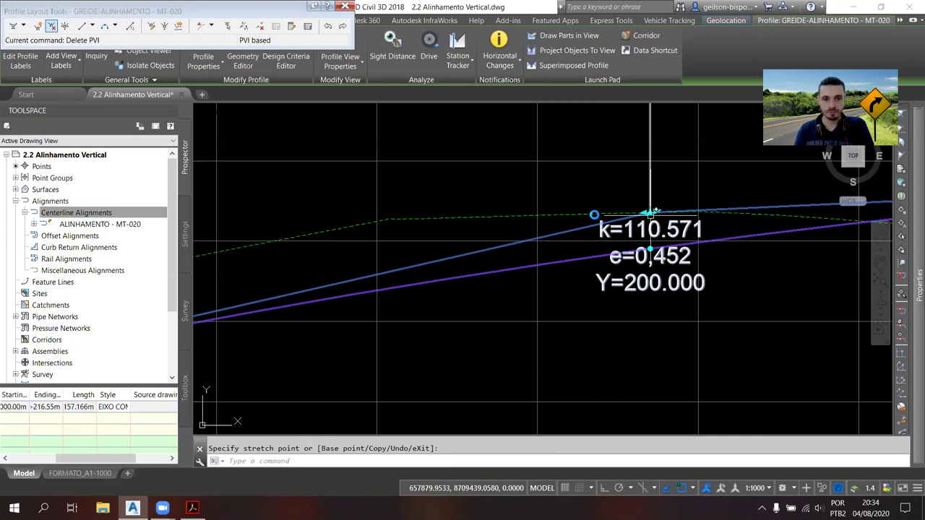
scroll(650, 214, "down", 2)
middle_click_drag(650, 213, 647, 266)
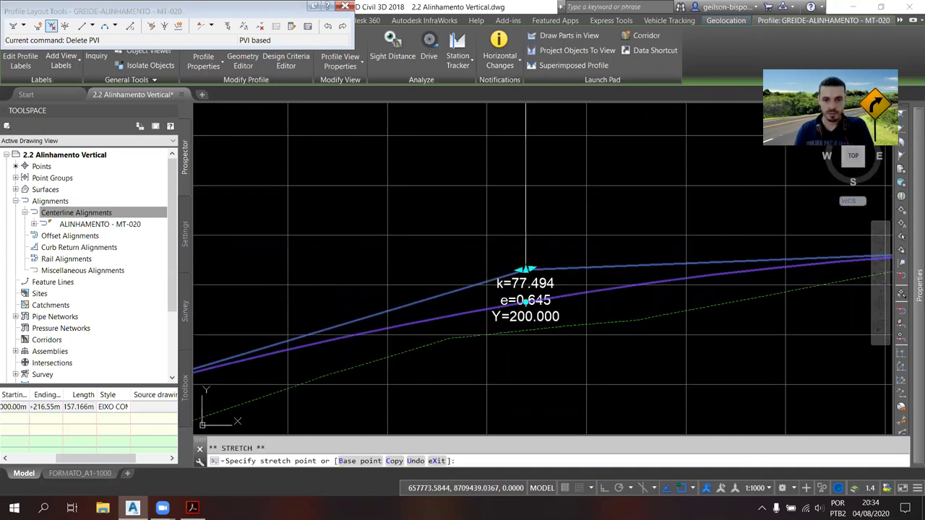
scroll(551, 301, "down", 3)
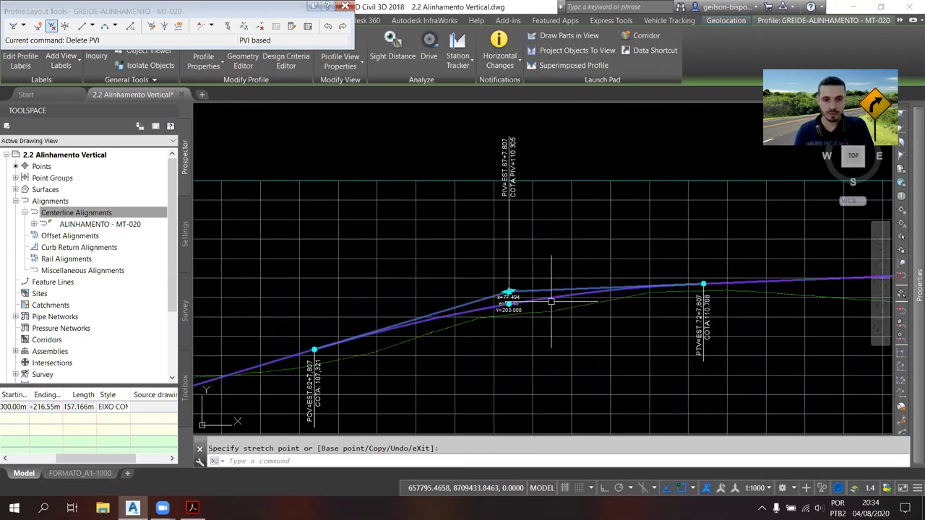
middle_click_drag(551, 302, 452, 320)
scroll(455, 322, "up", 5)
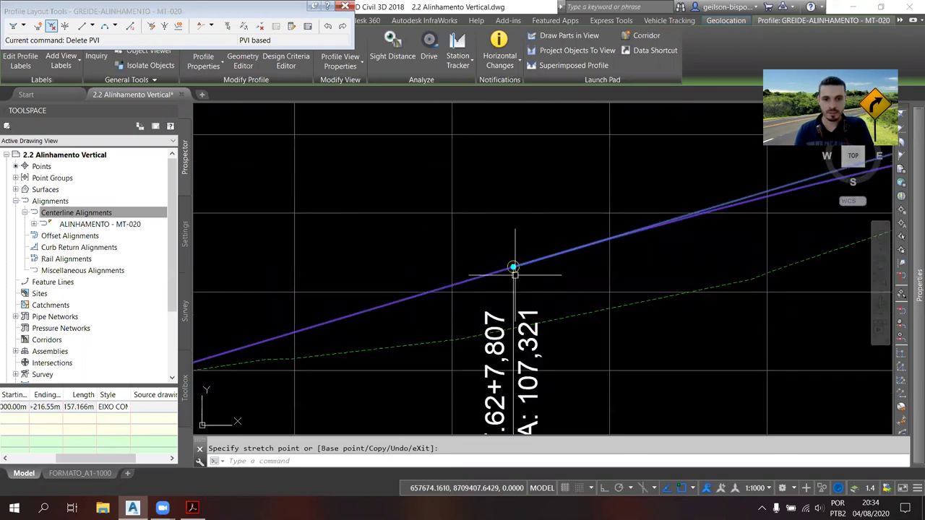
scroll(406, 282, "down", 5)
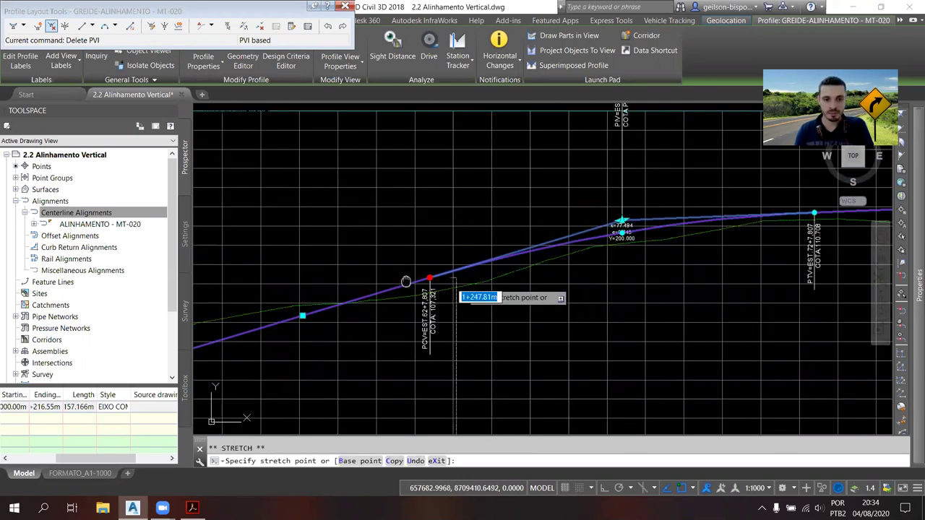
middle_click_drag(406, 282, 477, 263)
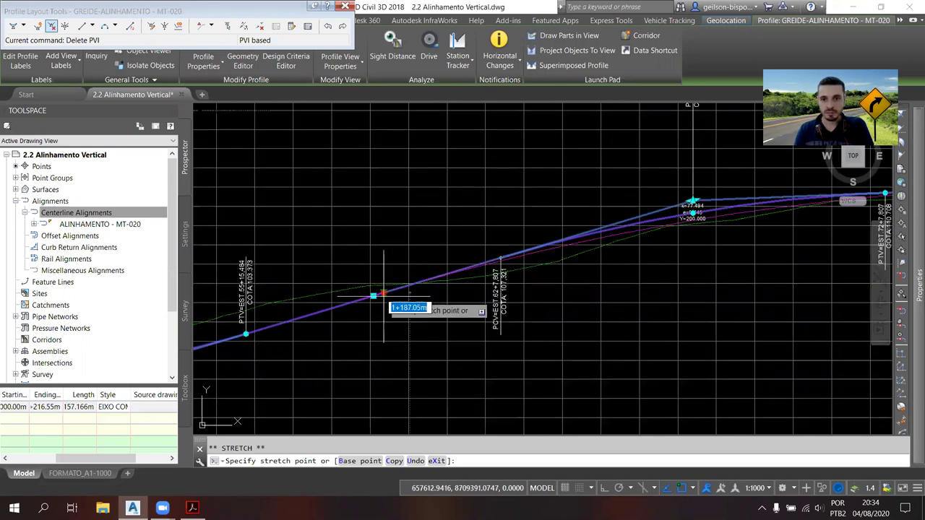
left_click(383, 295)
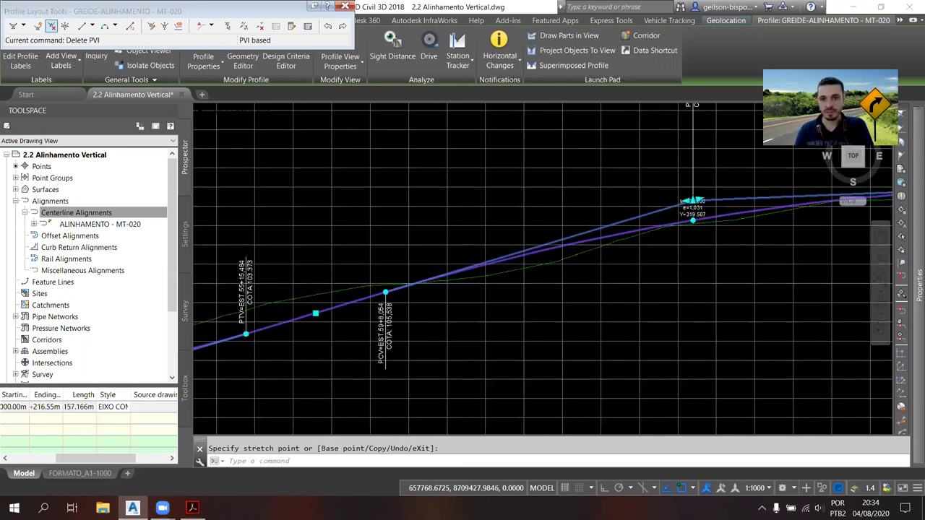
- Bring the next crest curve near EST 102+6.892 (k=200.292, e=0.250) into view for stretching
scroll(692, 206, "up", 6)
scroll(656, 226, "up", 3)
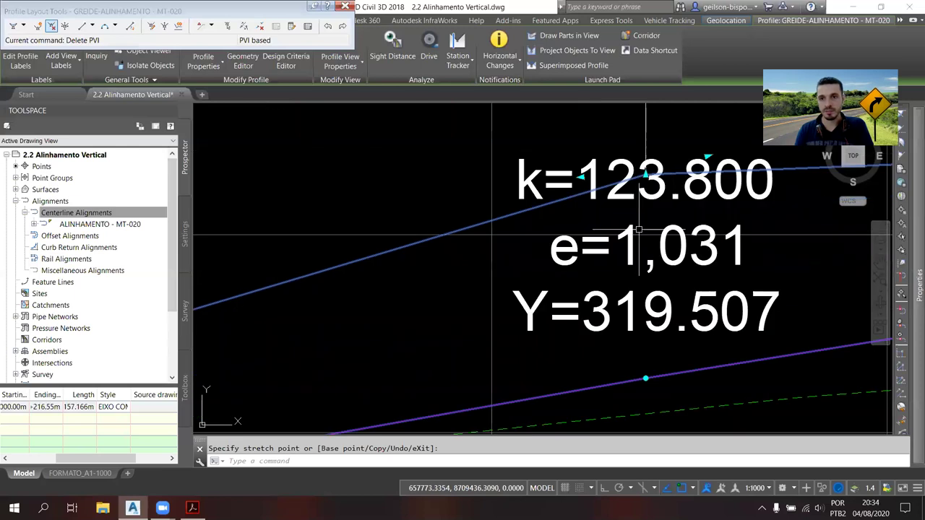
scroll(638, 230, "down", 3)
middle_click_drag(451, 291, 439, 283)
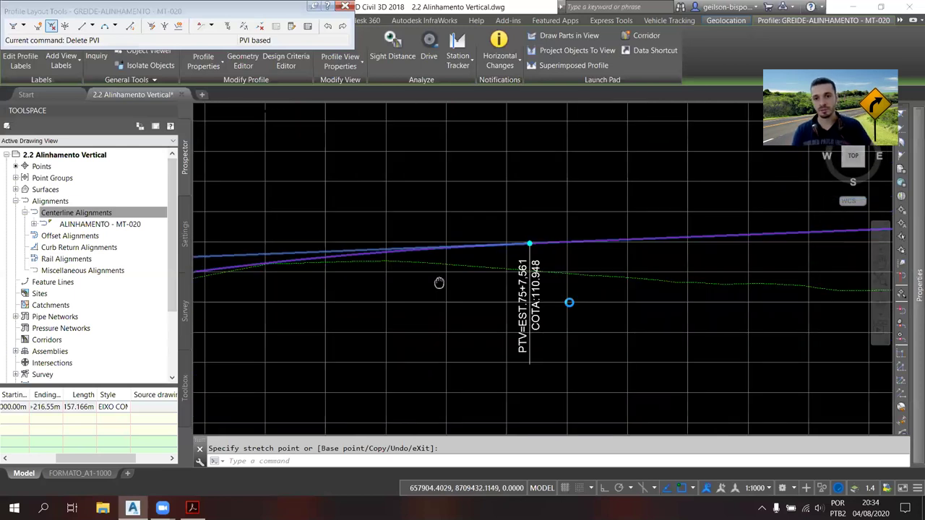
scroll(439, 283, "down", 3)
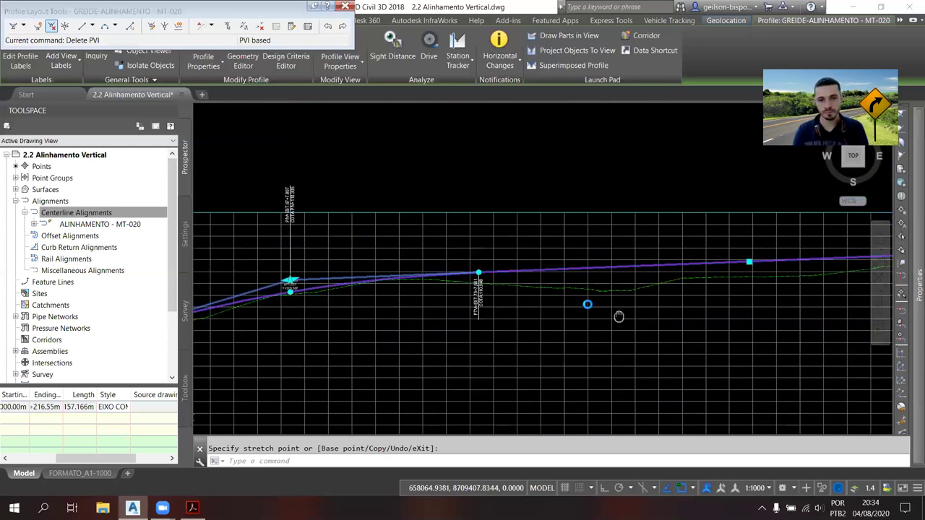
scroll(619, 316, "up", 2)
scroll(597, 273, "up", 3)
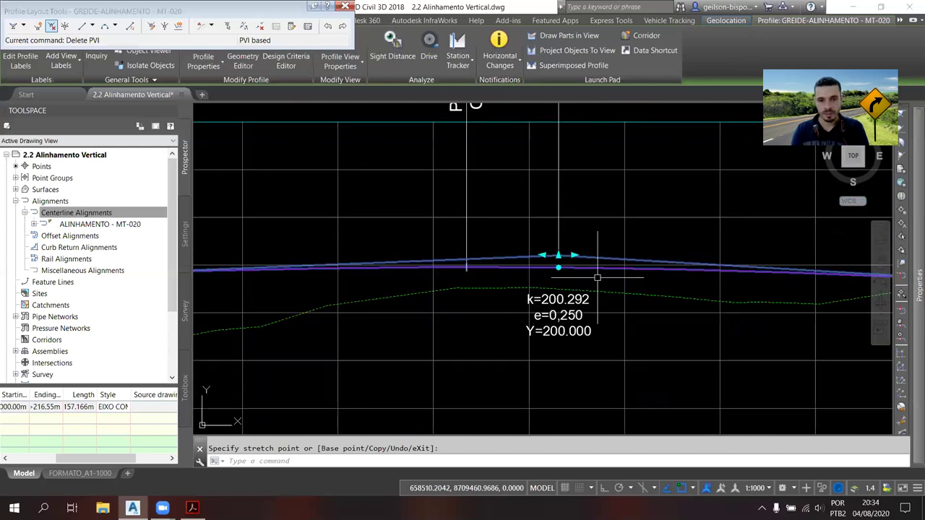
scroll(597, 277, "down", 3)
scroll(689, 306, "up", 3)
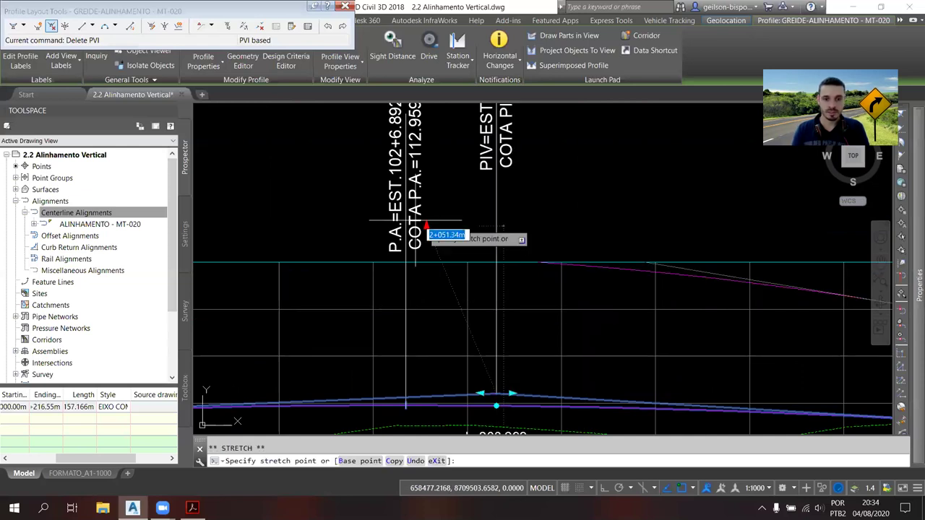
- Pan and zoom along the profile to follow the crest PVI near EST 102
middle_click_drag(432, 292, 457, 273)
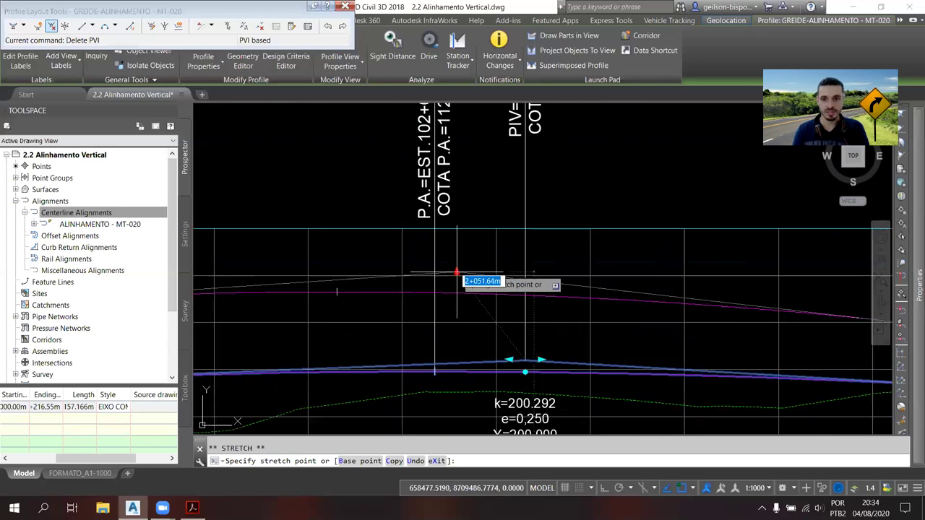
scroll(470, 210, "down", 2)
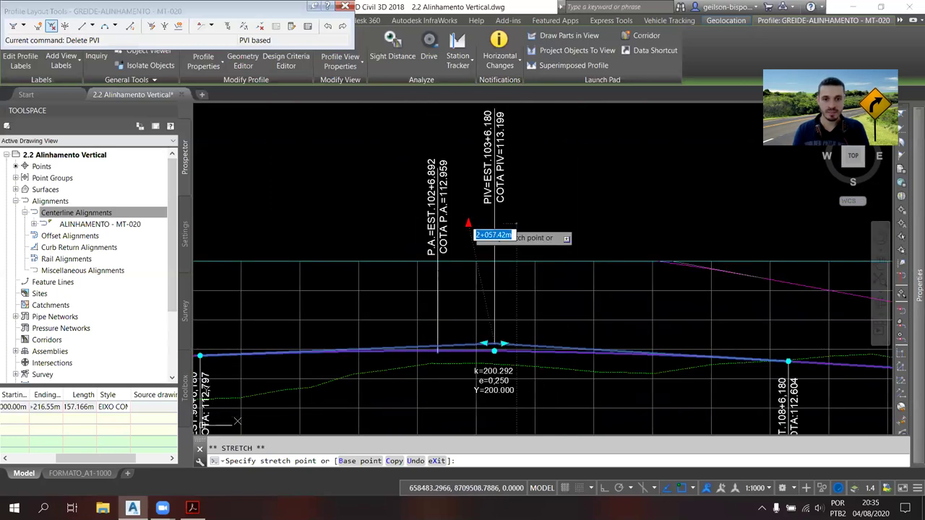
scroll(382, 246, "down", 3)
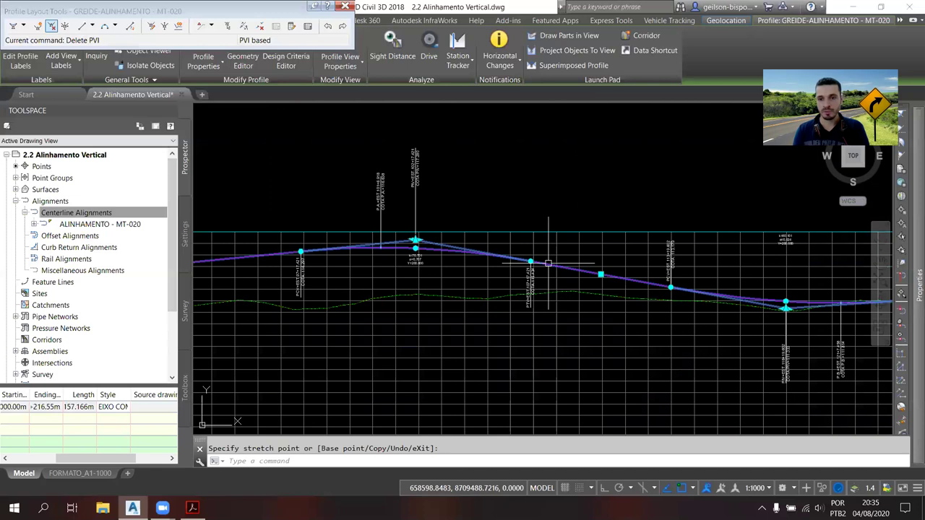
scroll(548, 264, "down", 3)
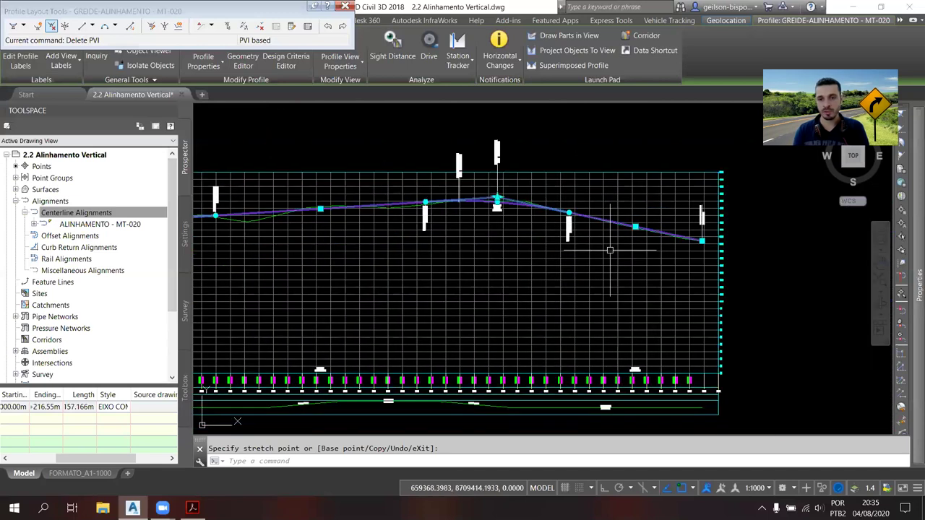
scroll(610, 250, "up", 5)
middle_click_drag(610, 250, 712, 225)
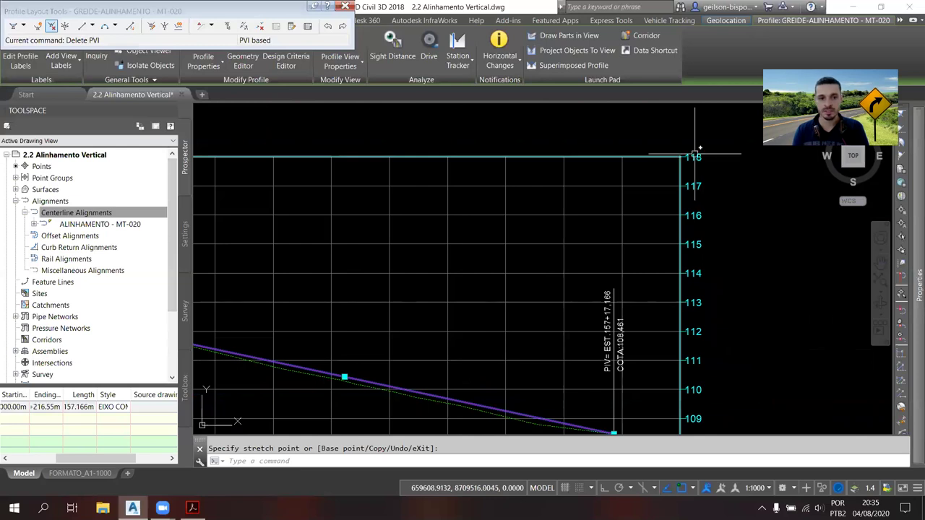
scroll(695, 153, "down", 5)
scroll(626, 270, "up", 3)
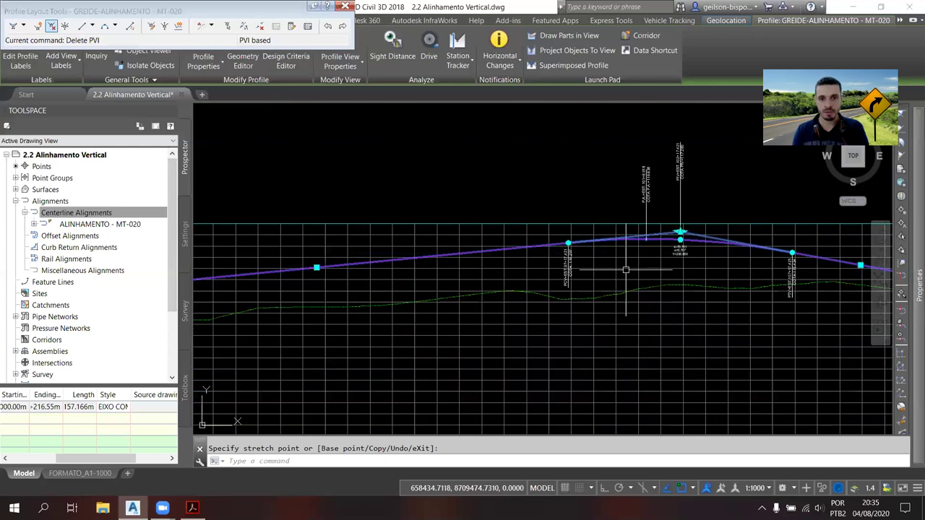
scroll(626, 270, "up", 3)
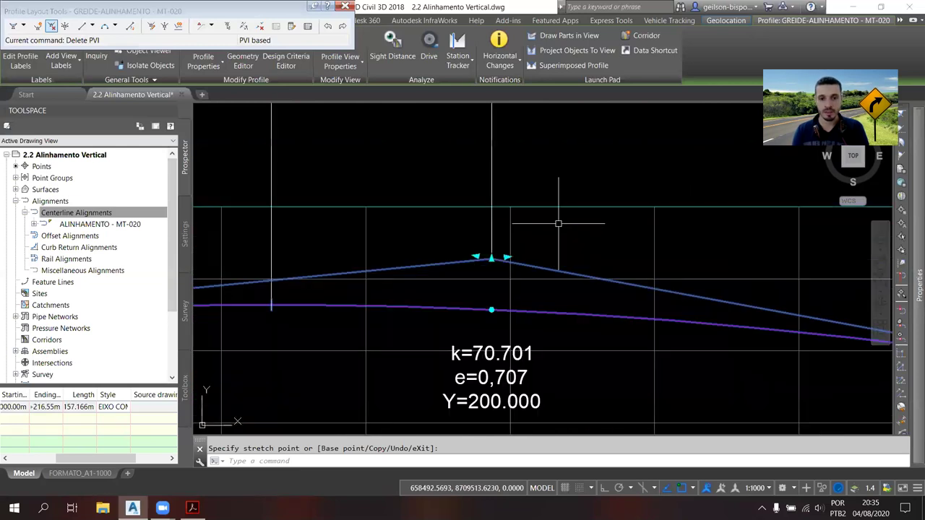
scroll(540, 151, "down", 1)
- Stretch the crest curve to K=179.159, e=0.279, spanning EST 97+14.396 to 107+14.396
left_click(508, 254)
middle_click_drag(507, 293, 523, 236)
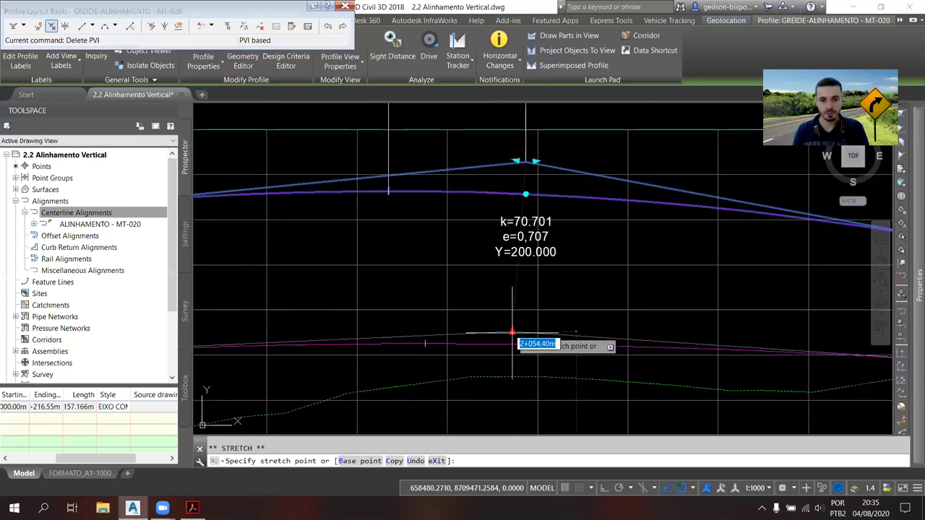
scroll(523, 314, "down", 5)
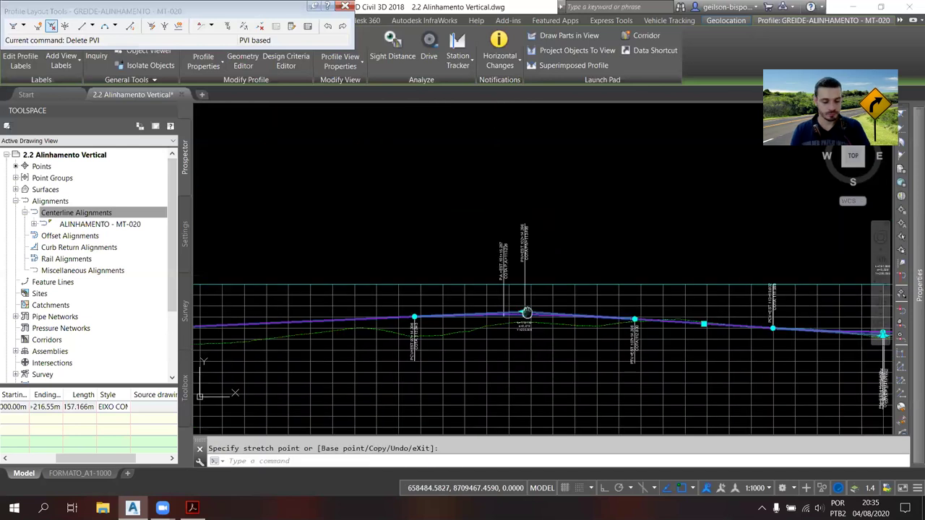
scroll(527, 314, "up", 3)
scroll(549, 271, "up", 1)
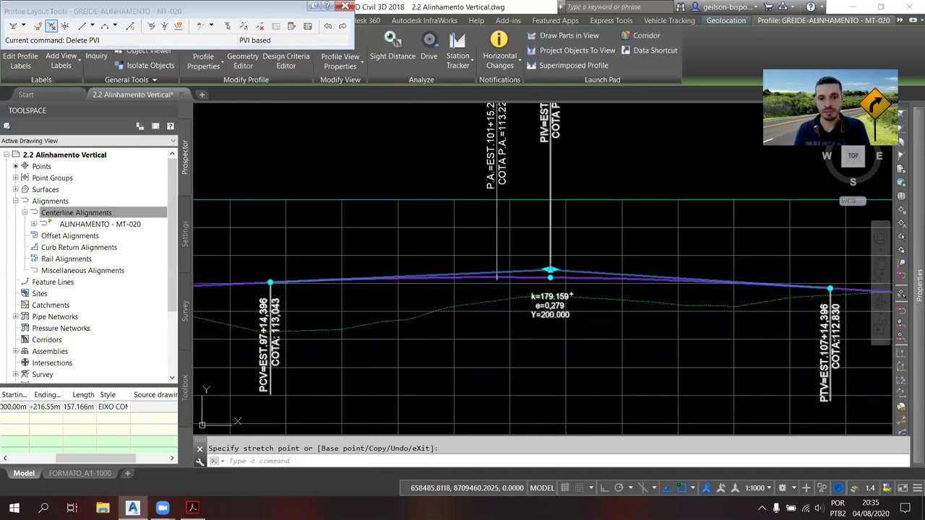
scroll(578, 250, "down", 2)
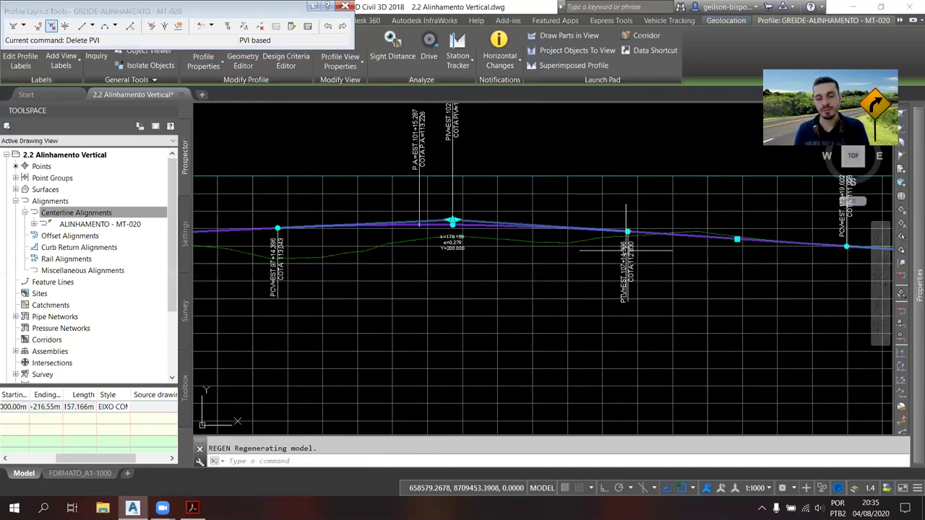
middle_click_drag(625, 251, 524, 240)
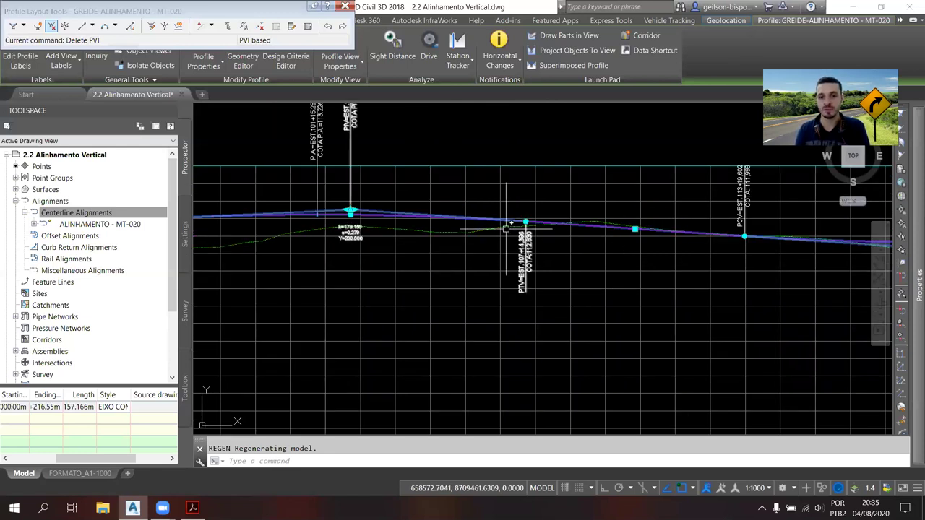
scroll(641, 216, "down", 3)
middle_click_drag(541, 196, 410, 172)
scroll(619, 226, "up", 4)
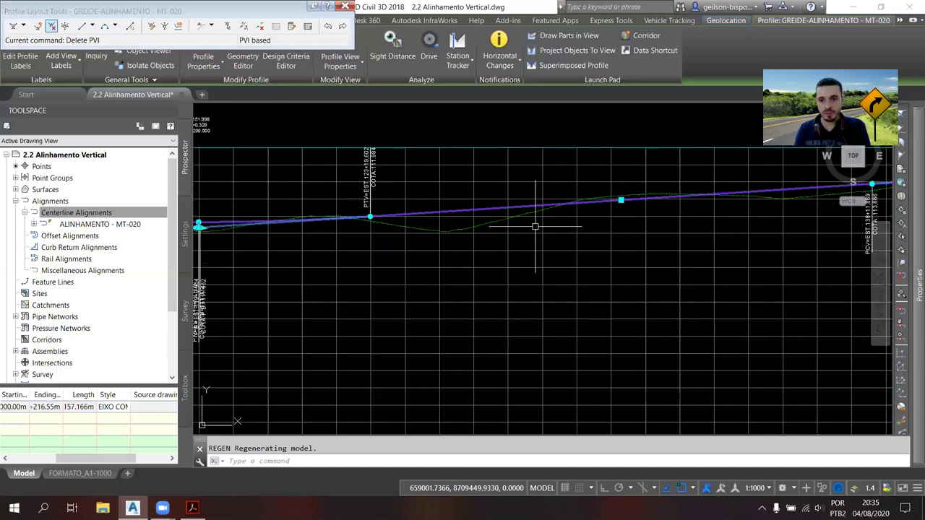
scroll(534, 226, "down", 3)
scroll(581, 261, "up", 3)
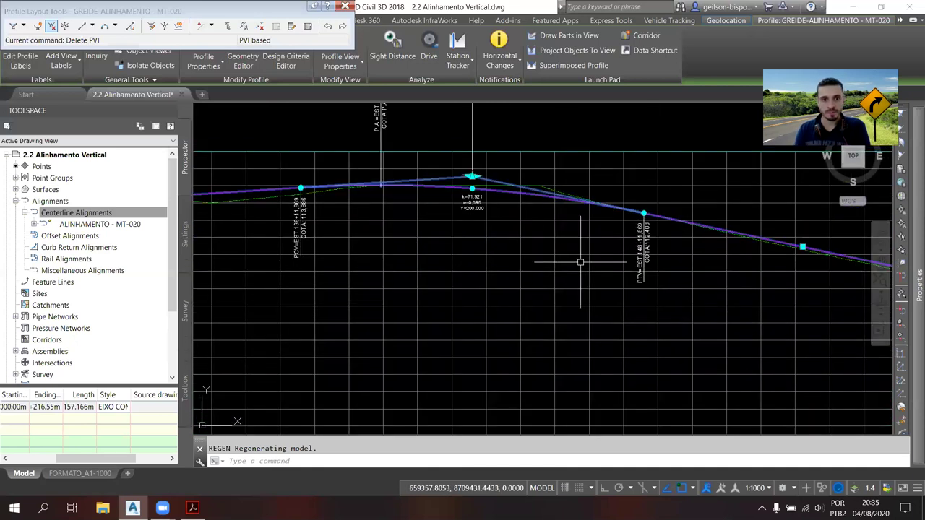
scroll(490, 177, "up", 6)
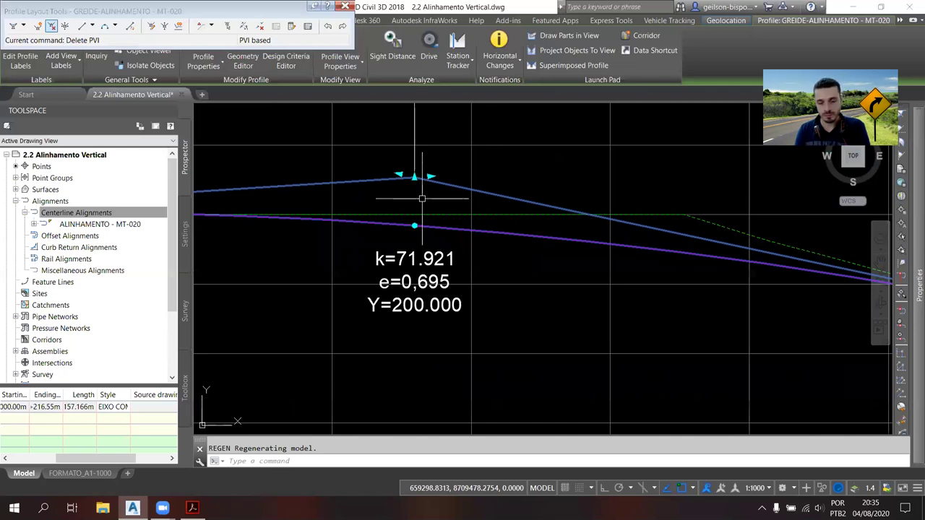
scroll(611, 256, "down", 5)
scroll(611, 256, "down", 3)
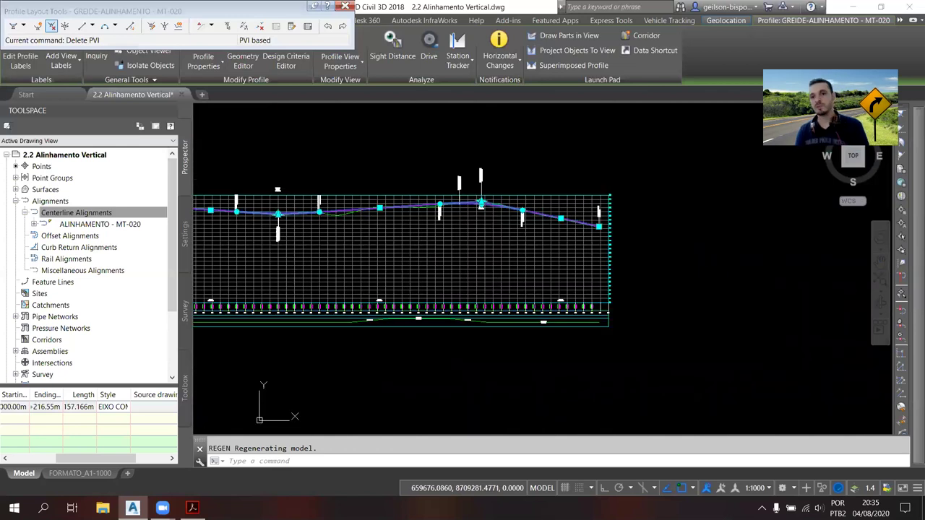
scroll(622, 306, "up", 3)
scroll(621, 305, "down", 3)
middle_click_drag(622, 306, 571, 307)
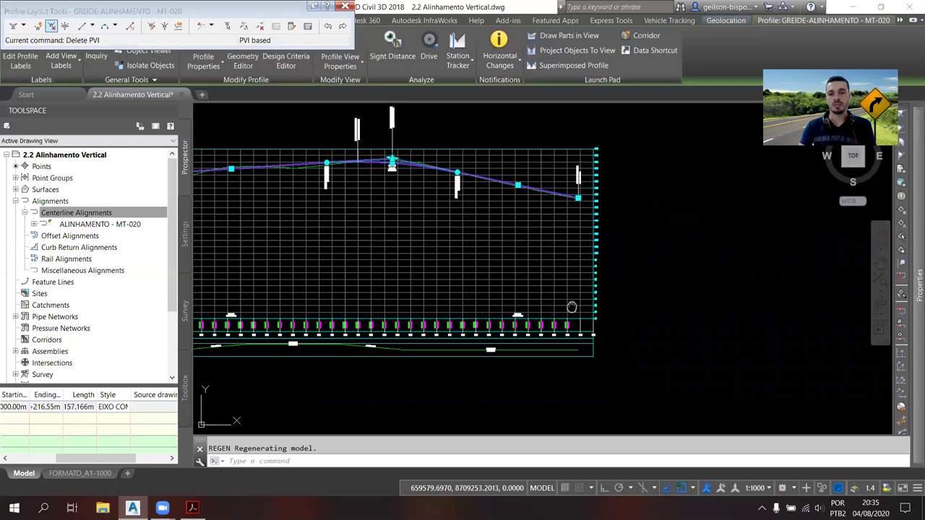
scroll(682, 246, "down", 2)
scroll(451, 251, "down", 1)
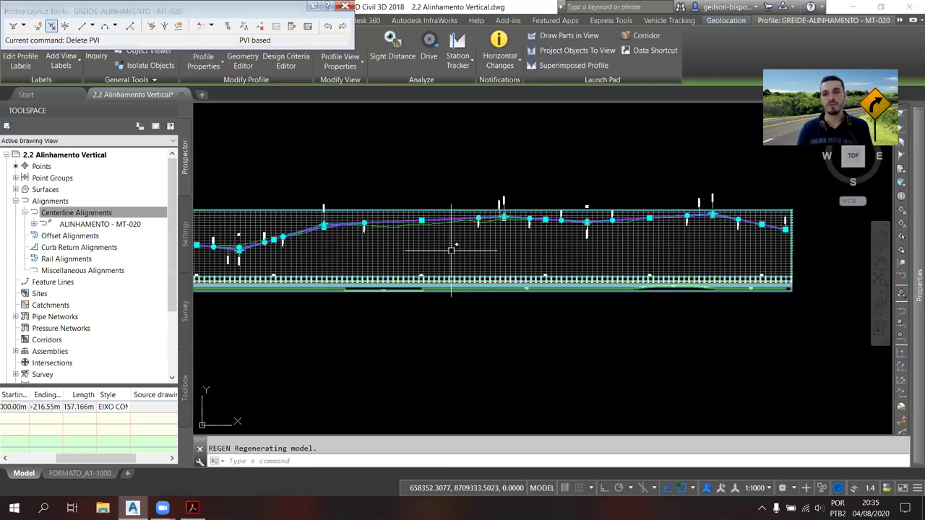
scroll(535, 271, "up", 1)
- Exit Profile Layout Tools and select the PIV label at EST 21+13.581 (COTA PIV 97.704)
key("Escape")
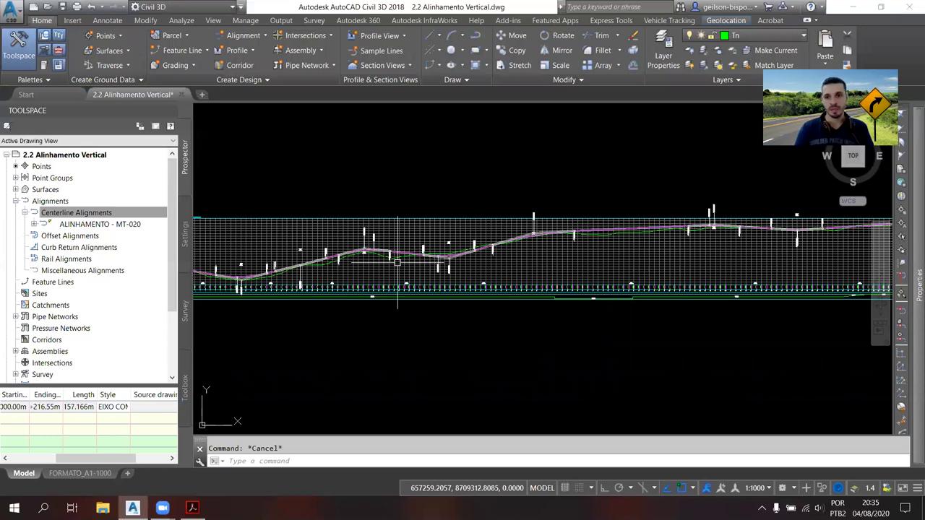
scroll(468, 269, "up", 3)
scroll(467, 270, "up", 2)
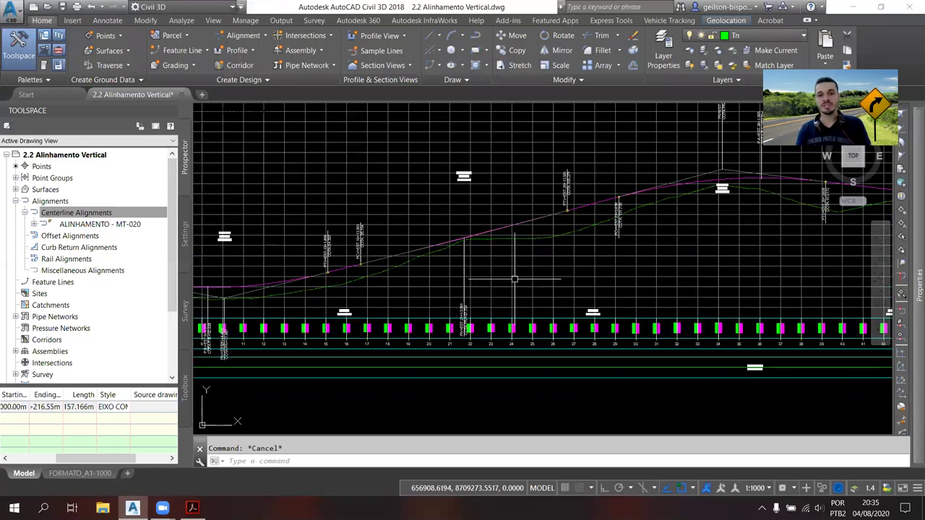
middle_click_drag(540, 250, 592, 254)
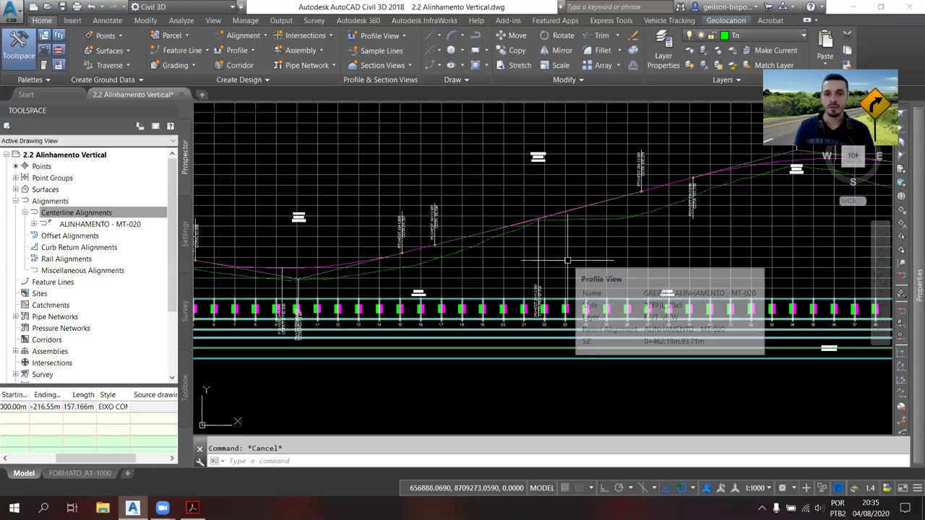
scroll(521, 246, "up", 4)
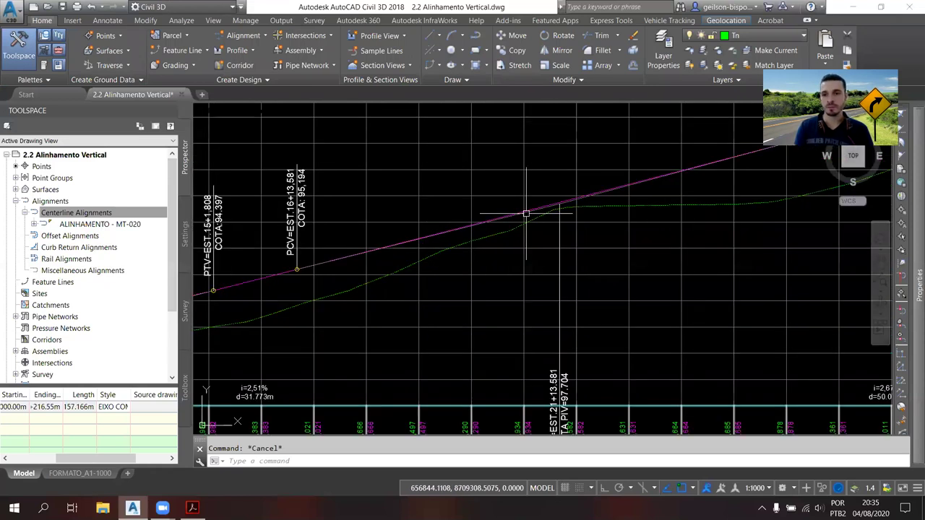
scroll(575, 238, "down", 2)
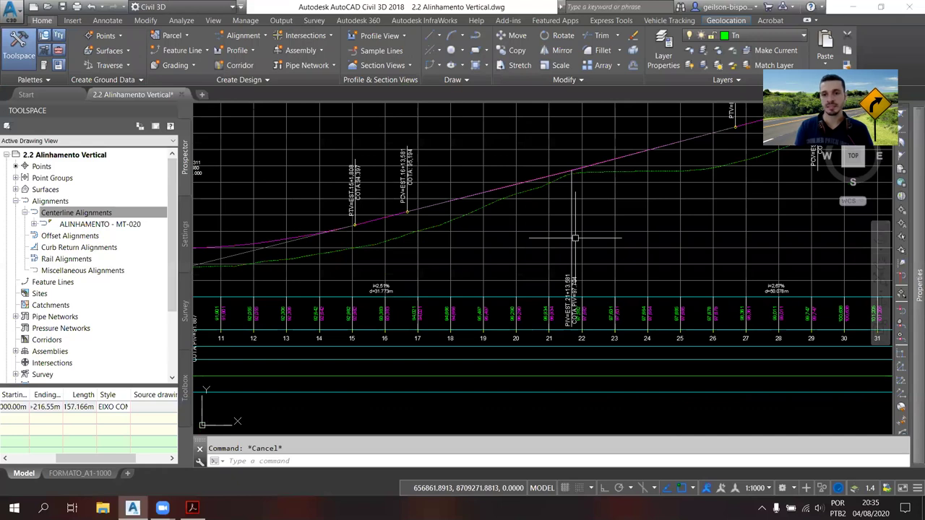
scroll(575, 237, "up", 4)
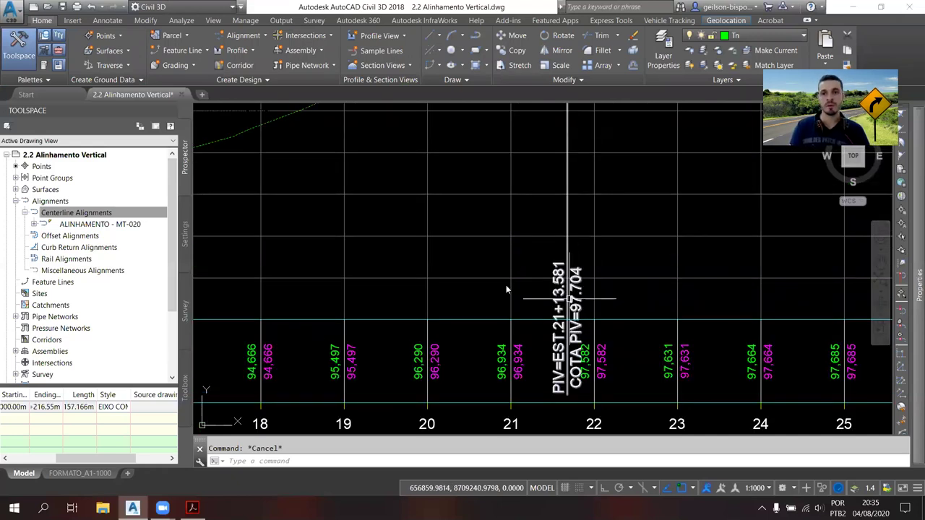
left_click(569, 297)
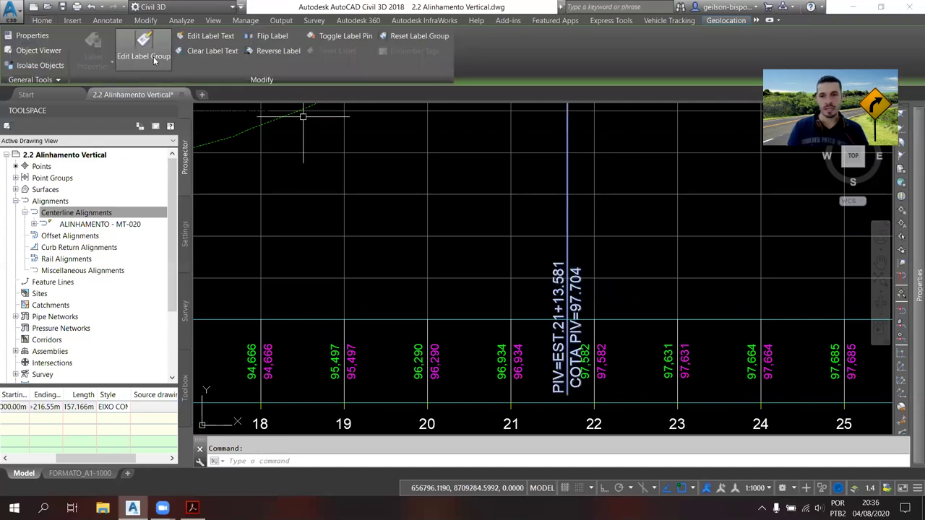
- Edit the current PTO.BAIXO sag-curve label style from the profile's label group
left_click(153, 61)
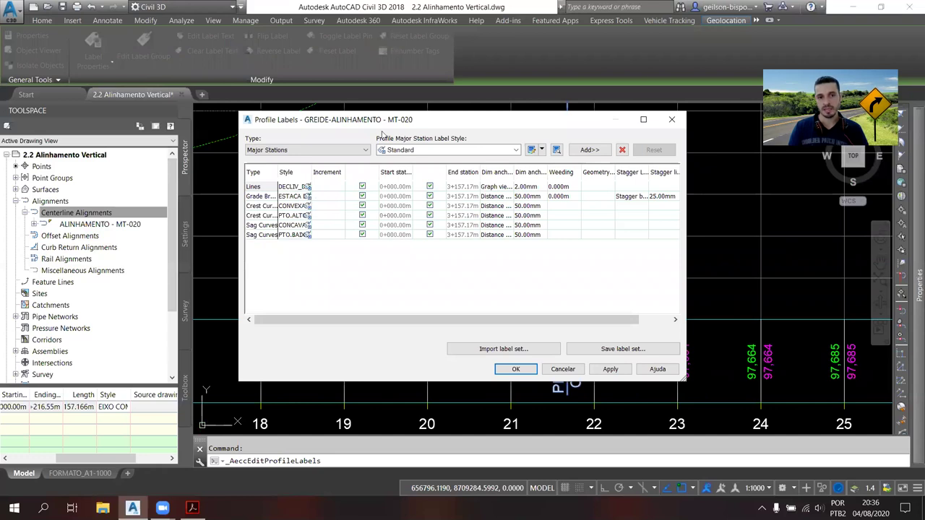
left_click(367, 176)
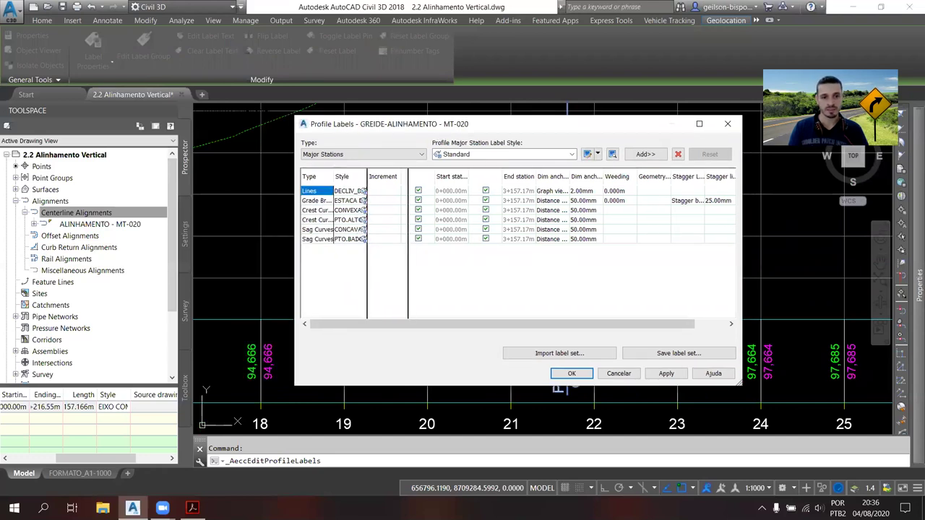
left_click(352, 192)
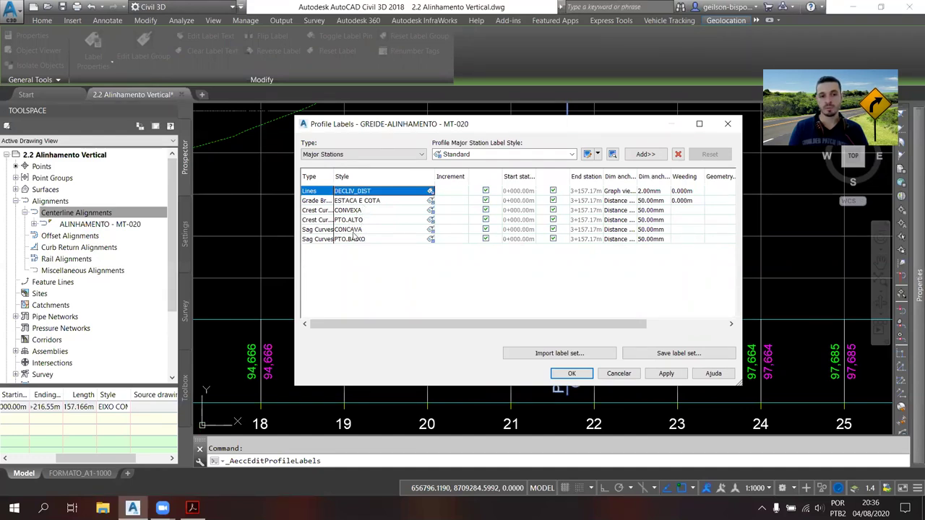
left_click(431, 239)
left_click(498, 247)
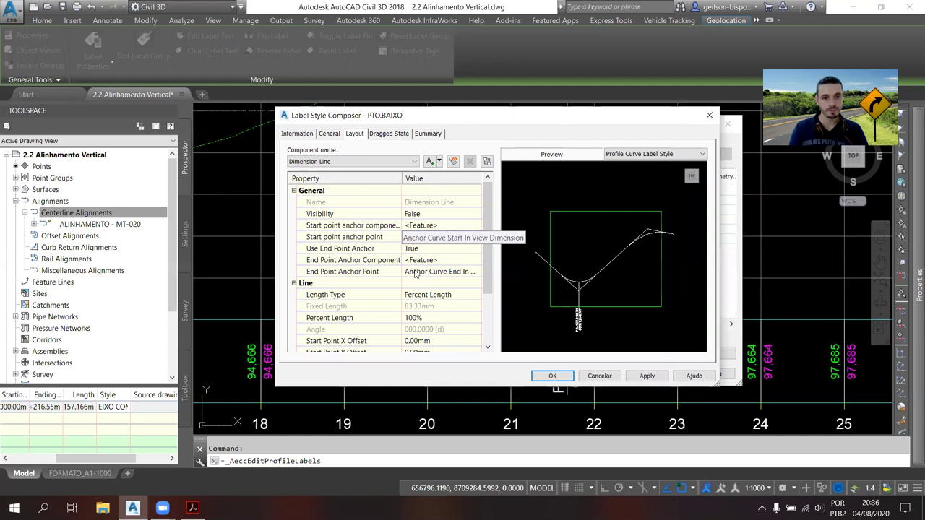
- Add a 'COTA PIV=<PVI Elevation>' line to the PTO.BAIXO PVI Sta and Elev text
left_click(343, 163)
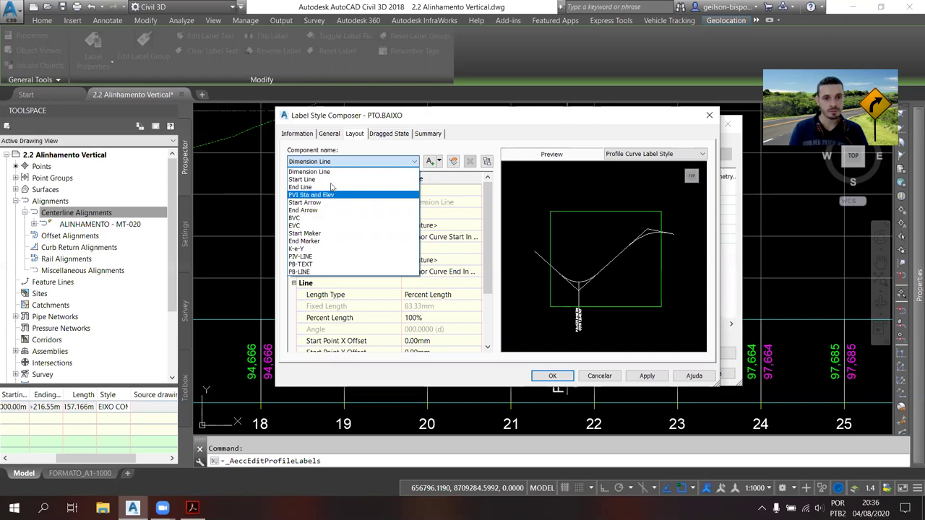
left_click(339, 196)
left_click(463, 260)
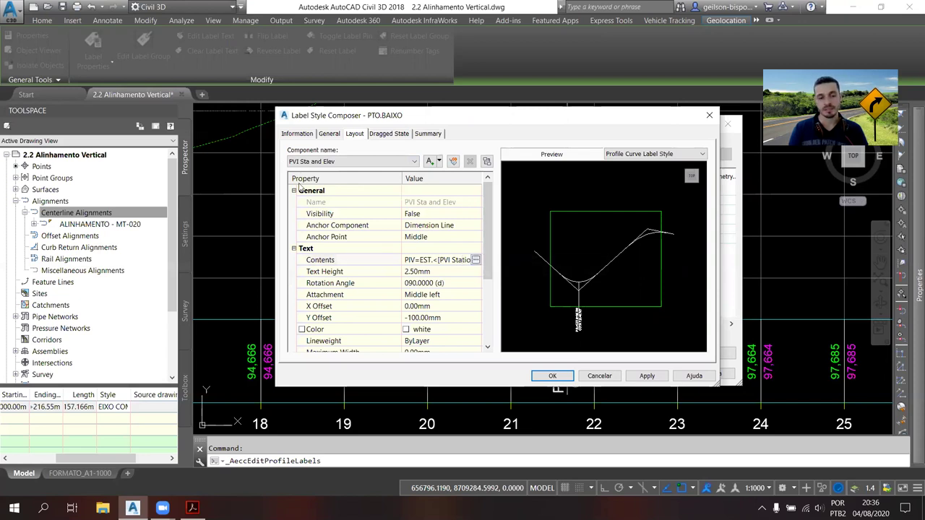
left_click(475, 260)
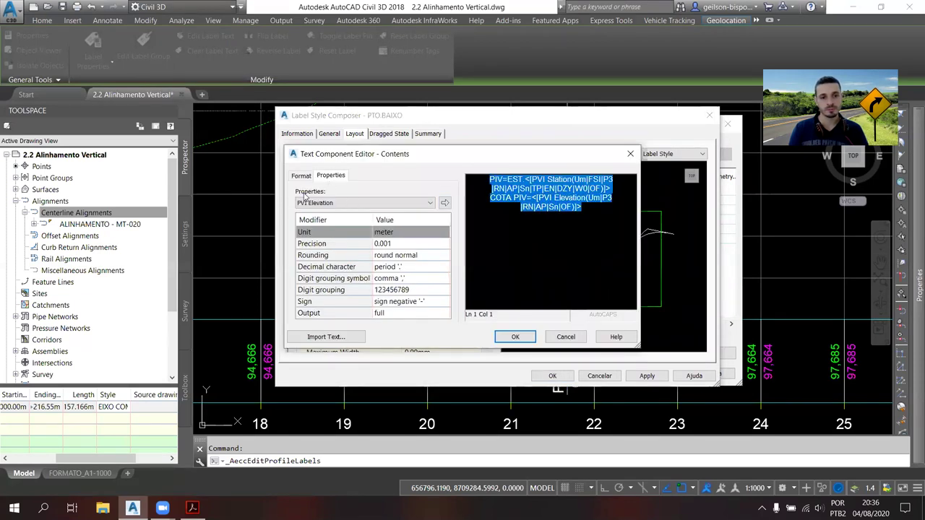
left_click(301, 176)
left_click(518, 340)
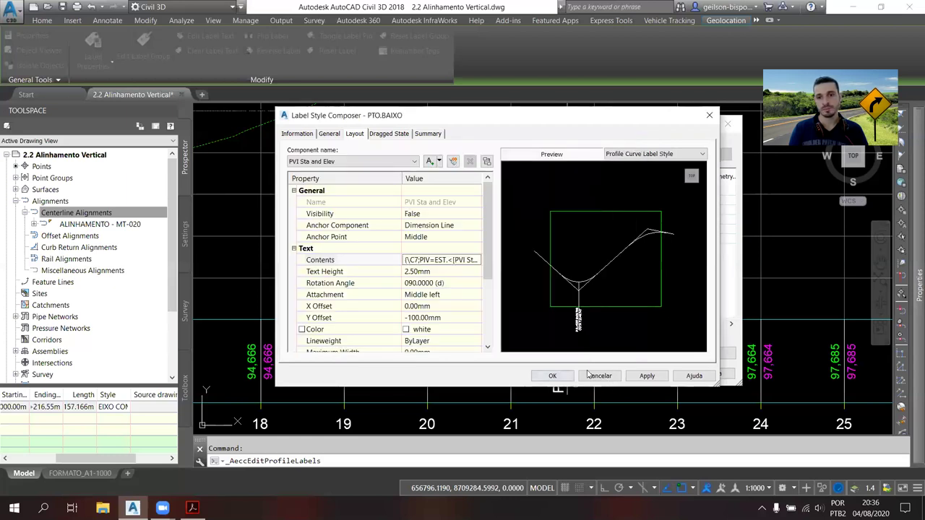
left_click(588, 375)
left_click(463, 268)
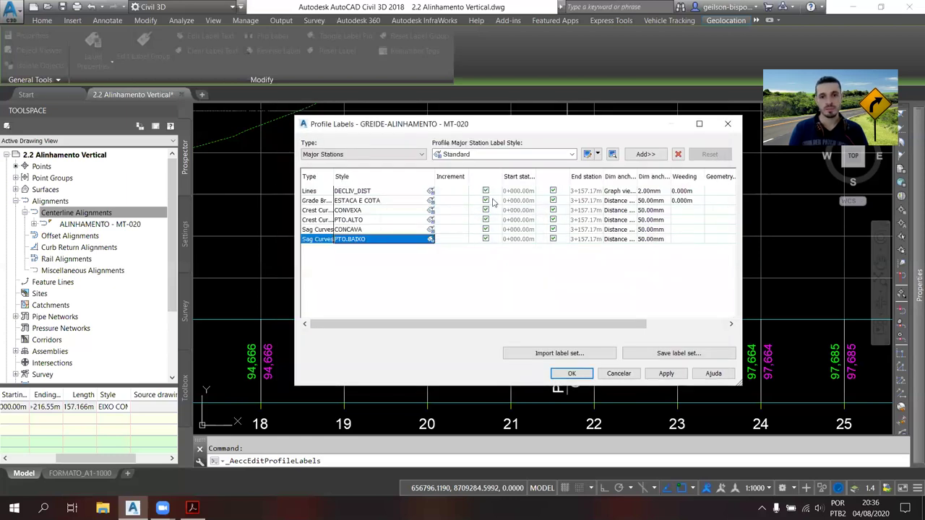
- Widen the Style column in Profile Labels to read the style names, then close the dialog
mouse_move(435, 176)
left_mouse_down()
mouse_move(374, 177)
mouse_move(369, 191)
mouse_move(370, 178)
left_mouse_up()
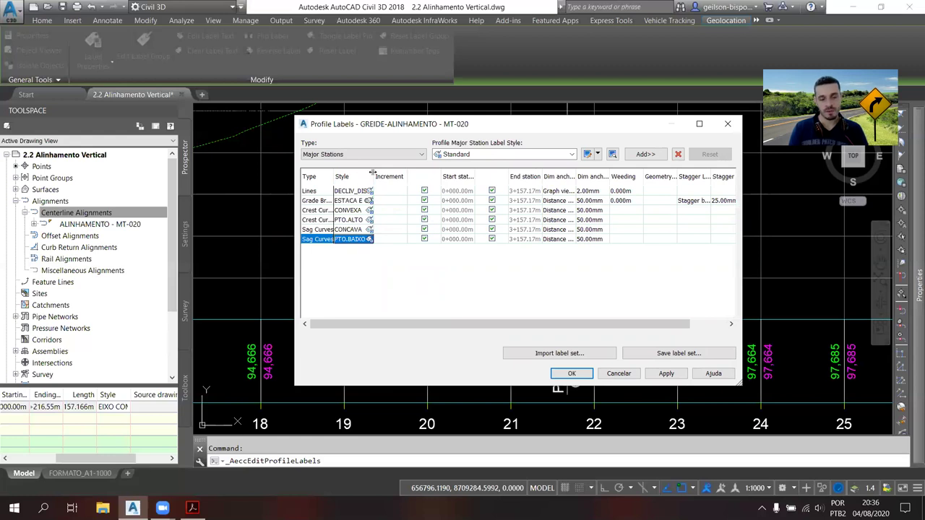
left_click_drag(374, 181, 382, 182)
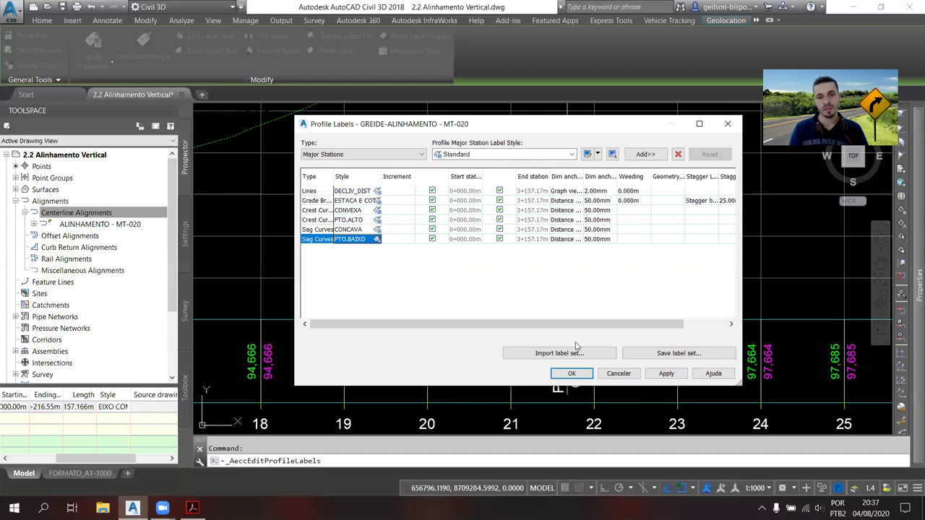
left_click(615, 375)
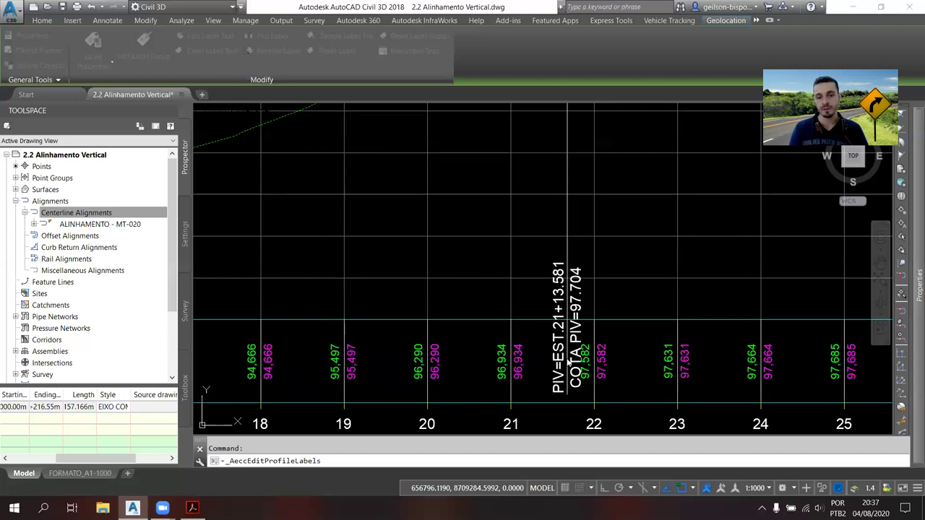
- Zoom and pan to check the sag low point label P.B.=EST 9+5.570, COTA P.B.=92.938
scroll(614, 374, "down", 5)
key("Escape")
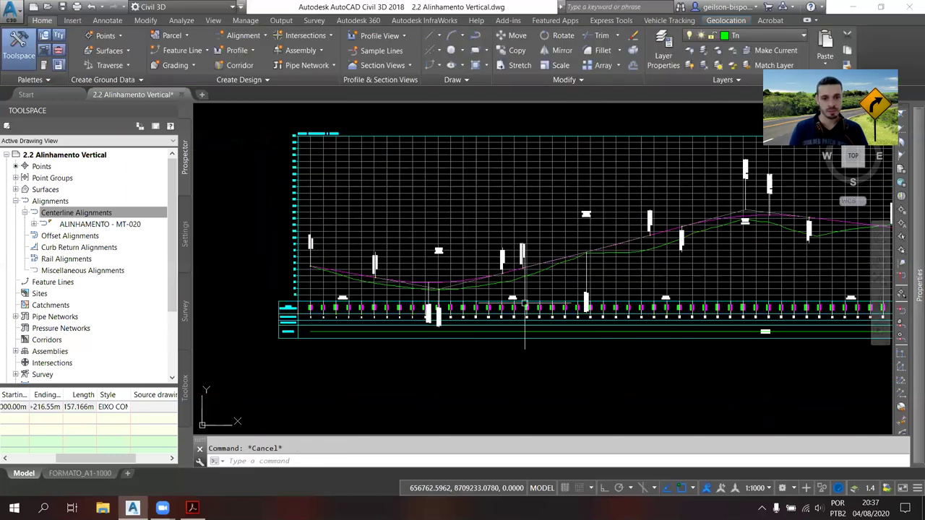
scroll(457, 326, "up", 5)
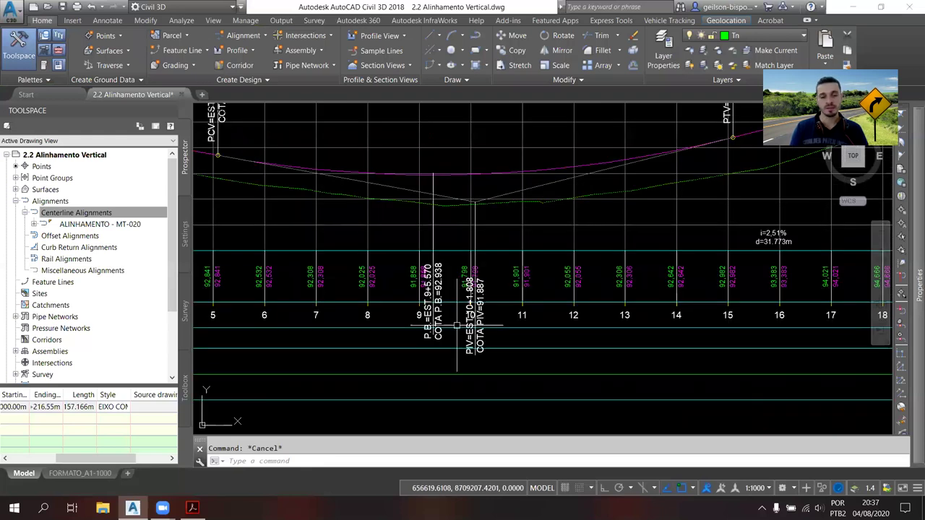
scroll(573, 326, "down", 4)
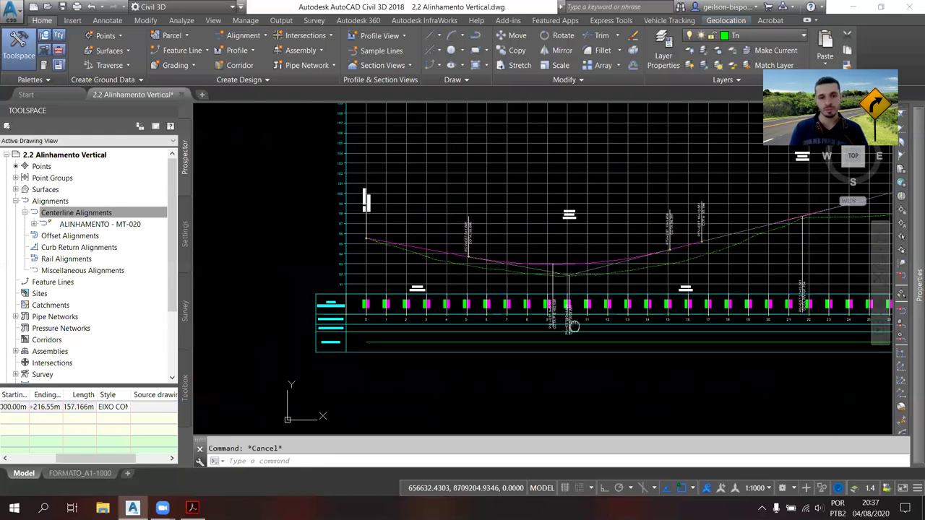
middle_click_drag(574, 327, 607, 314)
scroll(607, 314, "up", 3)
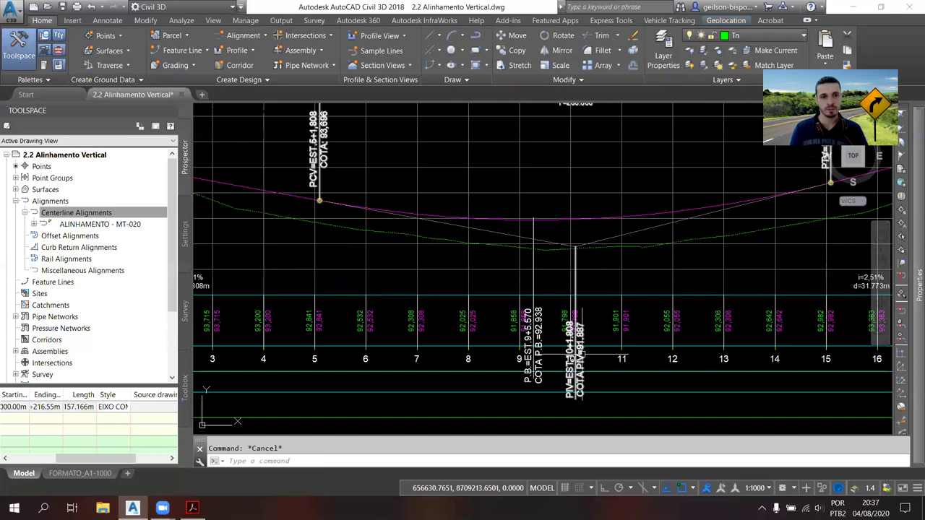
left_click(435, 200)
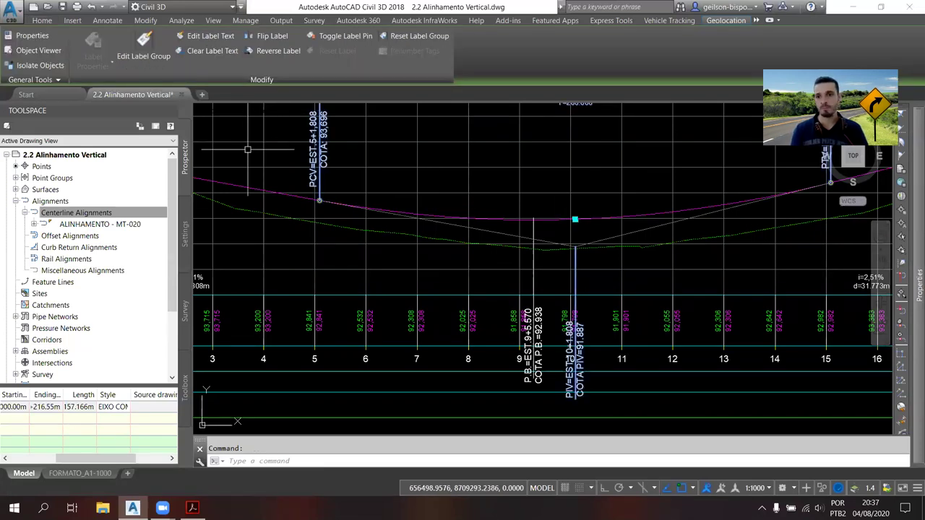
mouse_move(248, 149)
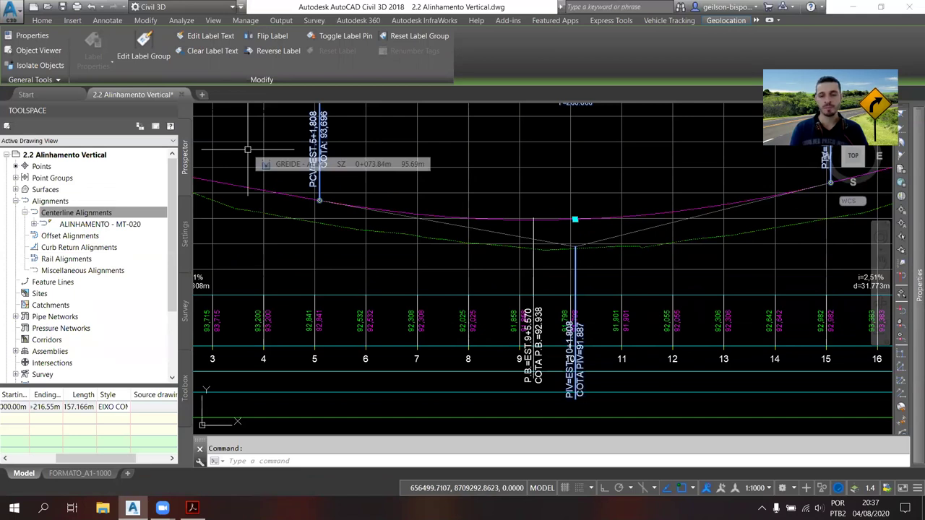
key("Escape")
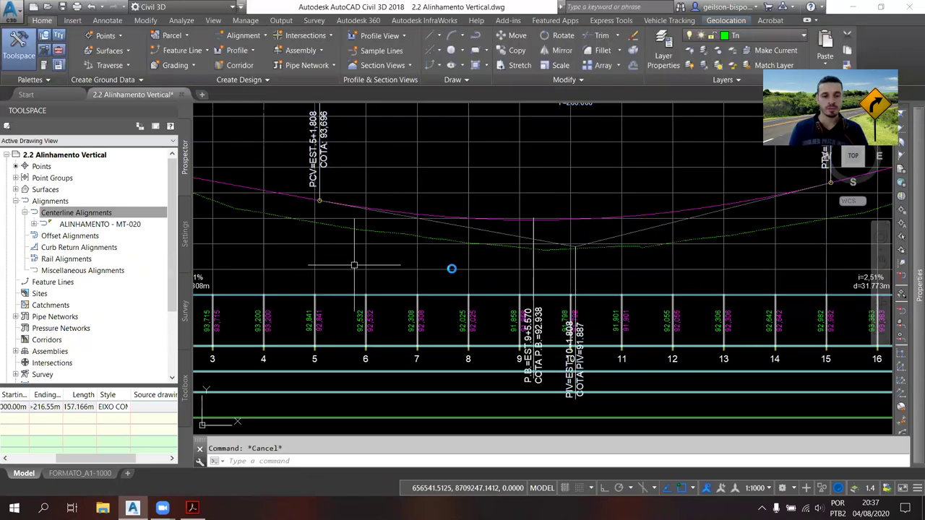
scroll(451, 269, "down", 2)
scroll(358, 273, "up", 2)
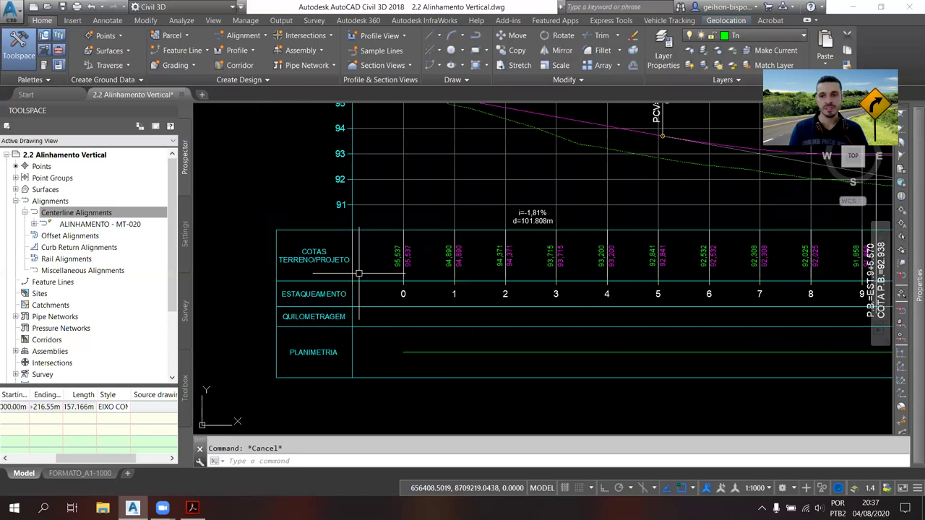
scroll(410, 258, "down", 2)
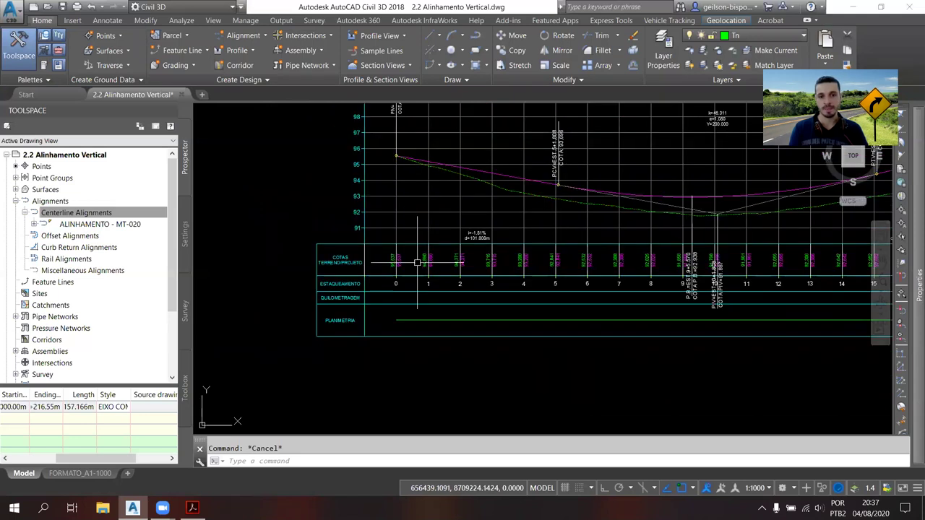
scroll(417, 263, "up", 5)
scroll(443, 268, "down", 5)
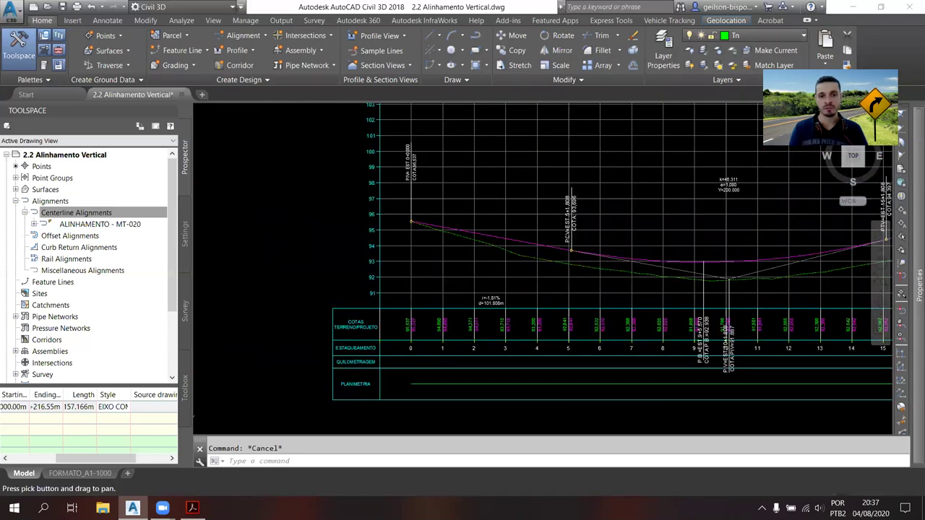
scroll(505, 233, "up", 4)
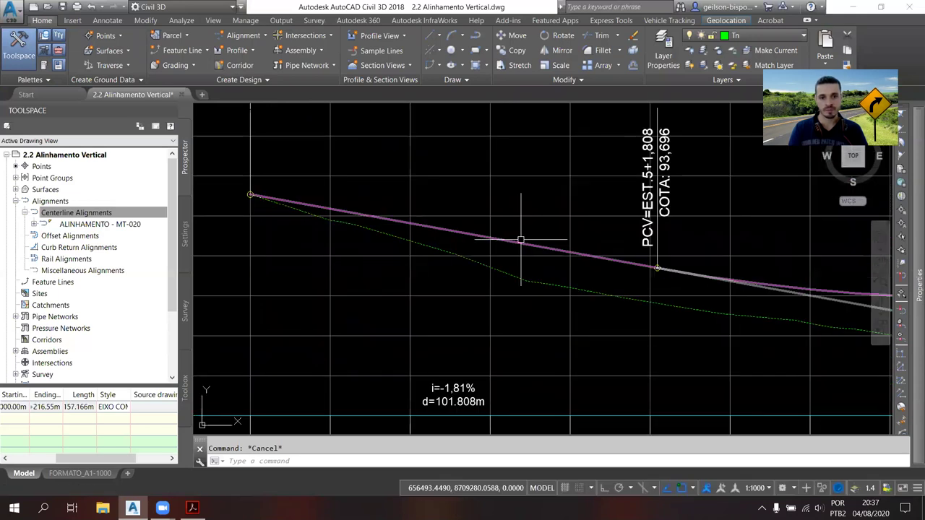
scroll(491, 224, "down", 2)
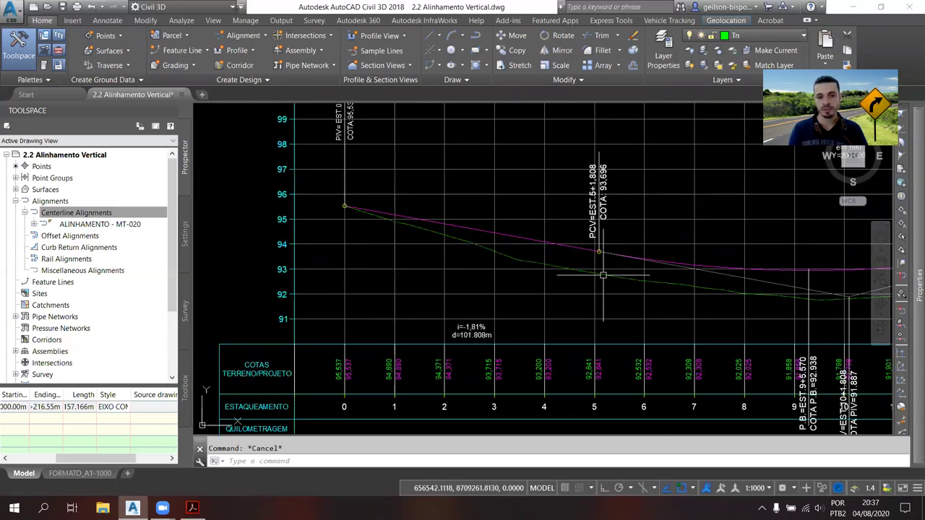
scroll(486, 361, "up", 2)
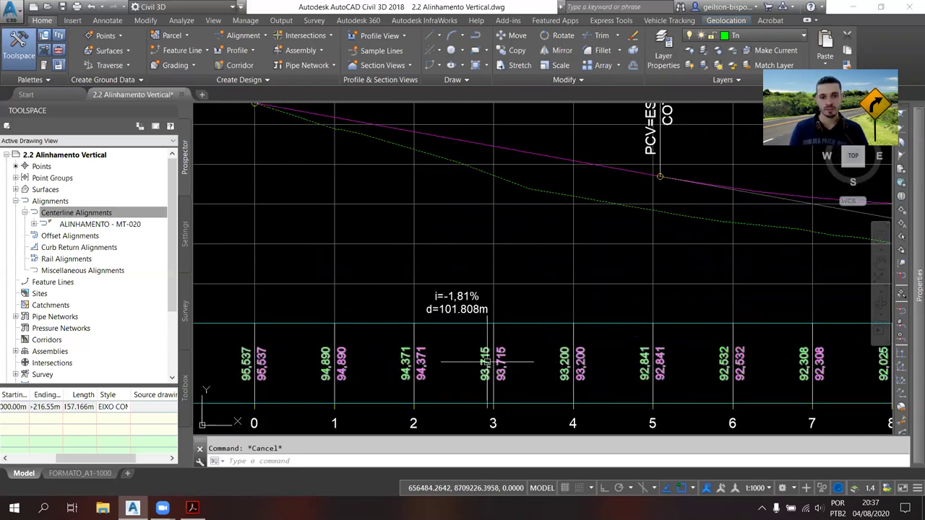
left_click(509, 361)
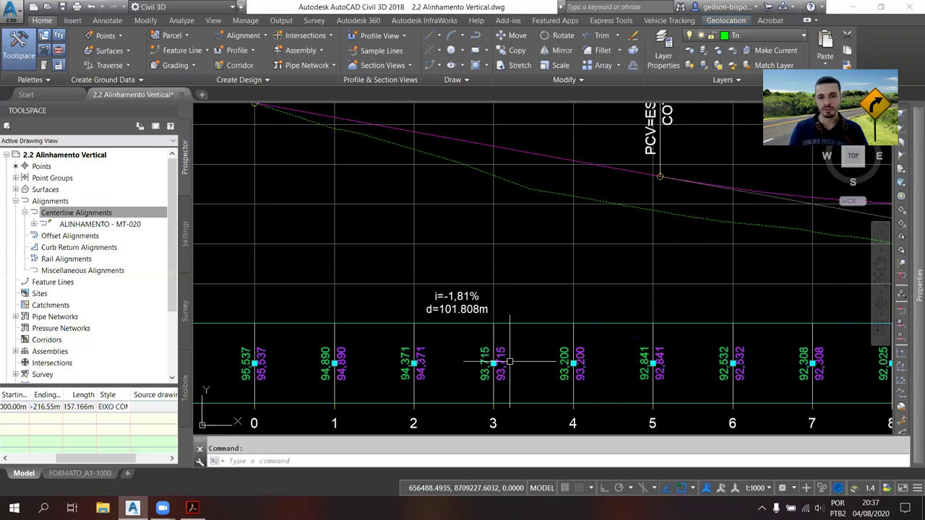
scroll(498, 283, "down", 2)
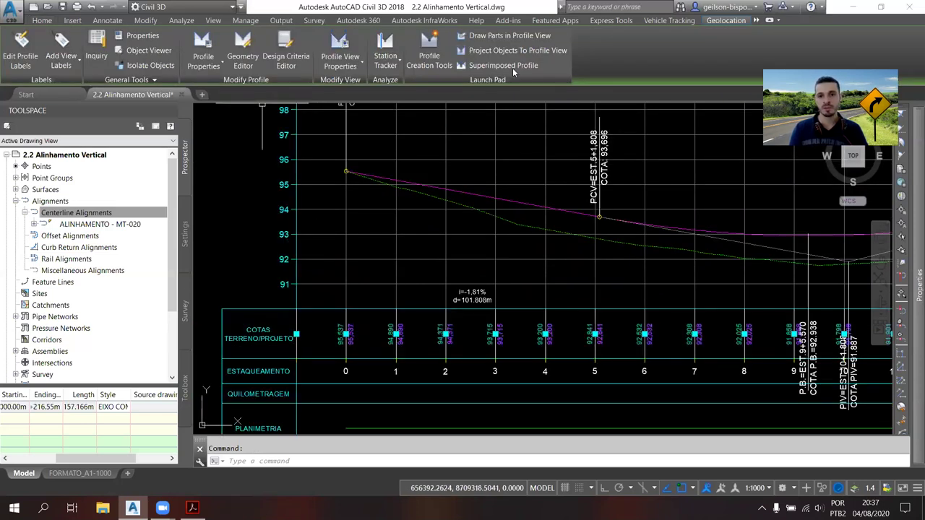
- Open Profile View Properties for the MT-020 profile view from the ribbon
left_click(214, 66)
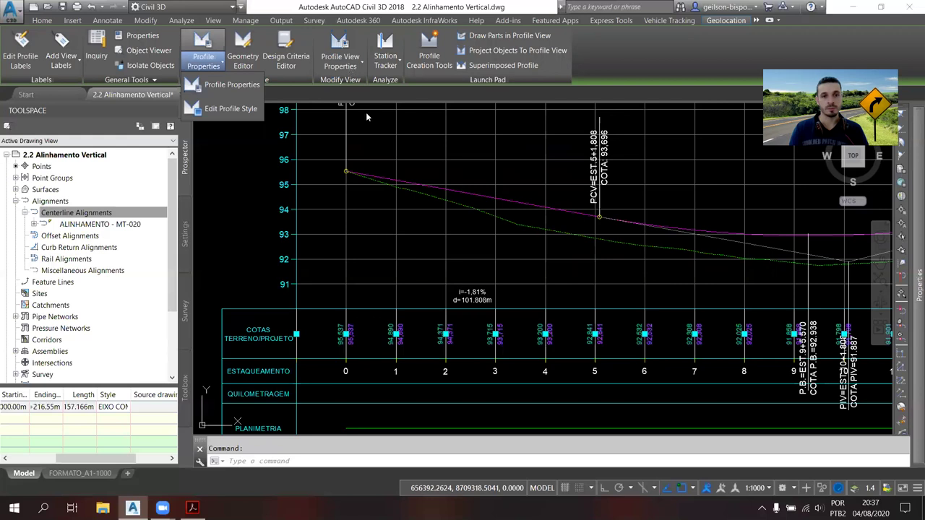
left_click(334, 64)
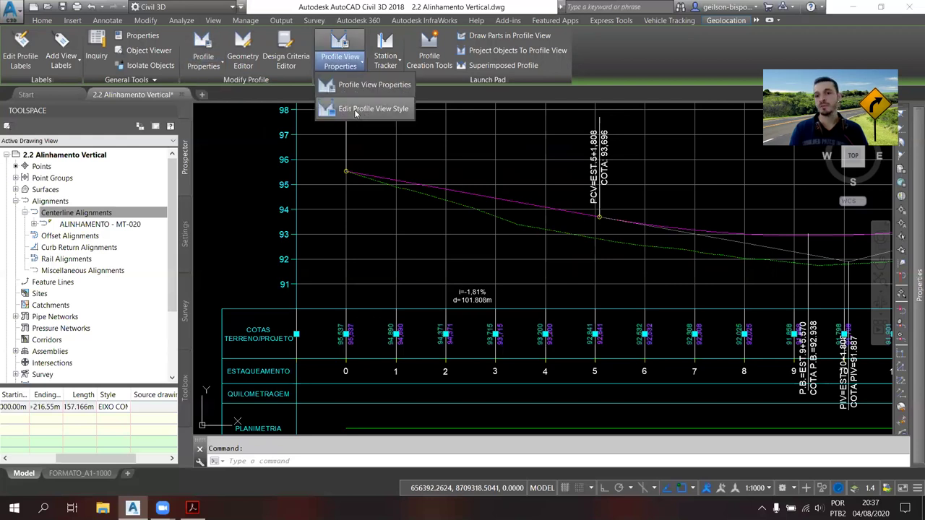
left_click(373, 108)
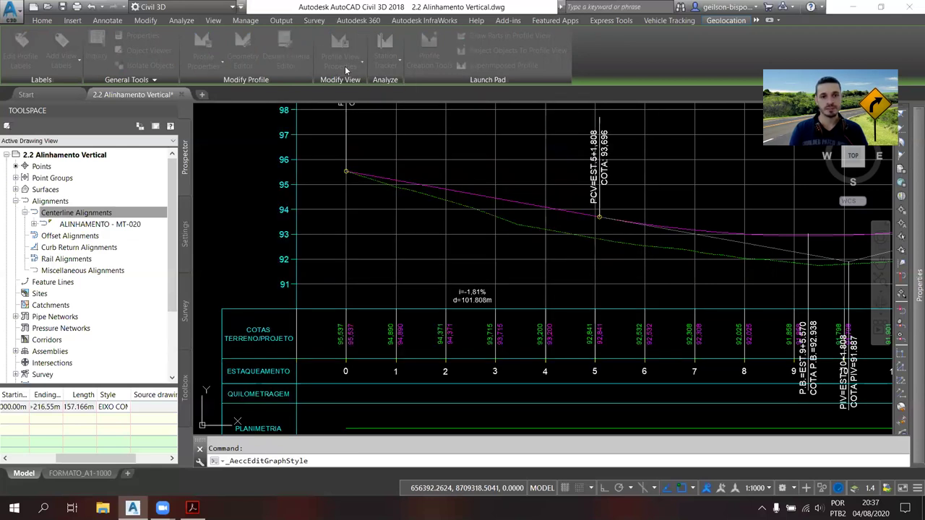
left_click(344, 66)
left_click(355, 86)
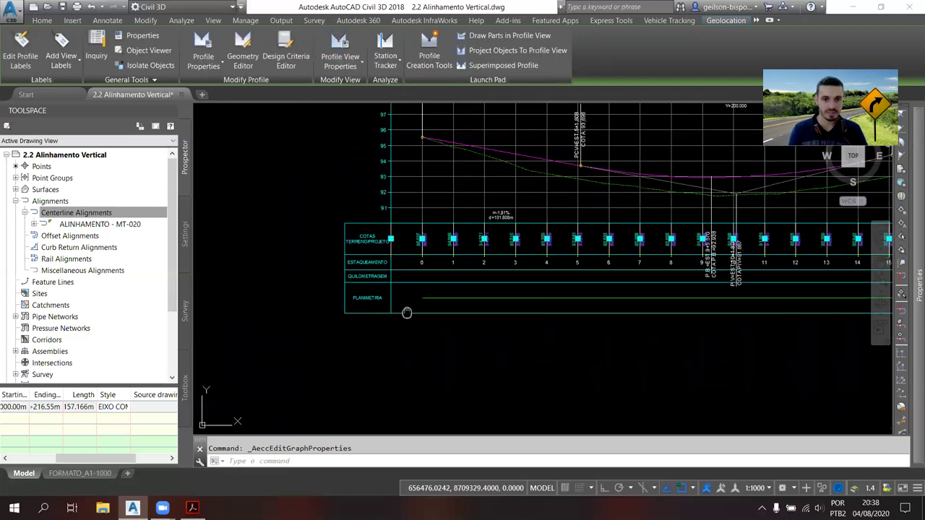
- Reselect the MT-020 profile view grid and open its band settings
scroll(373, 327, "up", 2)
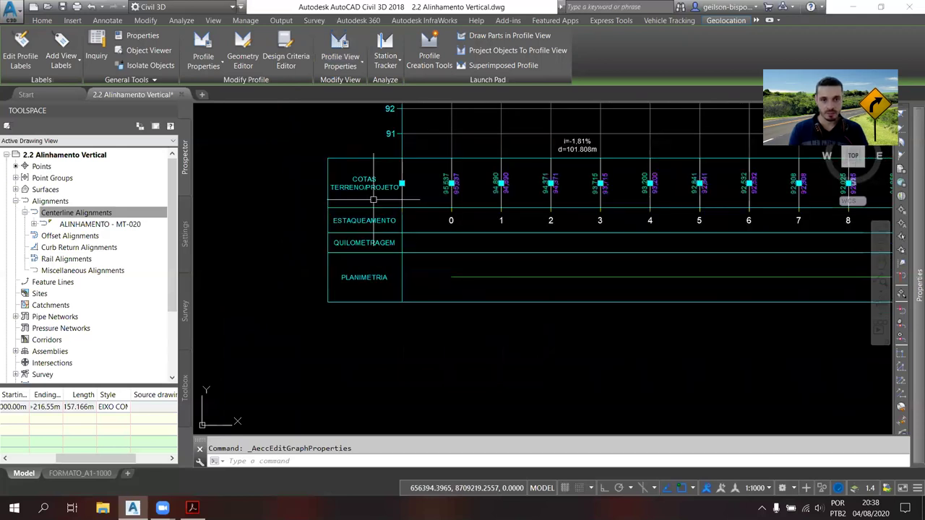
key("Escape")
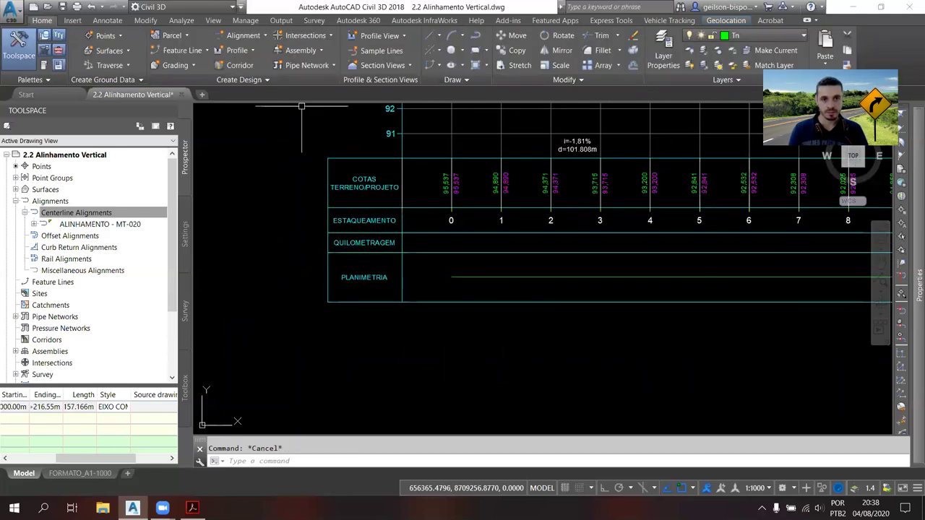
left_click(367, 173)
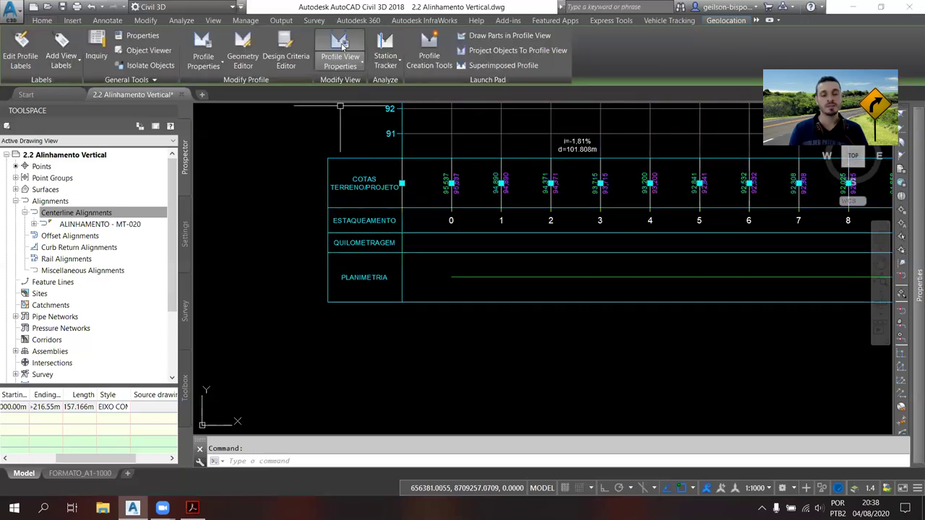
left_click(341, 45)
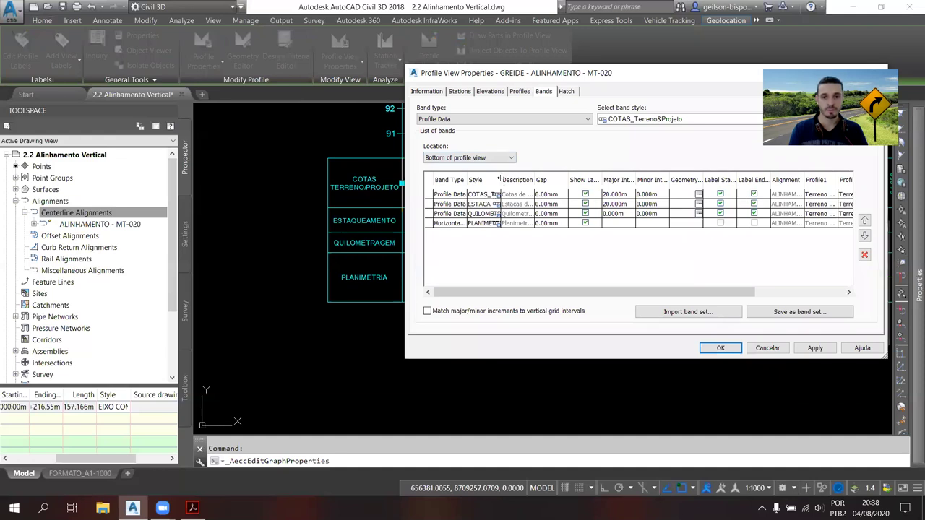
- Delete the QUILOMETROS kilometre band from the profile view's band list
left_click_drag(500, 180, 535, 180)
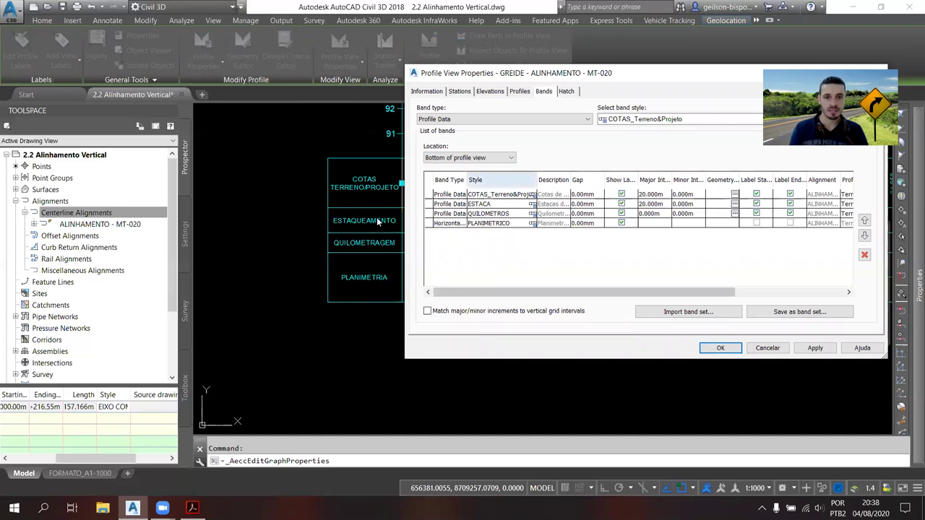
left_click(864, 254)
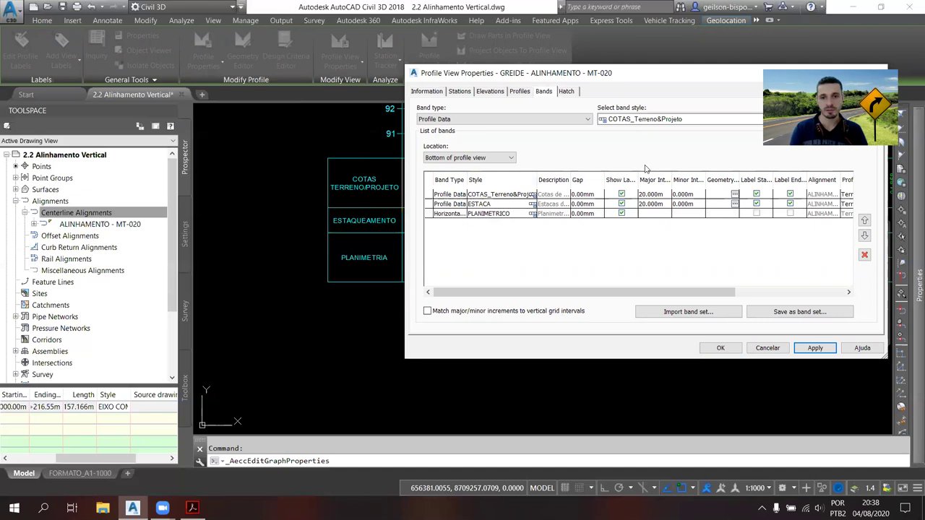
left_click_drag(619, 77, 510, 118)
- Pick the QUILOMETROS band style and start adding it with Add>>
left_click(666, 159)
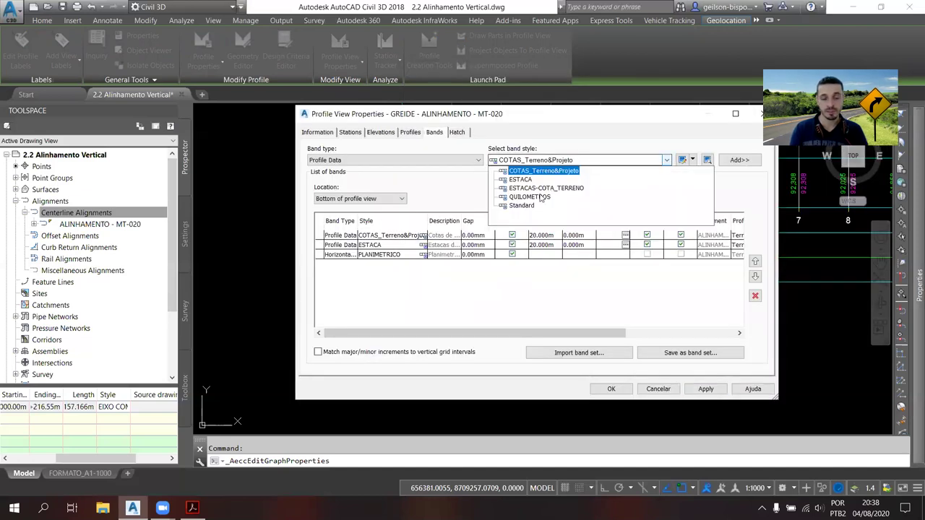
left_click(539, 197)
left_click(733, 162)
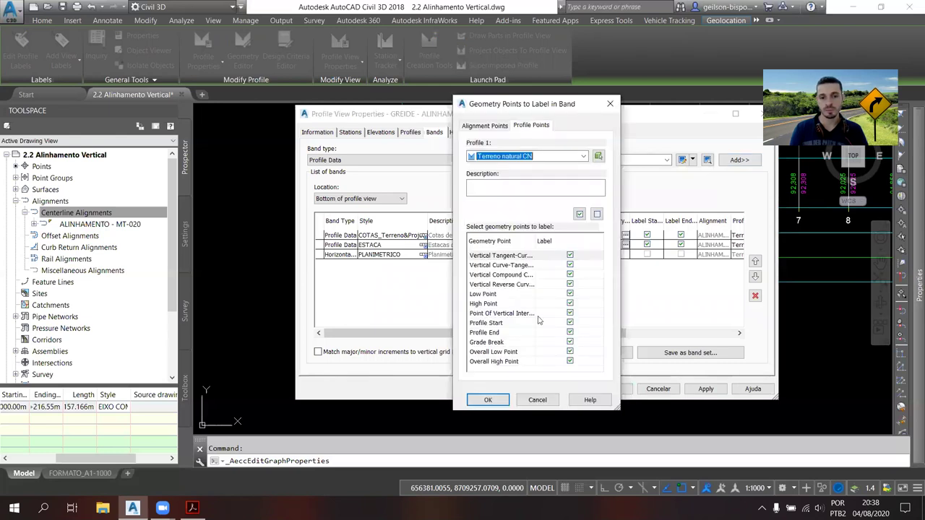
- Cancel the geometry points dialog, reopen it to review the points, then cancel again
left_click(543, 399)
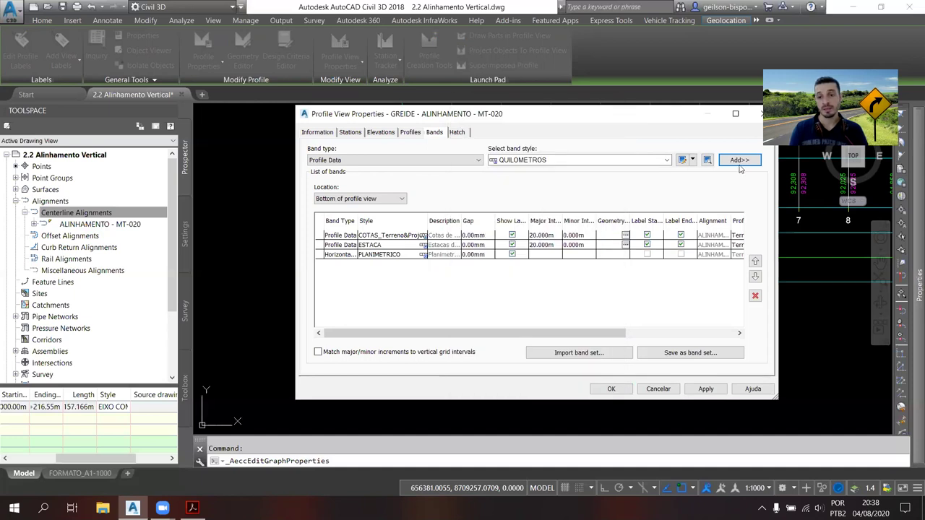
left_click(625, 235)
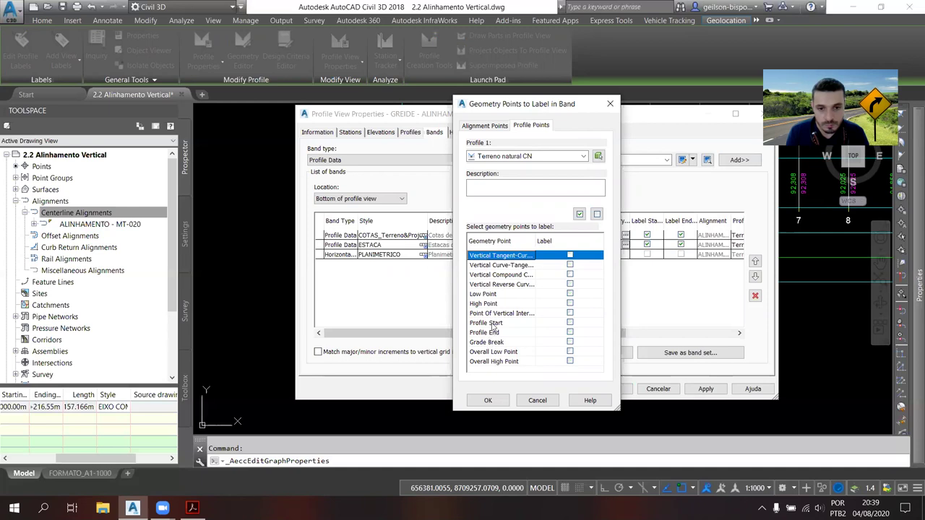
left_click(502, 303)
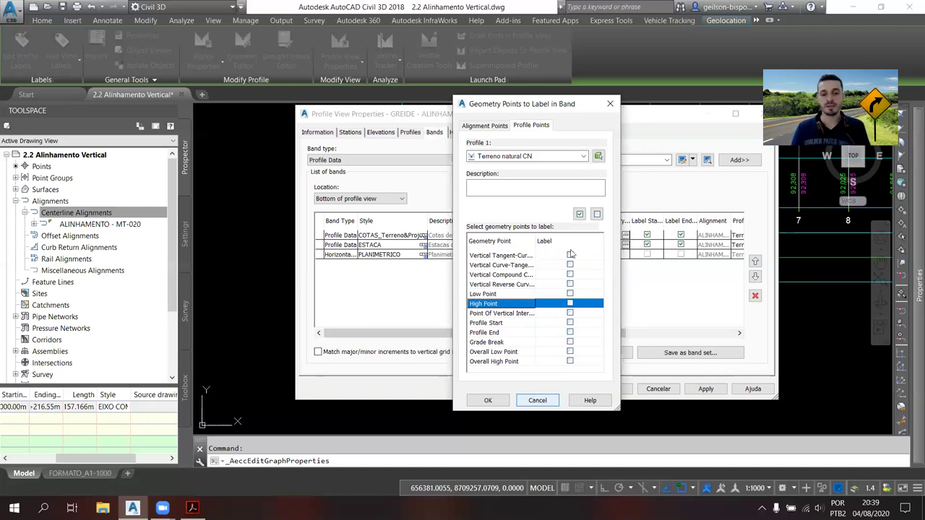
left_click(539, 400)
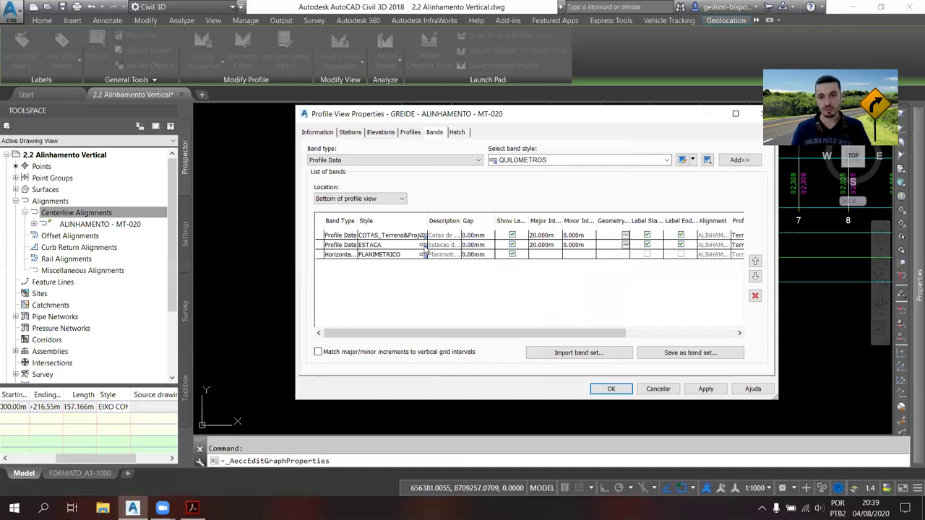
- Select the COTAS_Terreno&Projeto band and keep Terreno natural CN as its first profile
left_click(397, 239)
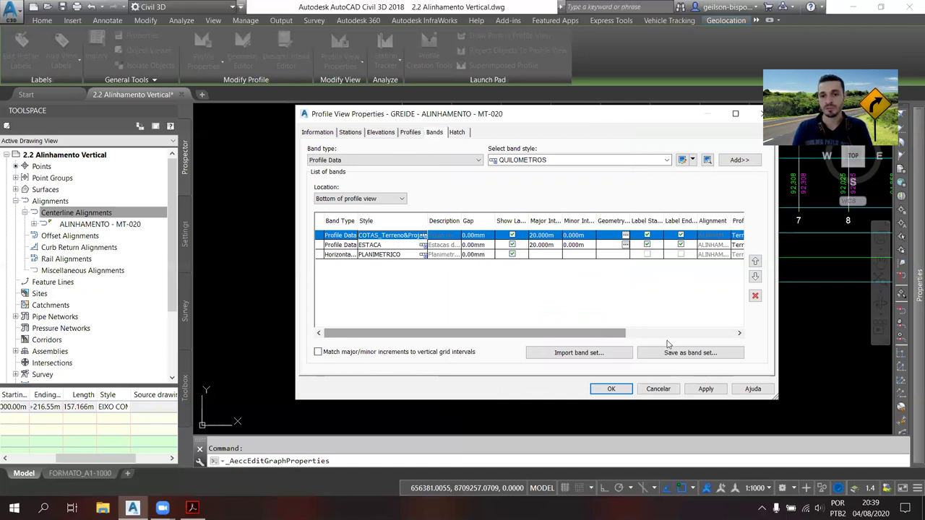
scroll(682, 340, "right", 3)
scroll(621, 253, "right", 2)
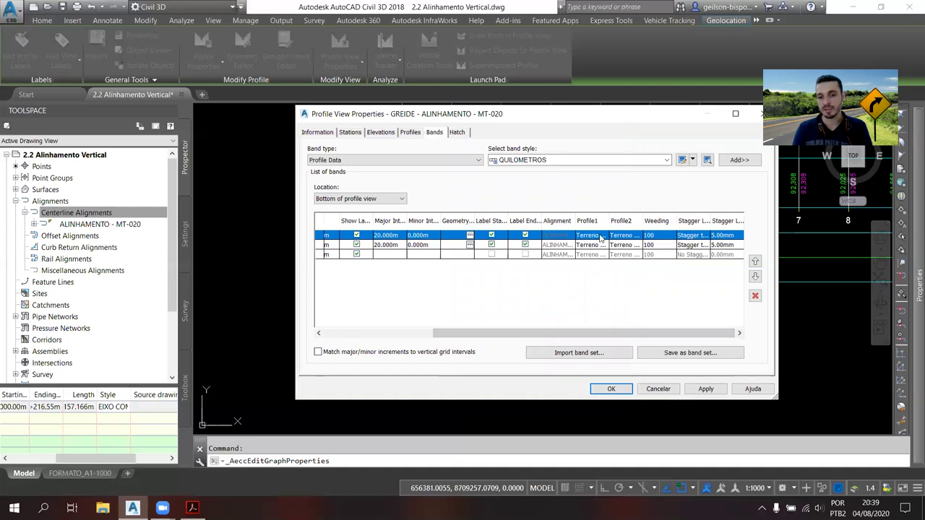
left_click(599, 236)
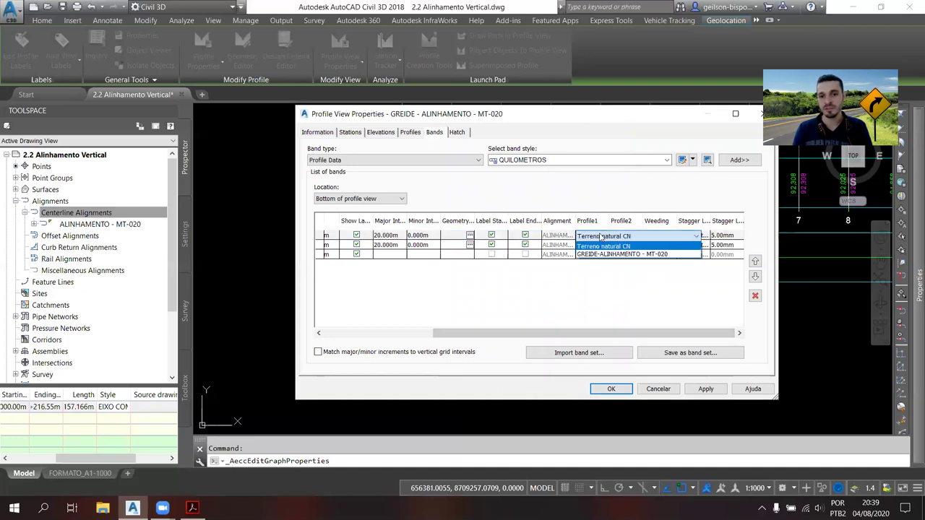
left_click(601, 237)
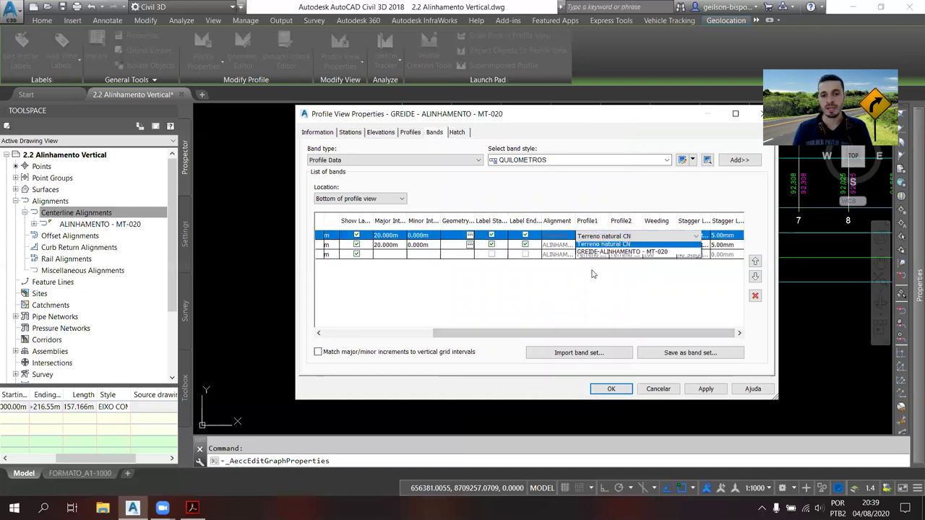
left_click(603, 290)
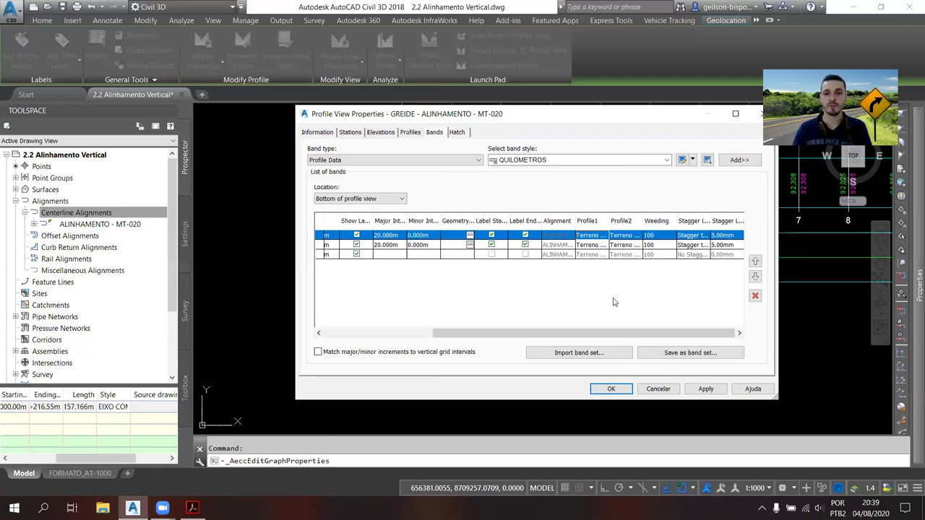
- Set the band's second profile to GREIDE-ALINHAMENTO - MT-020 and apply the changes
left_click(625, 236)
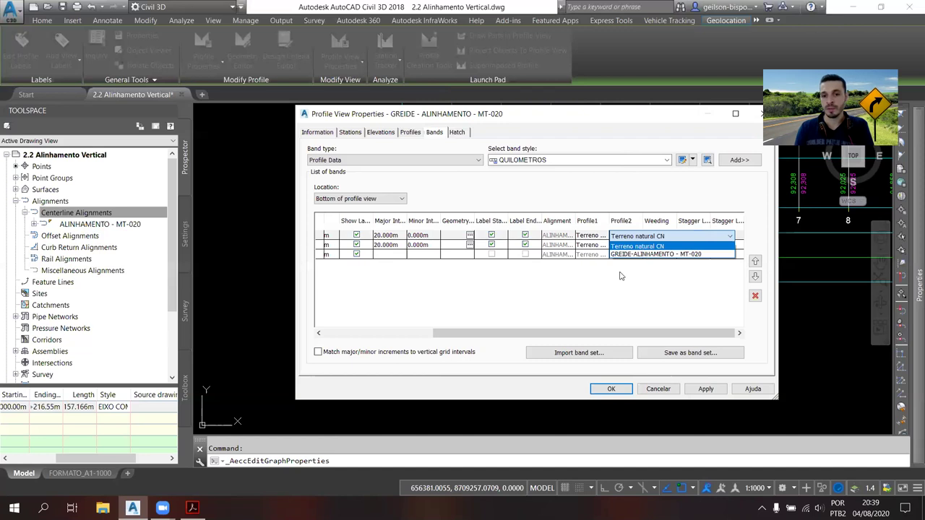
key("Down")
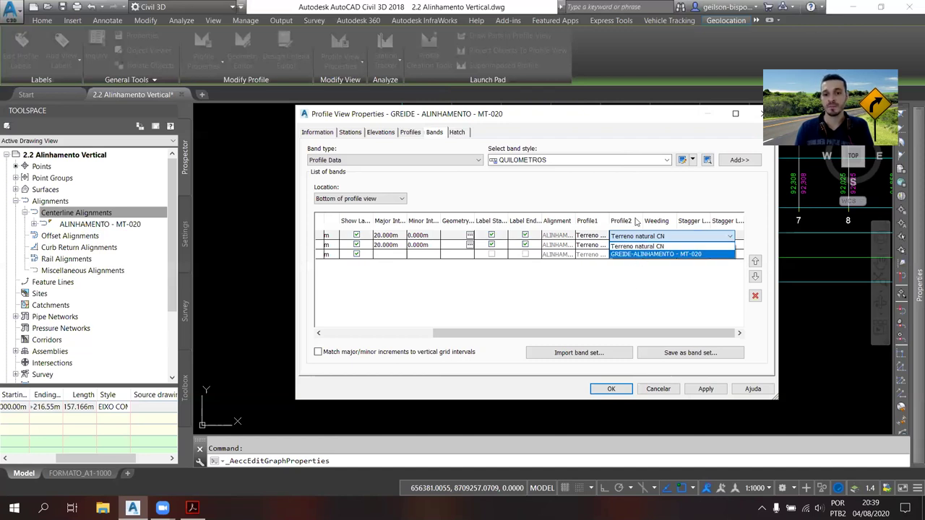
left_click(638, 222)
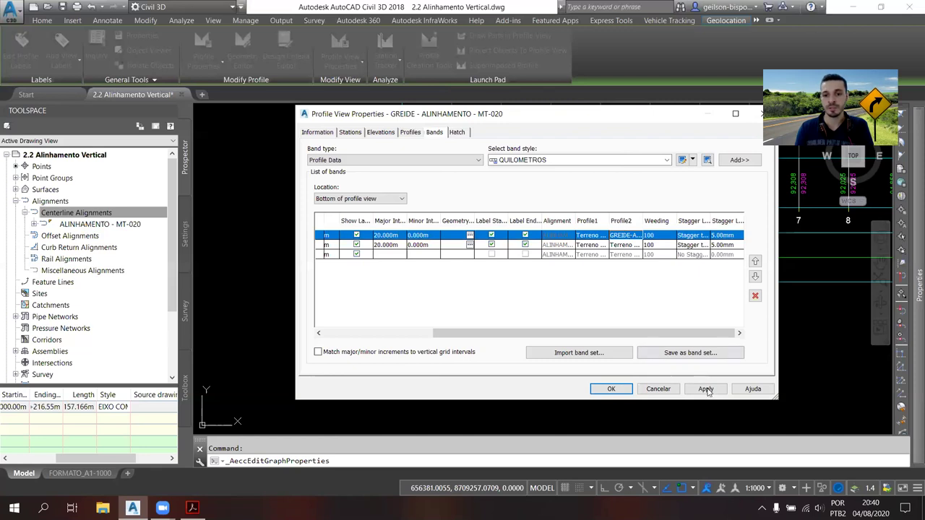
left_click(706, 390)
key("Return")
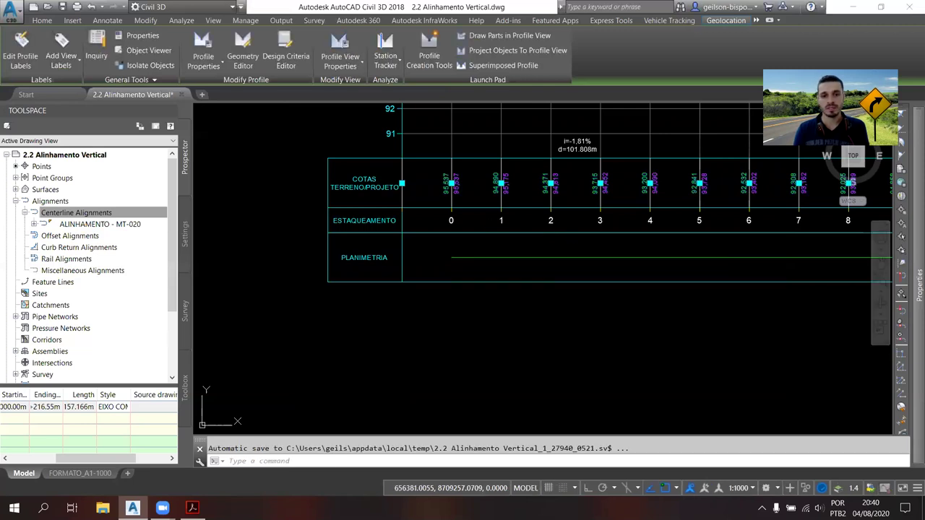
scroll(564, 260, "up", 3)
key("Escape")
scroll(563, 258, "down", 1)
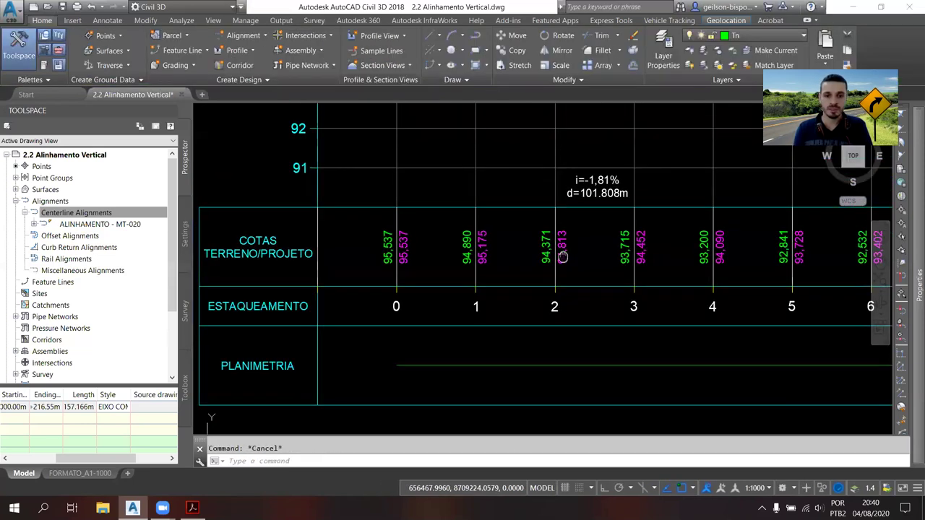
middle_click_drag(562, 257, 555, 306)
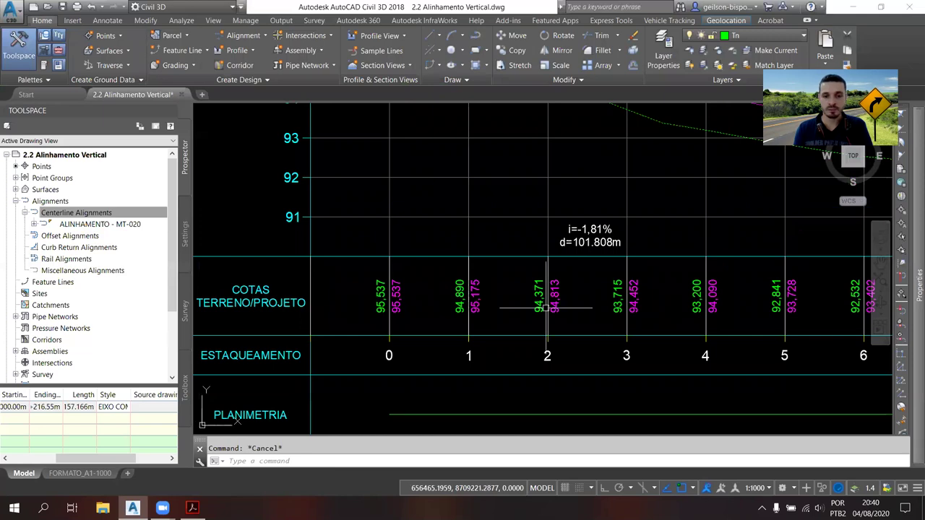
scroll(547, 308, "up", 2)
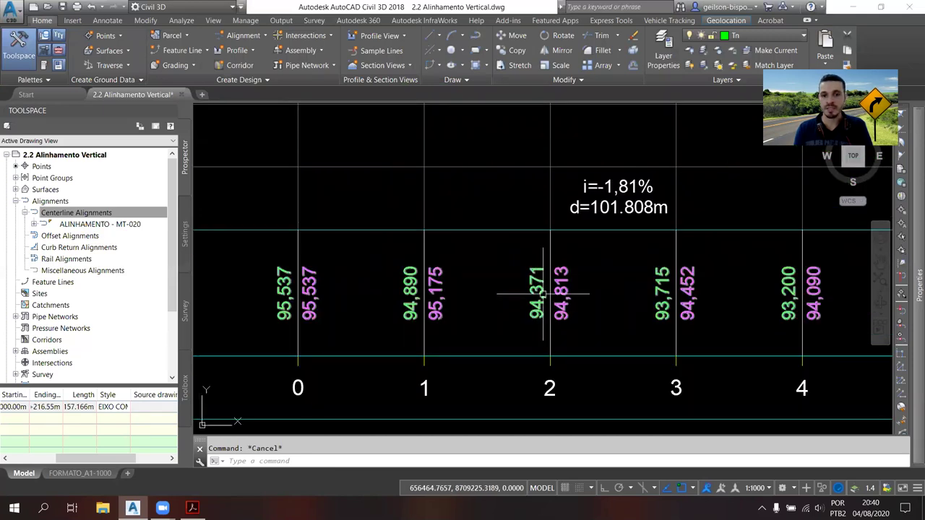
scroll(543, 294, "down", 2)
scroll(551, 318, "down", 2)
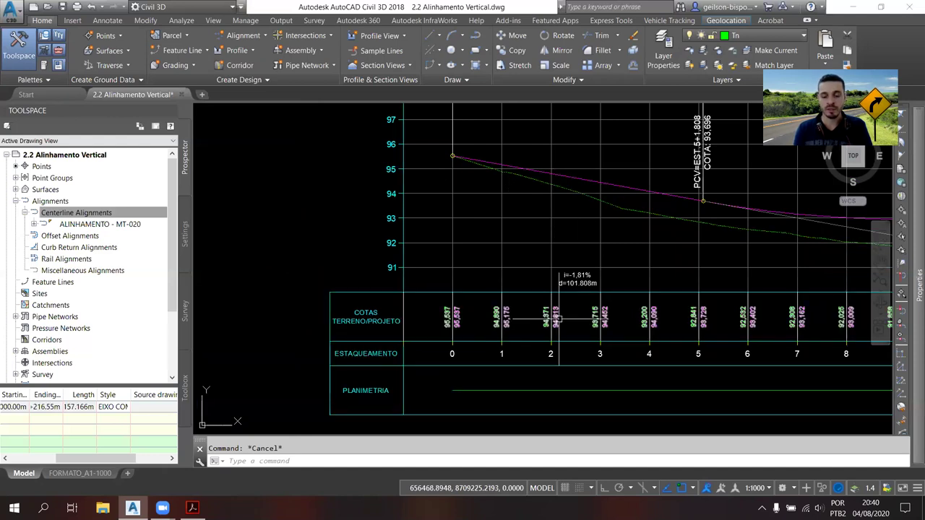
scroll(557, 318, "up", 1)
scroll(545, 200, "up", 1)
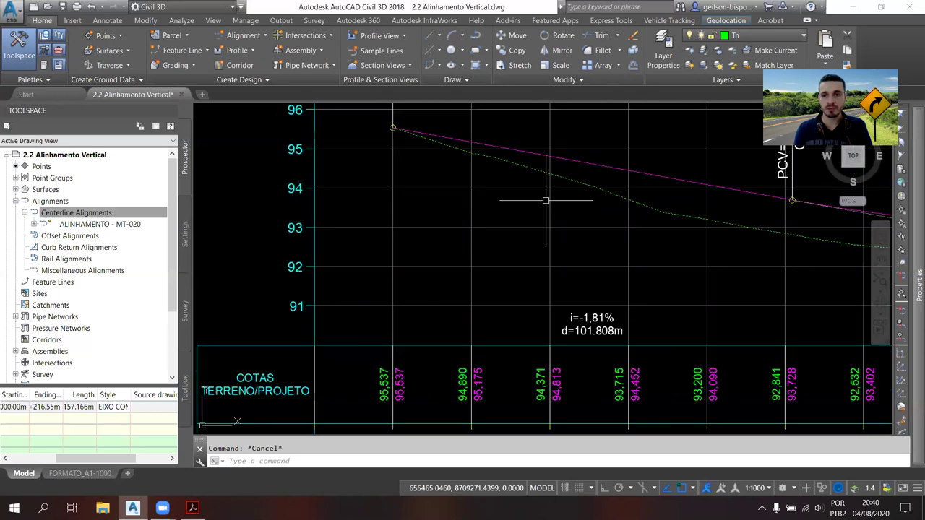
scroll(569, 159, "down", 2)
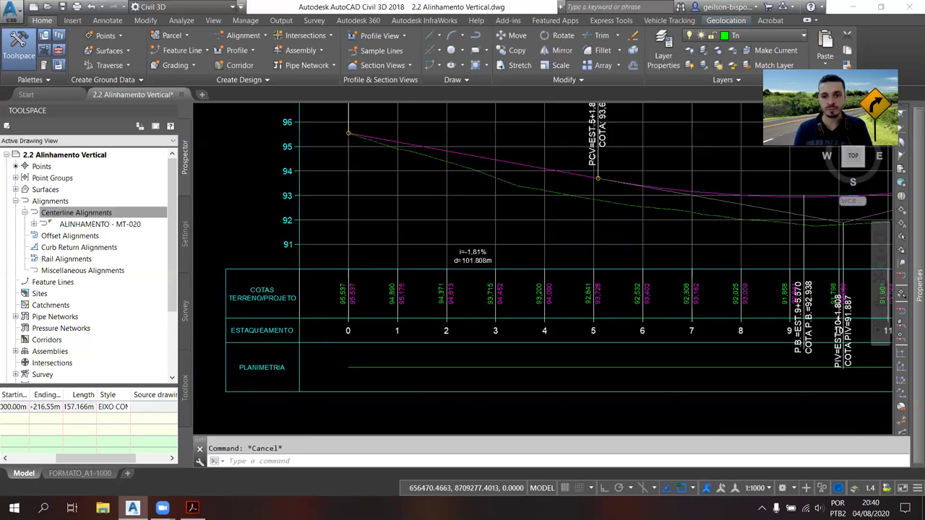
middle_click_drag(808, 331, 590, 237)
scroll(646, 248, "down", 2)
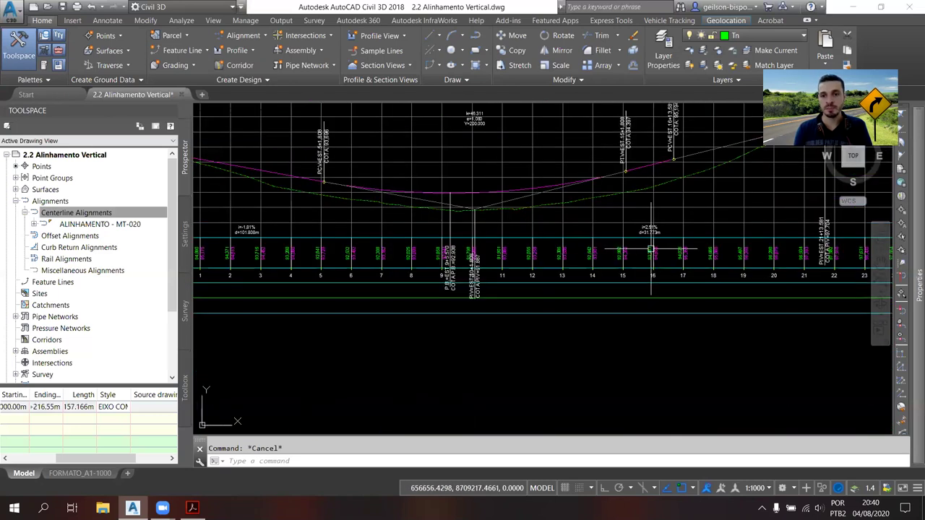
scroll(640, 273, "down", 3)
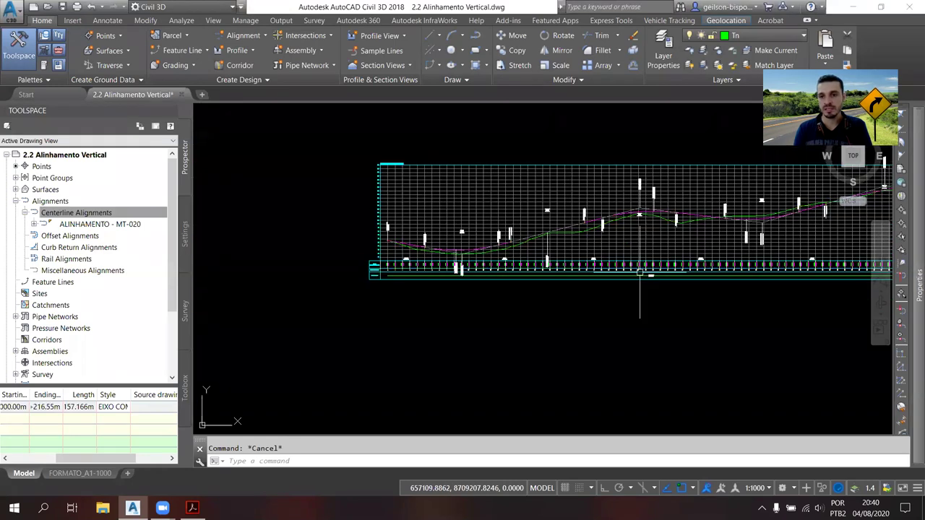
scroll(639, 273, "down", 4)
scroll(770, 289, "up", 2)
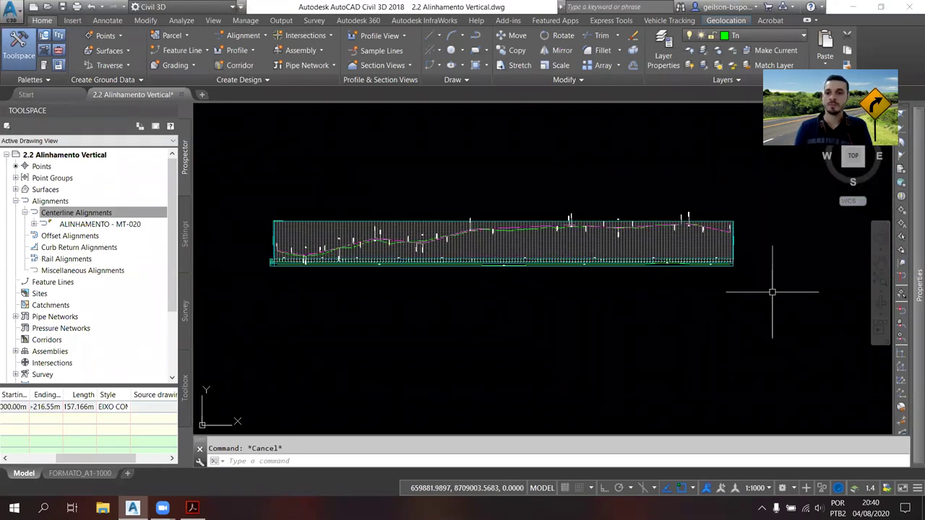
middle_click_drag(573, 273, 675, 290)
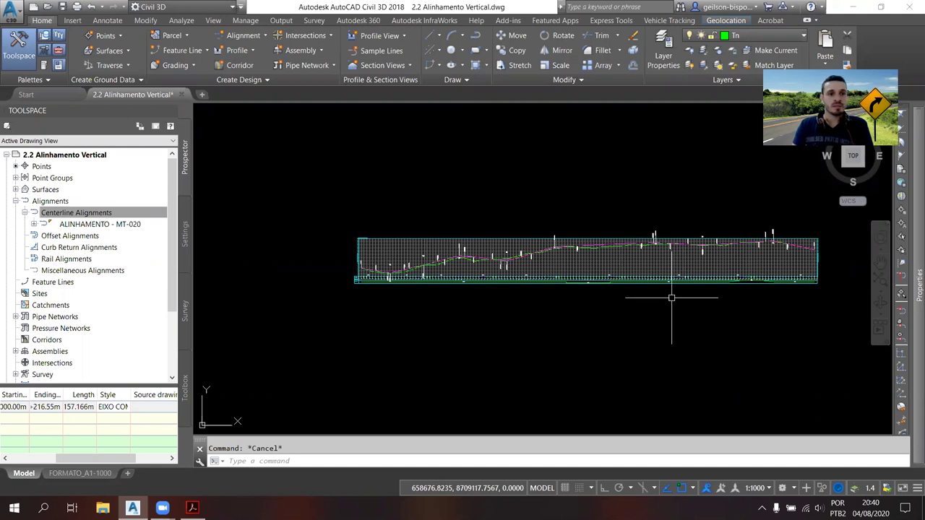